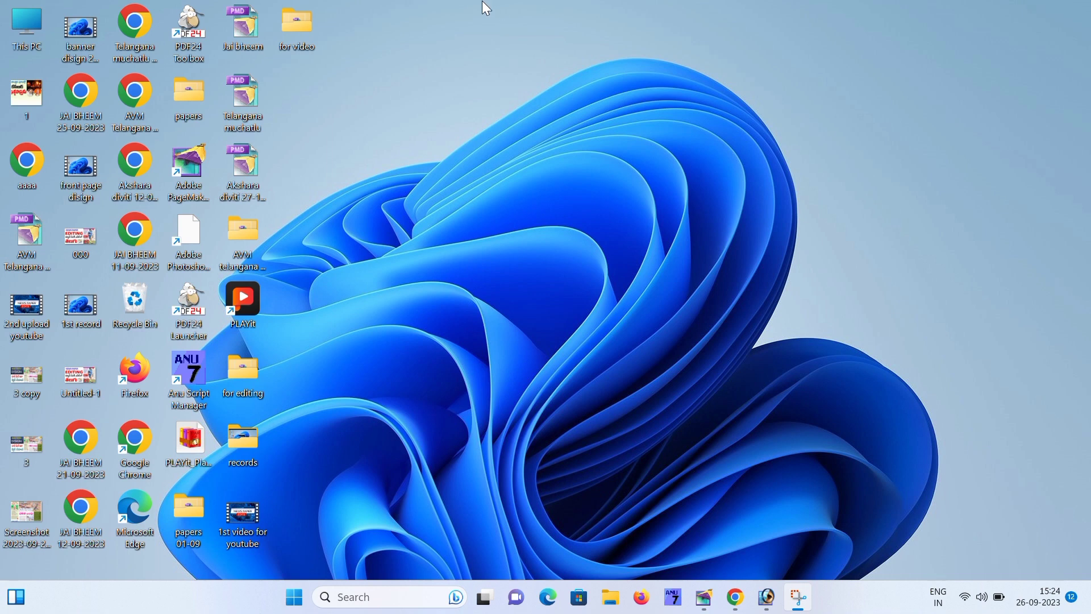
pyautogui.rightClick(489, 145)
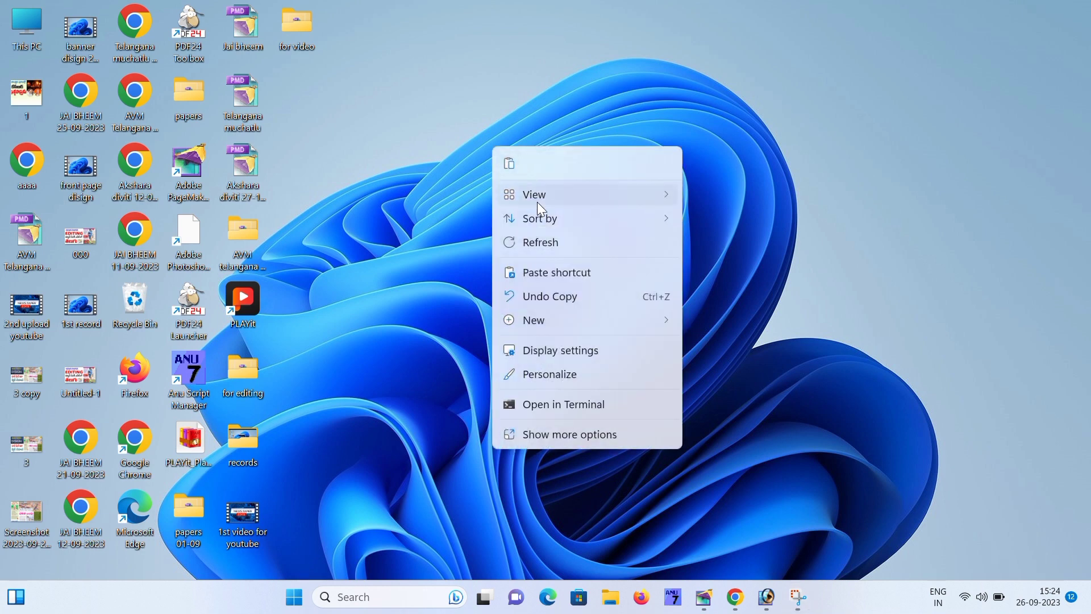
pyautogui.click(533, 246)
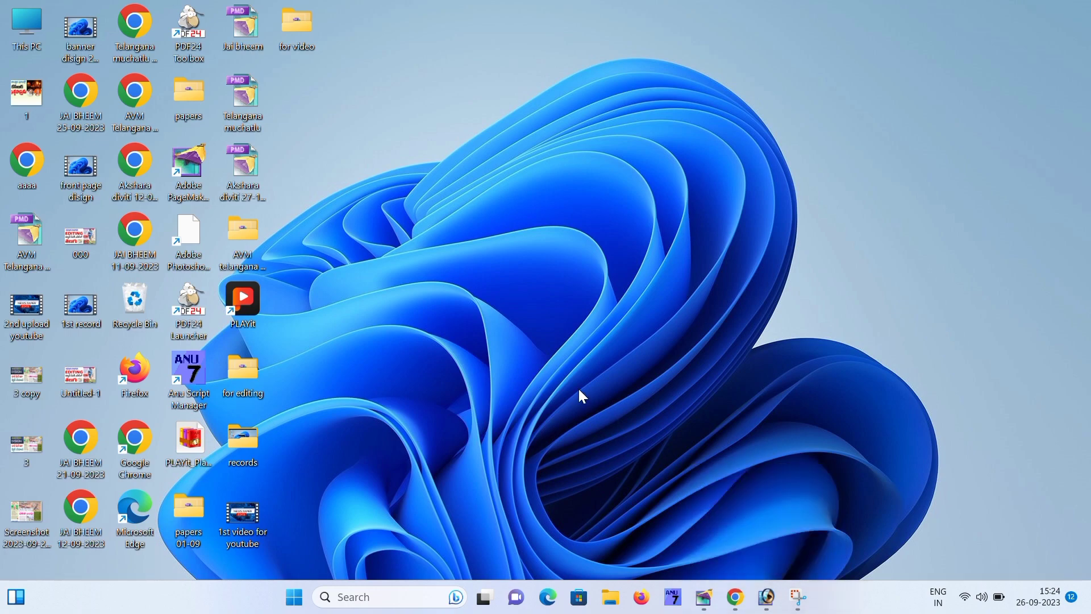
# Step: Switch to WhatsApp Web in Chrome and select the whole Telugu news article message in the newspaper editor's chat
pyautogui.click(735, 596)
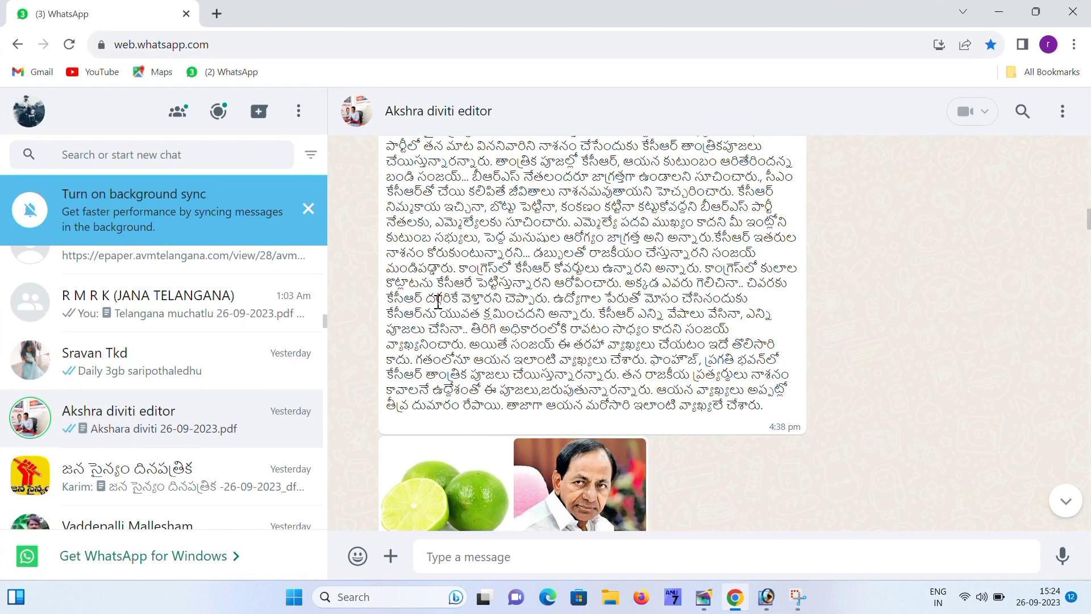
pyautogui.scroll(5, 507, 376)
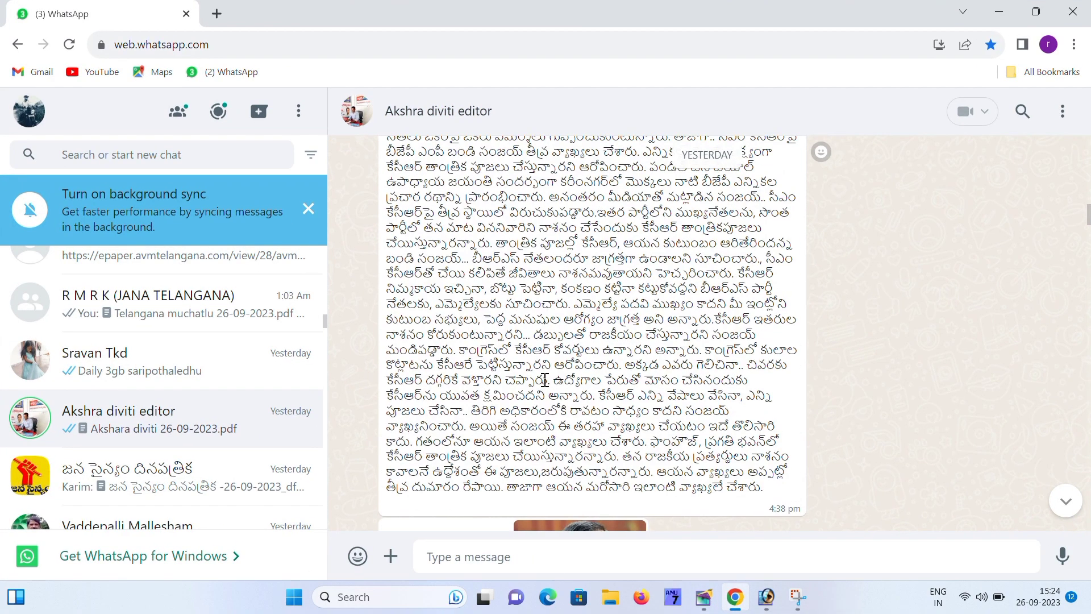
pyautogui.scroll(-5, 545, 379)
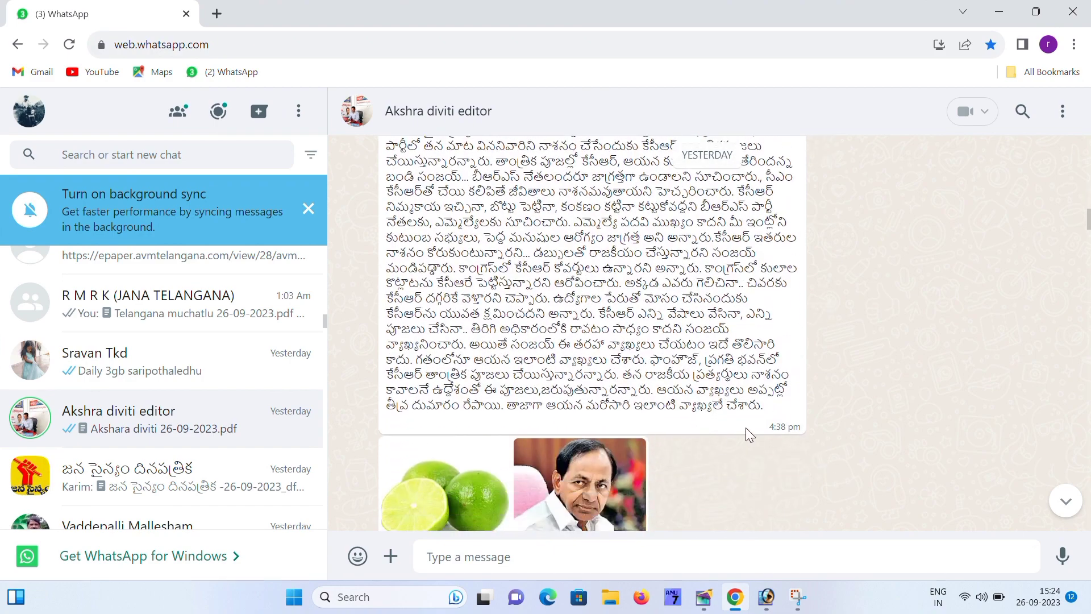
pyautogui.moveTo(763, 408); pyautogui.dragTo(377, 413)
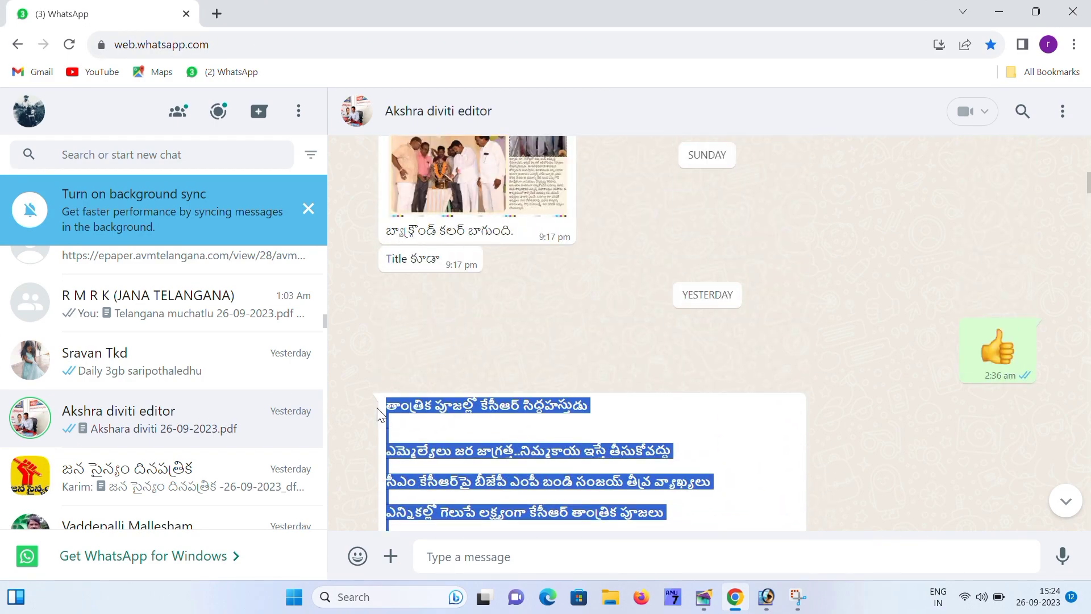
pyautogui.scroll(-1, 529, 476)
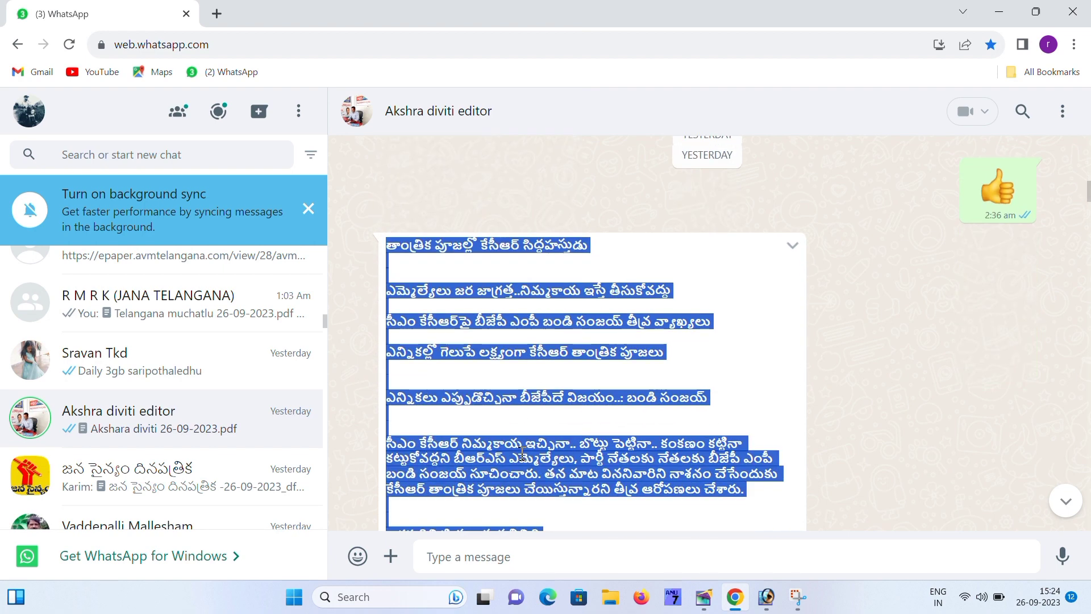
# Step: Open a new browser tab alongside the WhatsApp one
pyautogui.click(217, 14)
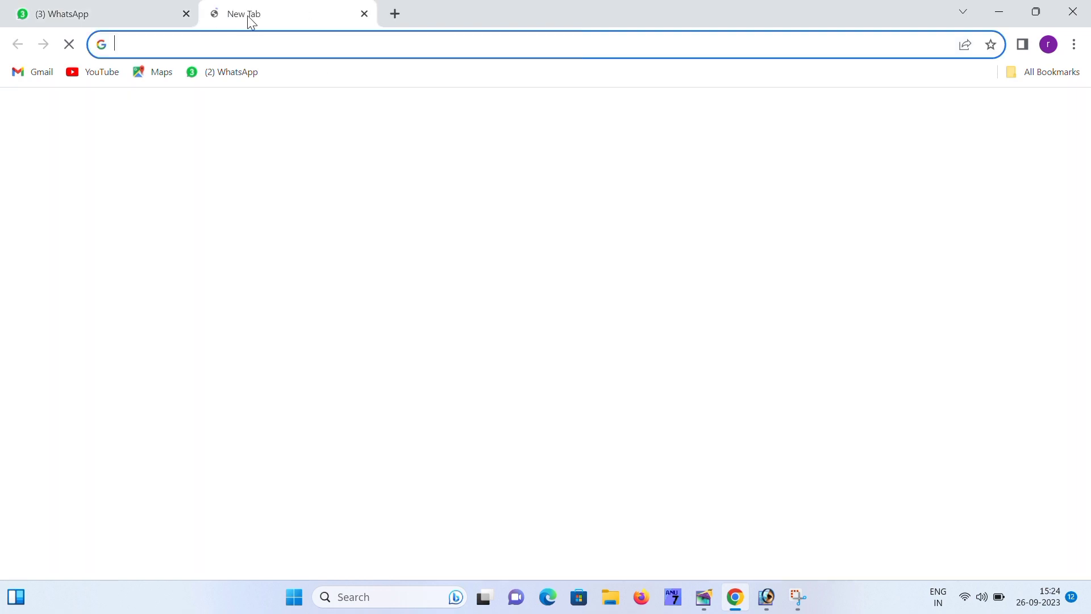
pyautogui.click(199, 44)
pyautogui.click(170, 76)
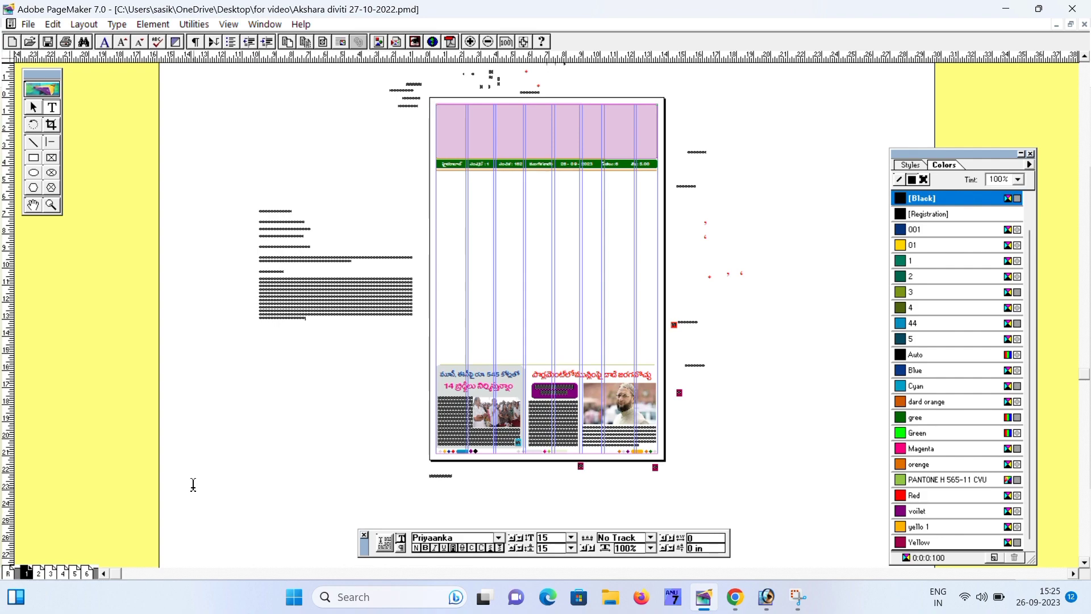
# Step: In the PageMaker newspaper file, join the reporter dateline to the first body paragraph of the pasted article with a colon
pyautogui.hotkey('ctrl', '1')
pyautogui.moveTo(246, 129); pyautogui.dragTo(429, 362)
pyautogui.click(277, 379)
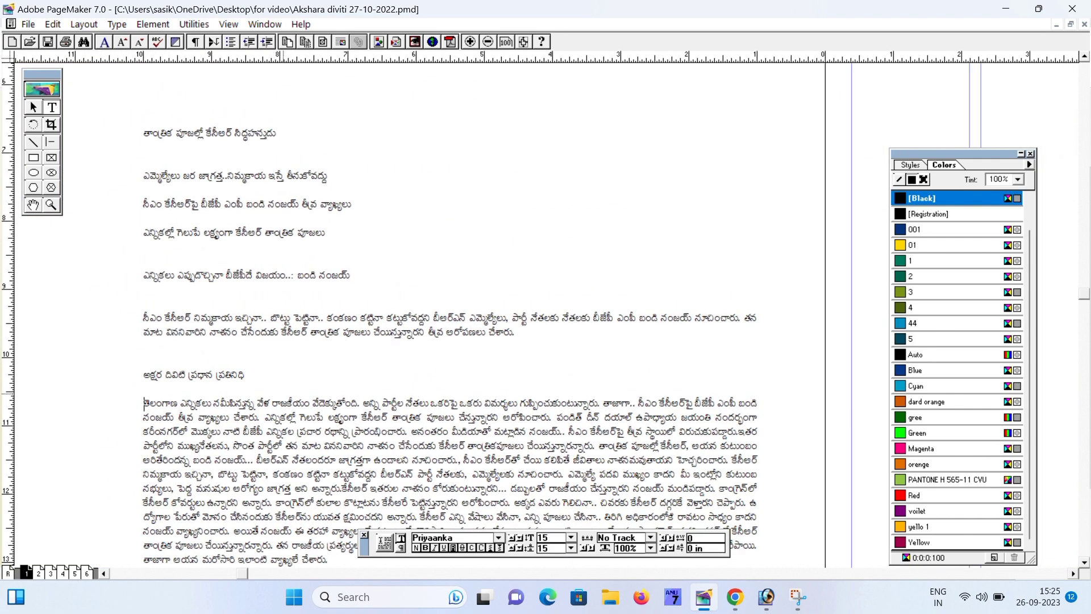
pyautogui.press('Delete')
pyautogui.press('Delete')
pyautogui.write(':')
# Step: Start the first two subhead lines under the article headline with a dash and remove the blank line between them
pyautogui.moveTo(343, 176); pyautogui.dragTo(362, 258)
pyautogui.click(163, 257)
pyautogui.press('BackSpace')
pyautogui.write('-')
pyautogui.press('Down')
pyautogui.press('Down')
pyautogui.press('BackSpace')
pyautogui.write('-')
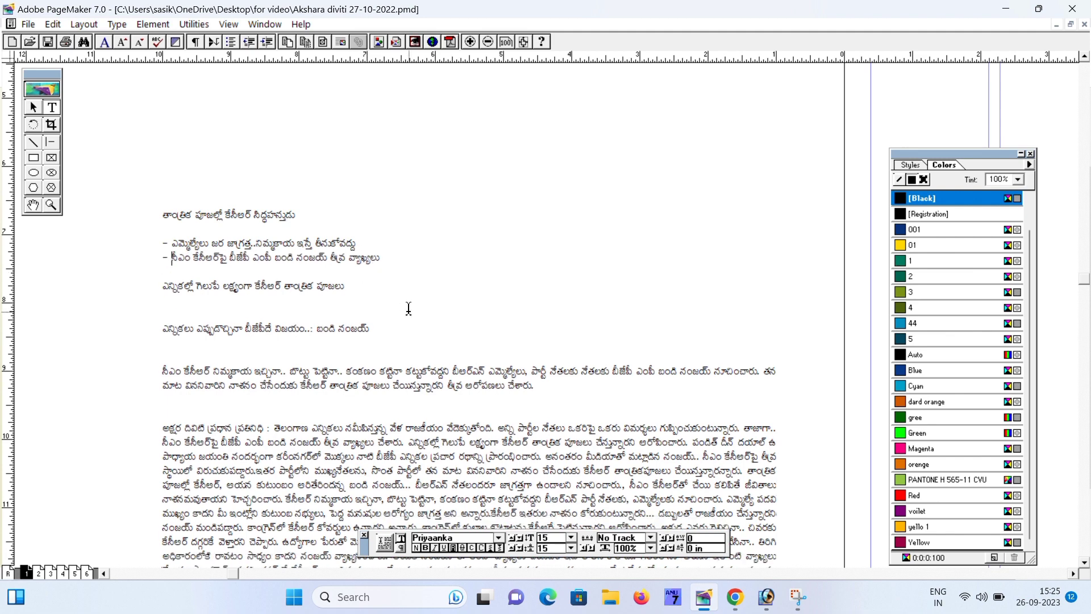
# Step: Pull the third and fourth subhead lines up by removing the blank lines before them, and start each with a dash
pyautogui.press('End')
pyautogui.press('Delete')
pyautogui.press('Right')
pyautogui.write('-')
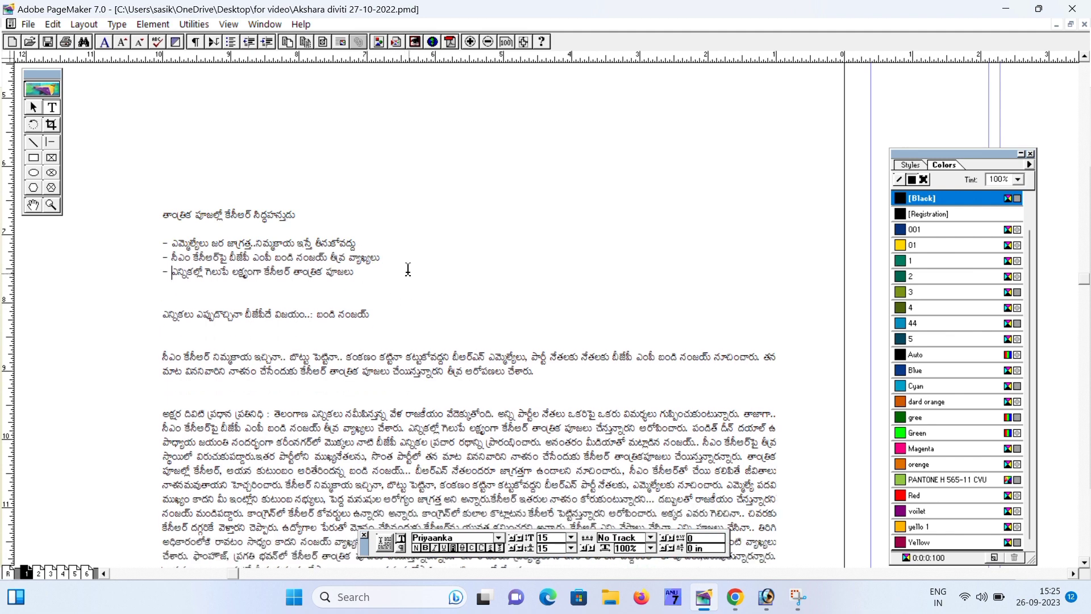
pyautogui.press('Down')
pyautogui.press('BackSpace')
pyautogui.press('BackSpace')
pyautogui.write('-')
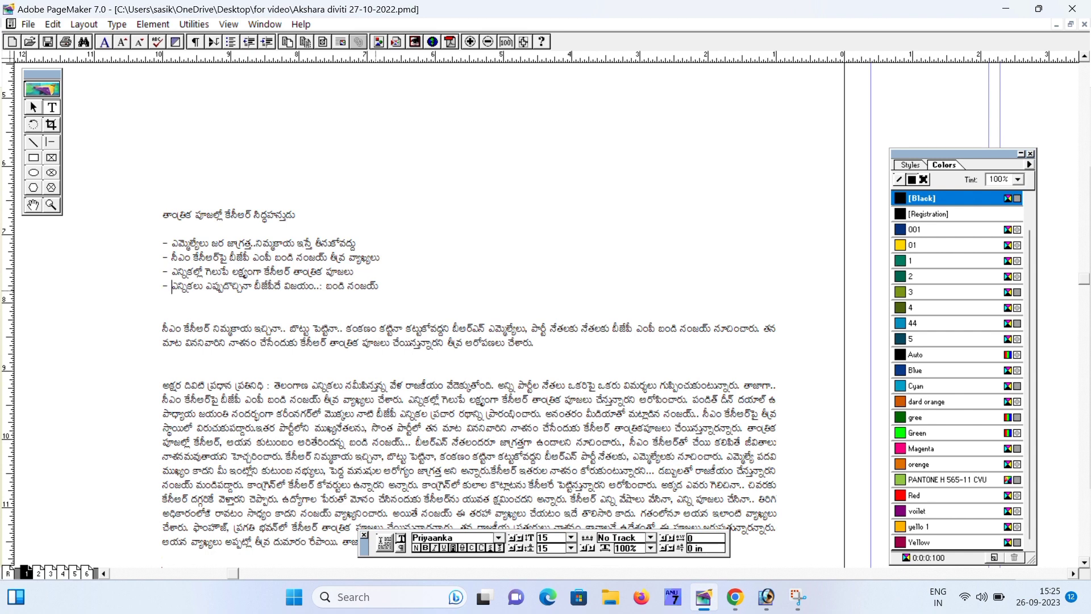
pyautogui.moveTo(312, 342); pyautogui.dragTo(349, 318)
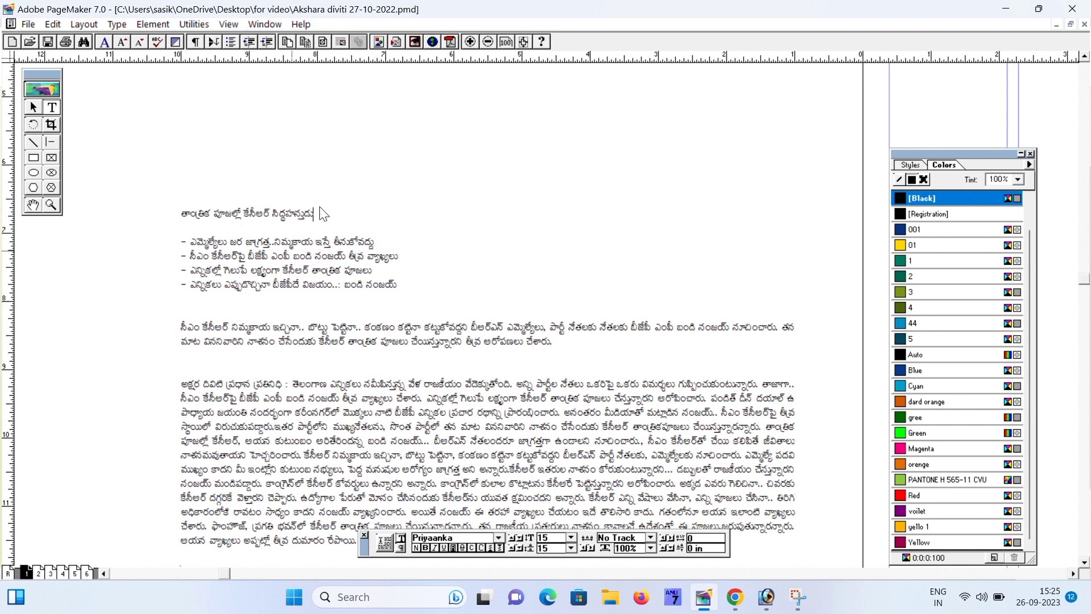
pyautogui.moveTo(317, 215); pyautogui.dragTo(162, 222)
pyautogui.click(231, 213)
pyautogui.moveTo(321, 213); pyautogui.dragTo(164, 214)
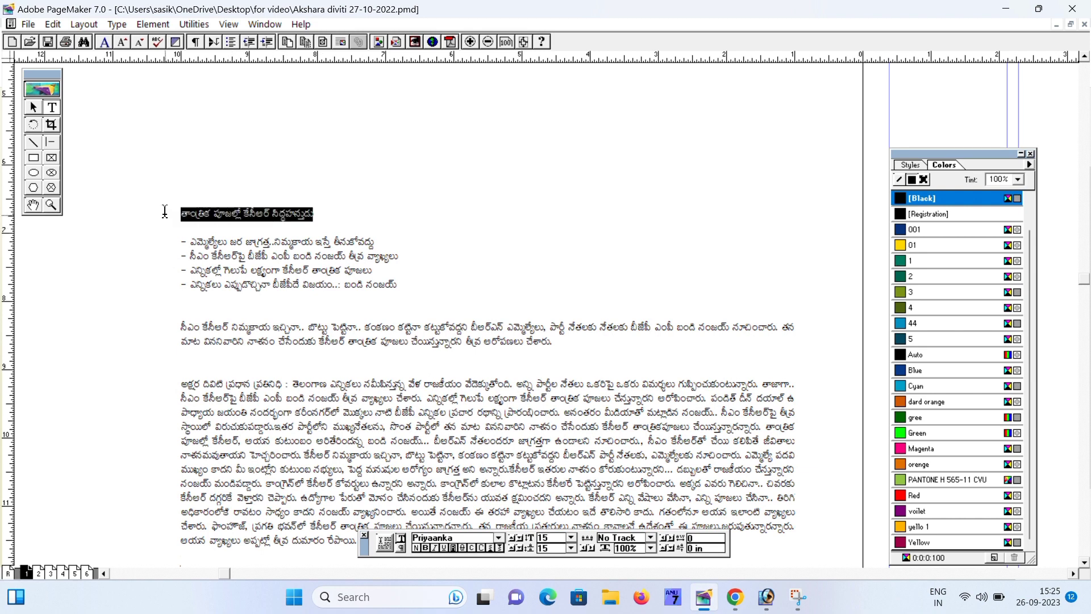
pyautogui.click(214, 213)
pyautogui.hscroll(10, 246, 309)
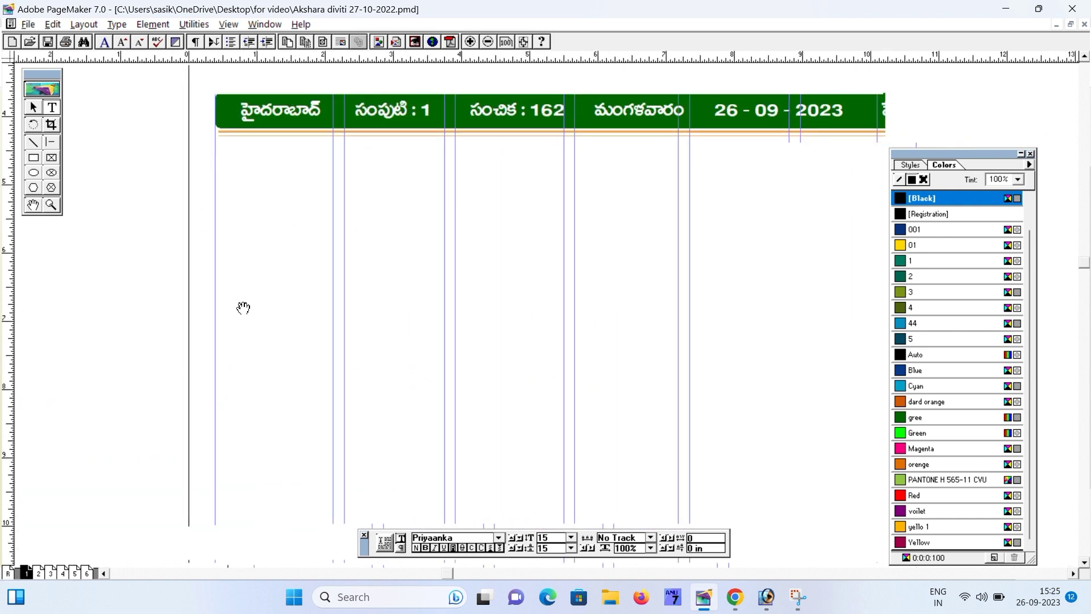
# Step: Draw a rectangle about 12.9 in wide and 8 in high across the page columns, just below the green date strip
pyautogui.click(34, 107)
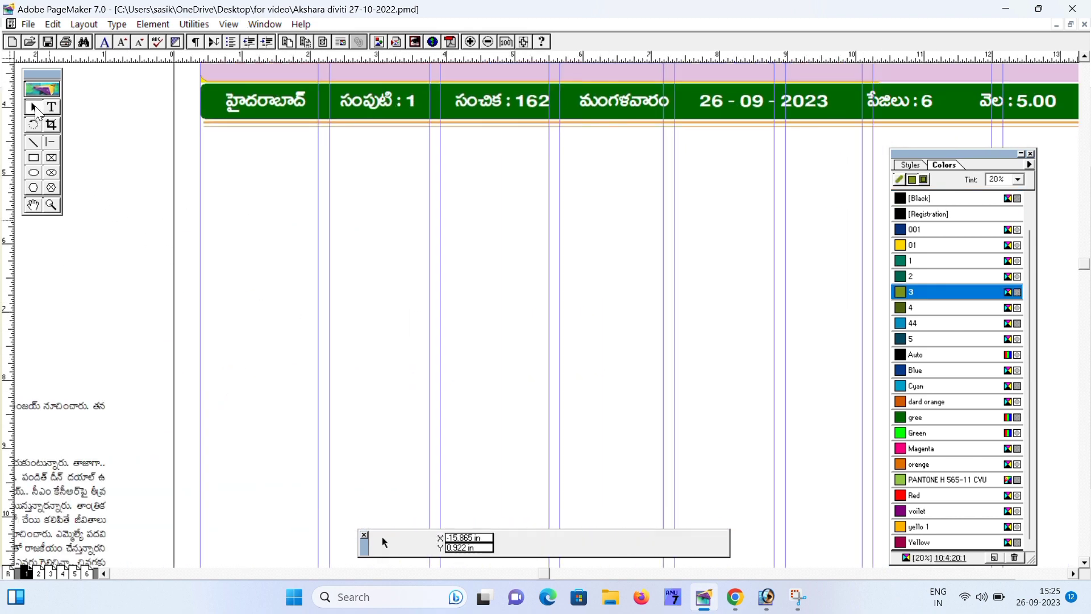
pyautogui.rightClick(84, 230)
pyautogui.click(137, 322)
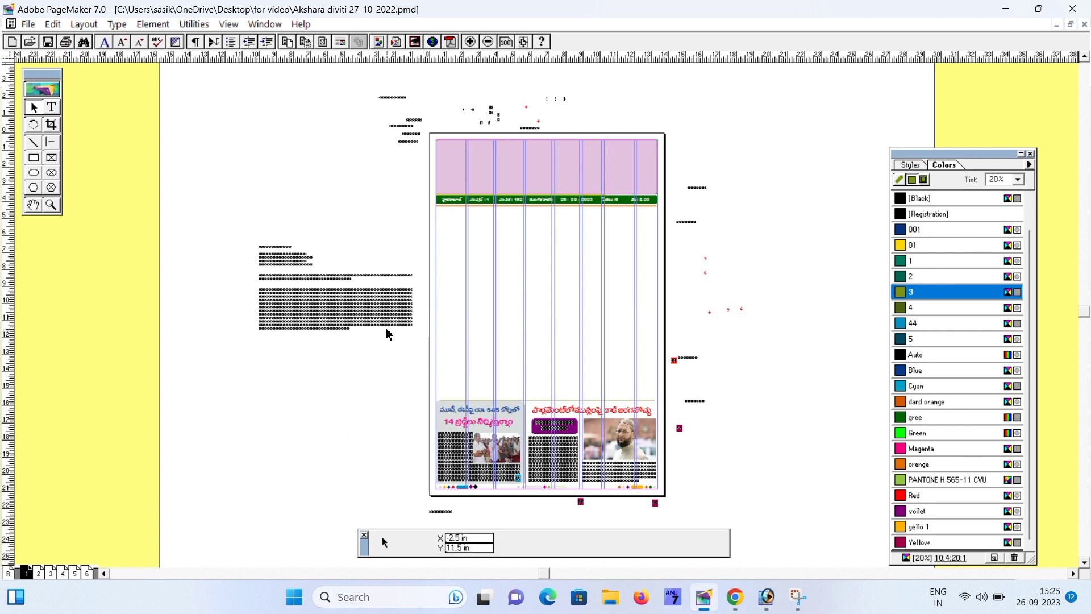
pyautogui.hotkey('ctrl', '1')
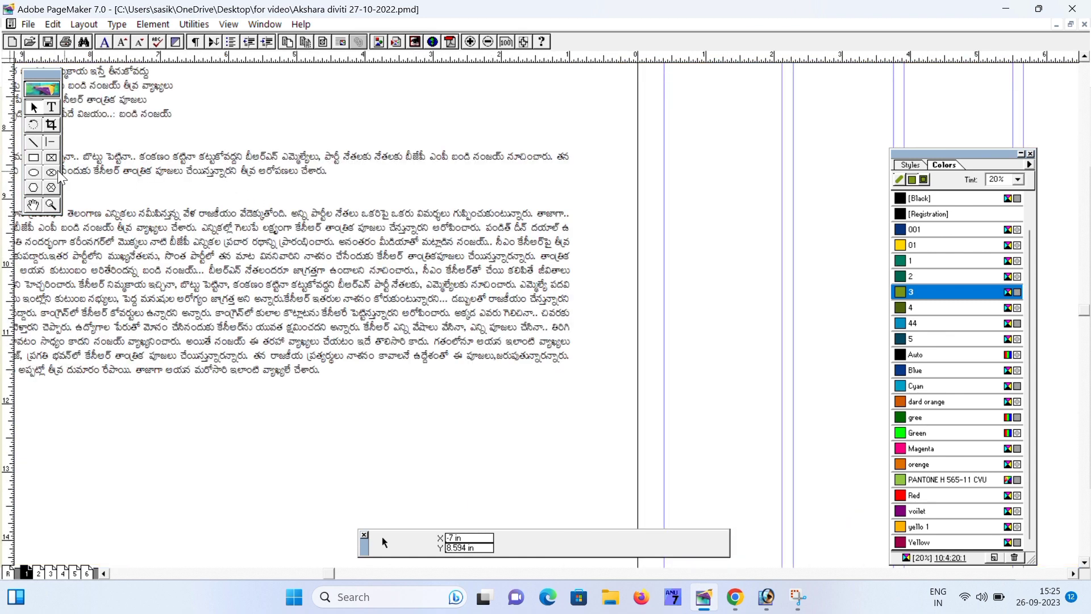
pyautogui.click(33, 158)
pyautogui.keyDown('alt'); pyautogui.moveTo(346, 208); pyautogui.dragTo(312, 233); pyautogui.keyUp('alt')
pyautogui.keyDown('alt'); pyautogui.moveTo(244, 137); pyautogui.dragTo(212, 155); pyautogui.keyUp('alt')
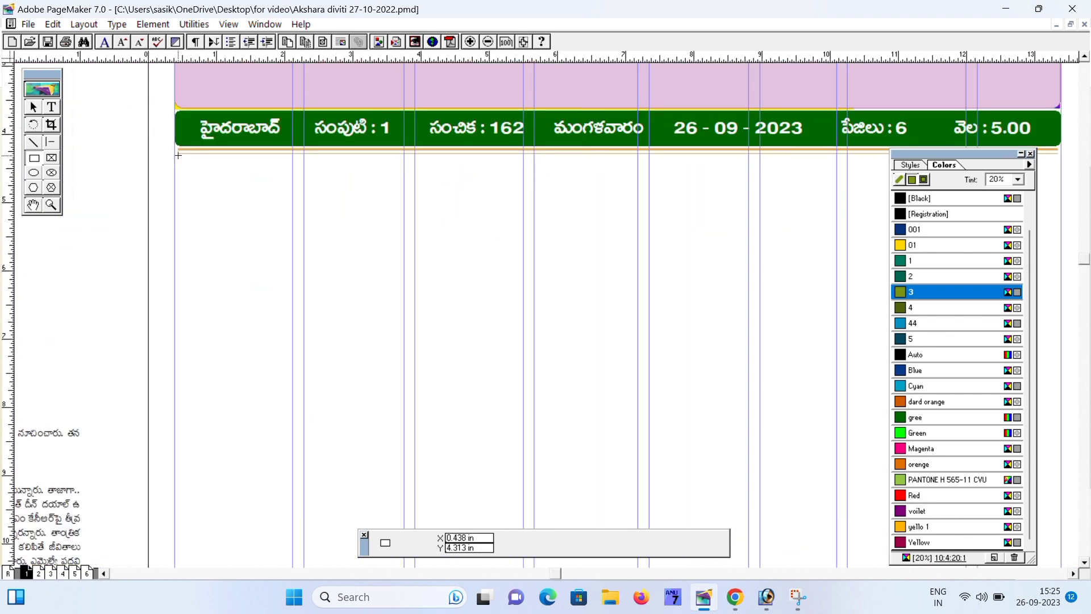
pyautogui.moveTo(179, 154)
pyautogui.mouseDown()
pyautogui.moveTo(695, 498)
pyautogui.moveTo(464, 312)
pyautogui.moveTo(687, 451)
pyautogui.moveTo(833, 511)
pyautogui.mouseUp()
# Step: Stretch the rectangle's bottom edge down to just above the lower stories, making it about 11.4 in high
pyautogui.click(37, 111)
pyautogui.scroll(-5, 510, 415)
pyautogui.hscroll(-2, 510, 415)
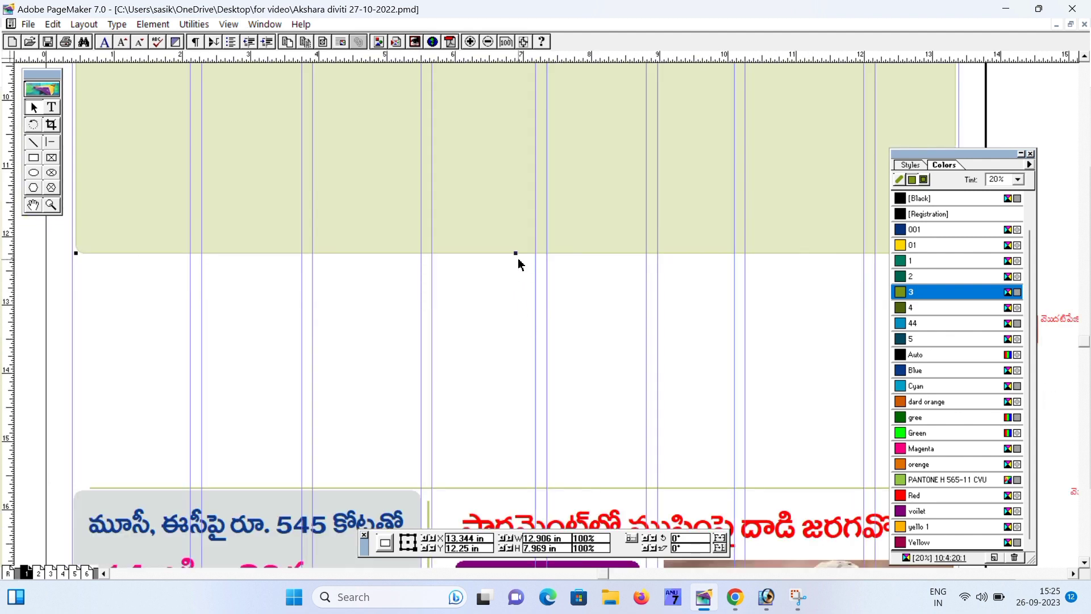
pyautogui.moveTo(516, 256); pyautogui.dragTo(575, 485)
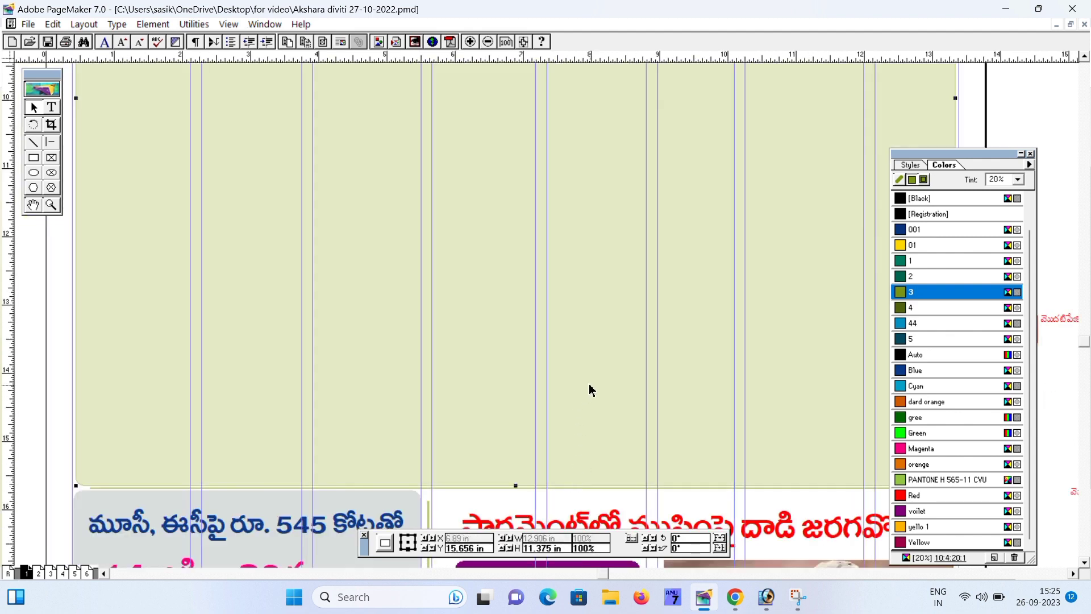
# Step: Examine how the tinted rectangle fits between the green date strip, the page edges and the two lower stories
pyautogui.keyDown('alt'); pyautogui.moveTo(625, 264); pyautogui.dragTo(694, 547); pyautogui.keyUp('alt')
pyautogui.keyDown('alt'); pyautogui.moveTo(602, 363); pyautogui.dragTo(377, 325); pyautogui.keyUp('alt')
pyautogui.scroll(4, 597, 406)
pyautogui.hscroll(1, 568, 426)
pyautogui.keyDown('alt'); pyautogui.moveTo(455, 397); pyautogui.dragTo(401, 155); pyautogui.keyUp('alt')
pyautogui.keyDown('alt'); pyautogui.moveTo(425, 289); pyautogui.dragTo(404, 193); pyautogui.keyUp('alt')
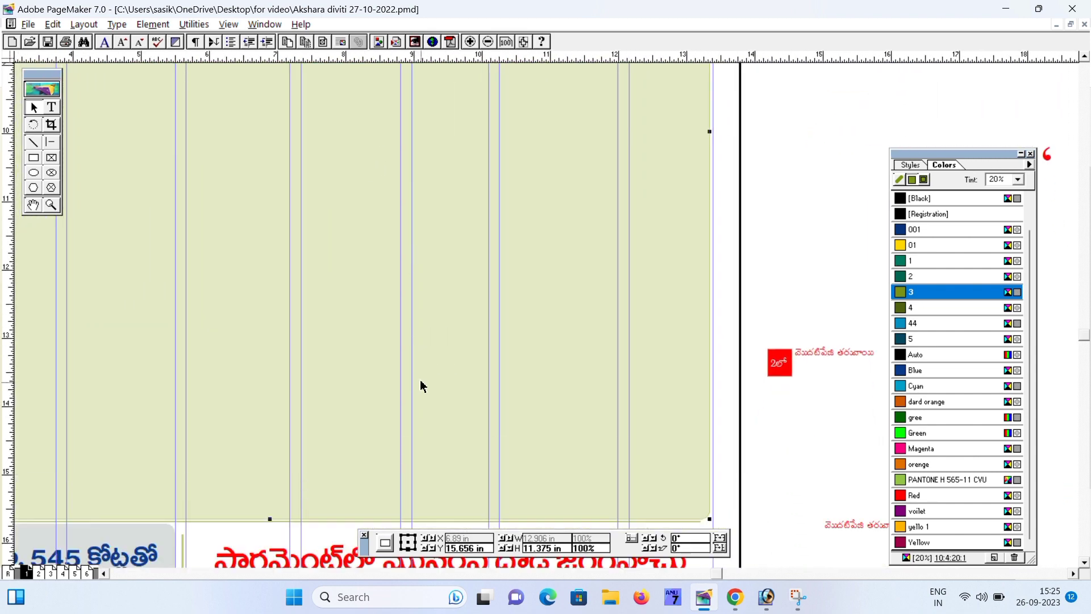
pyautogui.scroll(-3, 421, 386)
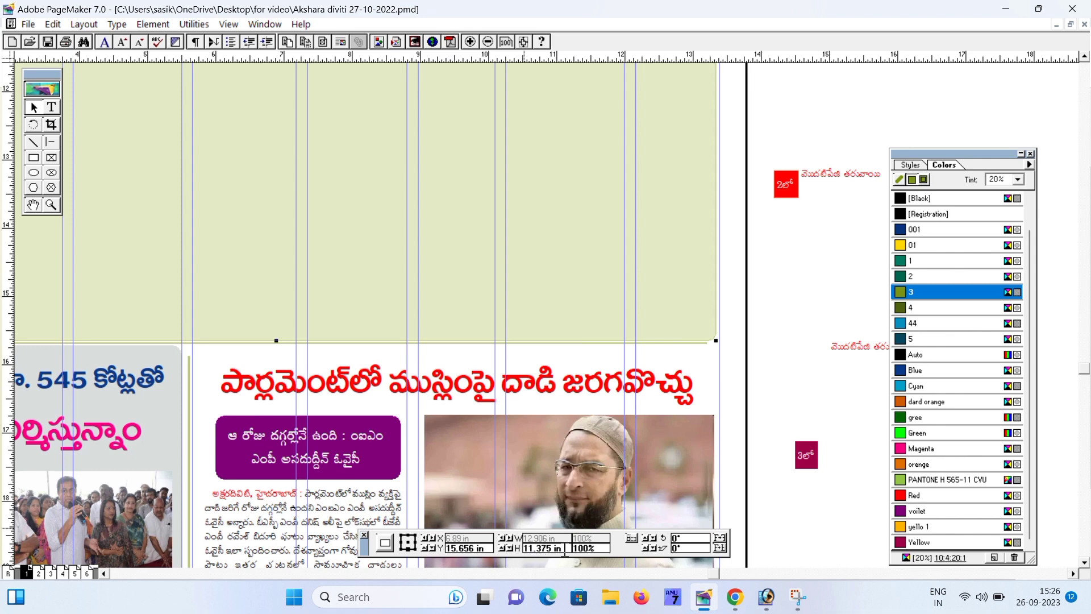
pyautogui.moveTo(130, 168); pyautogui.dragTo(289, 317)
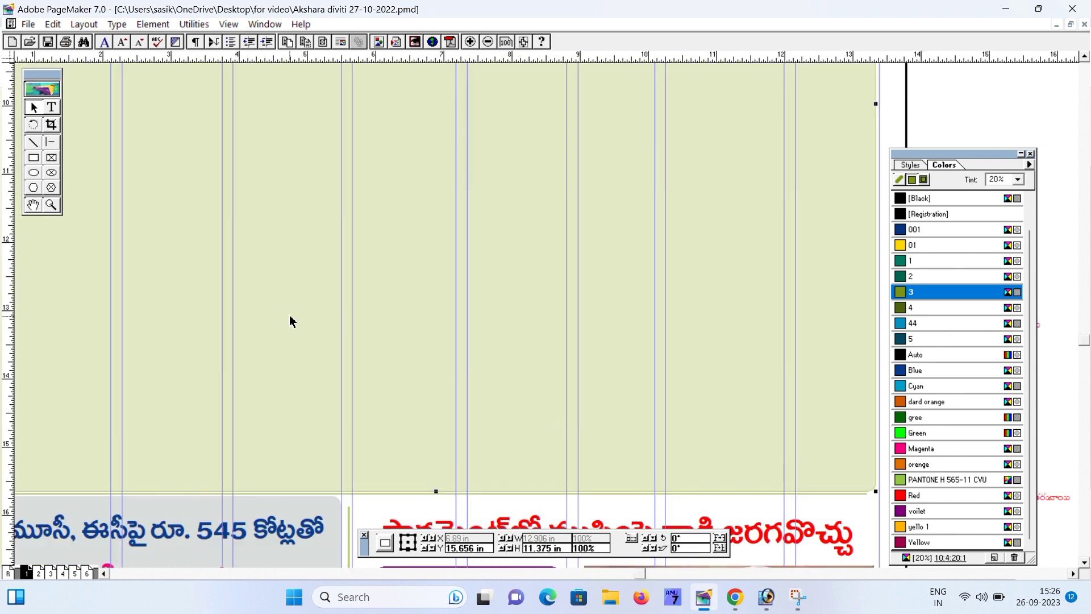
pyautogui.click(34, 106)
pyautogui.hotkey('ctrl', '-')
pyautogui.hotkey('ctrl', '-')
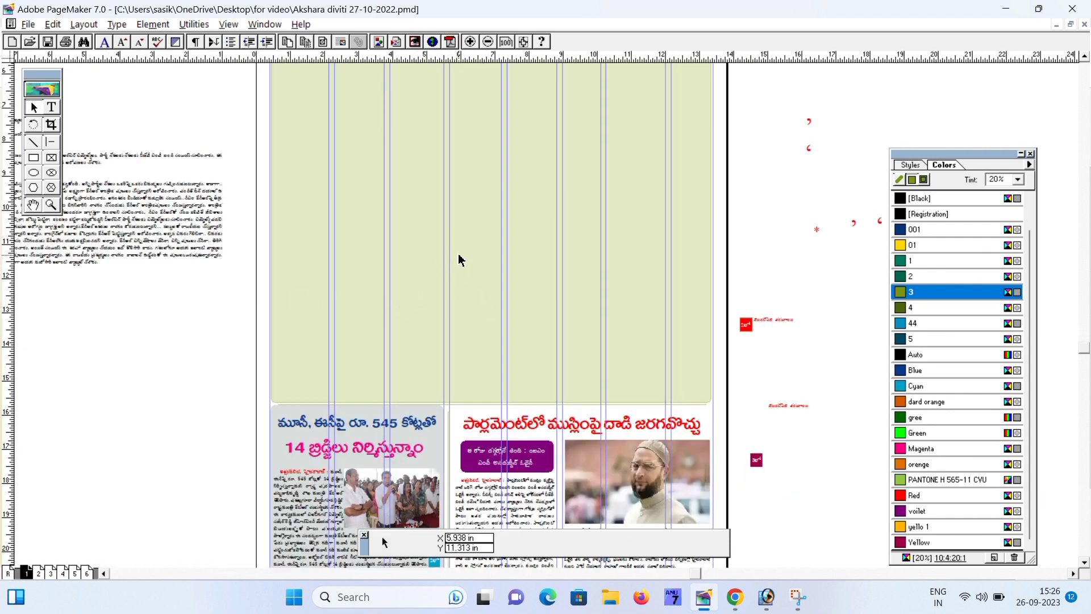
pyautogui.moveTo(459, 226); pyautogui.dragTo(485, 332)
pyautogui.click(485, 305)
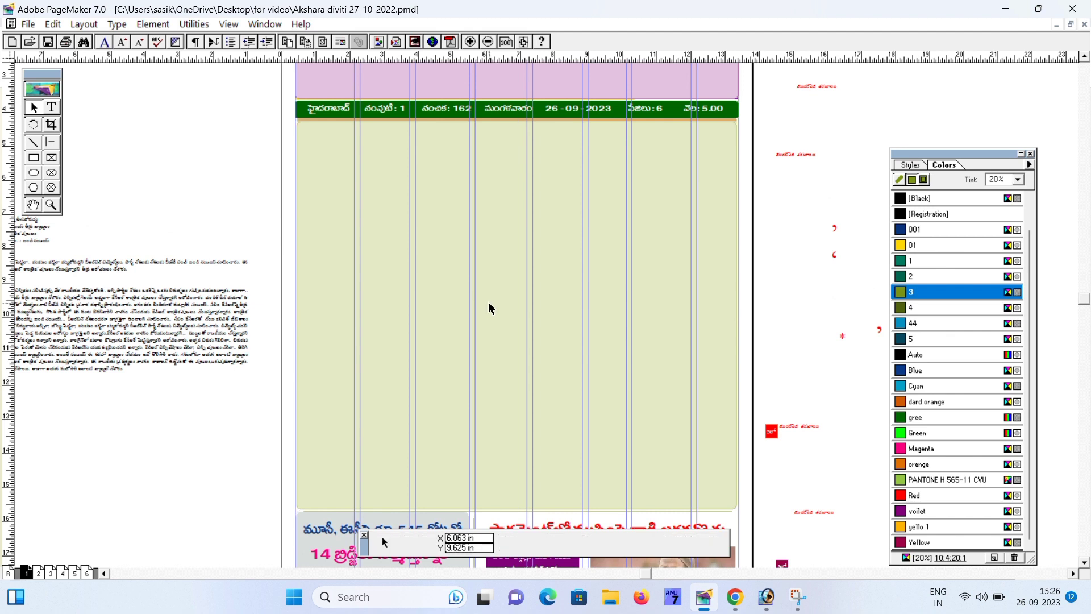
pyautogui.click(164, 477)
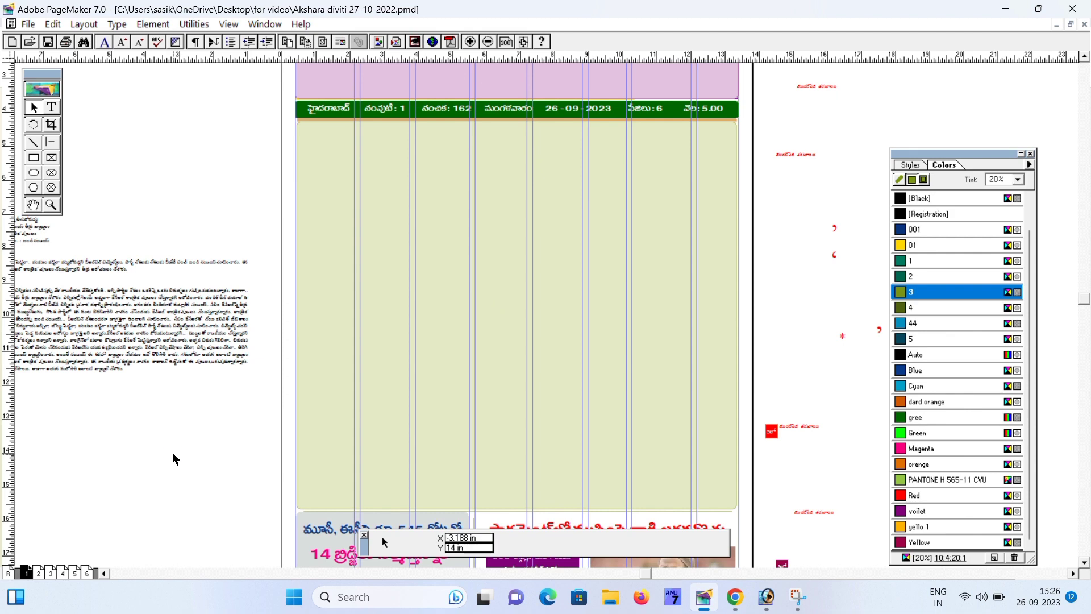
# Step: Switch to Photoshop and start ANU Script Manager with Telugu as the language and the Apple keyboard layout
pyautogui.click(767, 597)
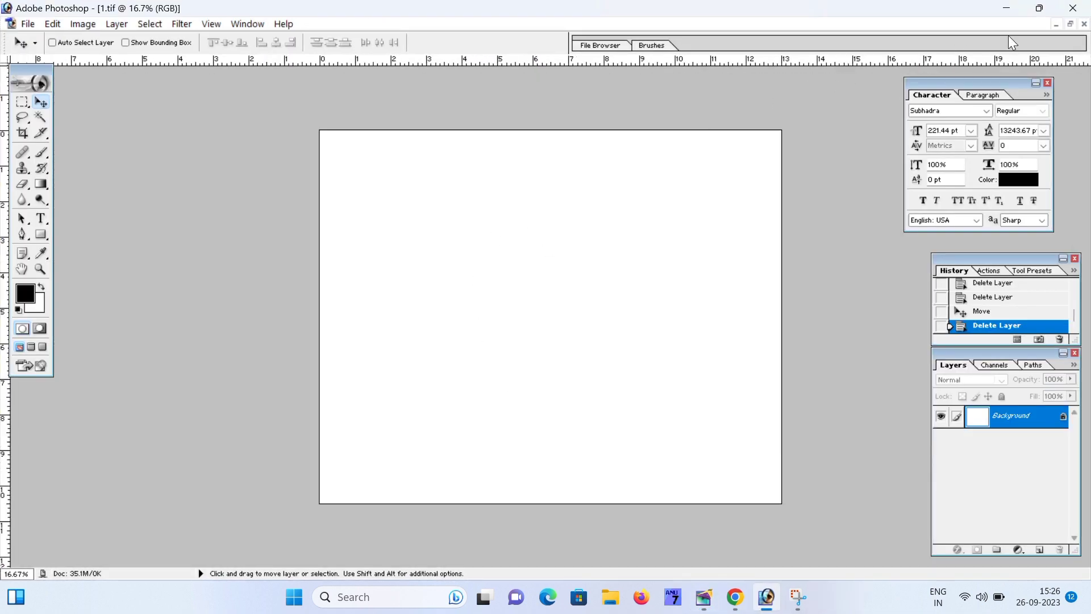
pyautogui.scroll(2, 771, 209)
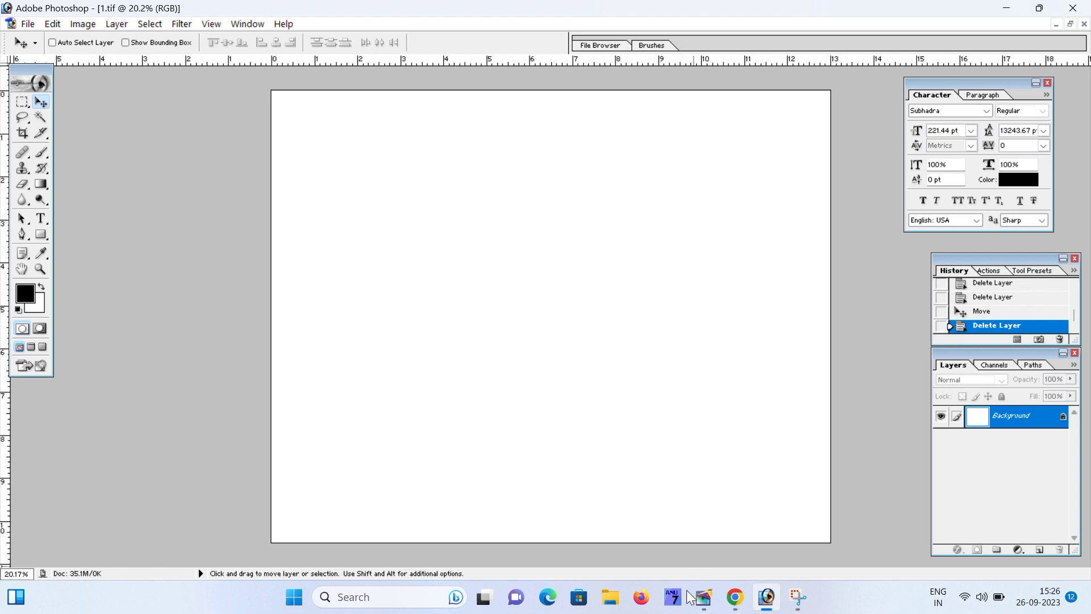
pyautogui.click(674, 597)
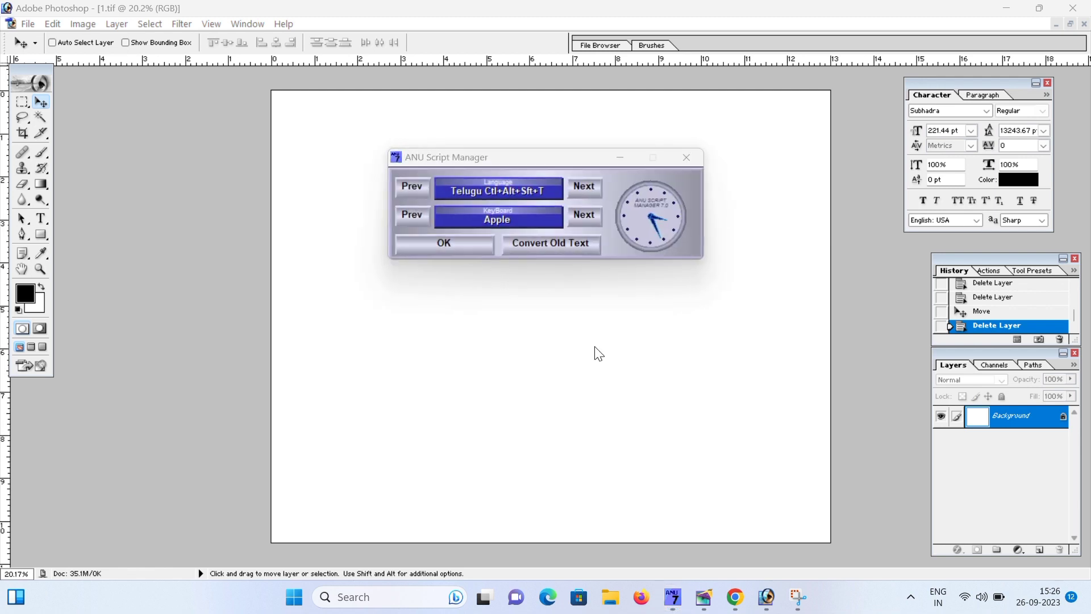
pyautogui.click(465, 247)
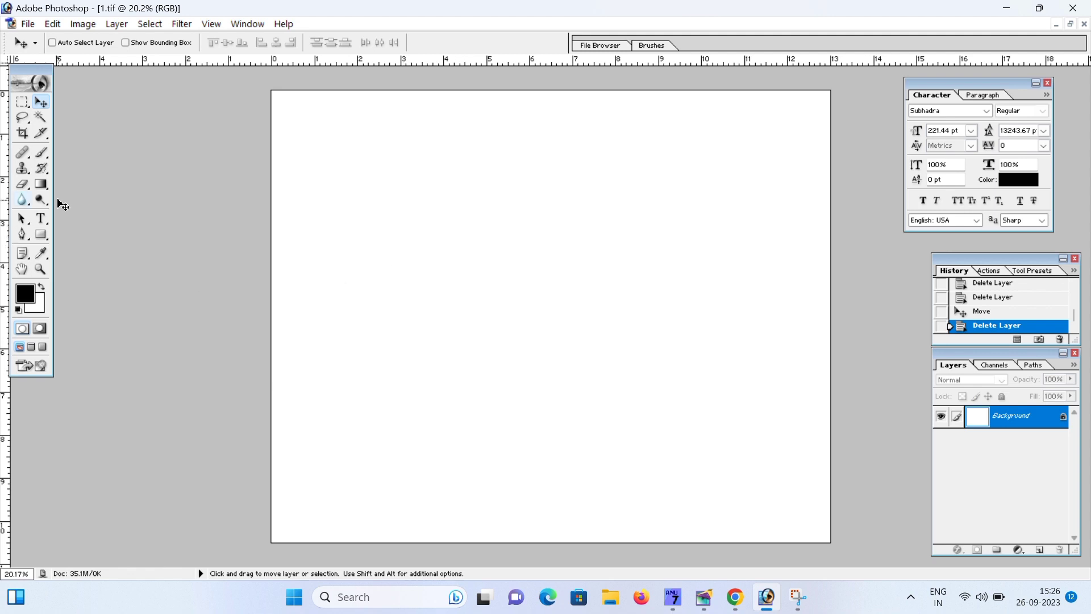
# Step: Activate the Type tool and set its font to PallaviBold
pyautogui.click(42, 219)
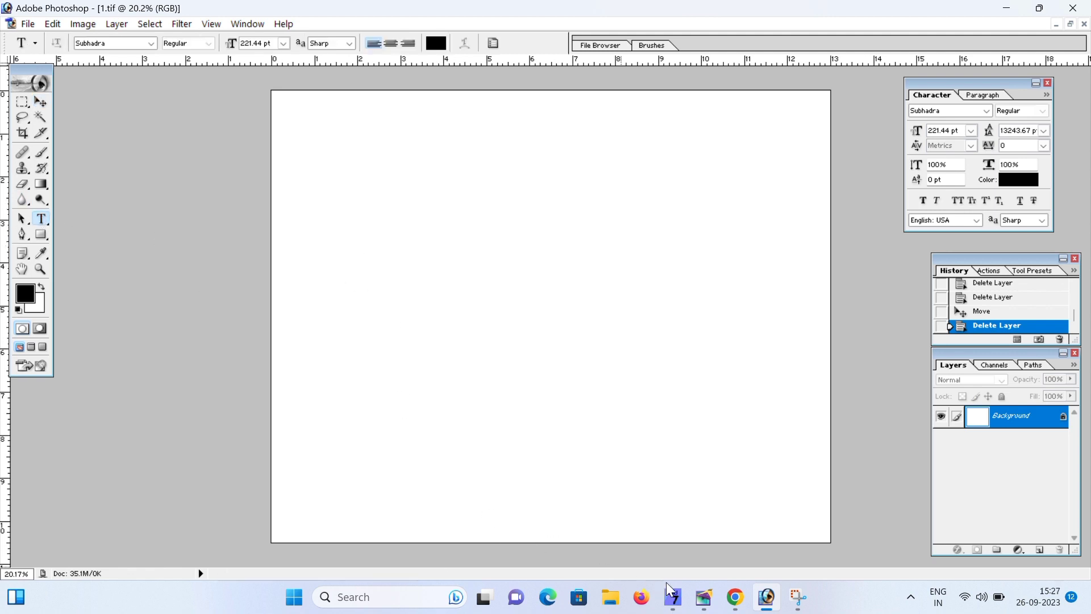
pyautogui.click(151, 43)
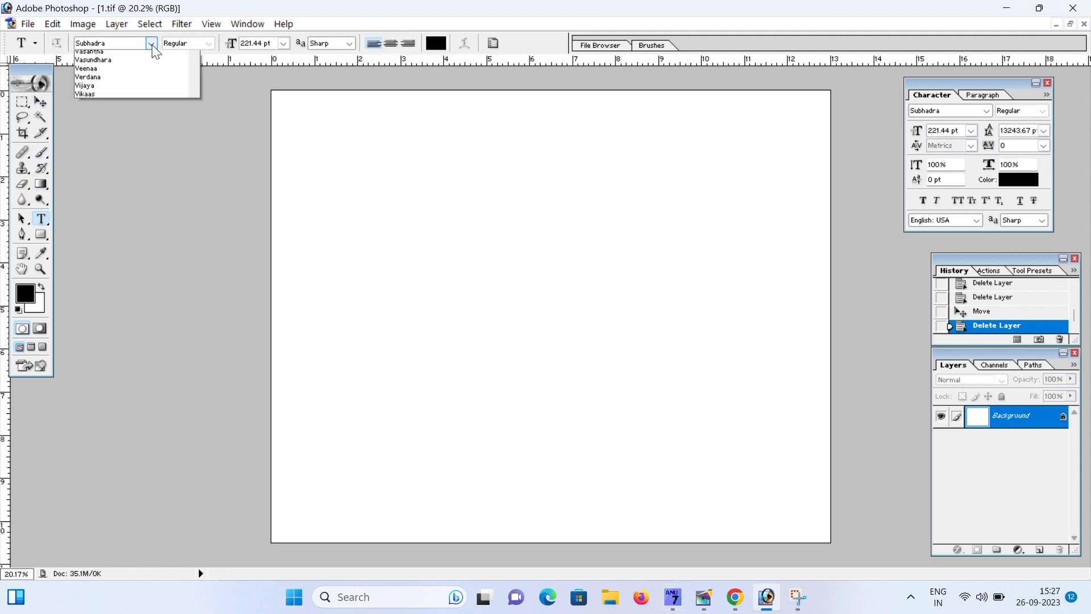
pyautogui.moveTo(197, 241); pyautogui.dragTo(196, 207)
pyautogui.click(109, 115)
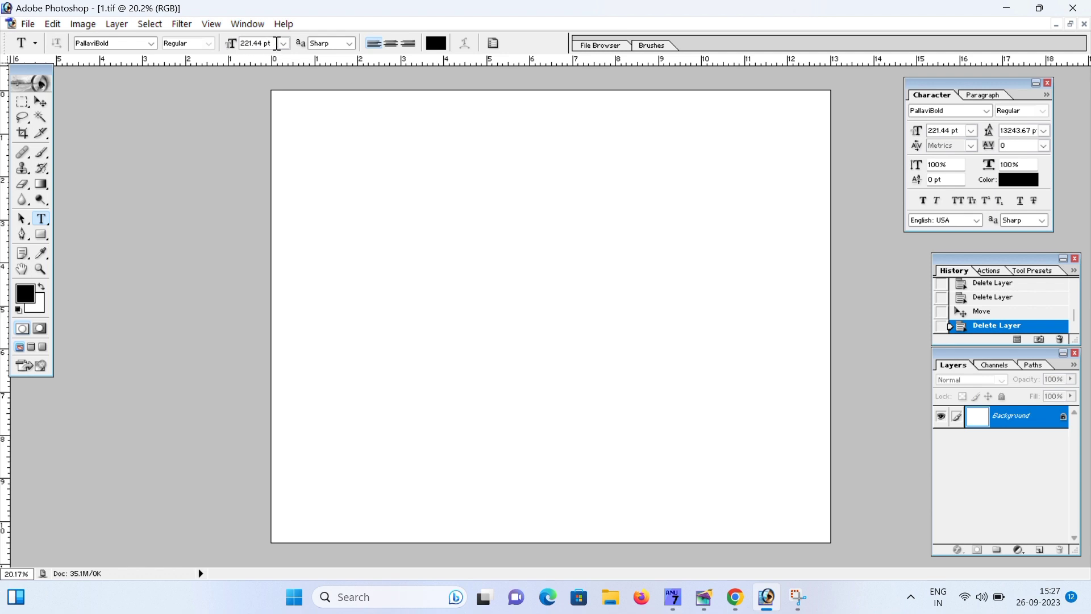
# Step: Set the Type tool's font size to 70 pt
pyautogui.moveTo(271, 44); pyautogui.dragTo(235, 45)
pyautogui.write('70')
# Step: Switch to PageMaker and read the headline above the story text on the pasteboard beside the page
pyautogui.click(703, 597)
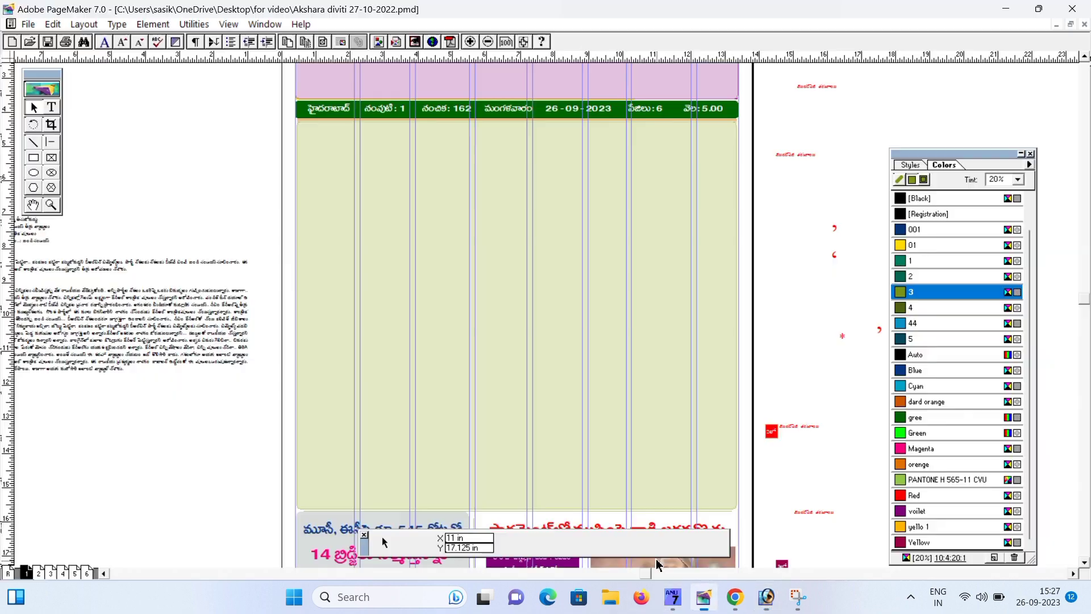
pyautogui.moveTo(367, 378); pyautogui.dragTo(640, 377)
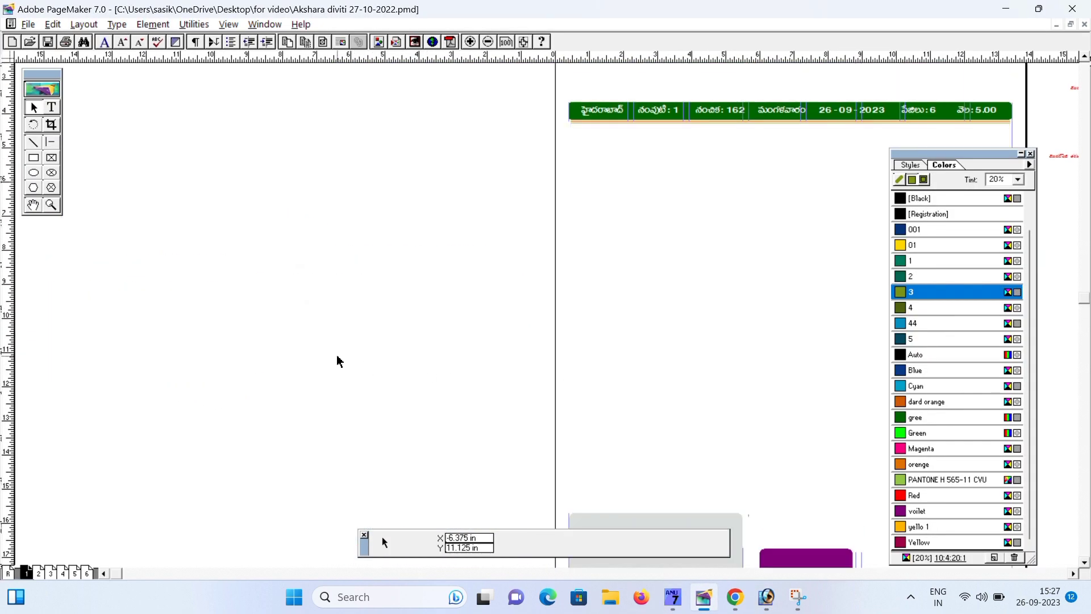
pyautogui.scroll(-1, 335, 358)
pyautogui.hotkey('ctrl', '7')
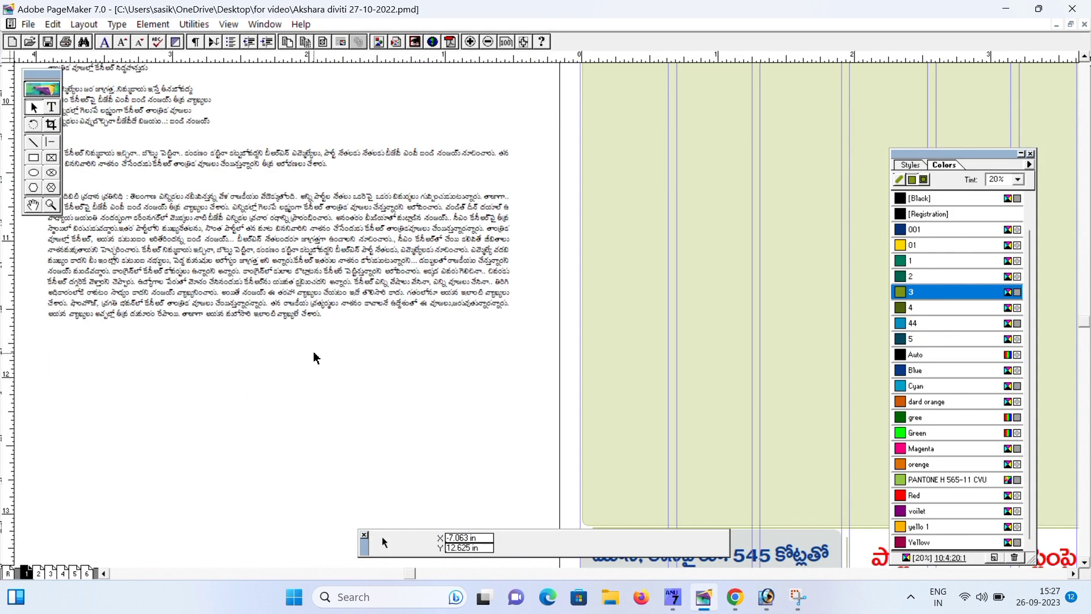
pyautogui.hotkey('ctrl', '2')
pyautogui.click(52, 107)
pyautogui.moveTo(240, 116); pyautogui.dragTo(556, 457)
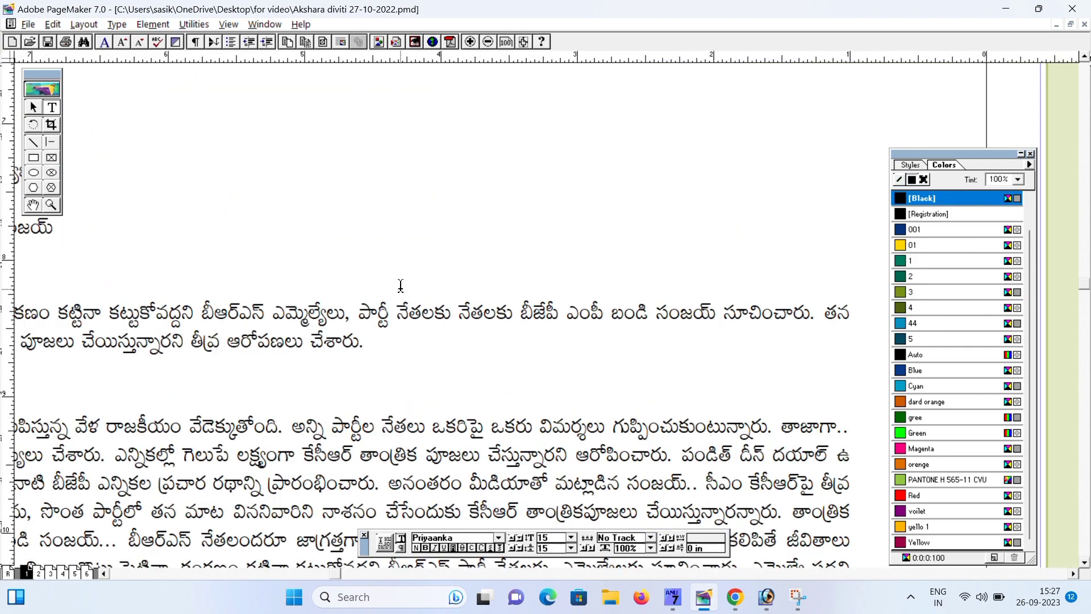
pyautogui.moveTo(401, 285); pyautogui.dragTo(570, 439)
pyautogui.moveTo(361, 361); pyautogui.dragTo(761, 387)
pyautogui.moveTo(382, 341); pyautogui.dragTo(360, 310)
pyautogui.moveTo(415, 223); pyautogui.dragTo(123, 199)
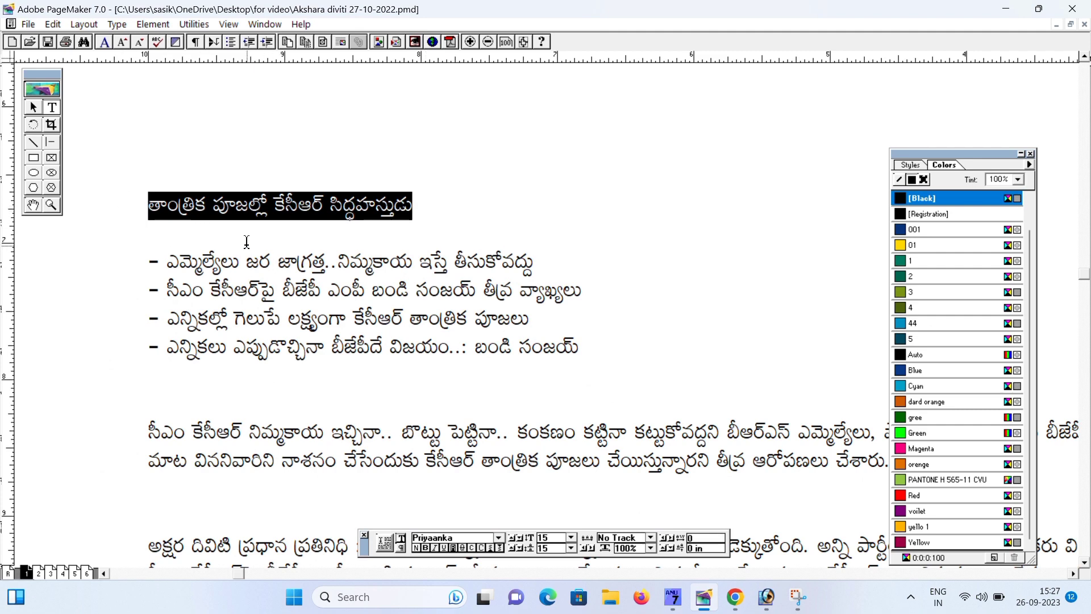
pyautogui.click(337, 208)
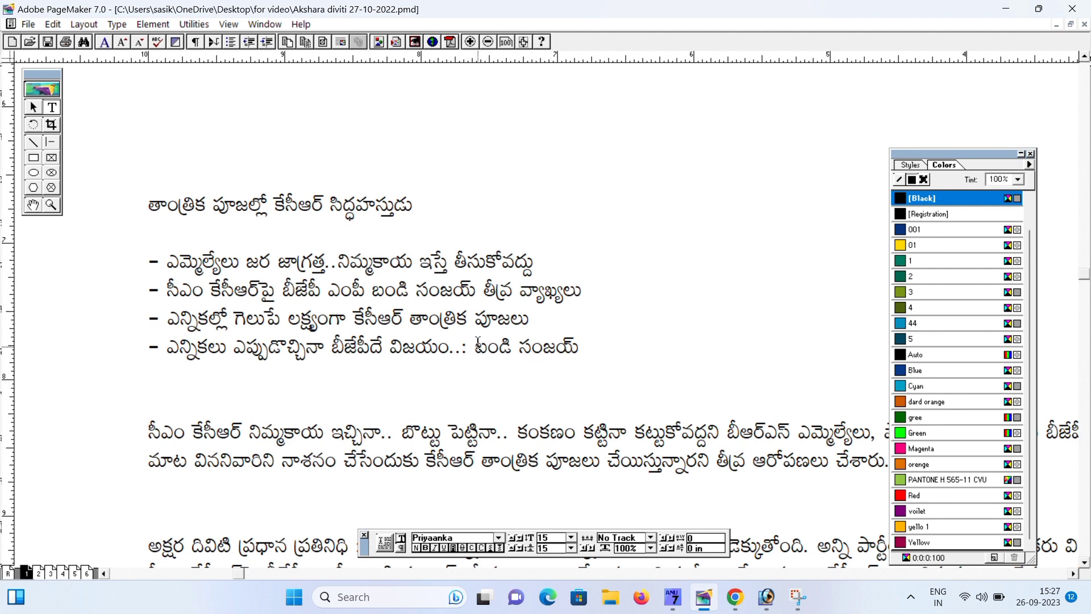
pyautogui.moveTo(476, 347); pyautogui.dragTo(586, 374)
pyautogui.moveTo(184, 199); pyautogui.dragTo(440, 208)
pyautogui.click(350, 202)
# Step: Switch to Photoshop and enter the headline's first word, తాంత్రిక, as new text in the upper part of the canvas
pyautogui.click(767, 597)
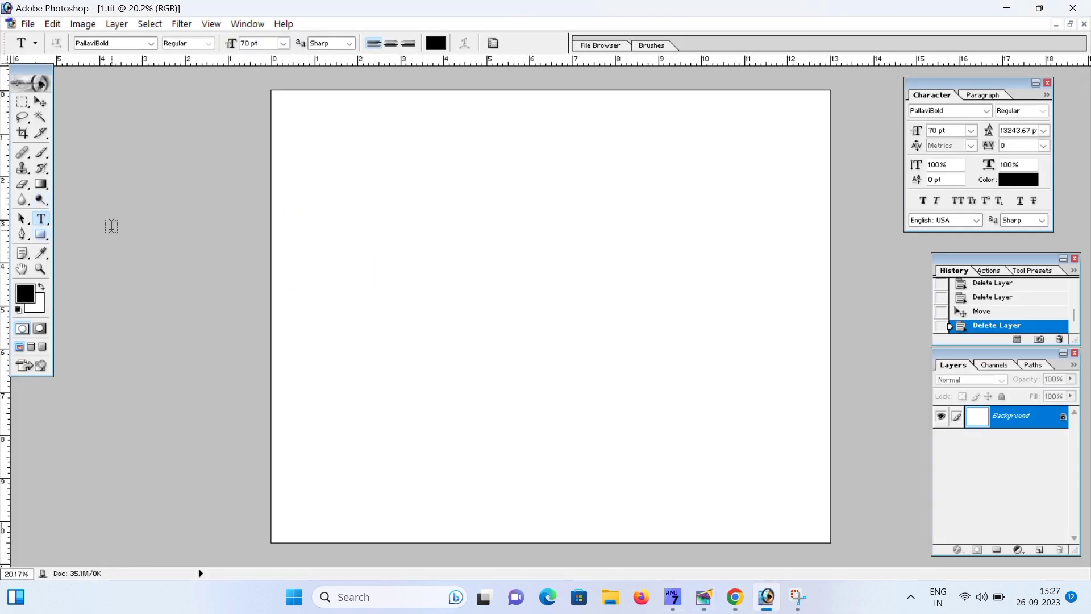
pyautogui.click(438, 222)
pyautogui.write('తాత్ర')
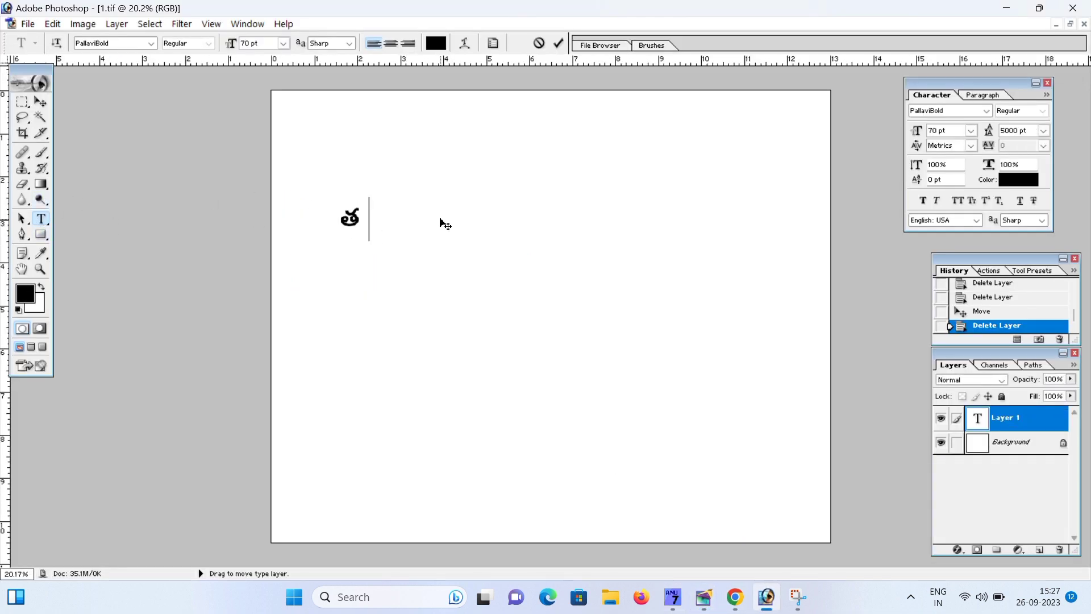
pyautogui.write('ika')
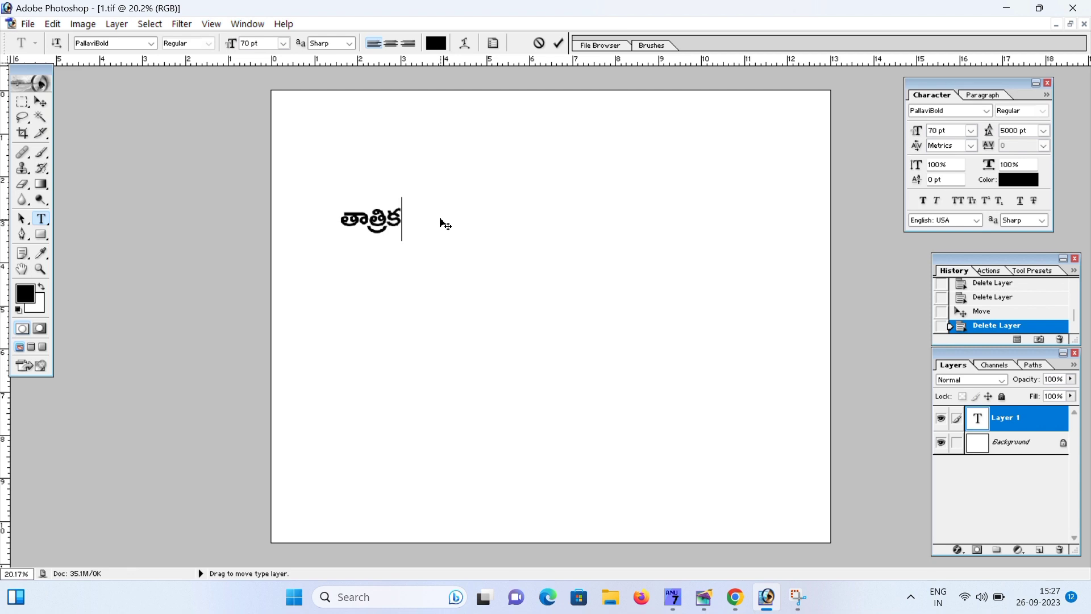
pyautogui.press('BackSpace')
pyautogui.press('BackSpace')
pyautogui.press('BackSpace')
pyautogui.press('BackSpace')
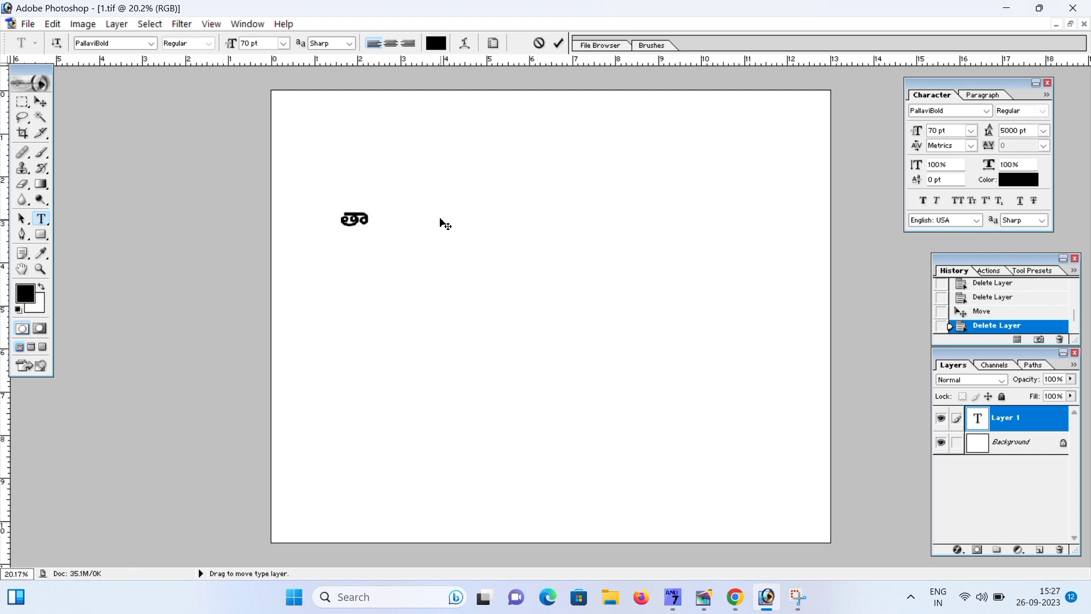
pyautogui.write('mtraika')
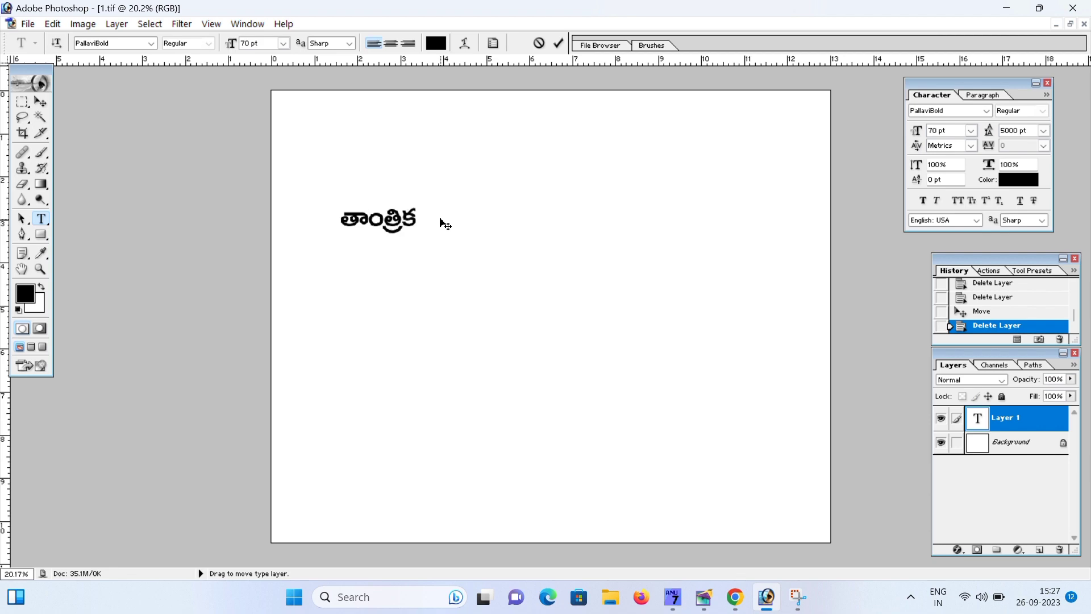
# Step: Check the headline in PageMaker again and add its second word, పూజల్లో, to the text line in Photoshop
pyautogui.click(704, 595)
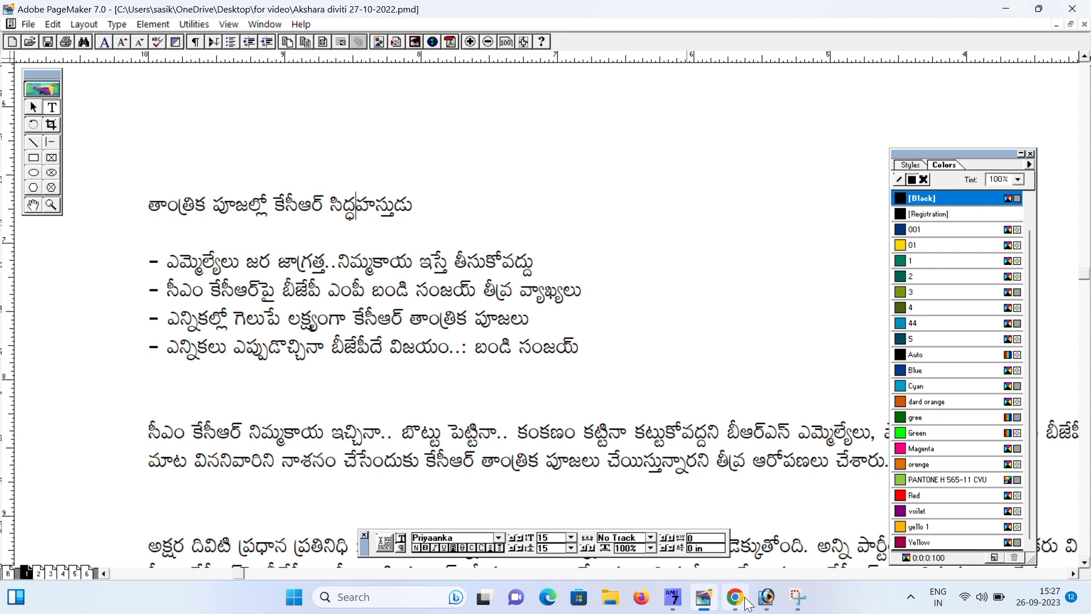
pyautogui.click(761, 601)
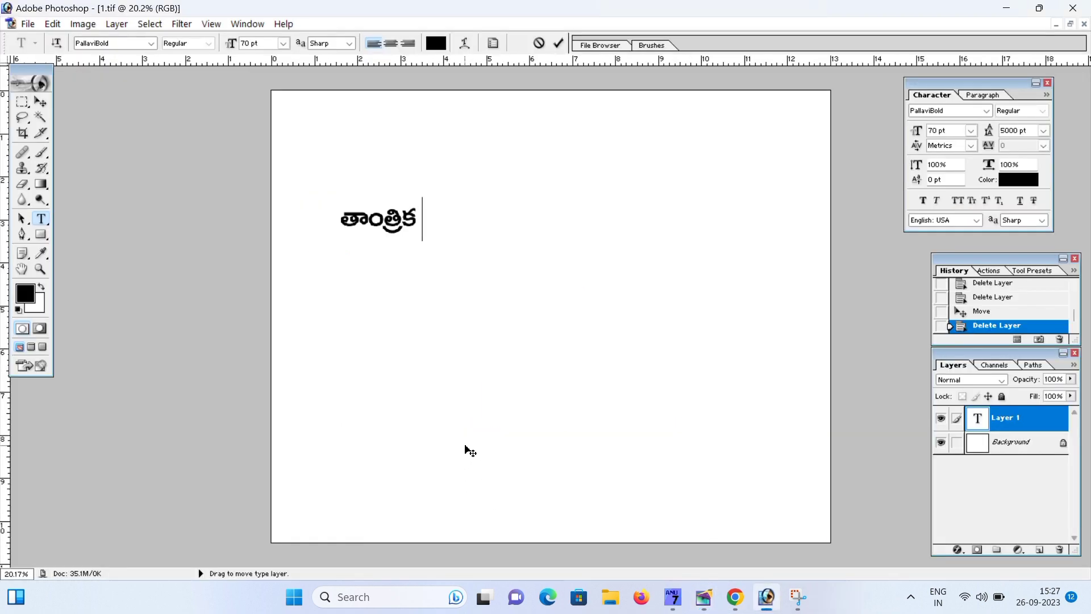
pyautogui.write('పూజల్లో')
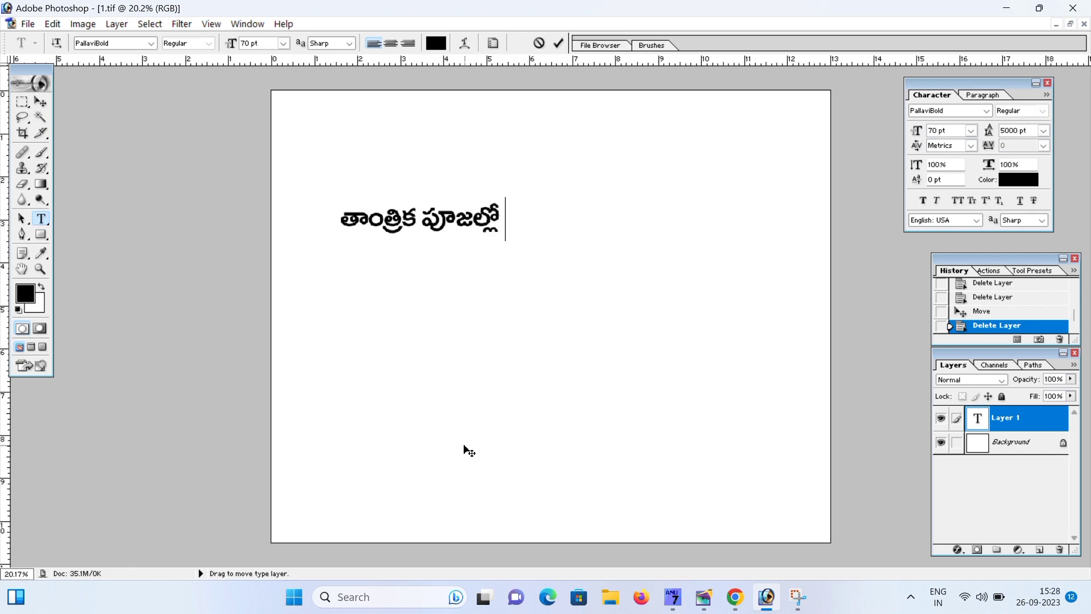
# Step: Move the తాంత్రిక పూజల్లో line higher on the canvas and place a copy of it below
pyautogui.click(40, 101)
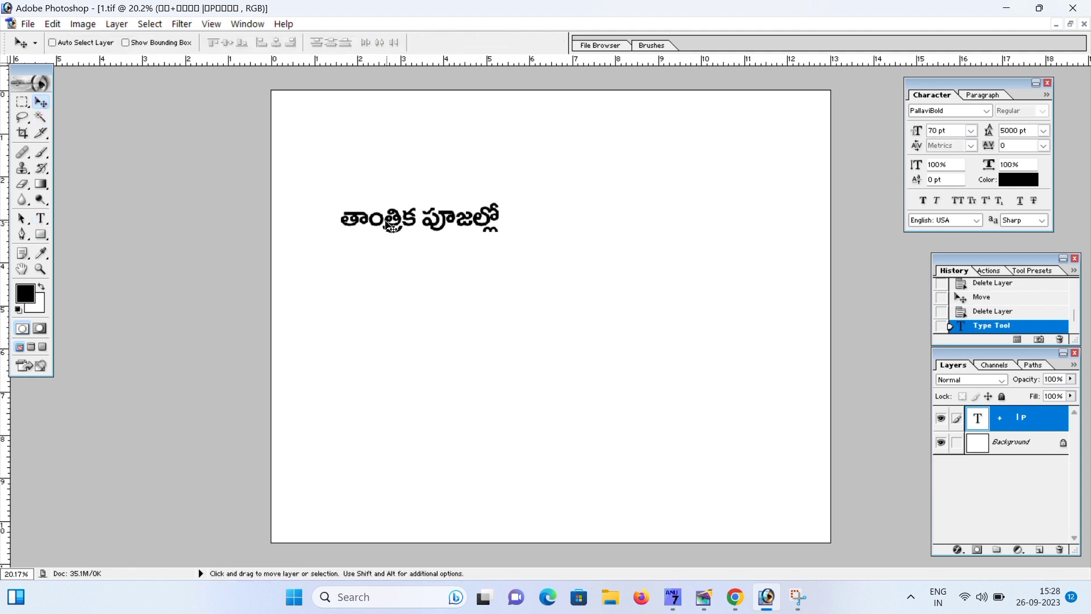
pyautogui.moveTo(397, 229); pyautogui.dragTo(410, 246)
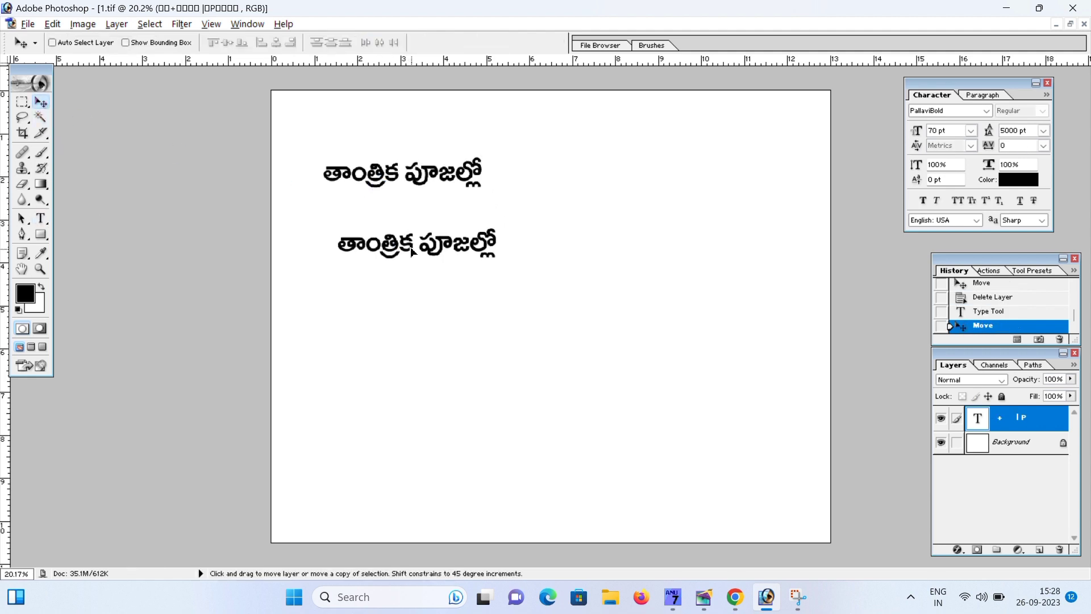
pyautogui.click(41, 218)
pyautogui.hotkey('ctrl', 'a')
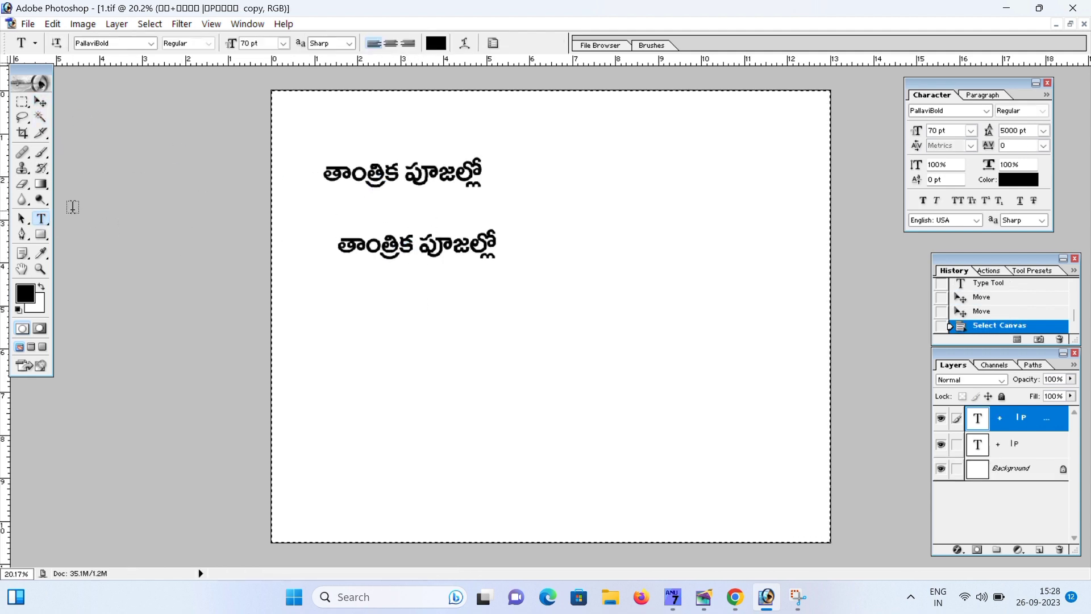
pyautogui.click(383, 245)
pyautogui.hotkey('ctrl', 'a')
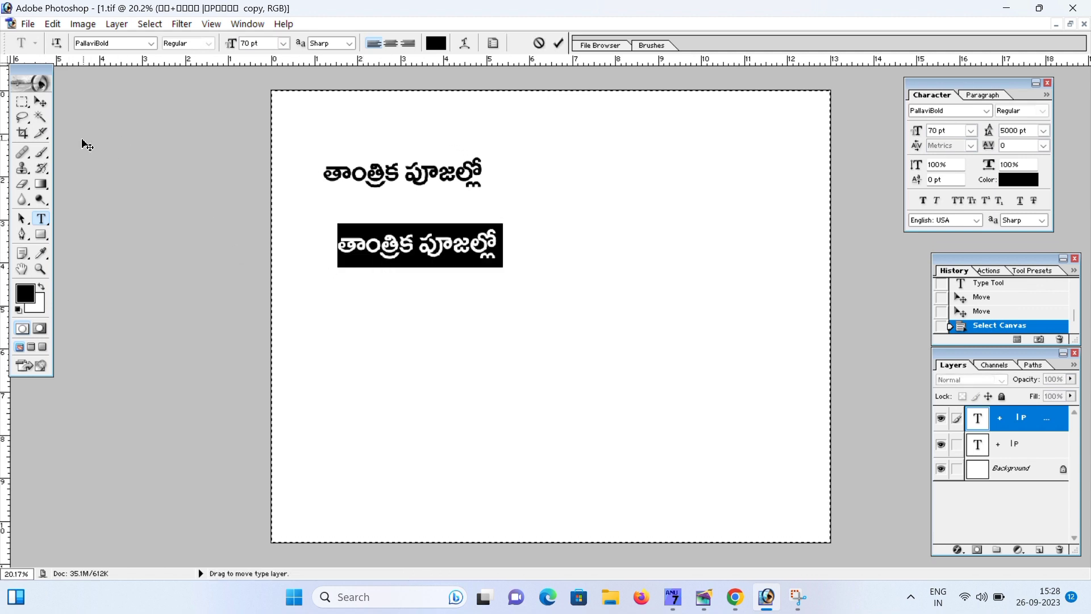
pyautogui.click(404, 278)
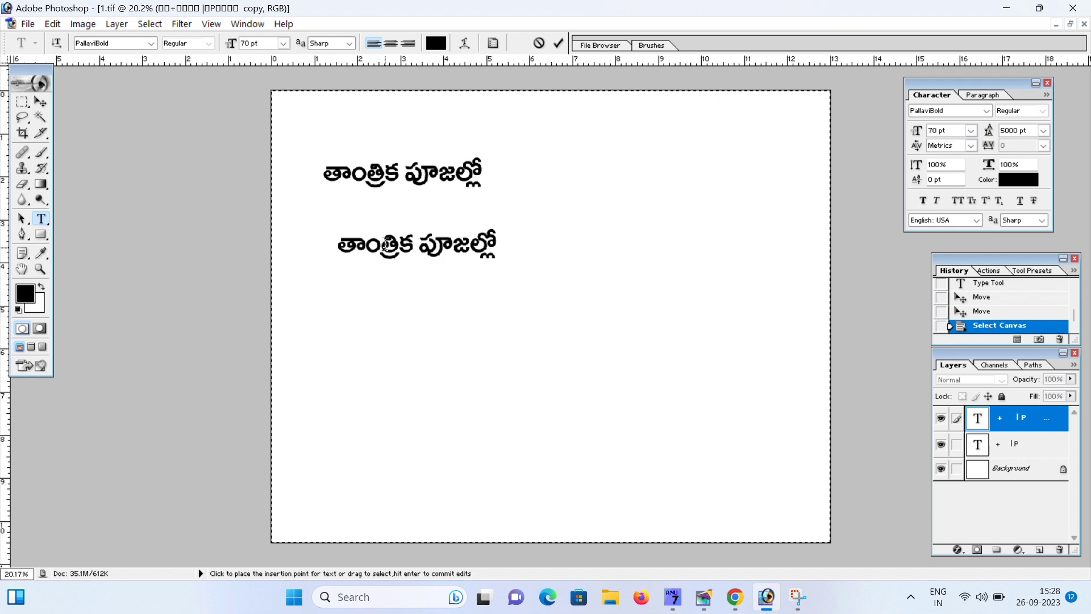
pyautogui.click(22, 101)
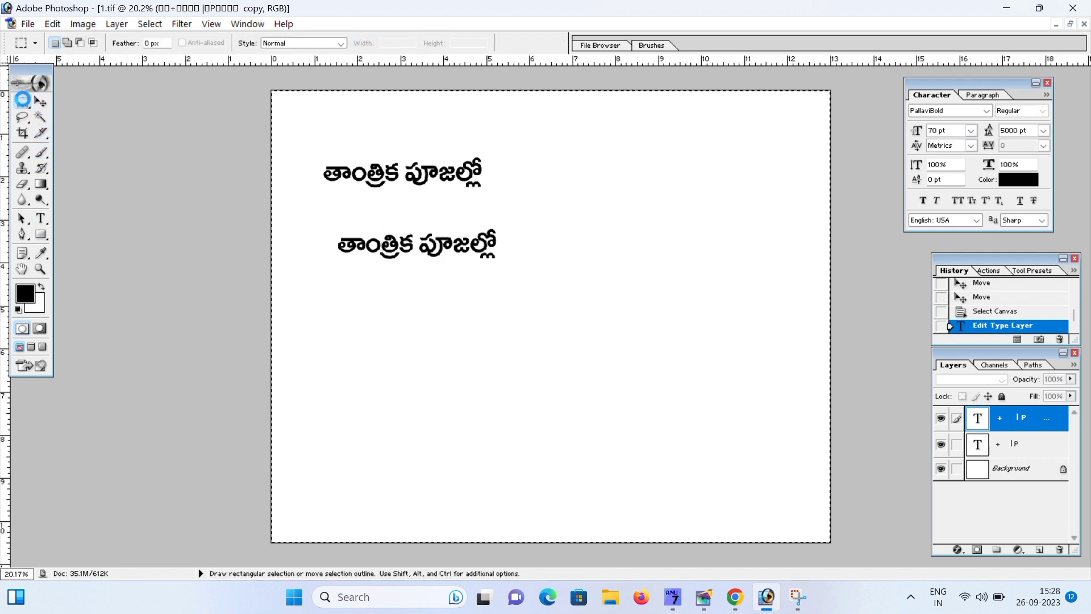
pyautogui.hotkey('ctrl', 'd')
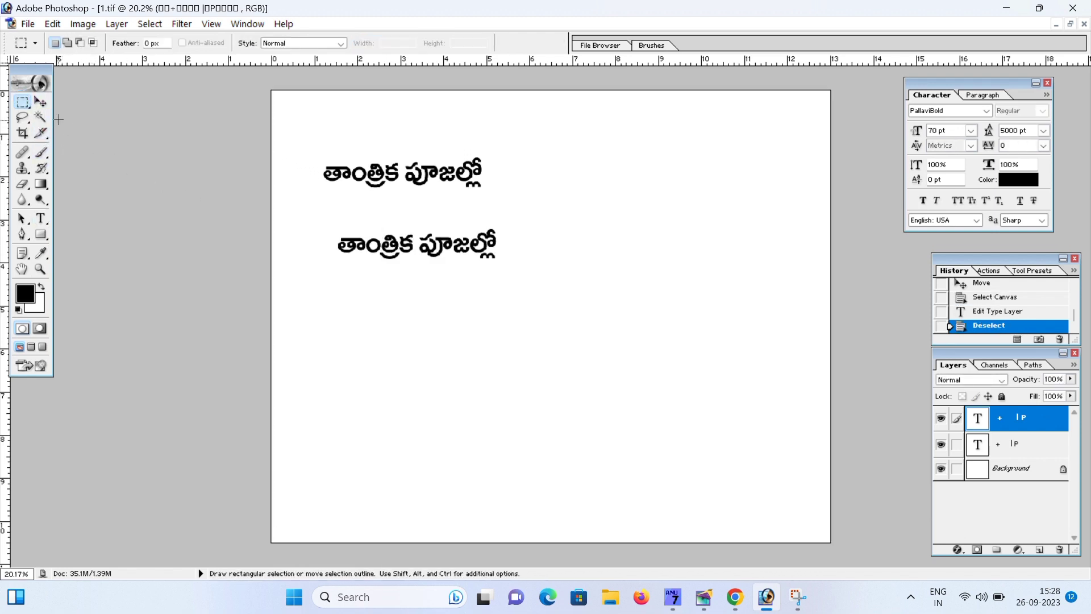
# Step: Replace the whole text of the lower copy with కేసీఆర్
pyautogui.click(41, 219)
pyautogui.tripleClick(379, 255)
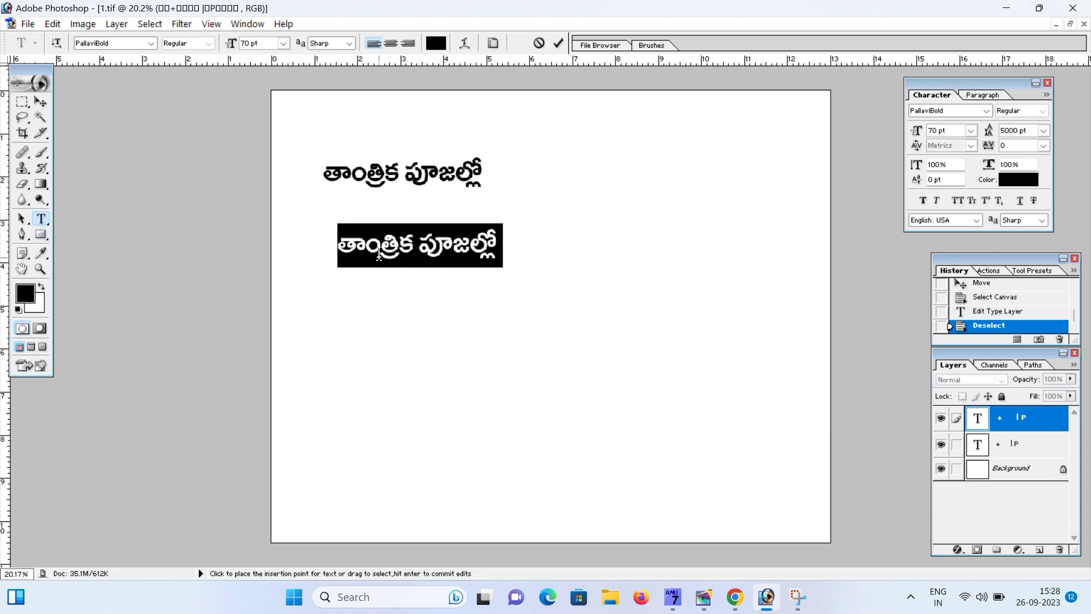
pyautogui.write('నే')
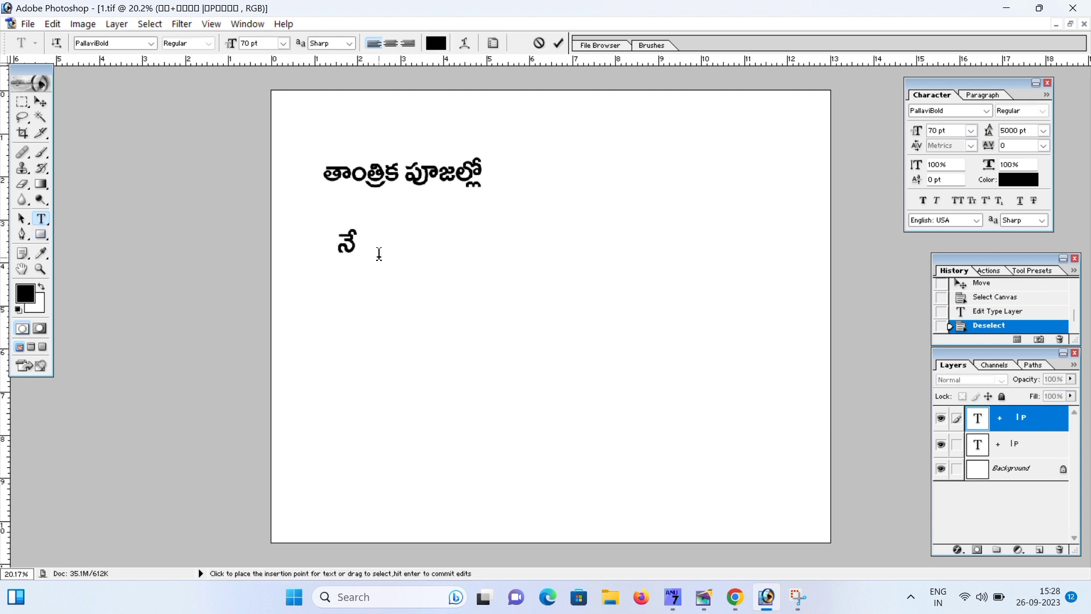
pyautogui.press('BackSpace')
pyautogui.press('BackSpace')
pyautogui.write('కేసీఆర్')
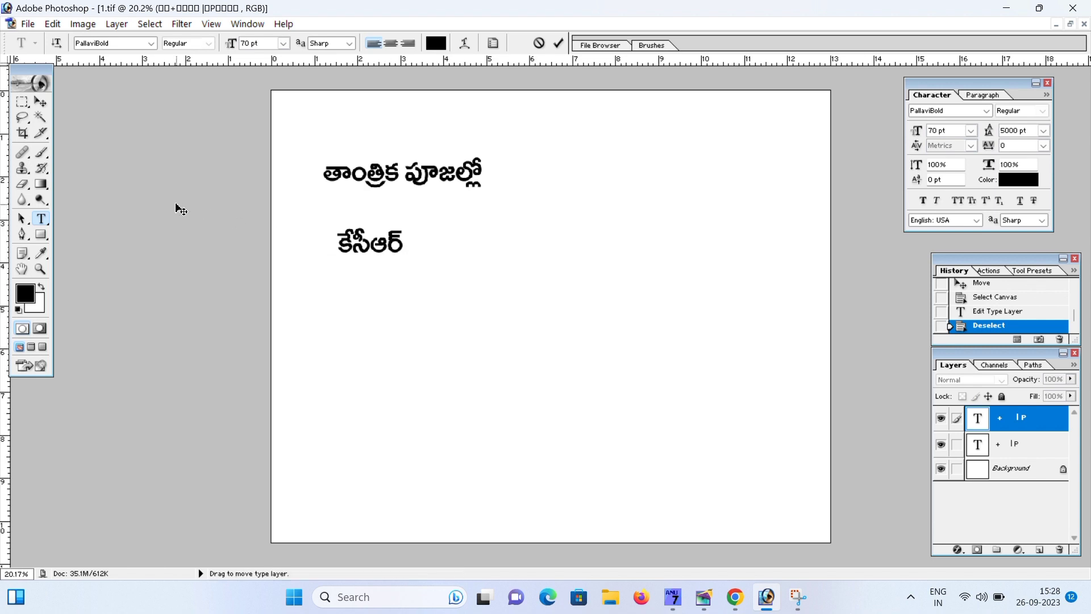
# Step: Place a copy of the కేసీఆర్ line just below it
pyautogui.click(39, 101)
pyautogui.keyDown('alt'); pyautogui.moveTo(341, 275); pyautogui.dragTo(353, 321); pyautogui.keyUp('alt')
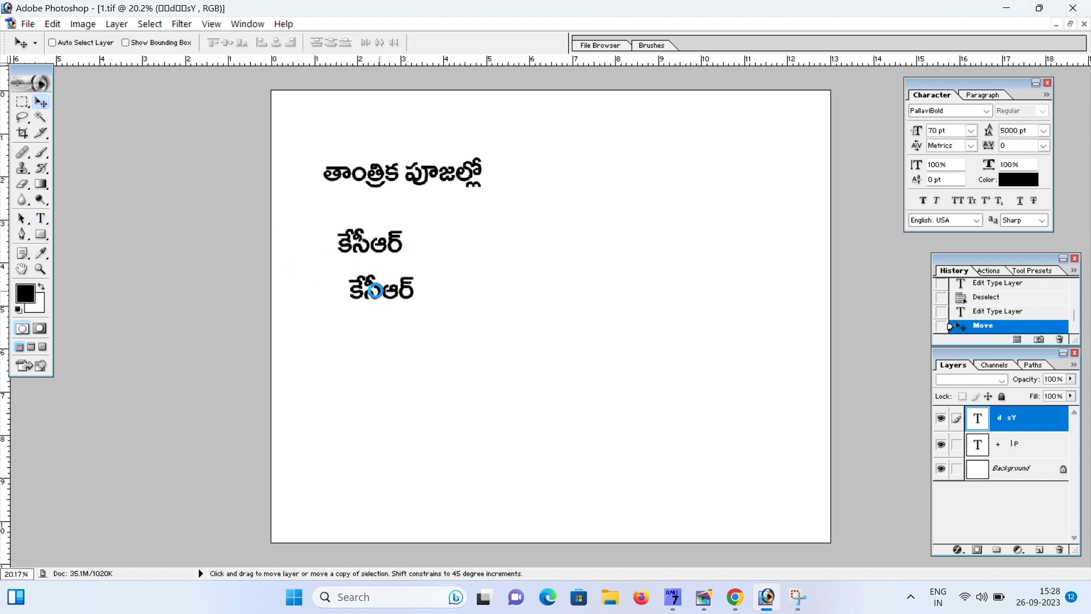
# Step: Replace the new copy's text with సిద్ధహస్తుడు and check the wording against the headline in PageMaker
pyautogui.click(40, 218)
pyautogui.doubleClick(377, 294)
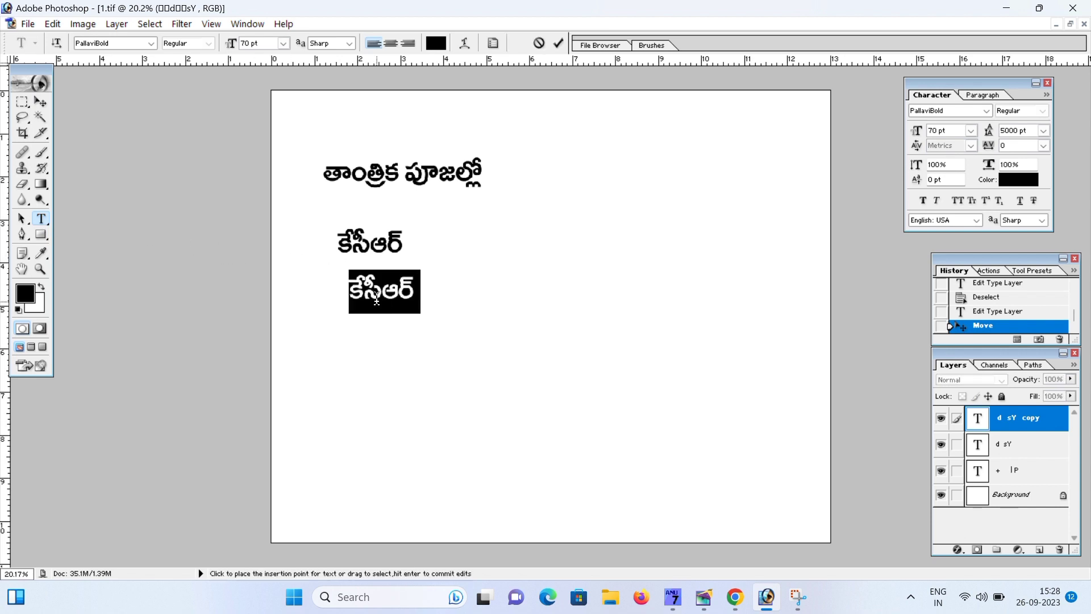
pyautogui.write('సిద్ధ')
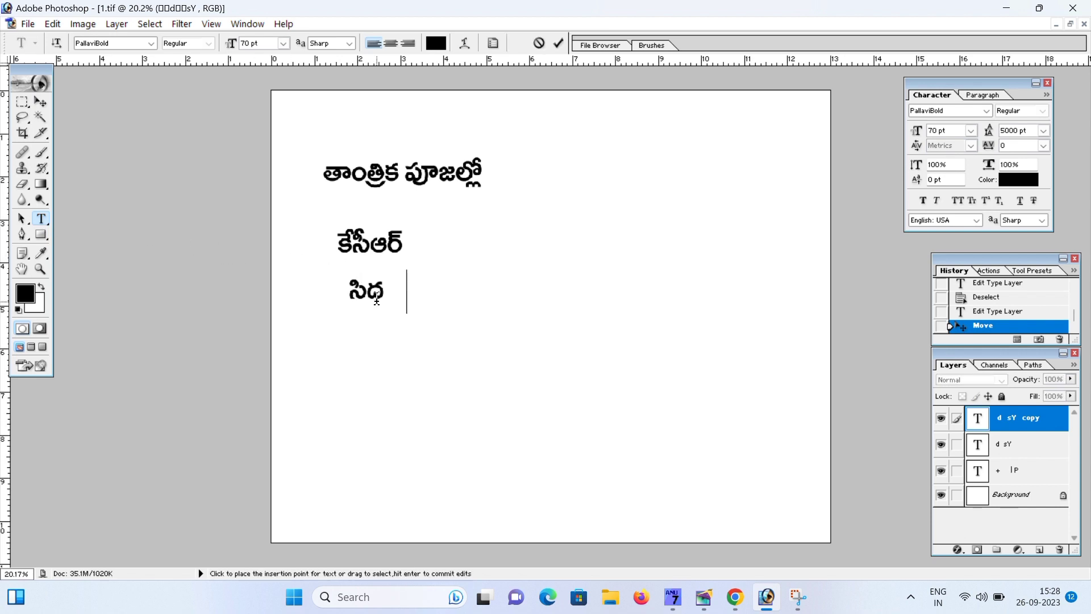
pyautogui.press('BackSpace')
pyautogui.press('BackSpace')
pyautogui.write('ద్ధ')
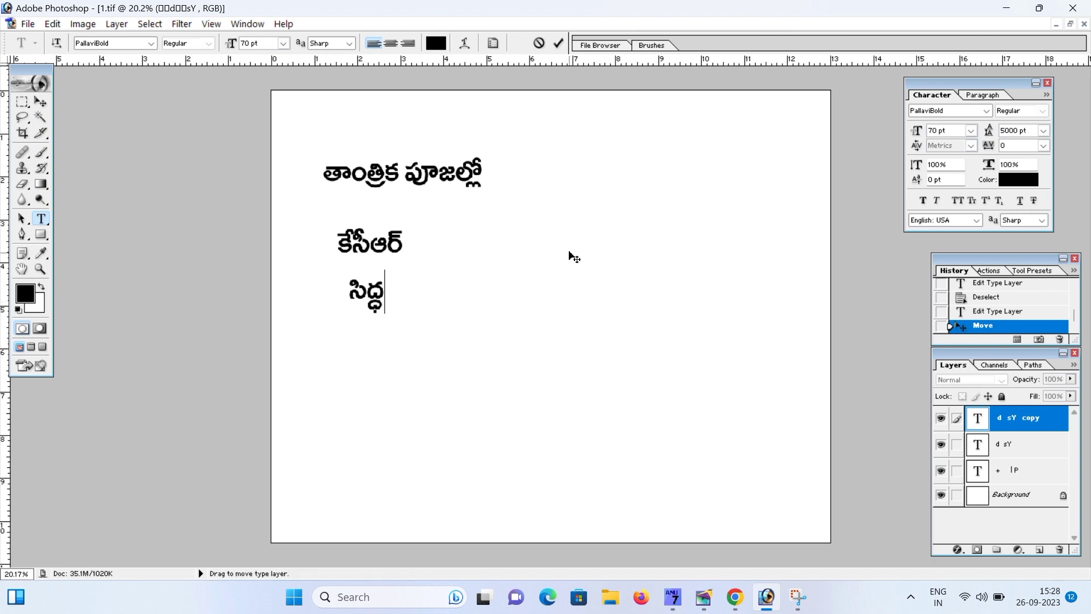
pyautogui.write('హ')
pyautogui.write('ాసు')
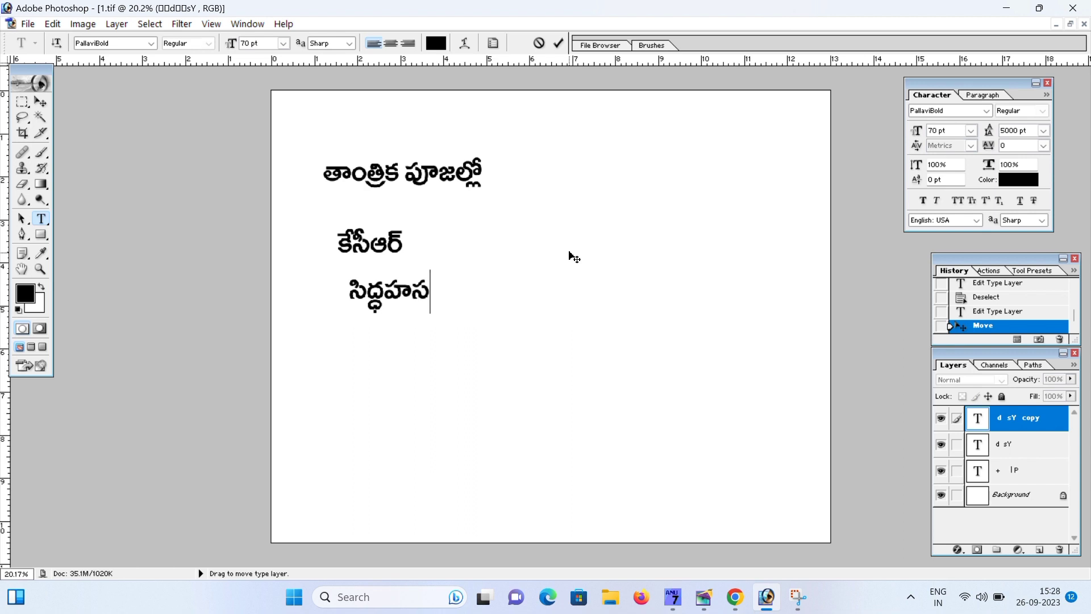
pyautogui.write('్తడు')
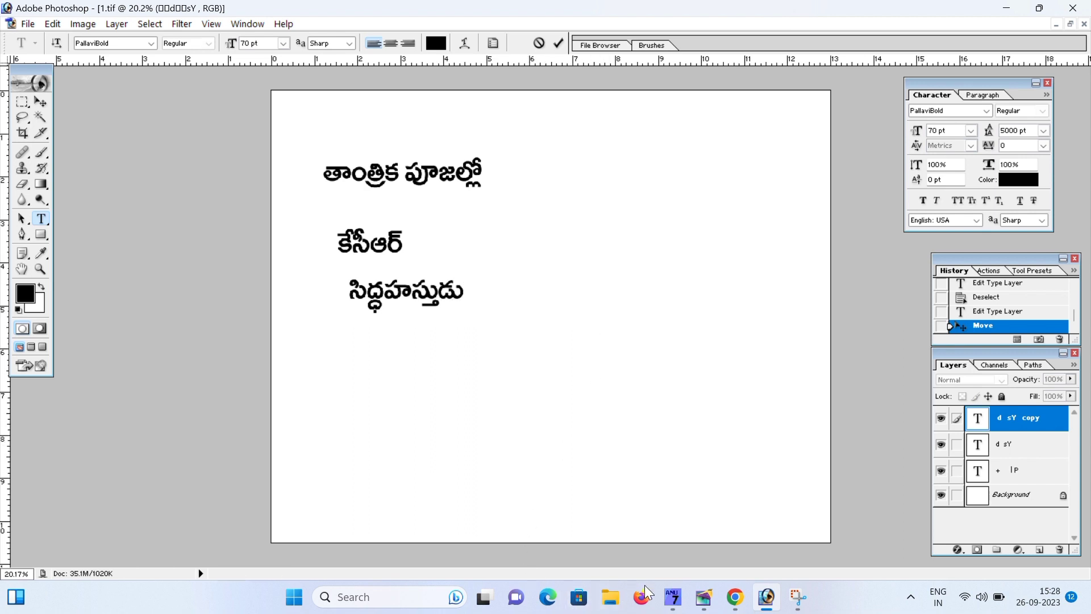
pyautogui.click(703, 597)
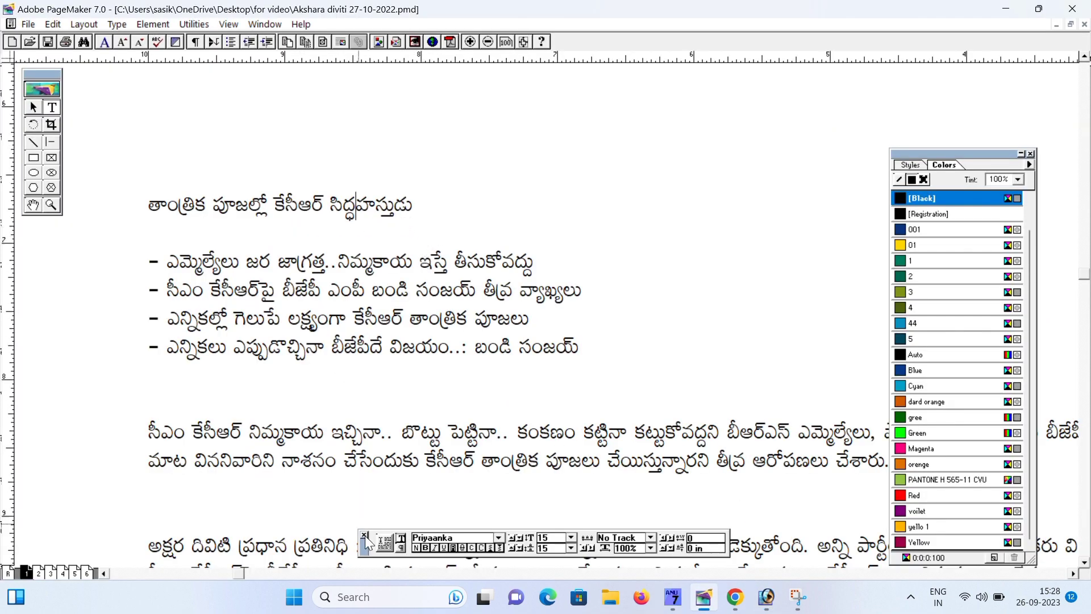
pyautogui.click(766, 596)
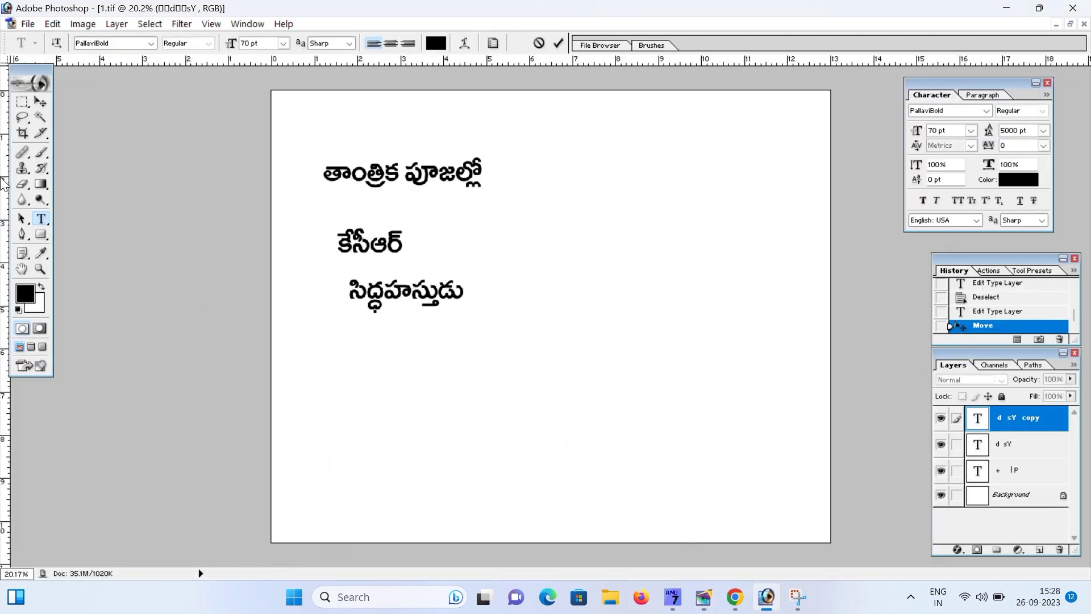
# Step: Move the తాంత్రిక పూజల్లో line up towards the canvas's upper edge and bring the కేసీఆర్ line up beneath it
pyautogui.click(40, 102)
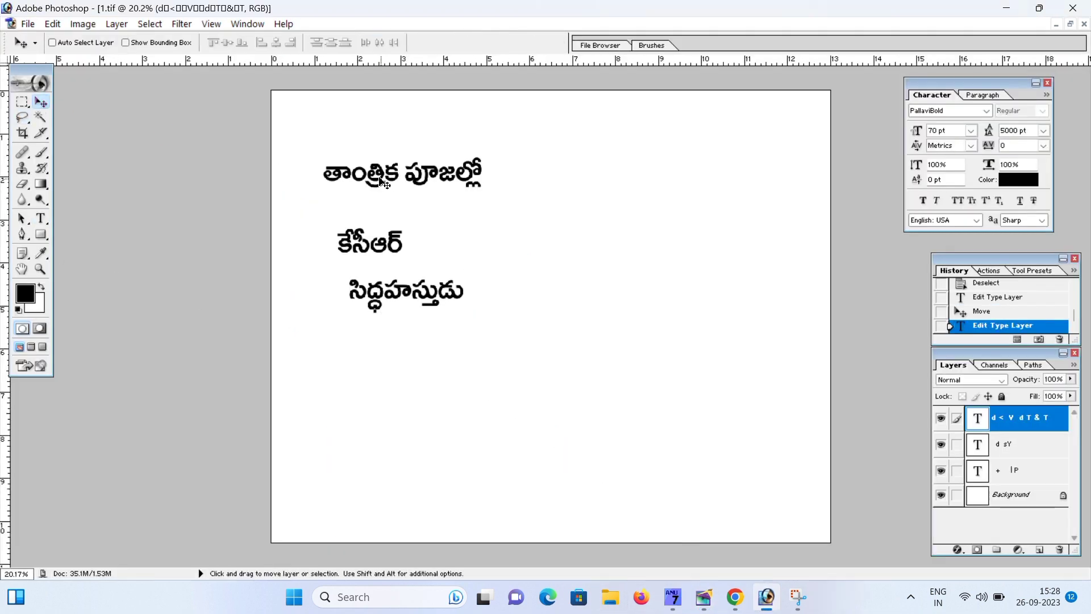
pyautogui.moveTo(393, 180); pyautogui.dragTo(381, 150)
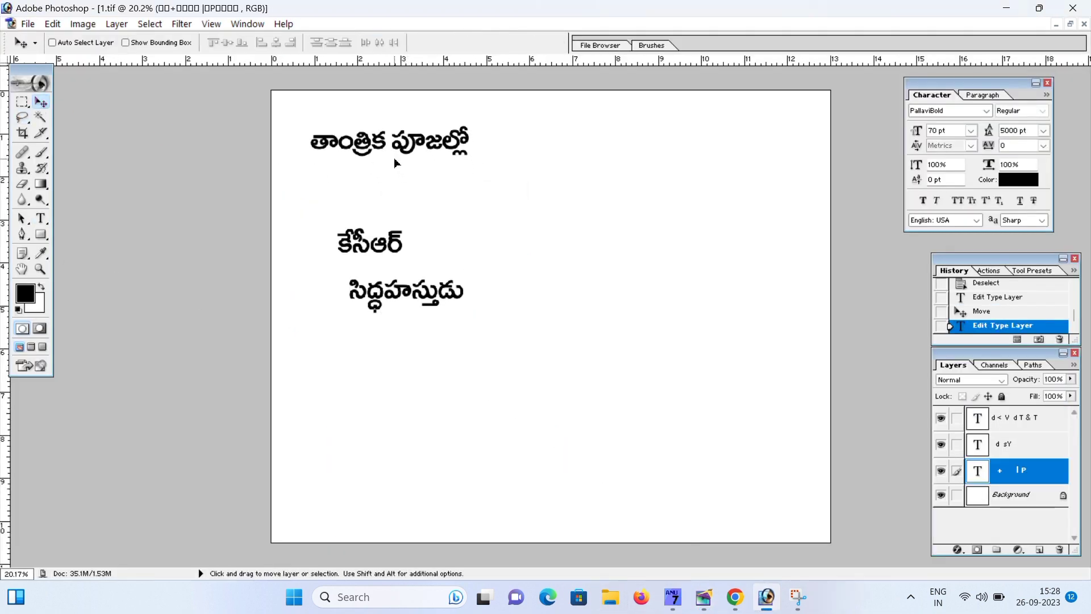
pyautogui.rightClick(365, 257)
pyautogui.click(379, 259)
pyautogui.moveTo(377, 264); pyautogui.dragTo(370, 225)
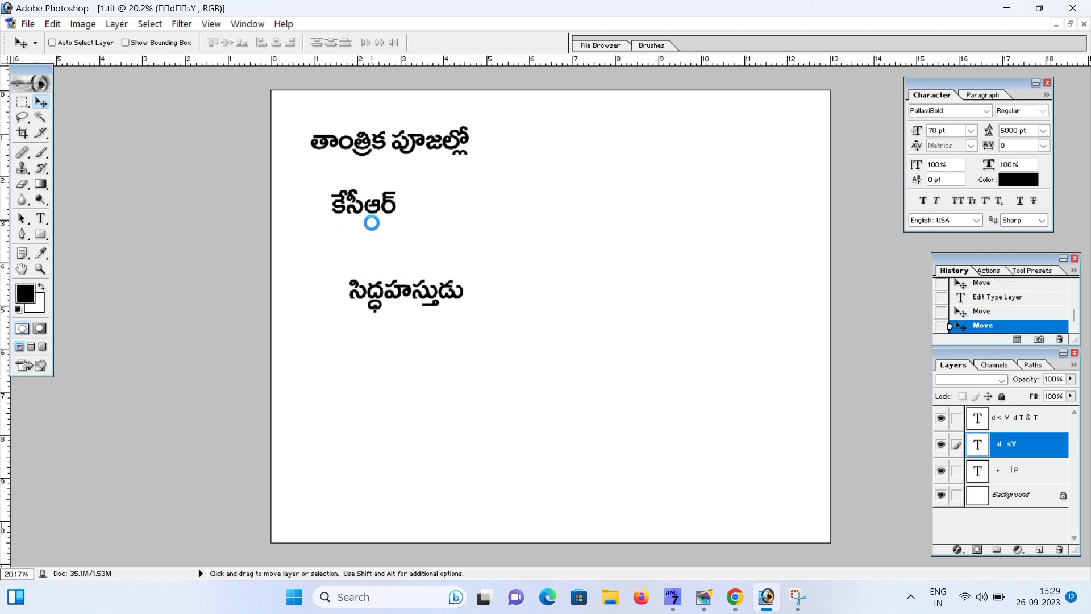
# Step: Make the Background layer the active layer below the headline text lines
pyautogui.rightClick(392, 300)
pyautogui.press('Escape')
pyautogui.rightClick(420, 297)
pyautogui.click(438, 302)
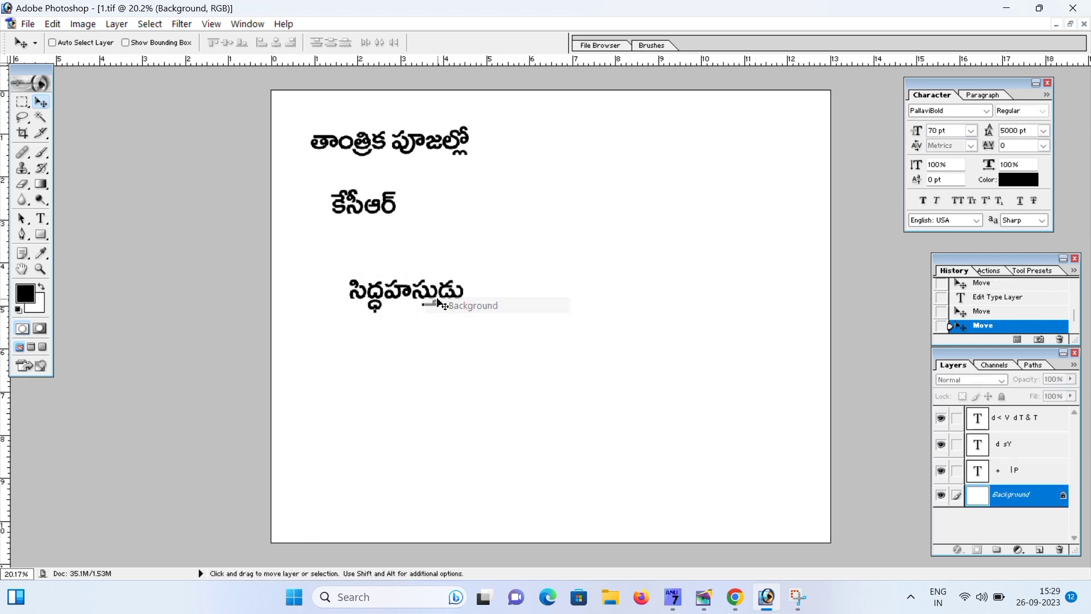
pyautogui.moveTo(439, 303); pyautogui.dragTo(419, 295)
# Step: Copy the skulls-and-candle photo from the WhatsApp chat in Chrome and paste it into the Photoshop headline document
pyautogui.click(734, 597)
pyautogui.scroll(-2, 659, 455)
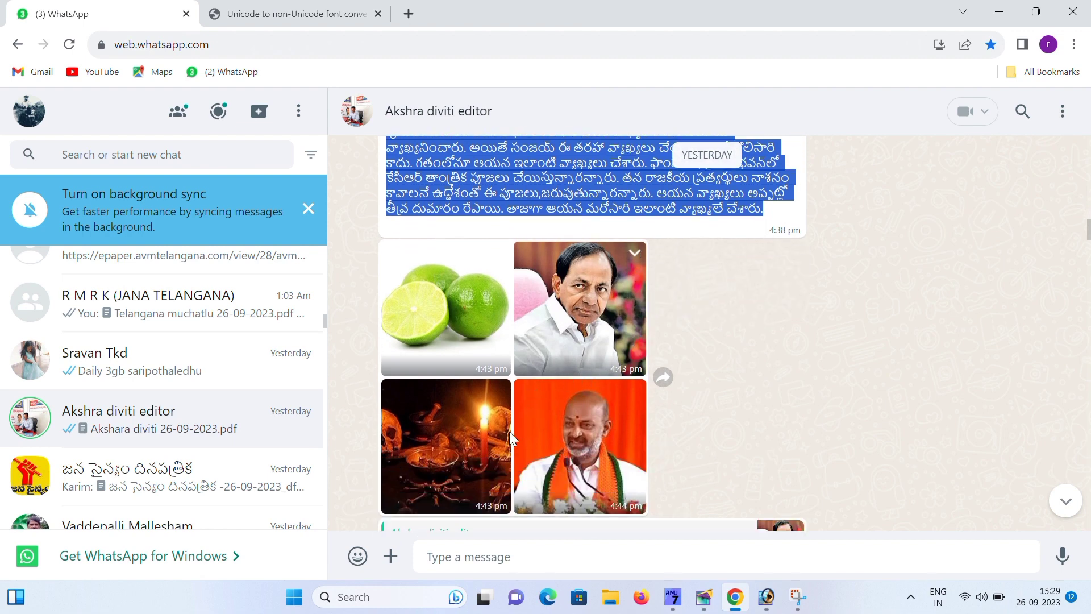
pyautogui.rightClick(453, 302)
pyautogui.click(488, 357)
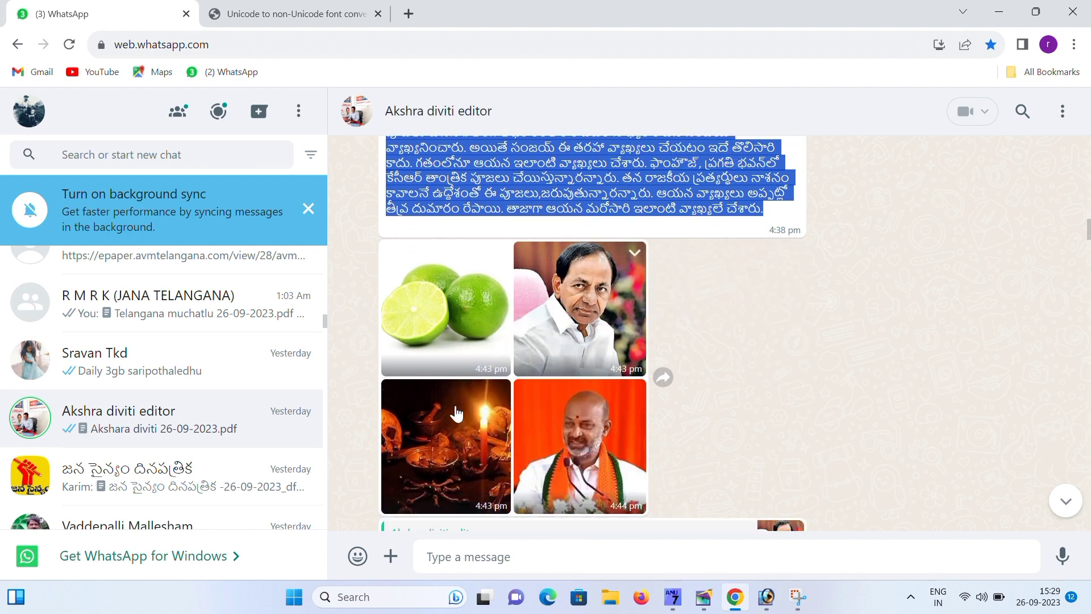
pyautogui.click(763, 601)
pyautogui.hotkey('ctrl', 'v')
# Step: Place the pasted photo in the canvas's upper-right corner and enlarge it to reach close to the headline lines
pyautogui.moveTo(621, 378); pyautogui.dragTo(753, 245)
pyautogui.hotkey('ctrl', 't')
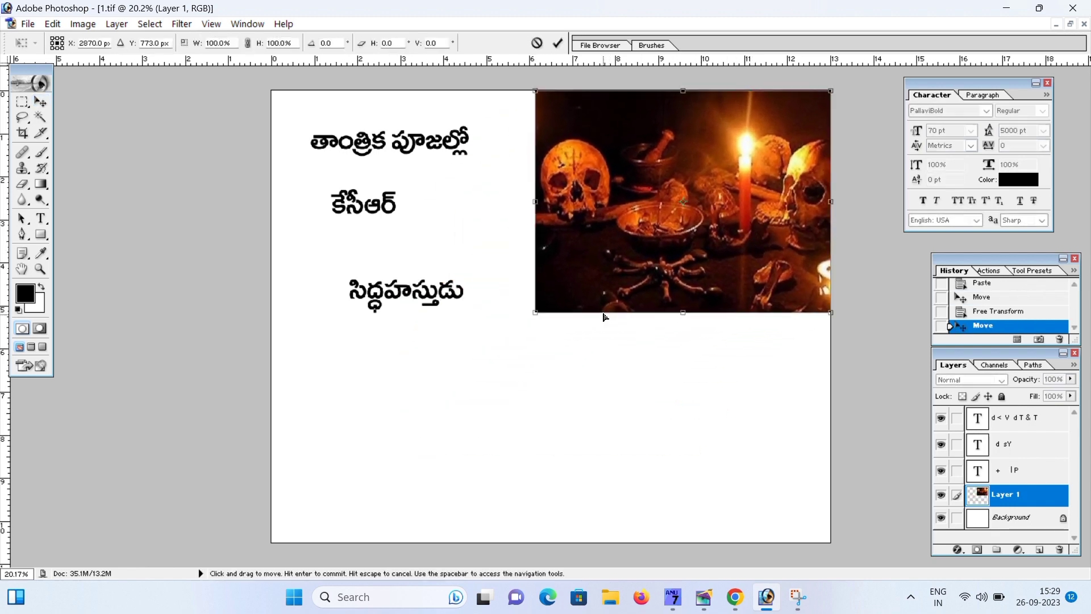
pyautogui.moveTo(535, 312); pyautogui.dragTo(502, 343)
pyautogui.press('Return')
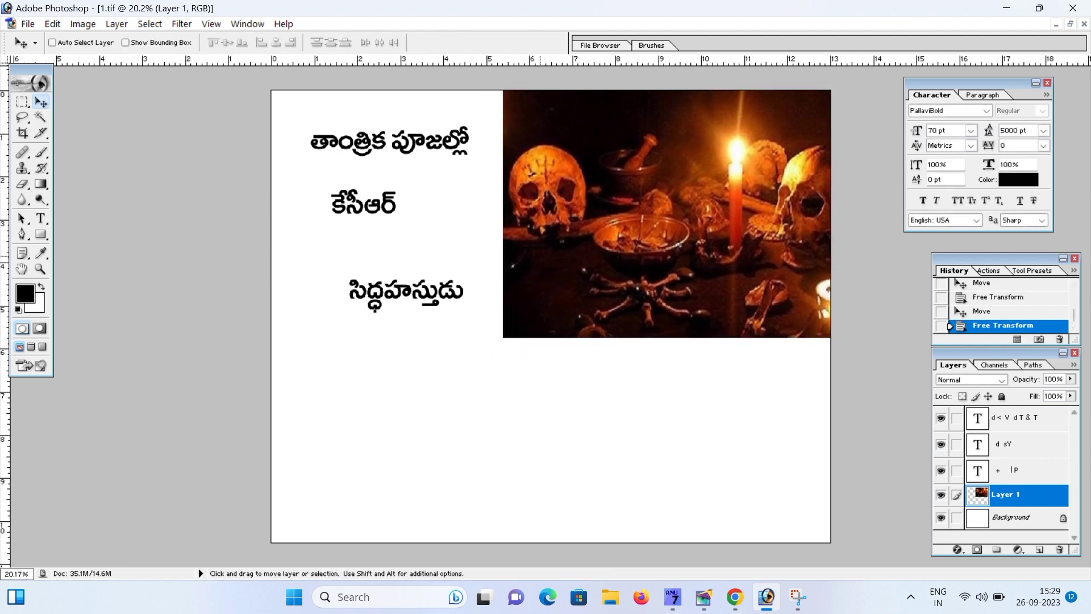
pyautogui.hotkey('shift', 'Right')
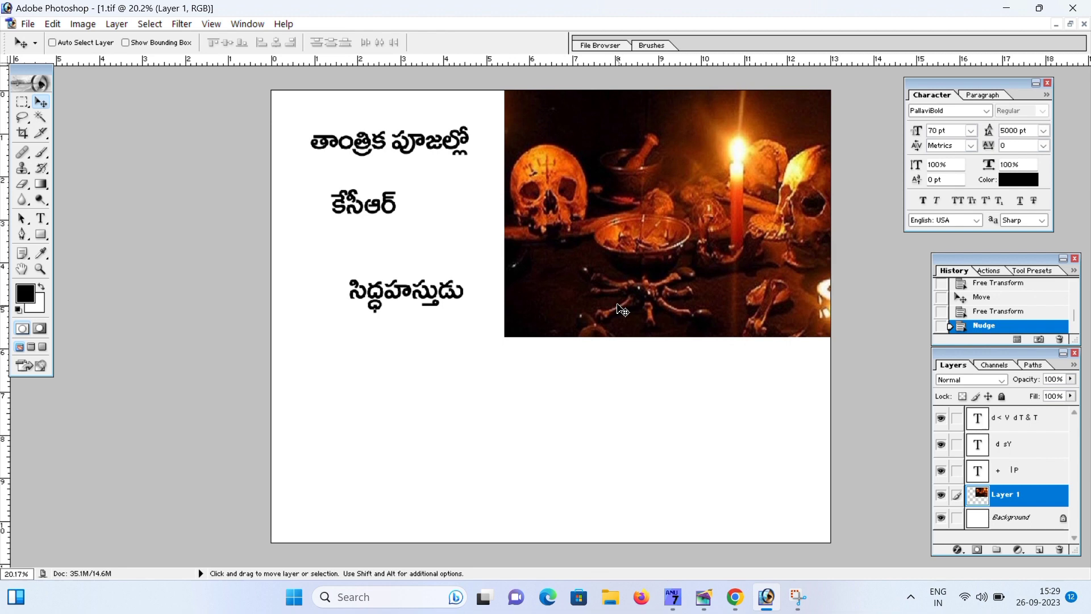
# Step: Move the తాంత్రిక పూజల్లో line up and enlarge it to nearly fill the space beside the photo
pyautogui.rightClick(376, 149)
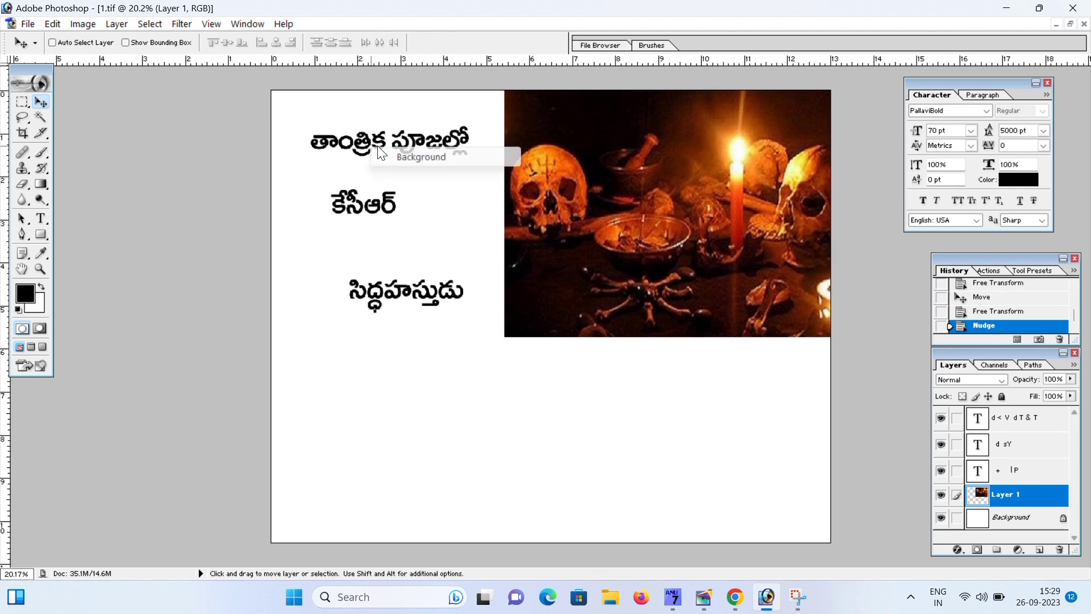
pyautogui.click(489, 168)
pyautogui.rightClick(403, 151)
pyautogui.click(429, 163)
pyautogui.moveTo(413, 146); pyautogui.dragTo(444, 131)
pyautogui.hotkey('ctrl', 't')
pyautogui.press('Return')
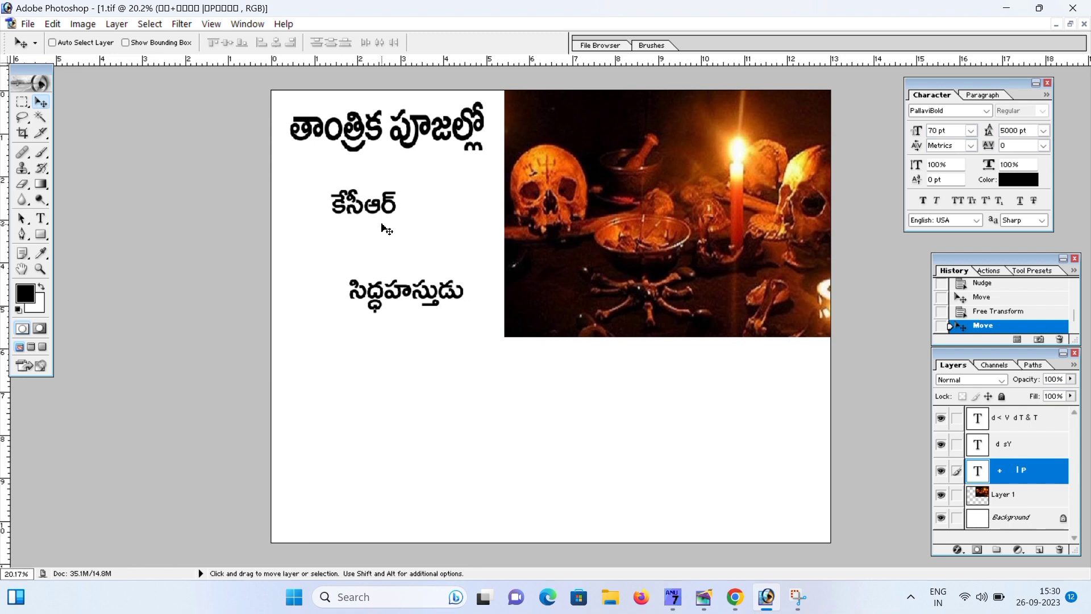
# Step: Enlarge the కేసీఆర్ line to about 191 pt and centre it beneath the తాంత్రిక పూజల్లో line
pyautogui.moveTo(366, 205); pyautogui.dragTo(476, 243)
pyautogui.hotkey('ctrl', 't')
pyautogui.press('Return')
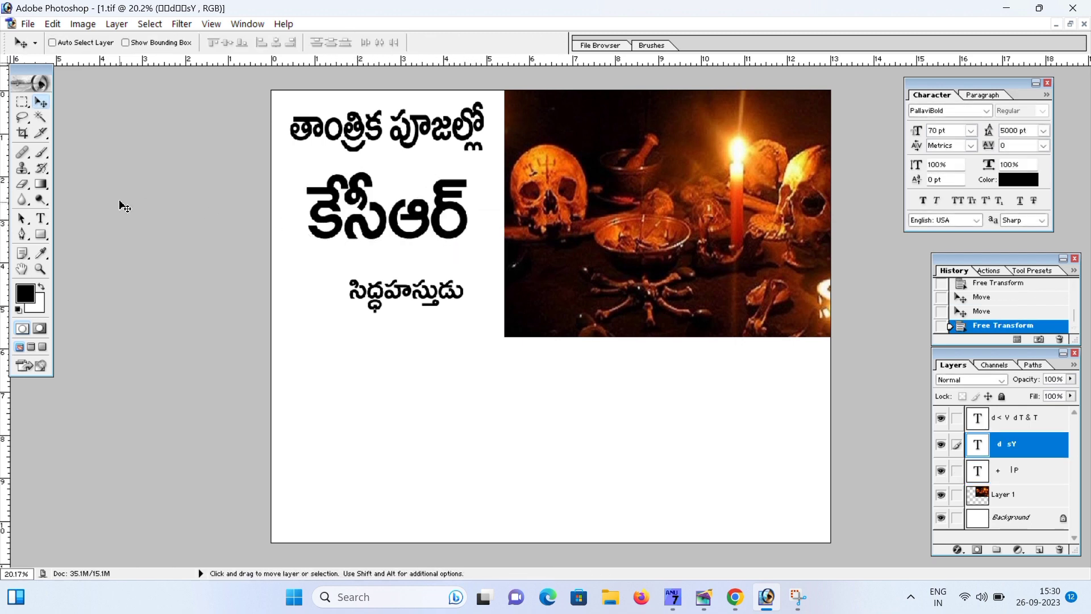
# Step: Try the Suchithra font on the కేసీఆర్ line, and change its font to Pragathi
pyautogui.click(42, 220)
pyautogui.click(345, 231)
pyautogui.hotkey('ctrl', 'a')
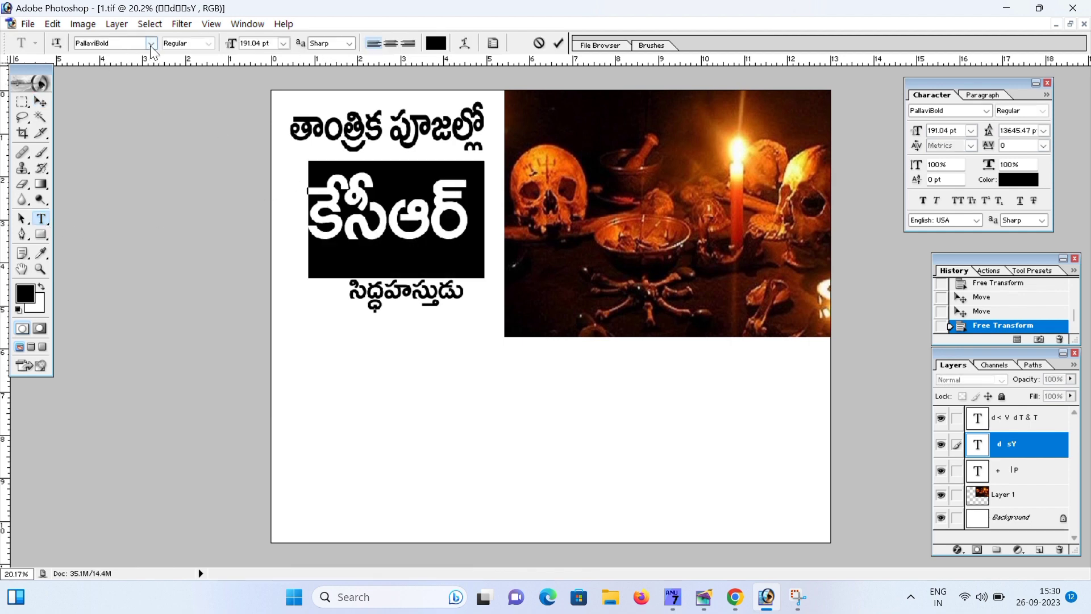
pyautogui.click(152, 44)
pyautogui.scroll(-1, 134, 137)
pyautogui.scroll(-8, 137, 145)
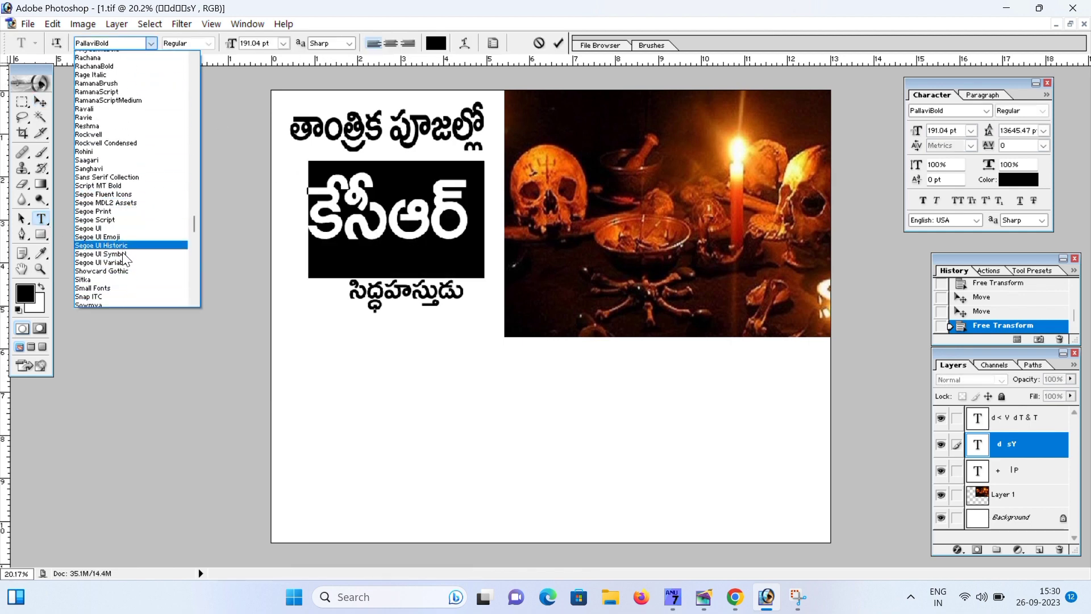
pyautogui.click(102, 275)
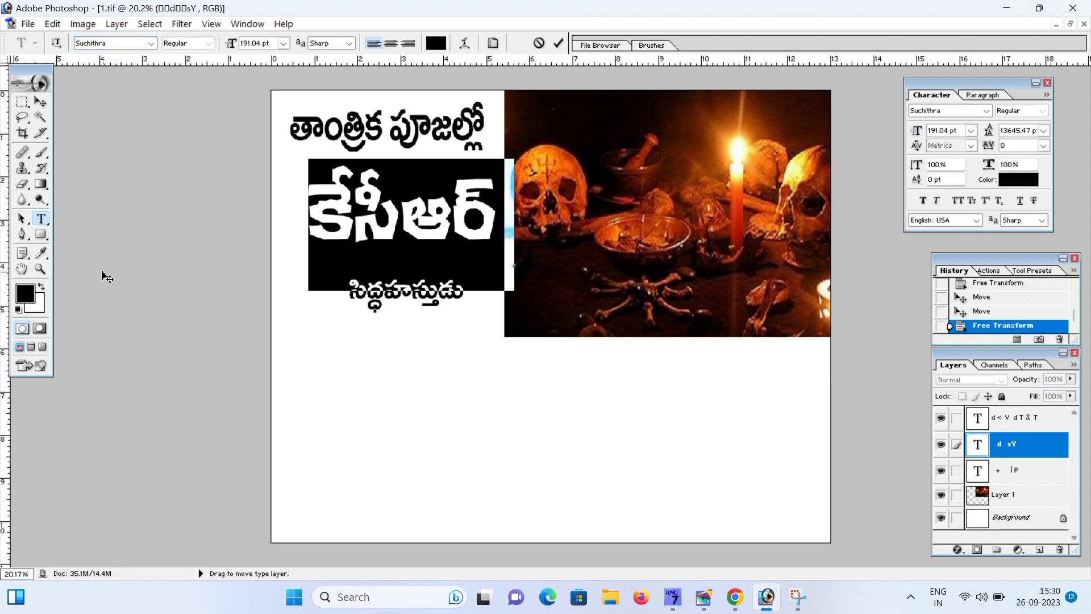
pyautogui.click(151, 44)
pyautogui.scroll(3, 136, 182)
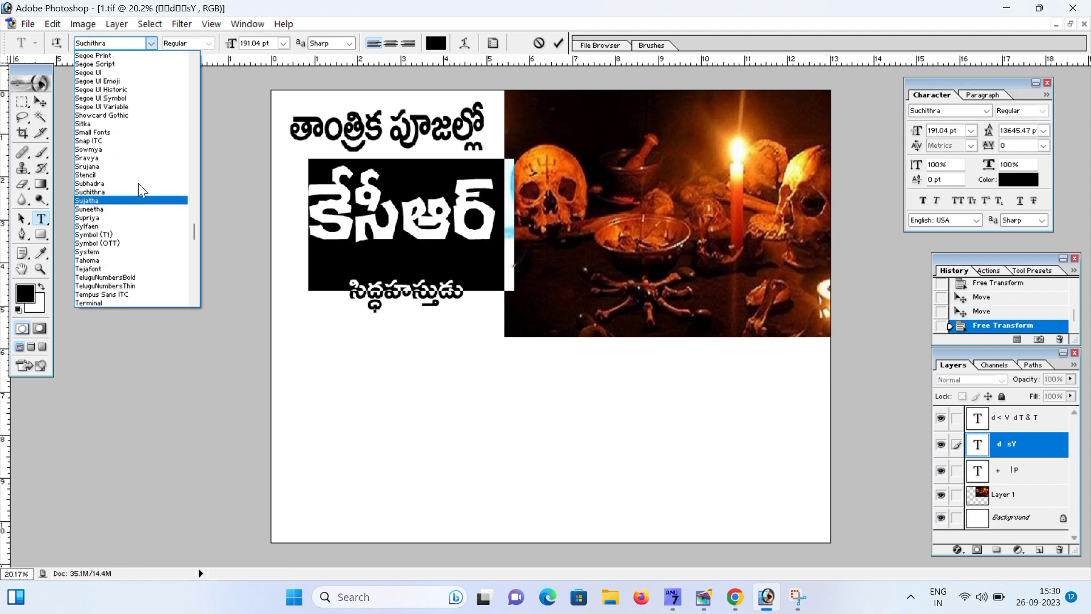
pyautogui.scroll(6, 136, 182)
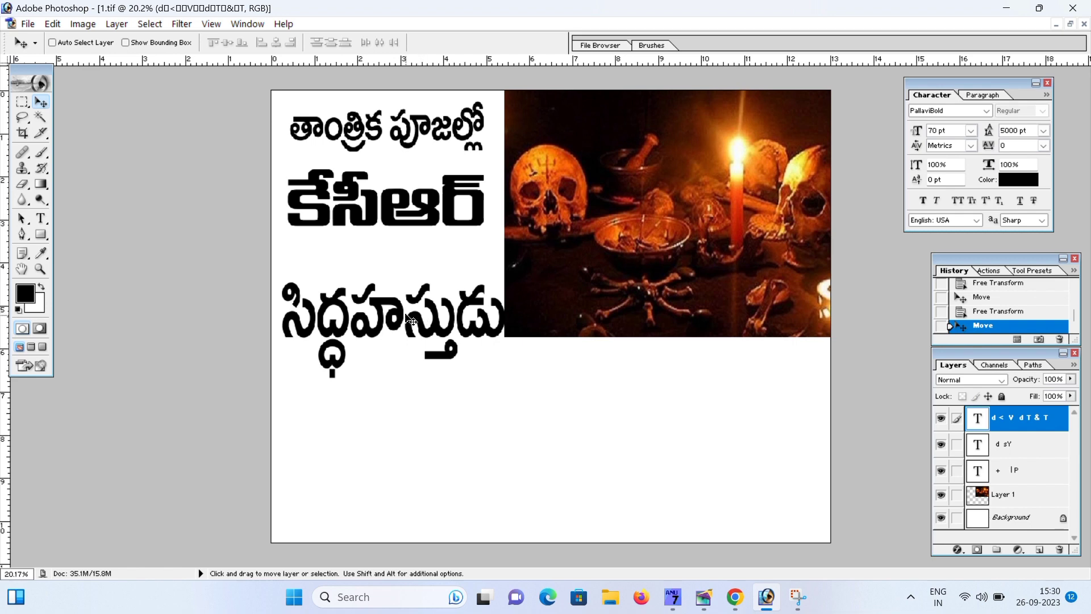
# Step: Shrink the skulls-and-candle photo slightly and move it back into the canvas's upper-right corner
pyautogui.rightClick(682, 259)
pyautogui.click(691, 264)
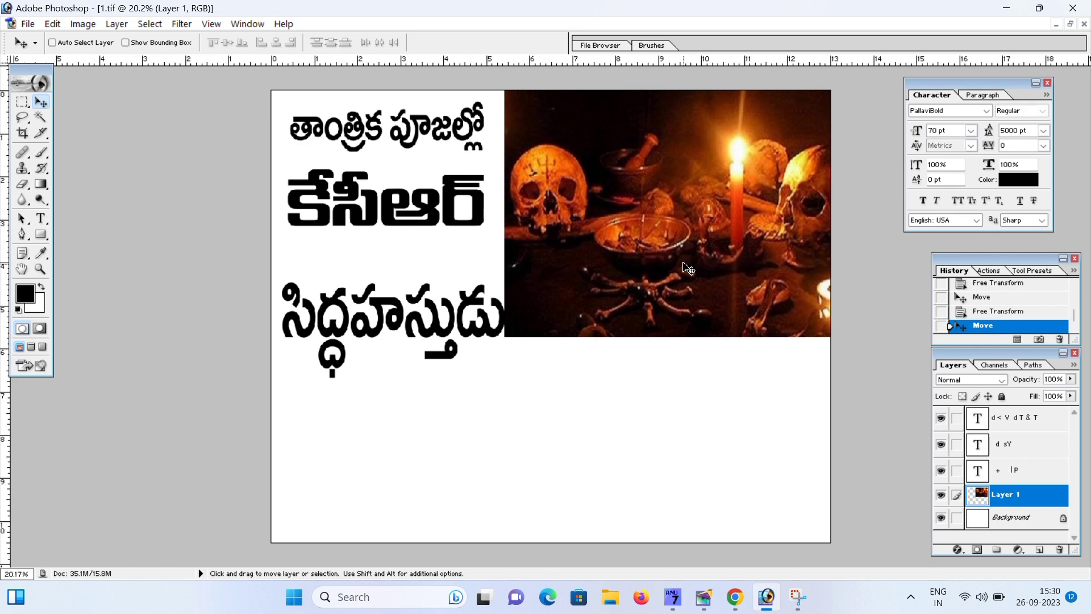
pyautogui.hotkey('ctrl', 't')
pyautogui.moveTo(831, 91); pyautogui.dragTo(818, 100)
pyautogui.press('Return')
pyautogui.moveTo(707, 243); pyautogui.dragTo(719, 233)
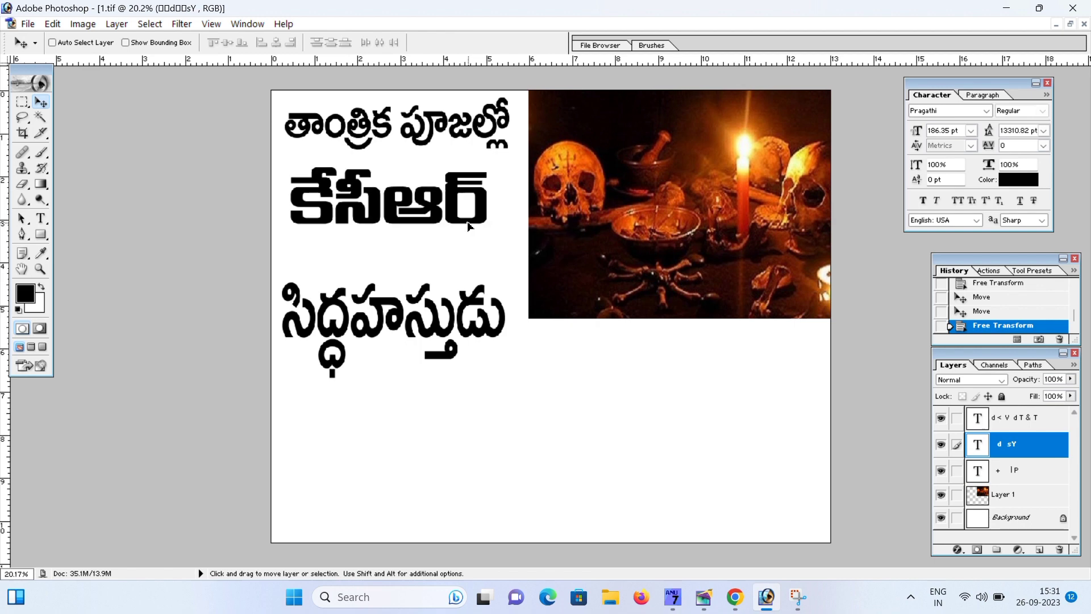
# Step: Scale the కేసీఆర్ line to about 113% width and 111% height, and position the సిద్ధహస్తుడు line closely beneath it
pyautogui.hotkey('ctrl', 't')
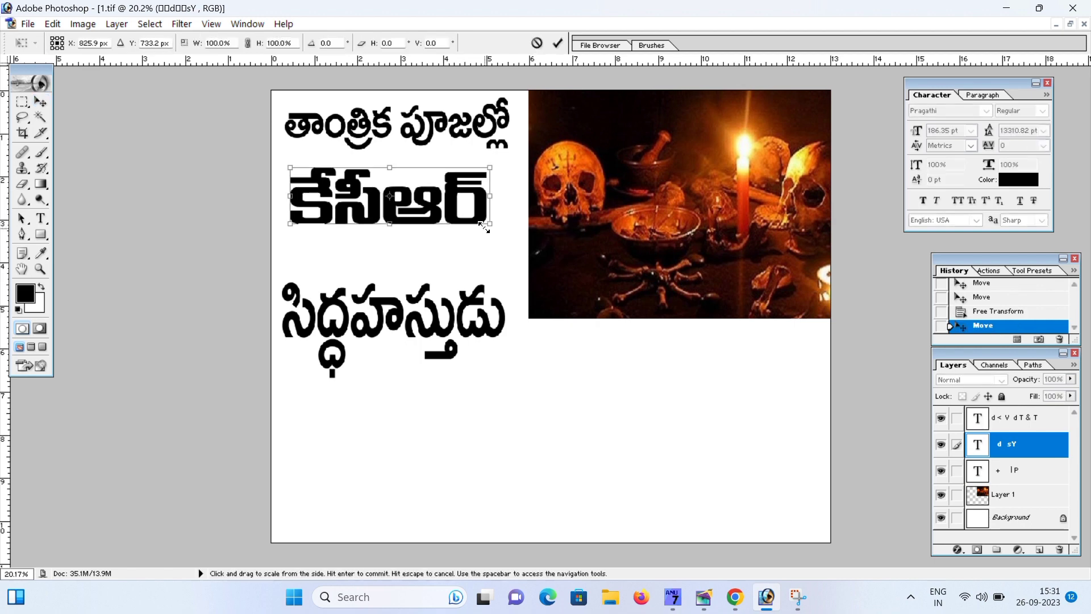
pyautogui.moveTo(490, 224); pyautogui.dragTo(517, 233)
pyautogui.press('Left')
pyautogui.press('Left')
pyautogui.press('Left')
pyautogui.press('Left')
pyautogui.press('Left')
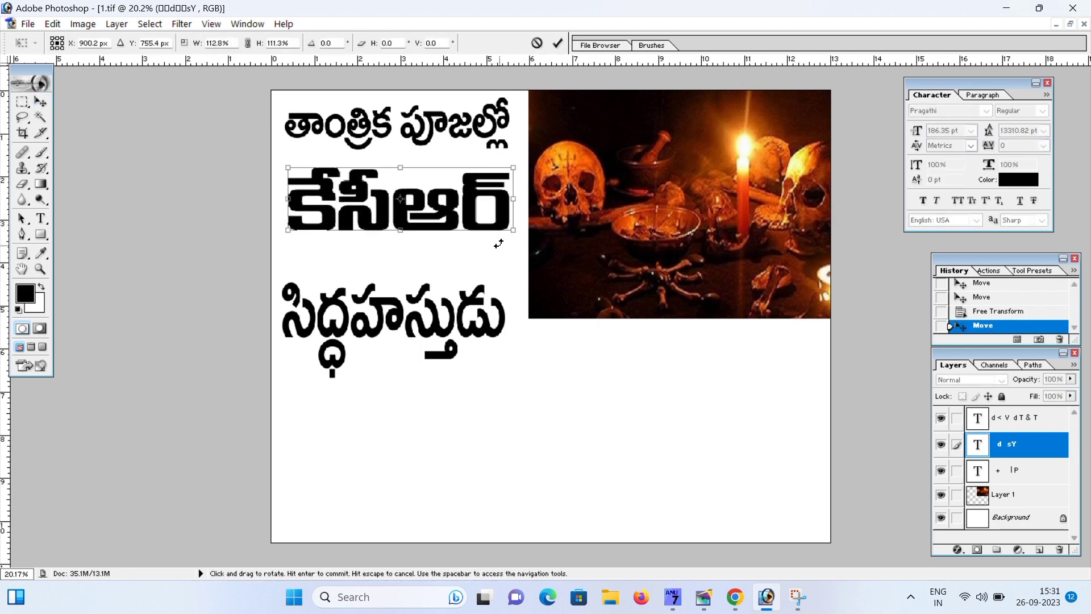
pyautogui.press('Down')
pyautogui.moveTo(356, 205); pyautogui.dragTo(356, 207)
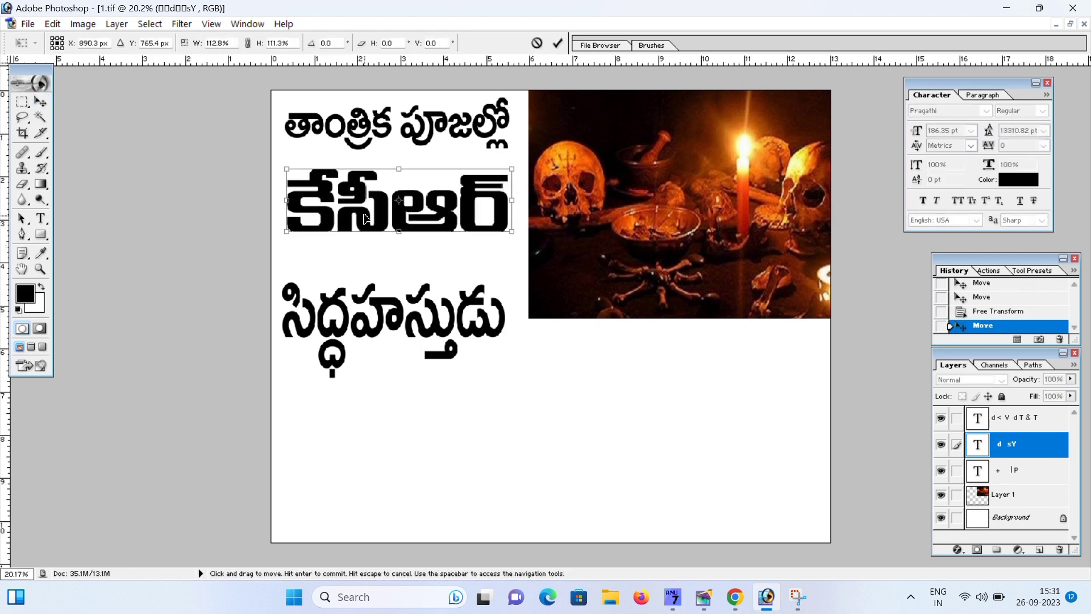
pyautogui.press('Return')
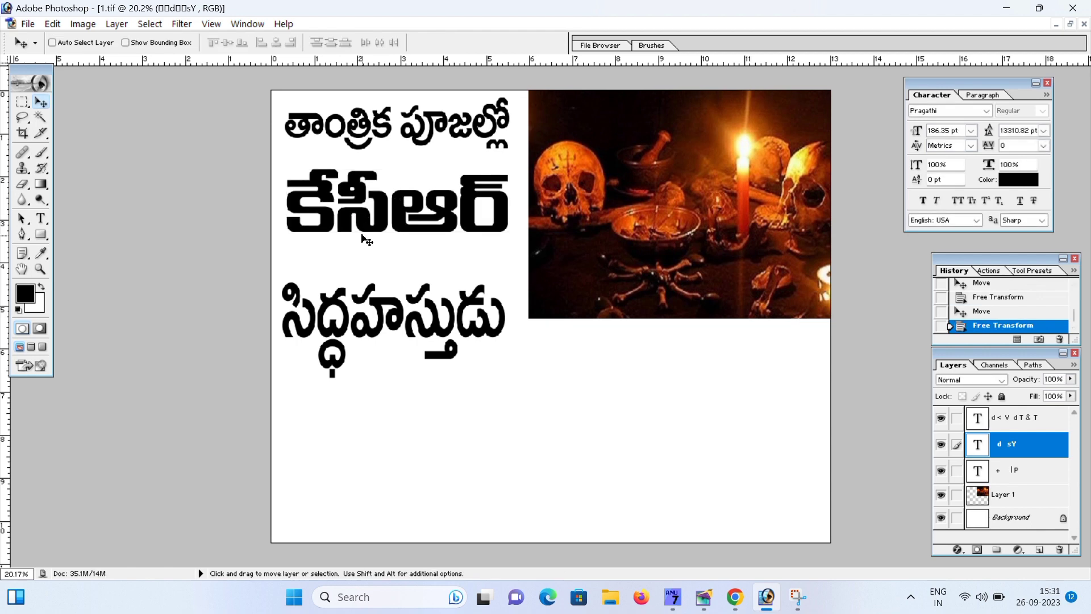
pyautogui.moveTo(489, 316); pyautogui.dragTo(489, 317)
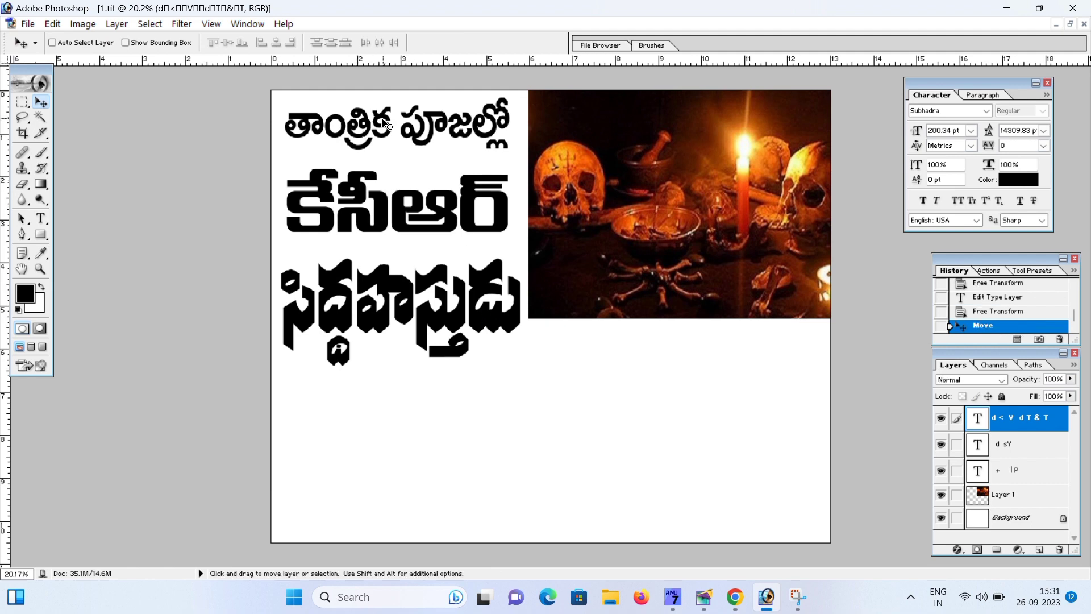
# Step: Colour the తాంత్రిక పూజల్లో line blue (0048A0)
pyautogui.keyDown('ctrl'); pyautogui.click(456, 138); pyautogui.keyUp('ctrl')
pyautogui.click(1018, 179)
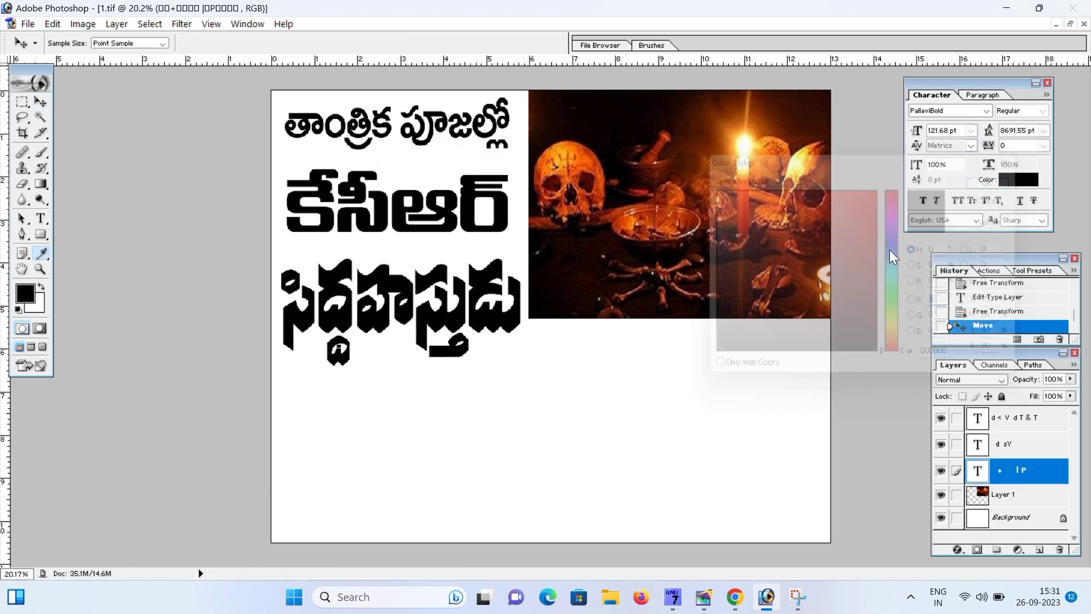
pyautogui.click(905, 260)
pyautogui.click(887, 262)
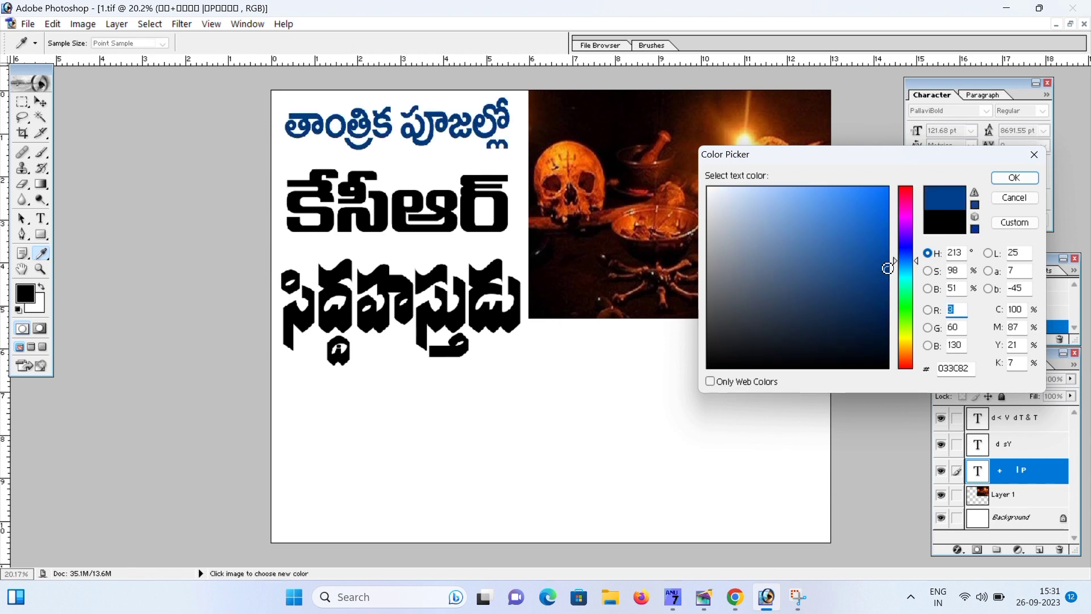
pyautogui.click(888, 254)
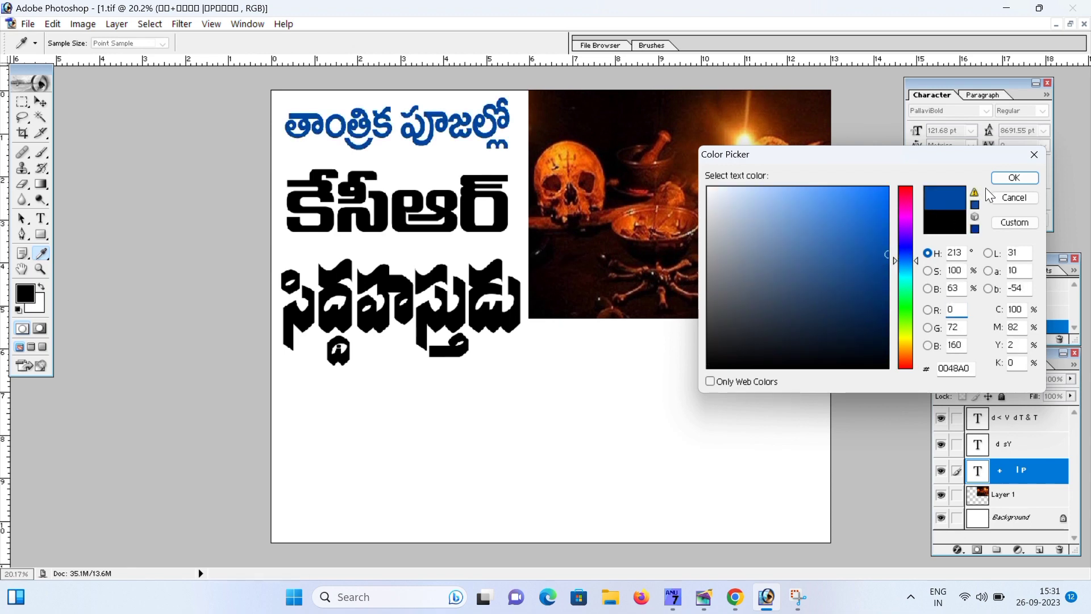
pyautogui.click(1014, 178)
pyautogui.press('v')
# Step: Colour the సిద్ధహస్తుడు line pure red (FF0000)
pyautogui.click(1023, 417)
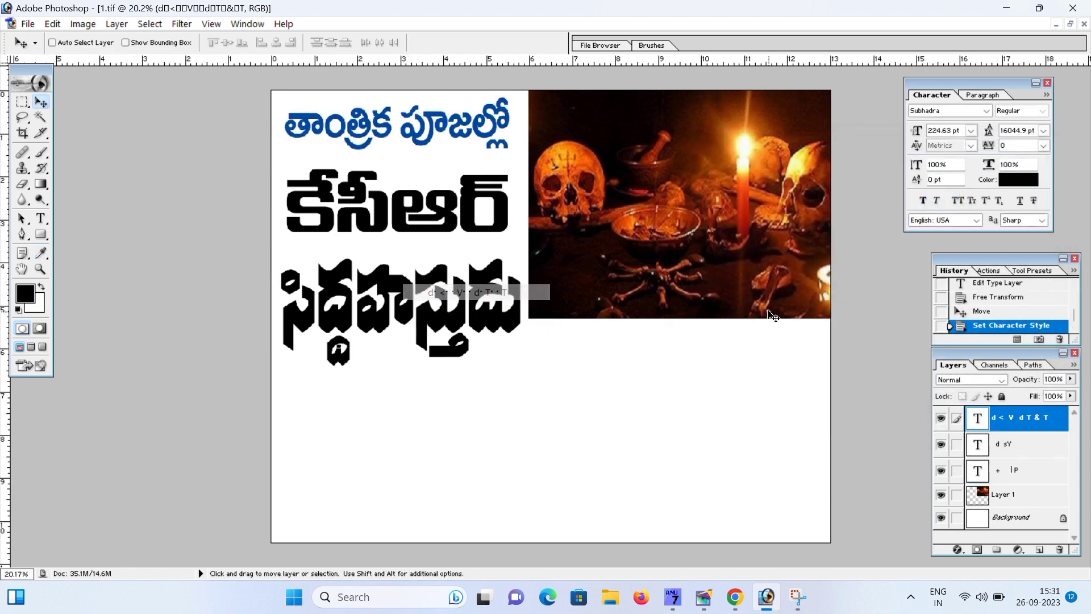
pyautogui.press('i')
pyautogui.click(1018, 179)
pyautogui.moveTo(794, 340); pyautogui.dragTo(903, 182)
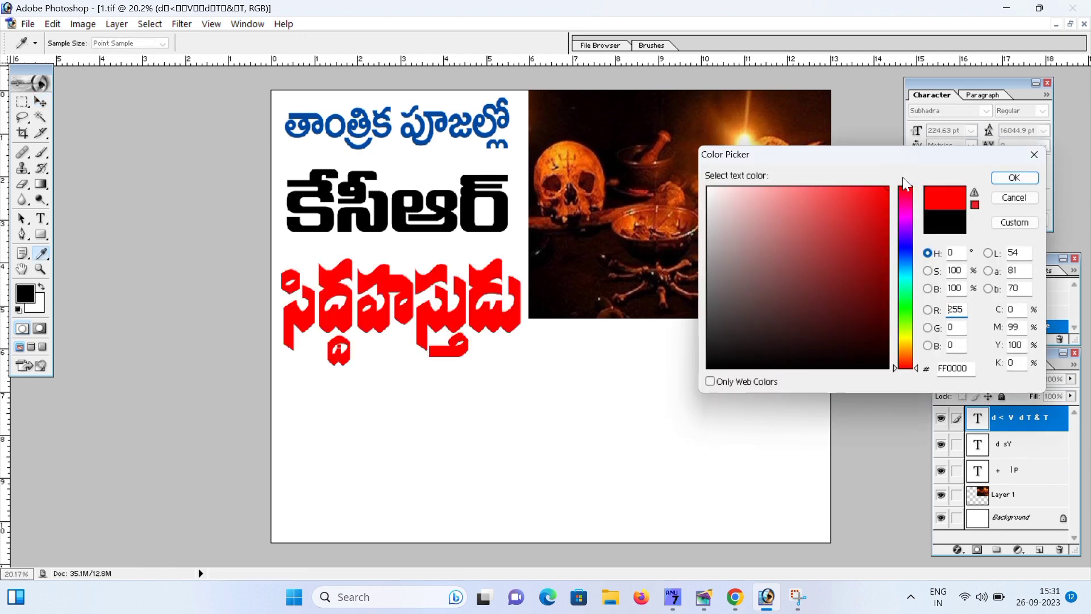
pyautogui.click(1013, 178)
pyautogui.press('v')
# Step: Add an outside stroke in white (FFFFFF) to the సిద్ధహస్తుడు line and raise its size above 3 px
pyautogui.rightClick(347, 330)
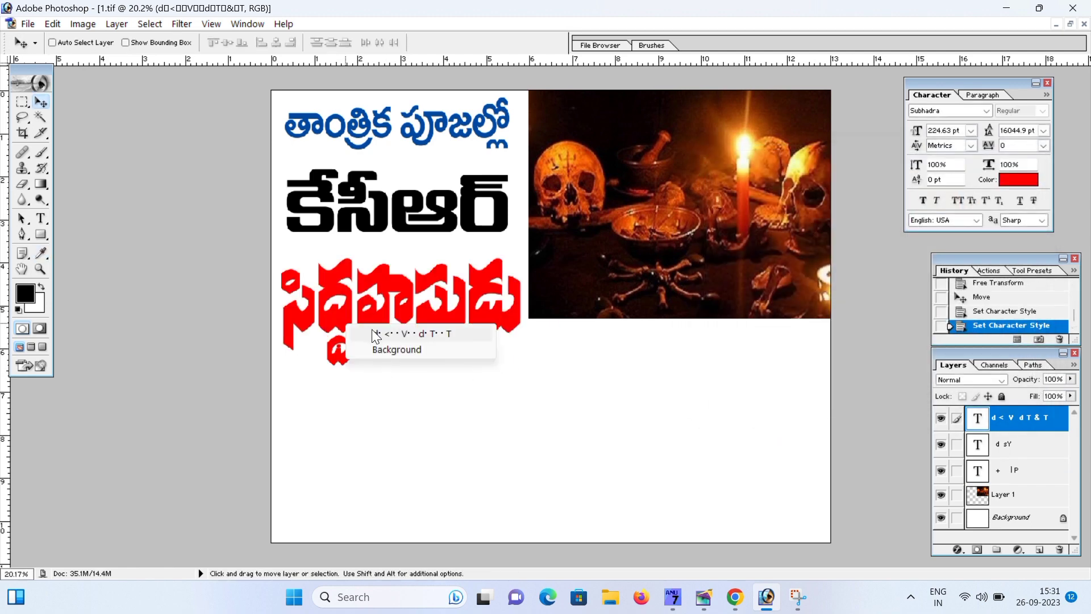
pyautogui.click(376, 332)
pyautogui.click(959, 551)
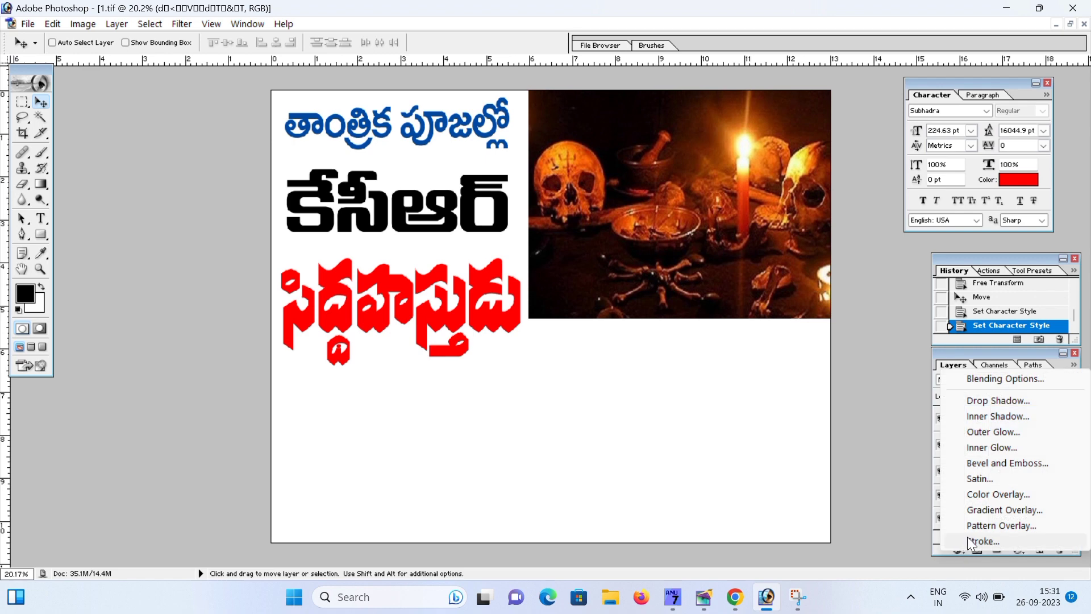
pyautogui.click(672, 376)
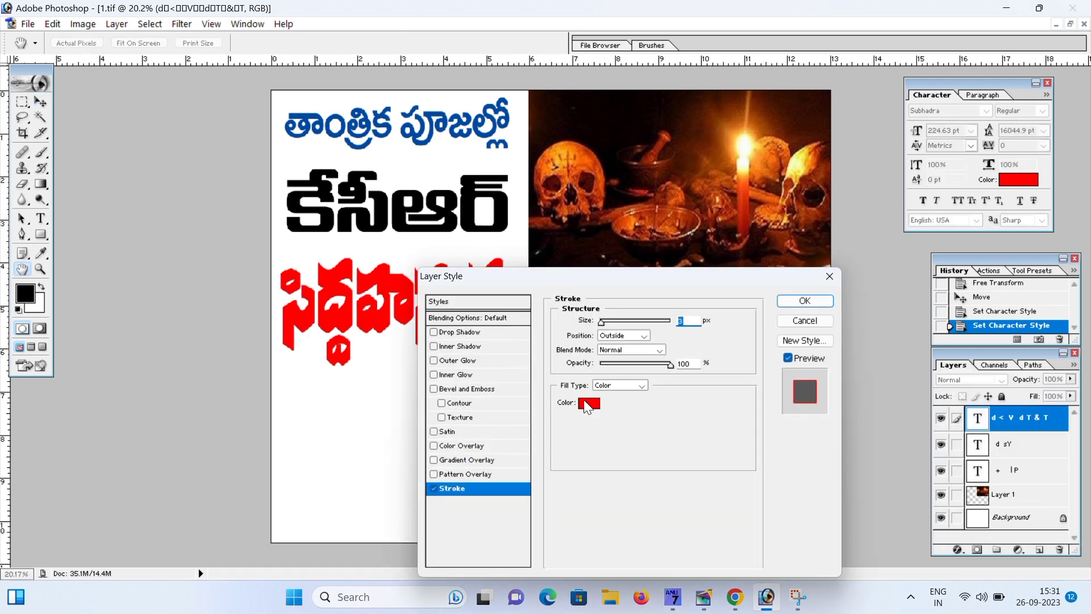
pyautogui.click(585, 403)
pyautogui.click(710, 189)
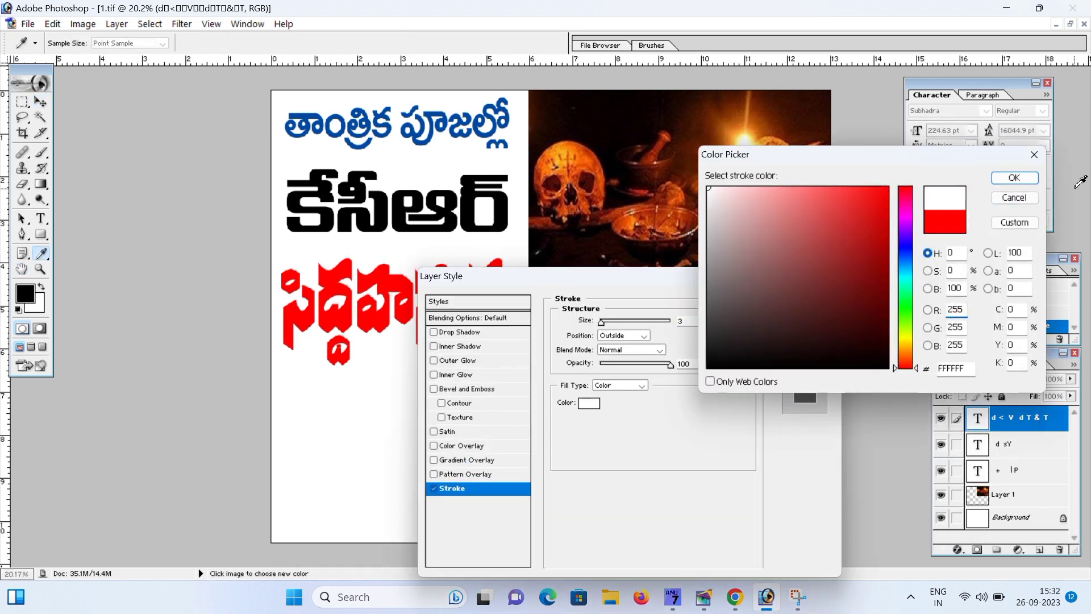
pyautogui.click(1012, 180)
pyautogui.press('Up')
pyautogui.press('Up')
pyautogui.press('Up')
pyautogui.press('Up')
pyautogui.press('Up')
pyautogui.press('Up')
pyautogui.press('Up')
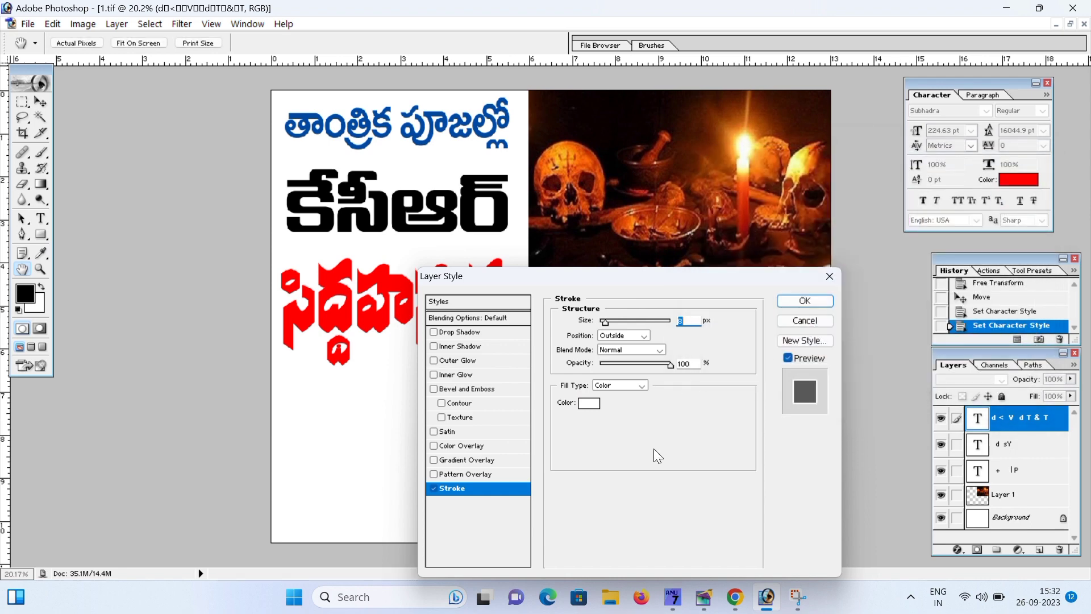
pyautogui.press('Up')
pyautogui.press('Up')
# Step: Add a drop shadow to the సిద్ధహస్తుడు line with 50% opacity, 41 px distance and about 35 px size
pyautogui.click(463, 334)
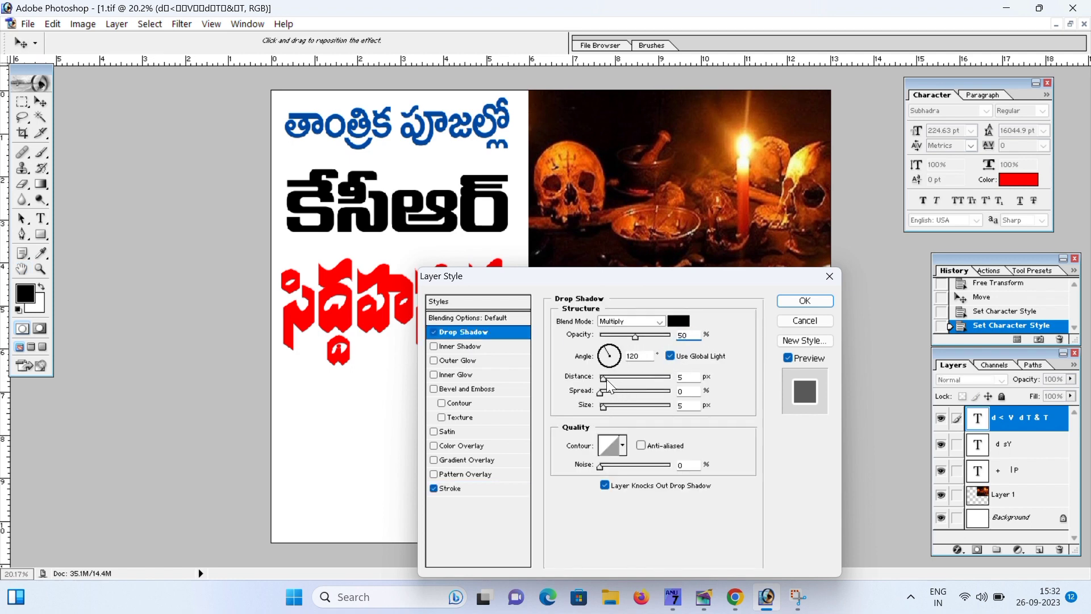
pyautogui.moveTo(606, 379); pyautogui.dragTo(613, 407)
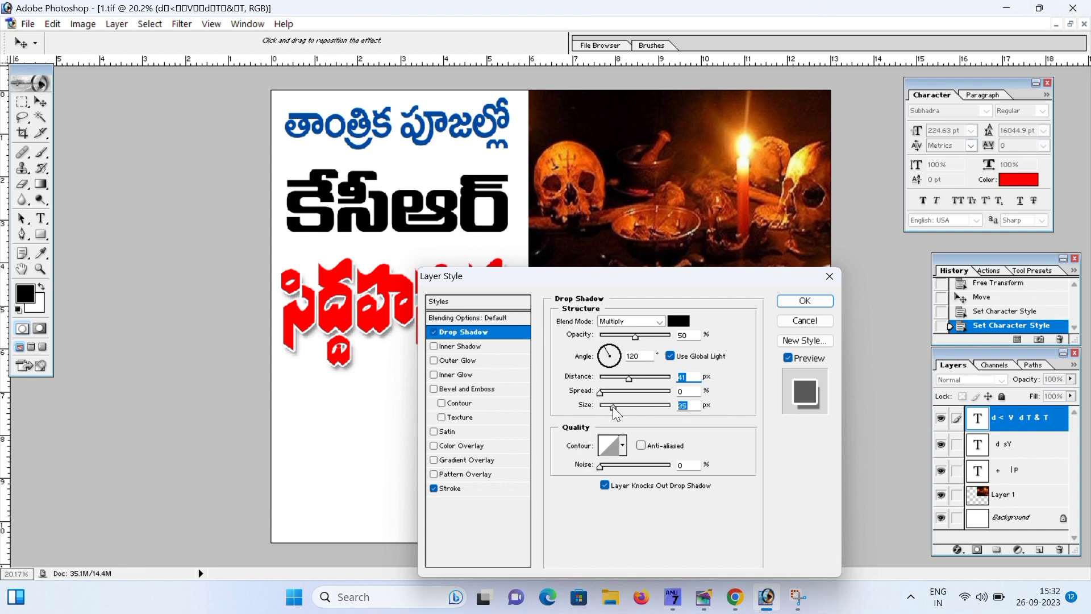
pyautogui.click(824, 302)
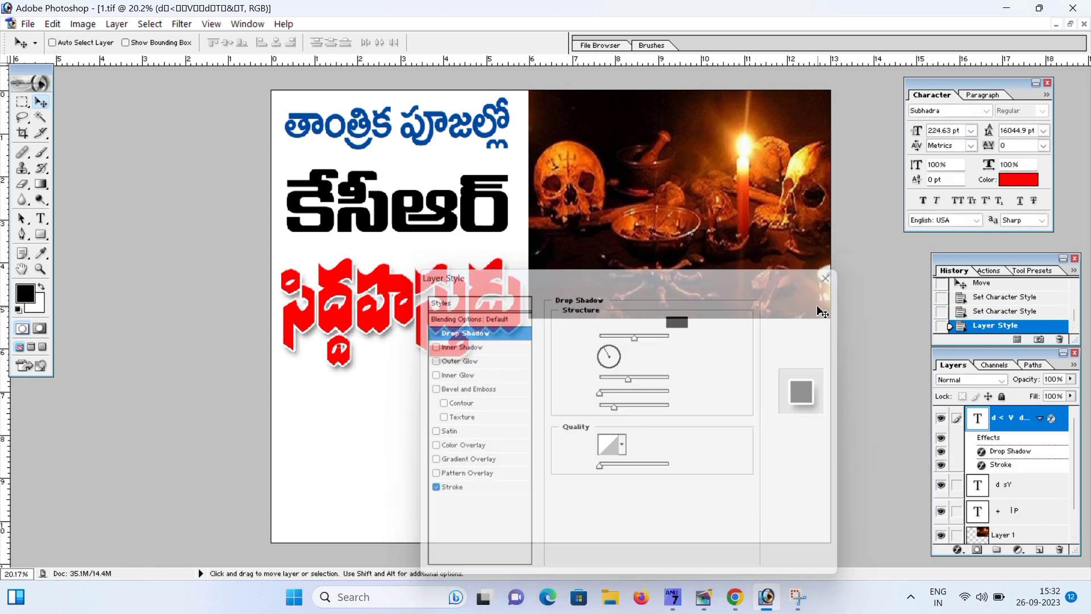
# Step: Add an outside stroke in white (FFFFFF) to the black కేసీఆర్ line and raise its size above 3 px
pyautogui.rightClick(383, 134)
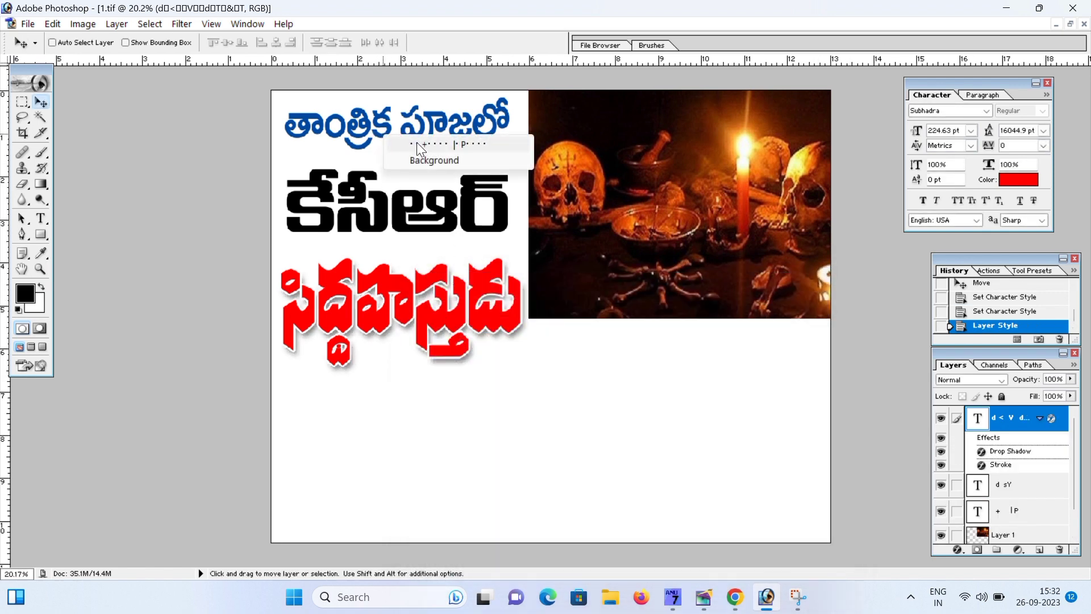
pyautogui.rightClick(384, 212)
pyautogui.click(420, 221)
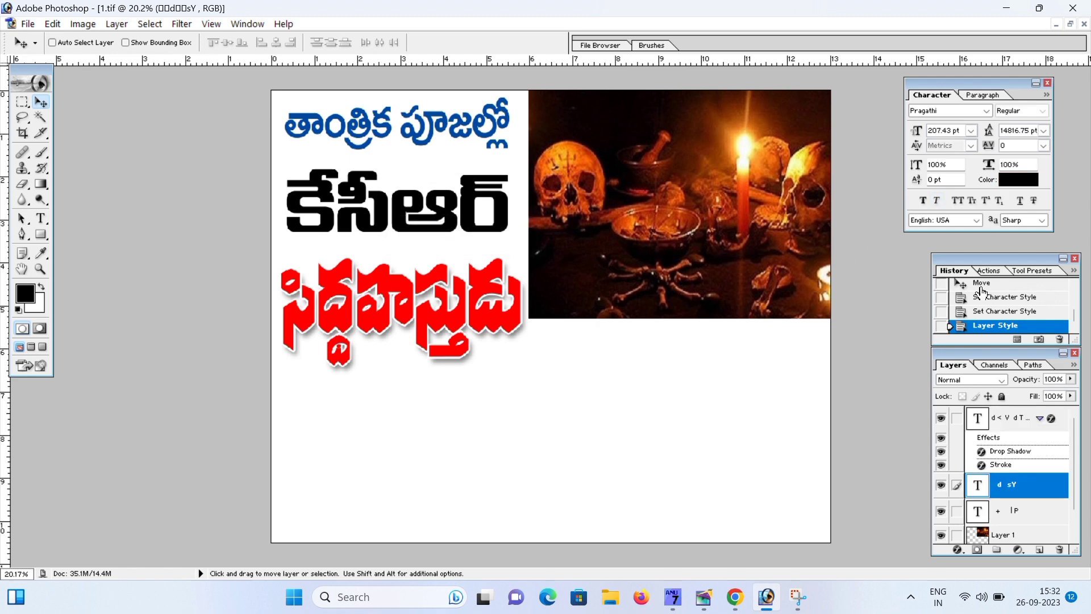
pyautogui.click(960, 548)
pyautogui.click(974, 537)
pyautogui.click(585, 401)
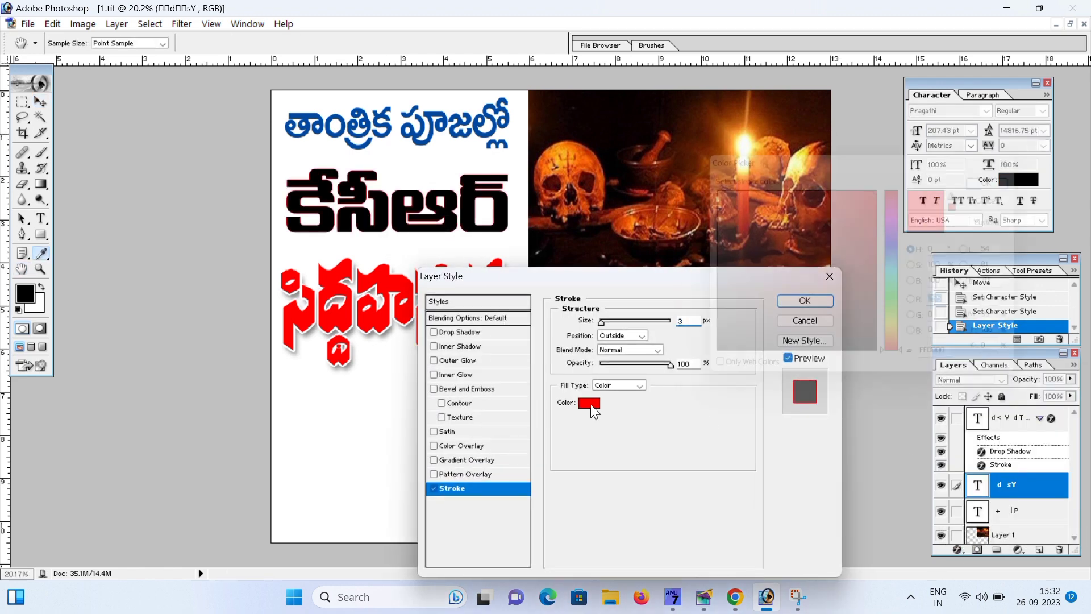
pyautogui.click(695, 177)
pyautogui.moveTo(717, 214); pyautogui.dragTo(701, 172)
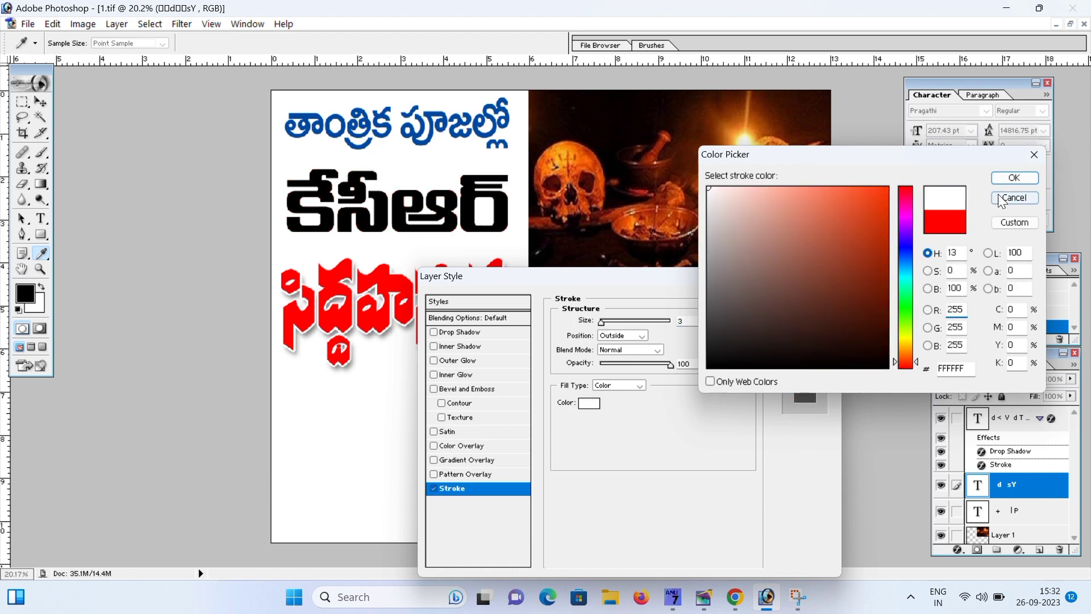
pyautogui.click(1014, 178)
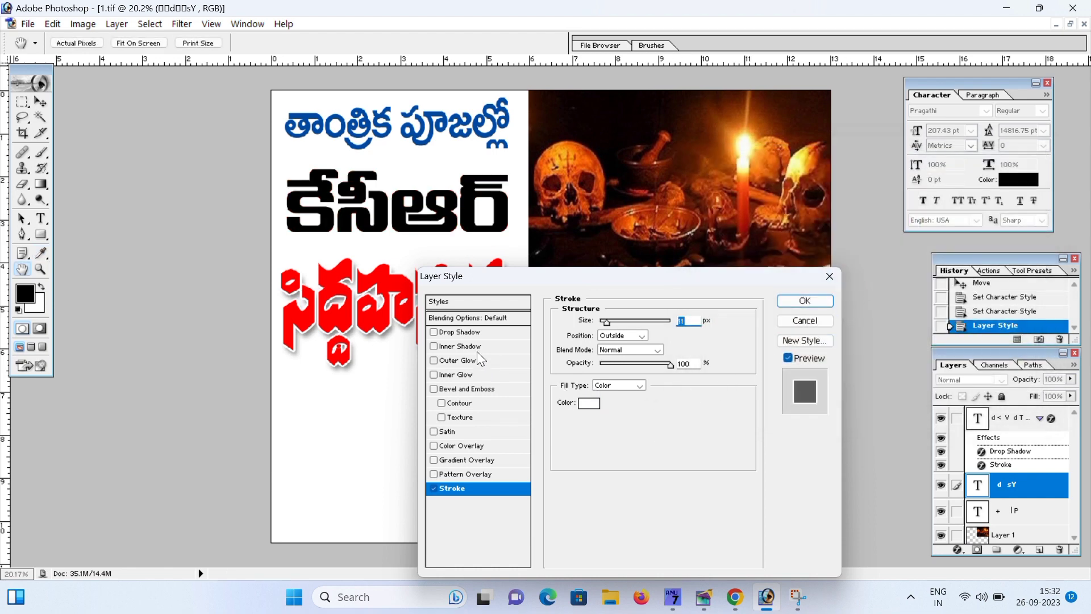
# Step: Add a drop shadow to the కేసీఆర్ line with 44% opacity, about 43 px distance and about 32 px size
pyautogui.click(459, 333)
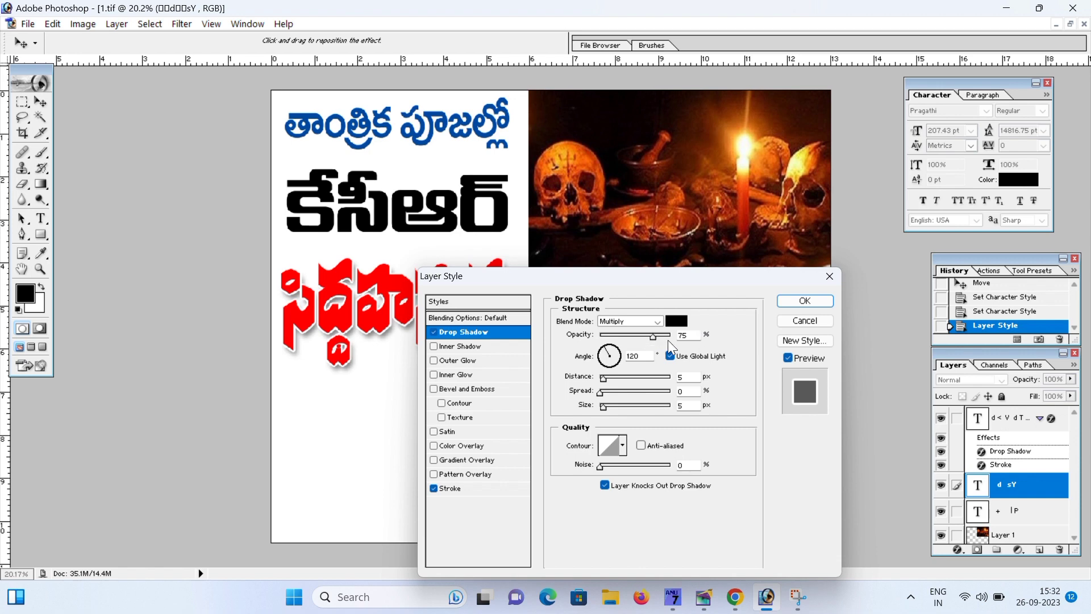
pyautogui.moveTo(604, 378); pyautogui.dragTo(630, 377)
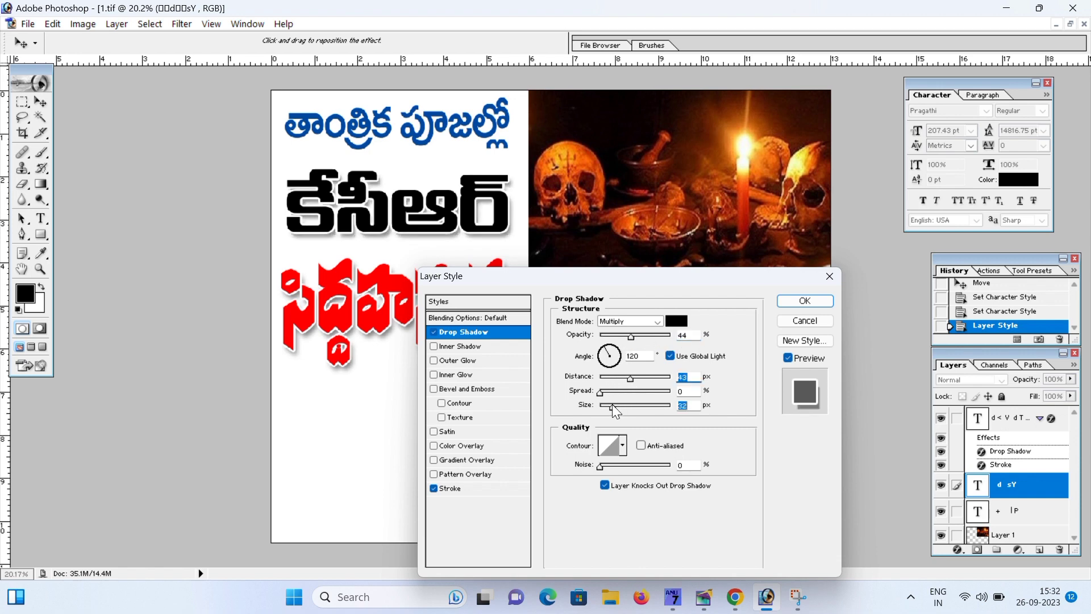
pyautogui.click(795, 303)
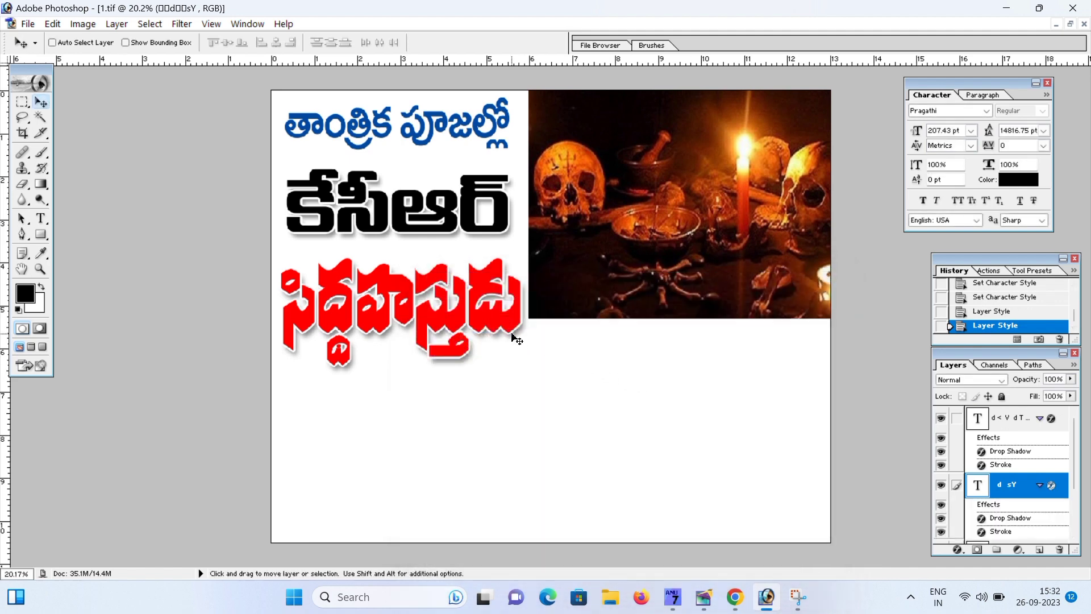
# Step: Nudge the red సిద్ధహస్తుడు line slightly up towards the కేసీఆర్ line
pyautogui.rightClick(496, 320)
pyautogui.click(529, 329)
pyautogui.hotkey('shift', 'Up')
pyautogui.hotkey('shift', 'Up')
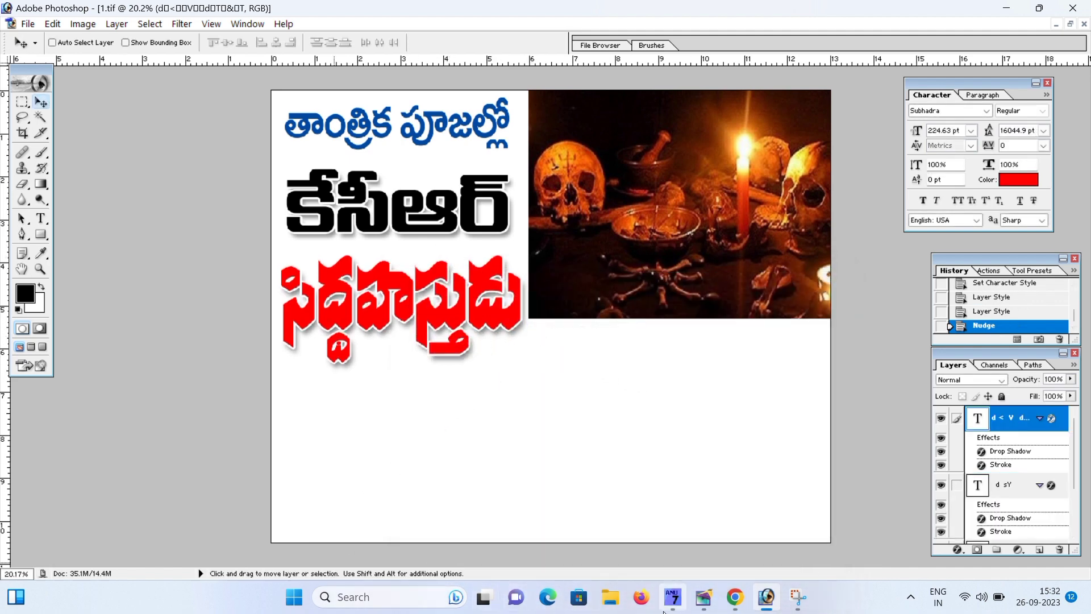
# Step: Copy the photo of the man beside the pink chair from WhatsApp and paste it into the Photoshop artwork below the candle photo
pyautogui.click(733, 594)
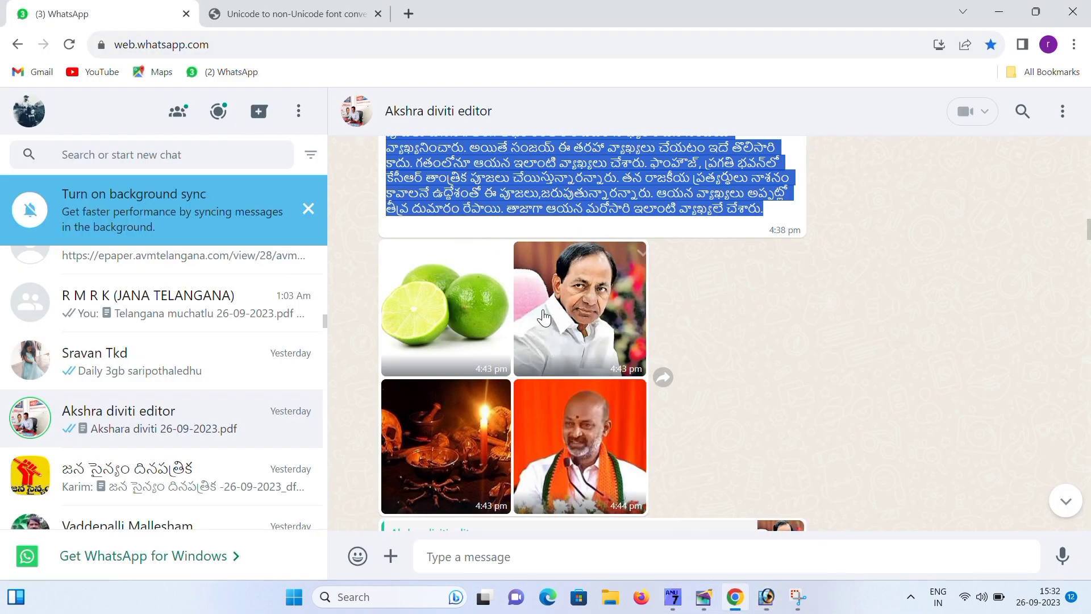
pyautogui.rightClick(544, 317)
pyautogui.click(577, 363)
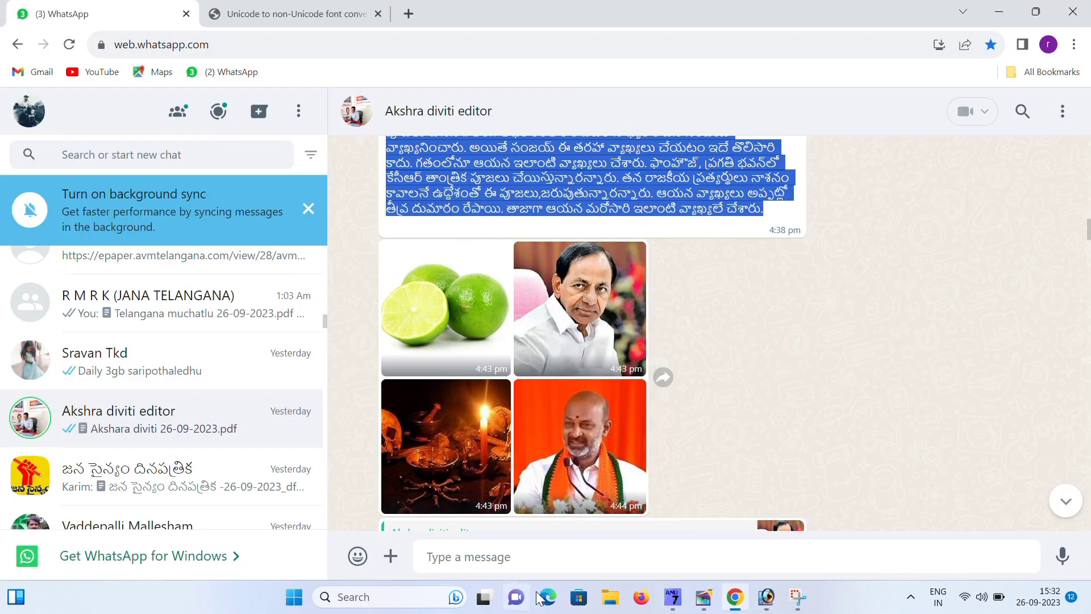
pyautogui.click(766, 596)
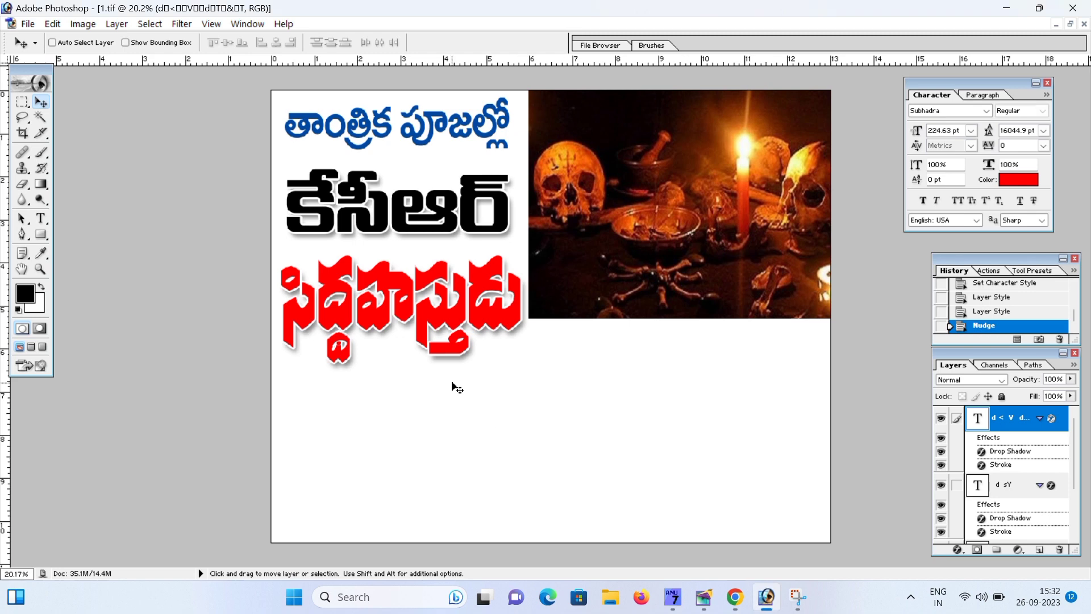
pyautogui.hotkey('ctrl', 'v')
pyautogui.moveTo(544, 359); pyautogui.dragTo(569, 416)
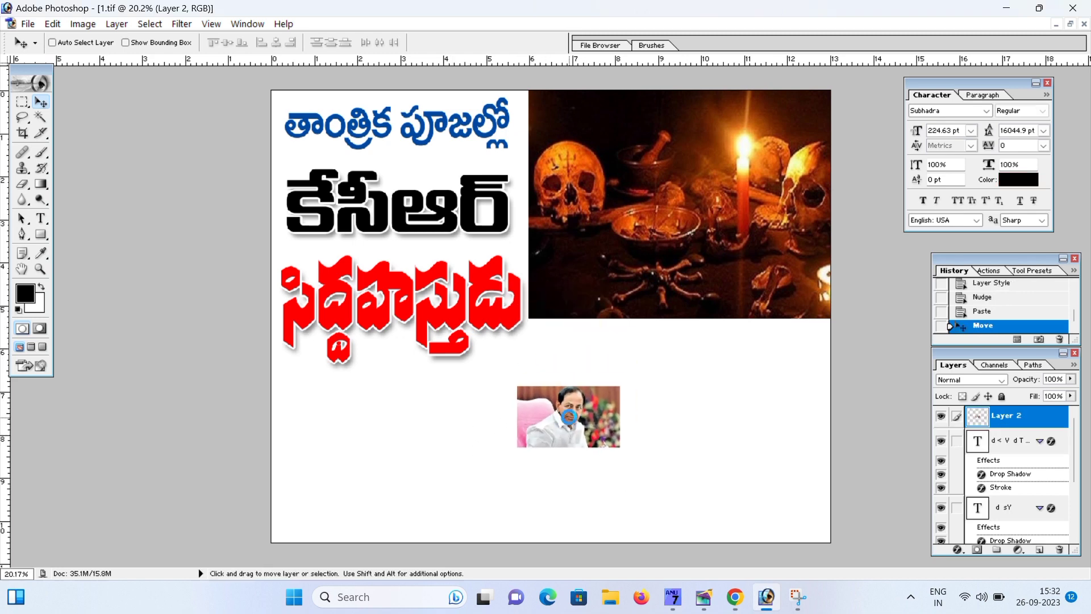
# Step: Copy the photo of the man against the orange background from WhatsApp and paste it into the Photoshop artwork
pyautogui.click(735, 597)
pyautogui.rightClick(569, 452)
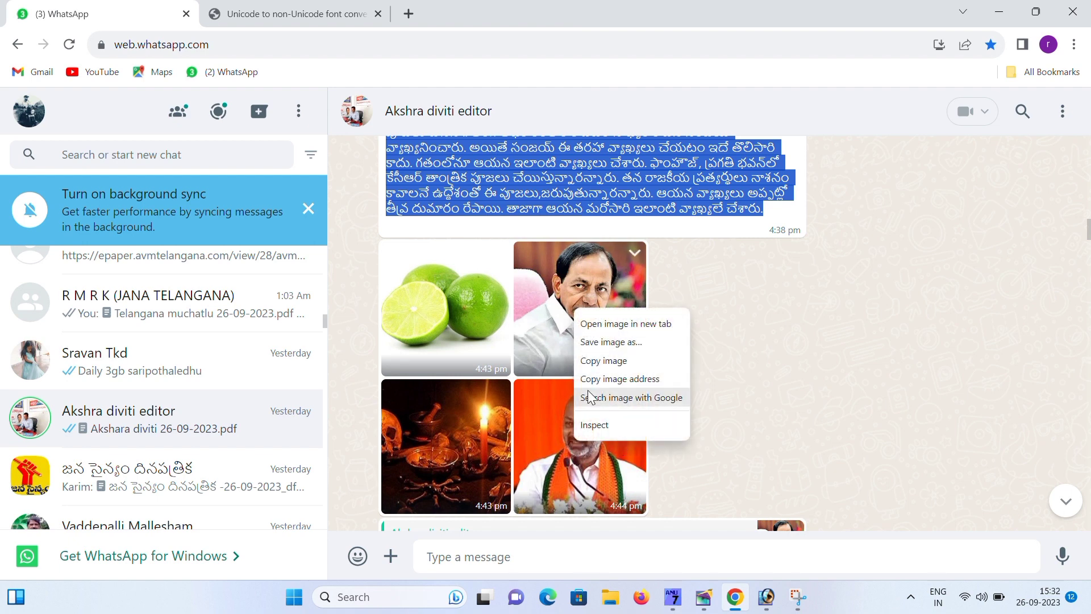
pyautogui.click(611, 361)
pyautogui.click(766, 597)
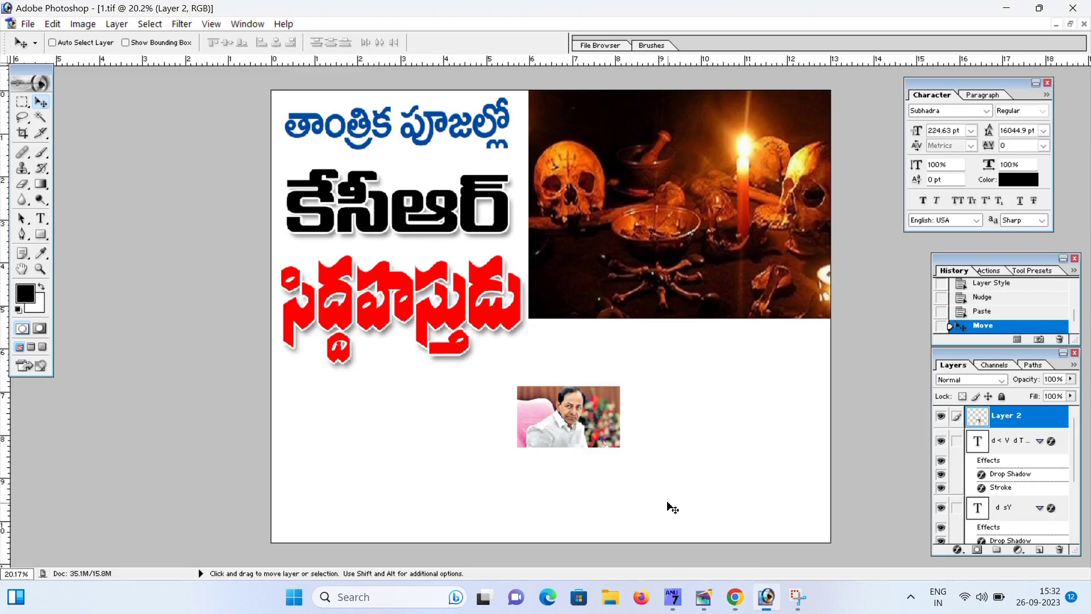
pyautogui.hotkey('ctrl', 'v')
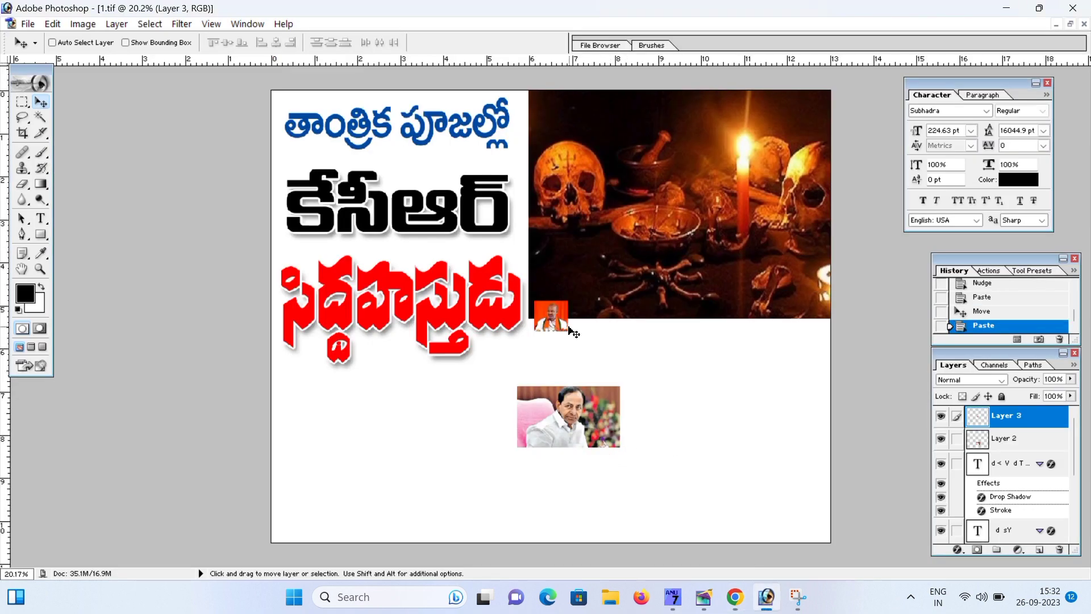
# Step: Enlarge the orange-background photo to about three times its size and place it in the white area below the candle photo
pyautogui.moveTo(573, 333); pyautogui.dragTo(762, 385)
pyautogui.hotkey('ctrl', 't')
pyautogui.press('Return')
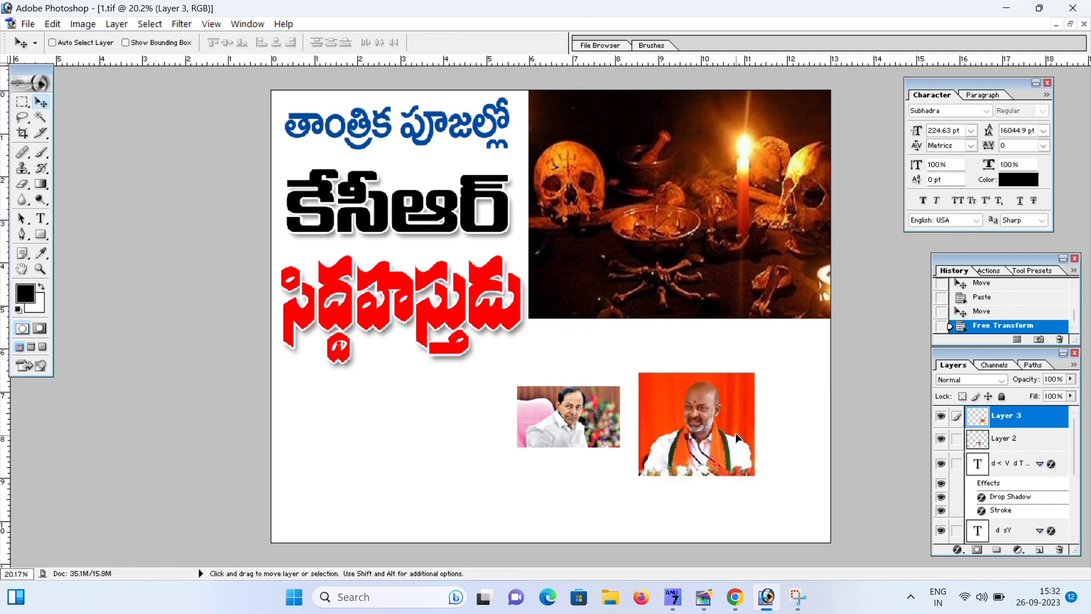
pyautogui.moveTo(736, 438); pyautogui.dragTo(767, 439)
# Step: Enlarge the pink-chair photo to more than twice its size and place it below the సిద్ధహస్తుడు line, beside the orange-background photo
pyautogui.rightClick(609, 420)
pyautogui.click(636, 430)
pyautogui.moveTo(586, 430); pyautogui.dragTo(571, 443)
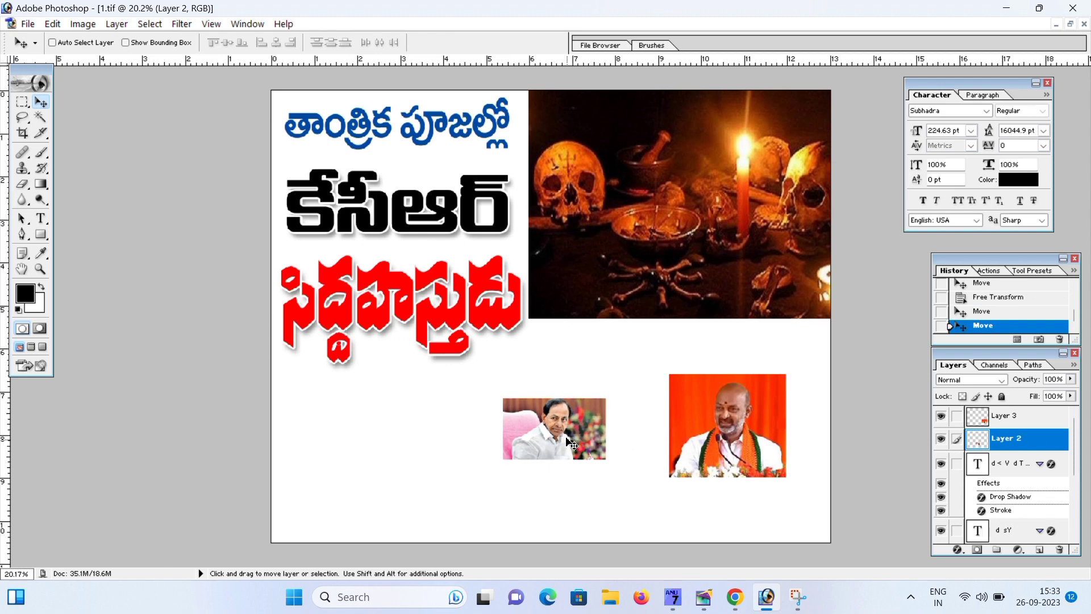
pyautogui.hotkey('ctrl', 't')
pyautogui.moveTo(606, 399); pyautogui.dragTo(666, 359)
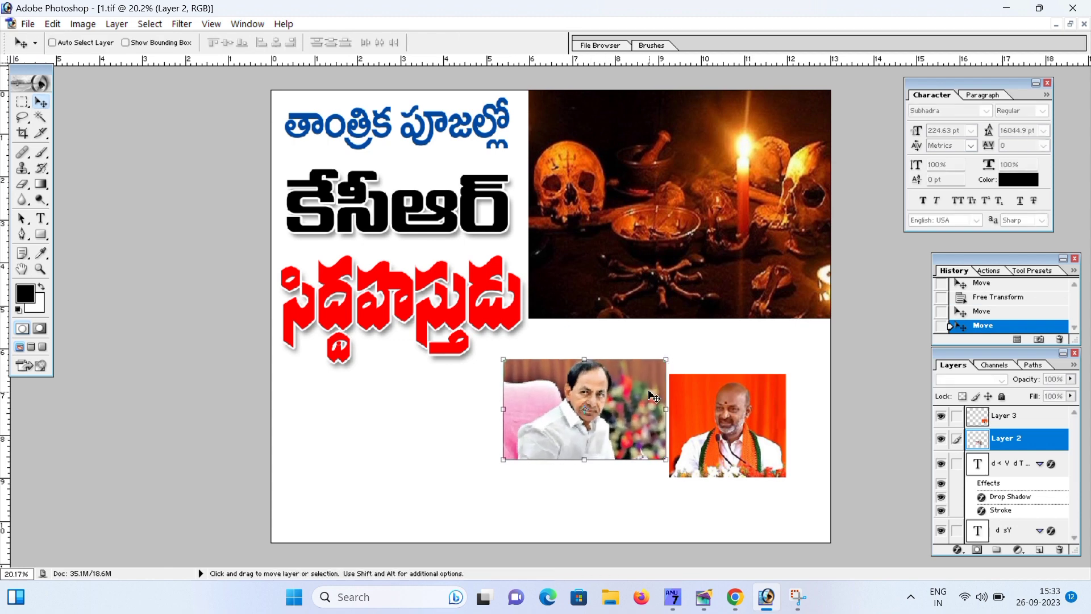
pyautogui.moveTo(654, 396); pyautogui.dragTo(609, 406)
pyautogui.hotkey('ctrl', 't')
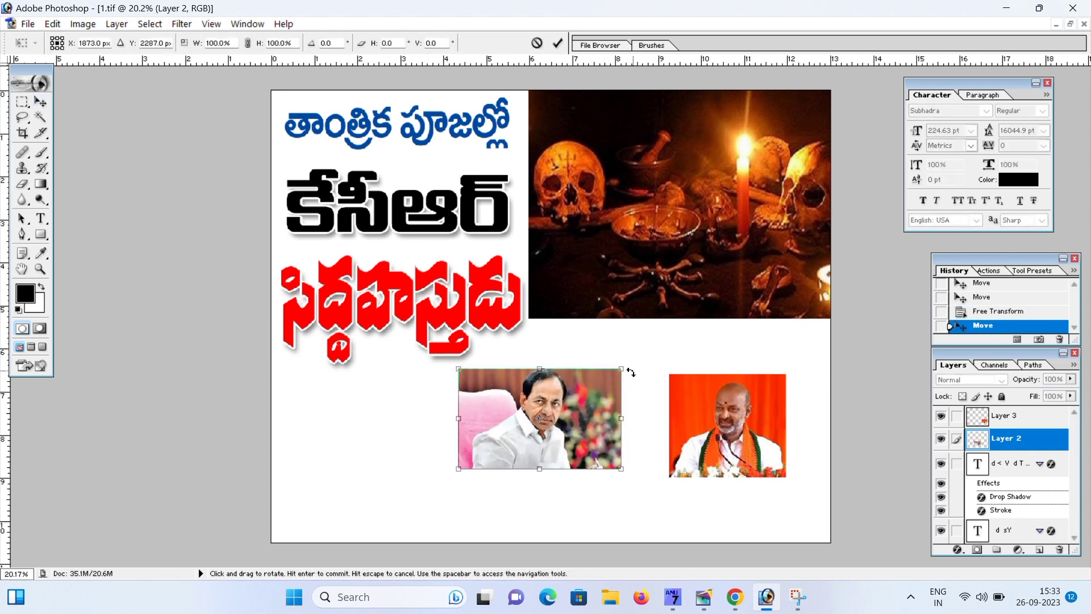
pyautogui.moveTo(622, 369); pyautogui.dragTo(689, 332)
pyautogui.press('Return')
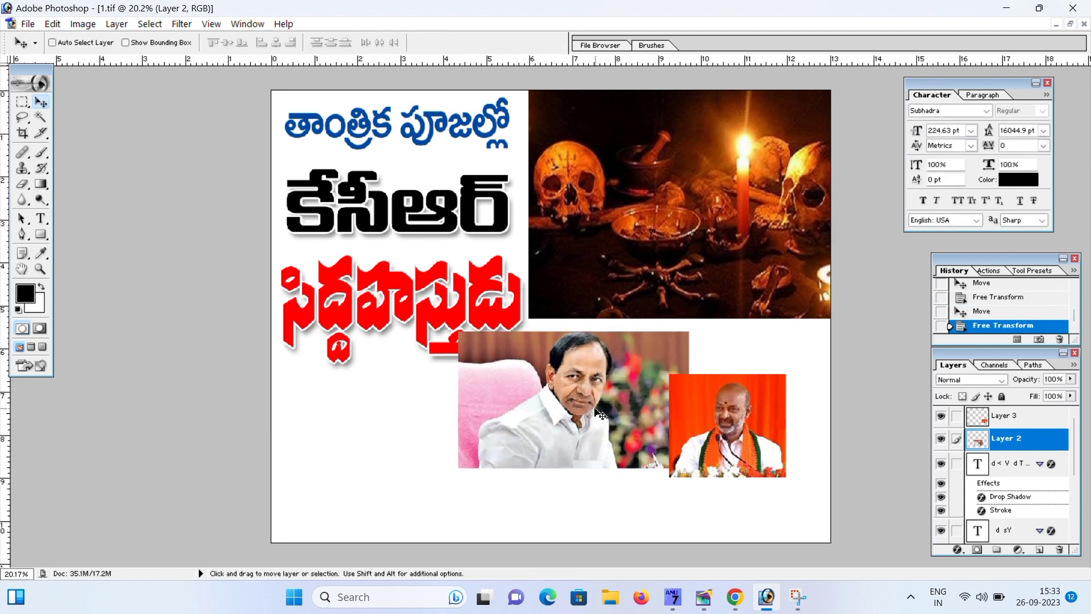
pyautogui.moveTo(597, 411); pyautogui.dragTo(534, 450)
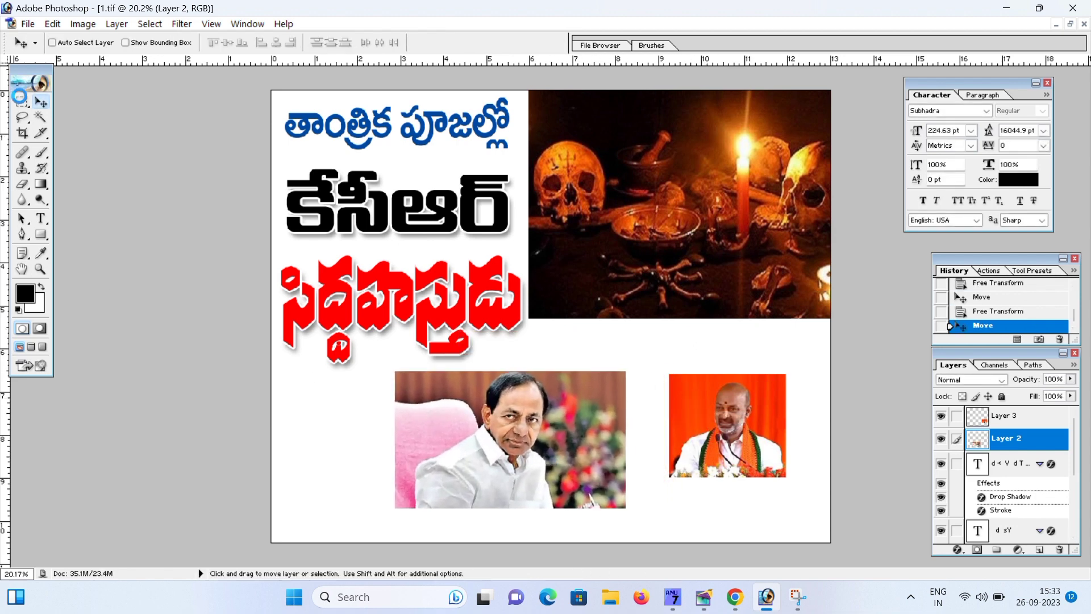
# Step: Draw a near-circular elliptical selection around the man in the pink-chair photo and nudge the outline to centre it on him
pyautogui.click(19, 92)
pyautogui.click(702, 205)
pyautogui.moveTo(27, 100); pyautogui.dragTo(68, 112)
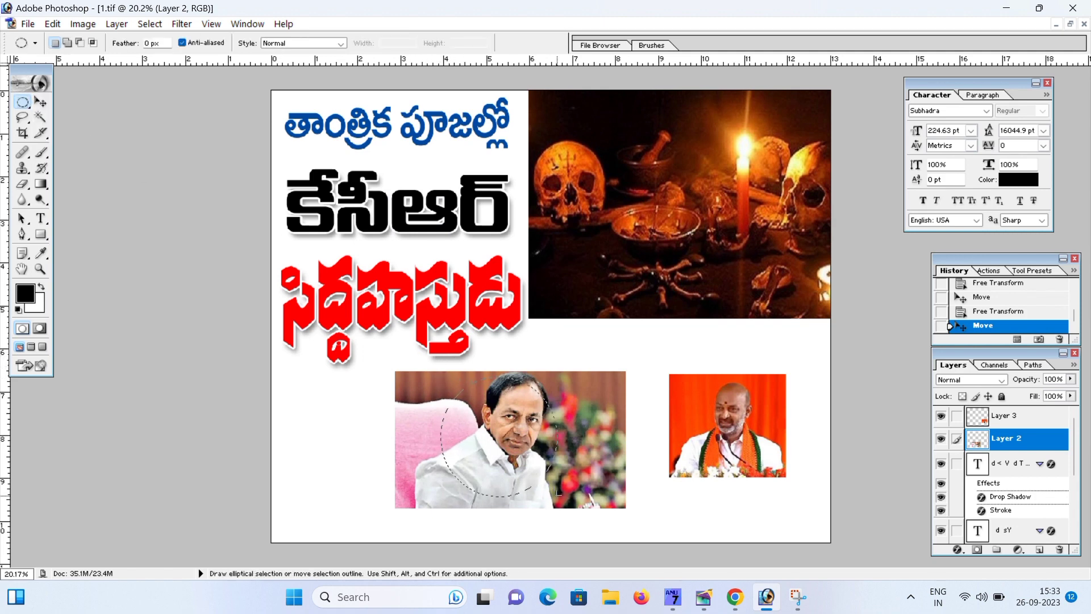
pyautogui.moveTo(558, 492); pyautogui.dragTo(561, 500)
pyautogui.hotkey('shift', 'Right')
pyautogui.hotkey('shift', 'Right')
pyautogui.hotkey('shift', 'Right')
pyautogui.hotkey('shift', 'Right')
pyautogui.hotkey('shift', 'Right')
pyautogui.hotkey('shift', 'Right')
pyautogui.hotkey('shift', 'Right')
pyautogui.hotkey('shift', 'Right')
pyautogui.hotkey('shift', 'Right')
pyautogui.hotkey('shift', 'Right')
pyautogui.hotkey('shift', 'Right')
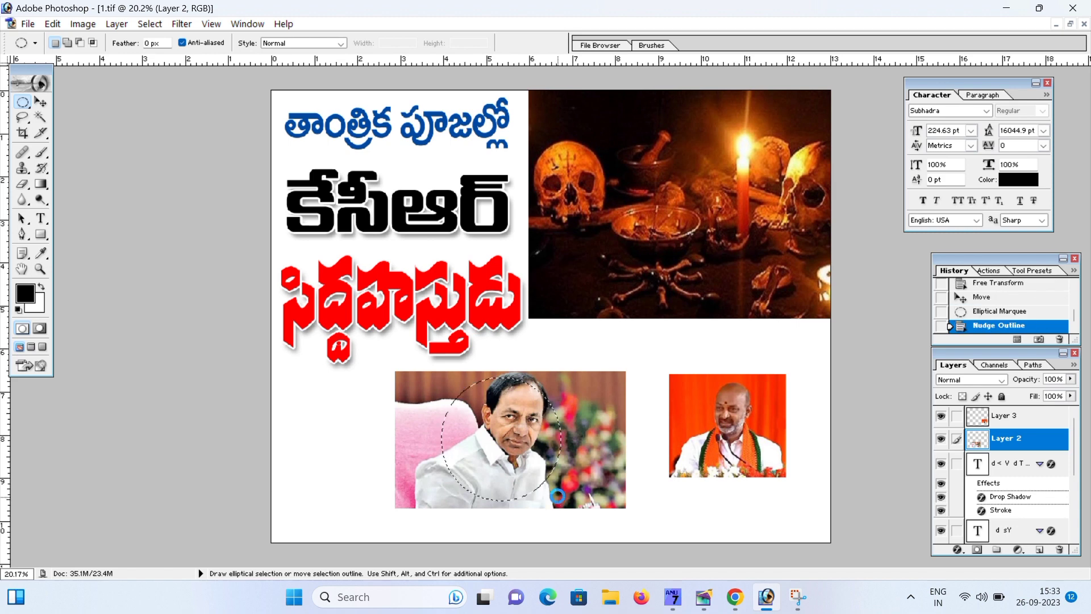
pyautogui.hotkey('shift', 'Up')
pyautogui.hotkey('shift', 'Up')
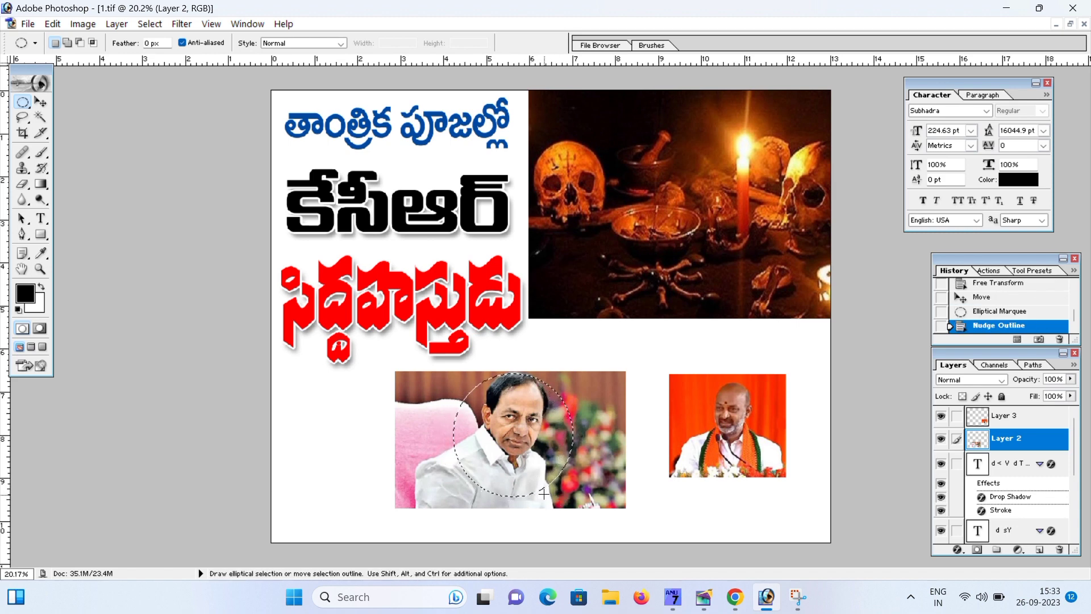
# Step: Copy the selected circular area of the pink-chair photo onto a new layer
pyautogui.hotkey('ctrl', 'c')
pyautogui.hotkey('ctrl', 'v')
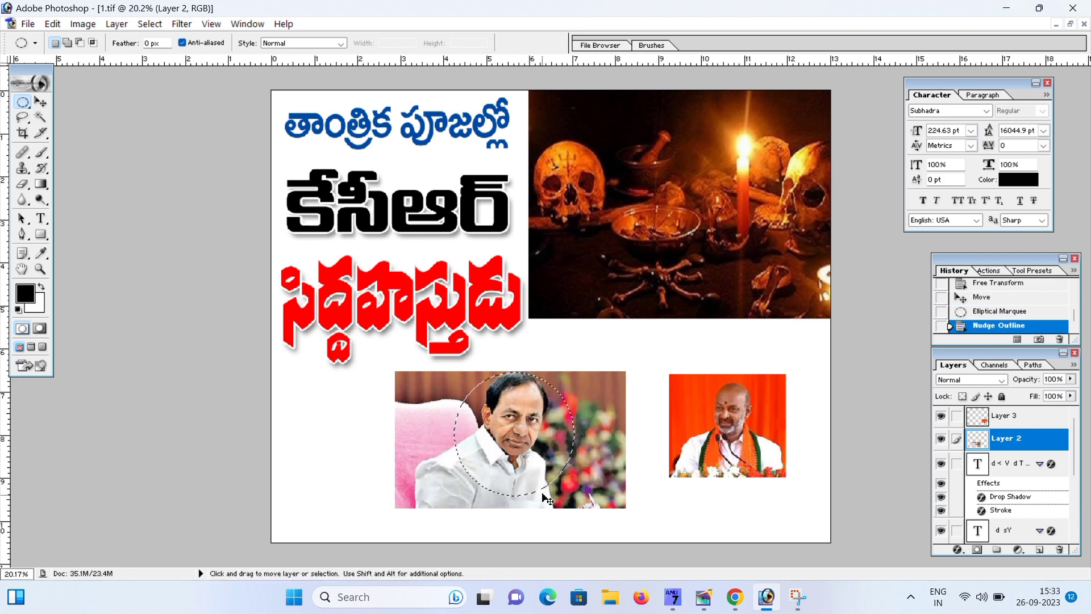
pyautogui.click(41, 102)
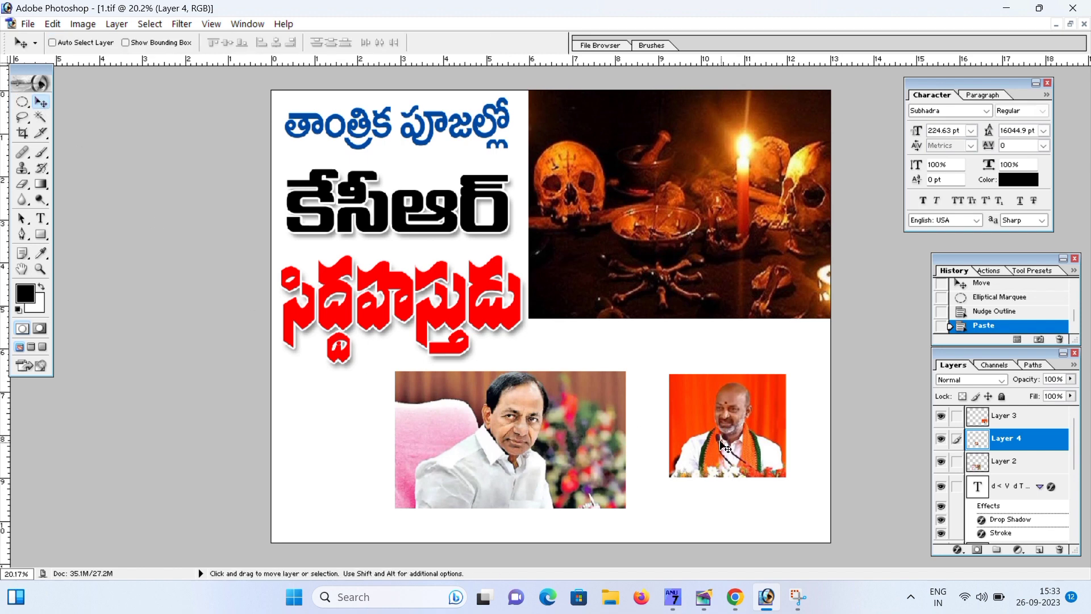
# Step: Select a circular area around the man in the orange-background photo and copy it onto a new layer
pyautogui.click(22, 102)
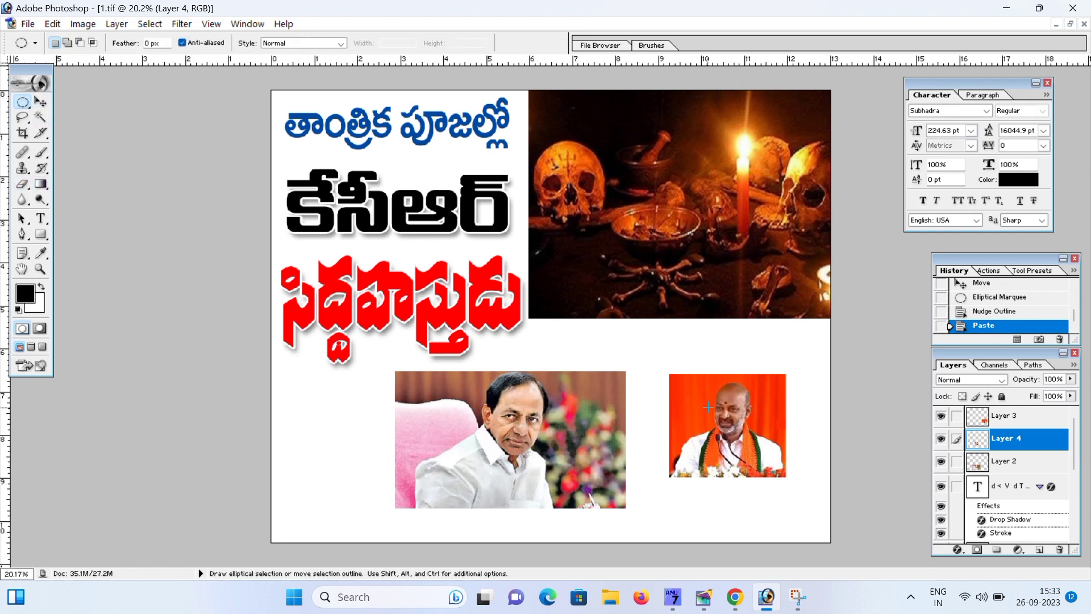
pyautogui.rightClick(730, 423)
pyautogui.click(750, 430)
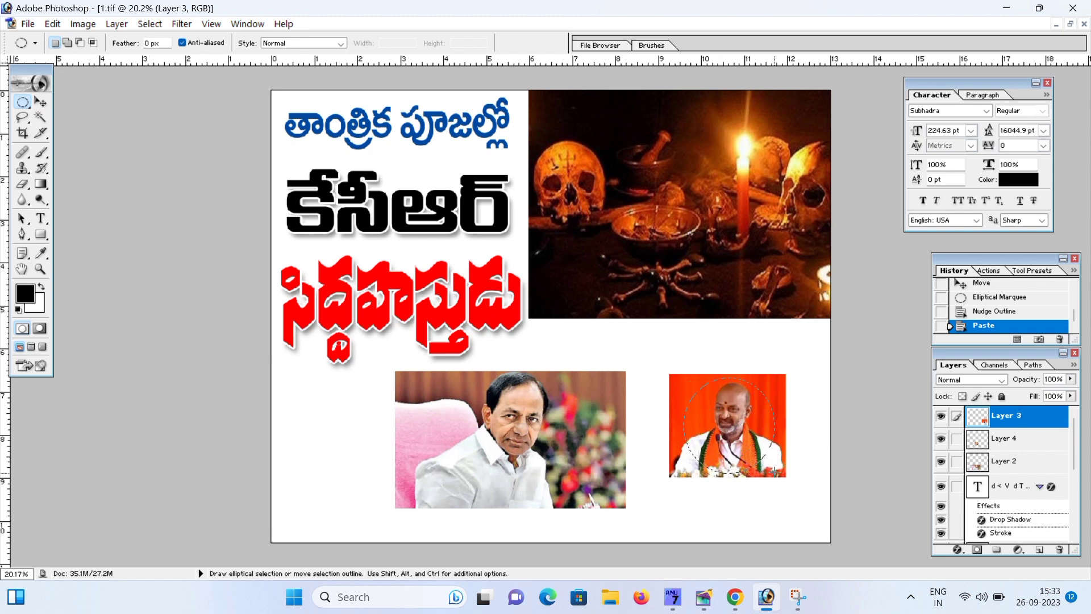
pyautogui.moveTo(761, 459); pyautogui.dragTo(764, 462)
pyautogui.hotkey('ctrl', 'c')
pyautogui.hotkey('ctrl', 'v')
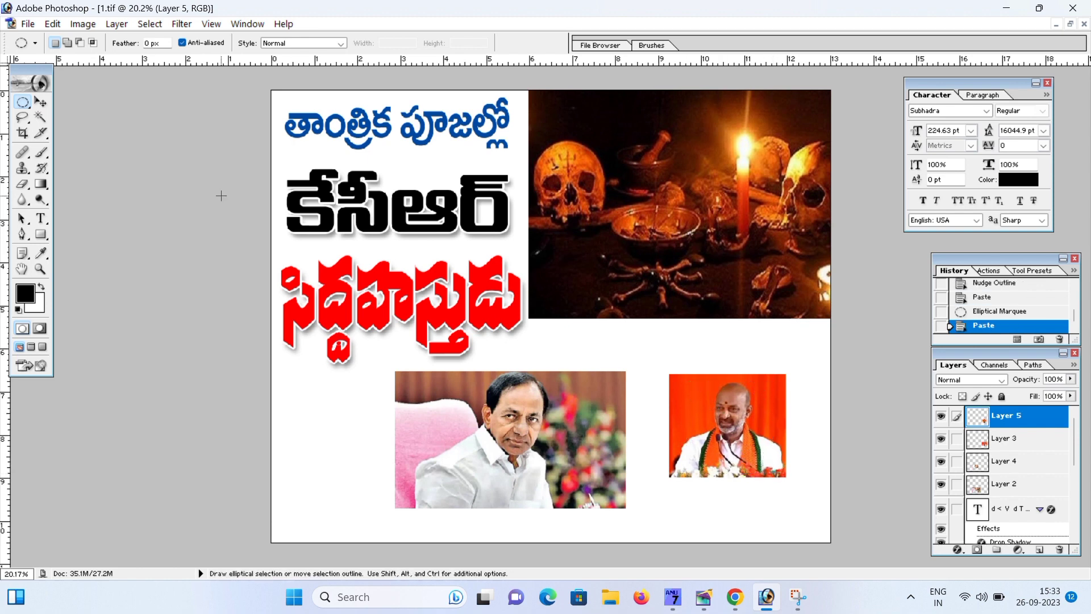
# Step: Delete the layer holding the original rectangular pink-chair photo
pyautogui.press('v')
pyautogui.rightClick(606, 396)
pyautogui.click(633, 406)
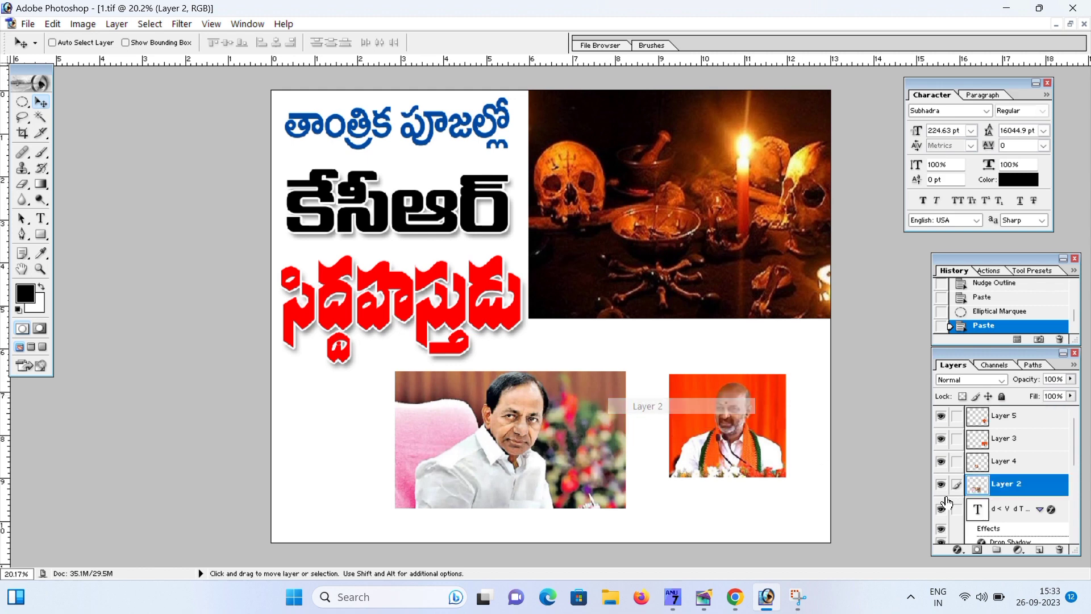
pyautogui.click(1059, 549)
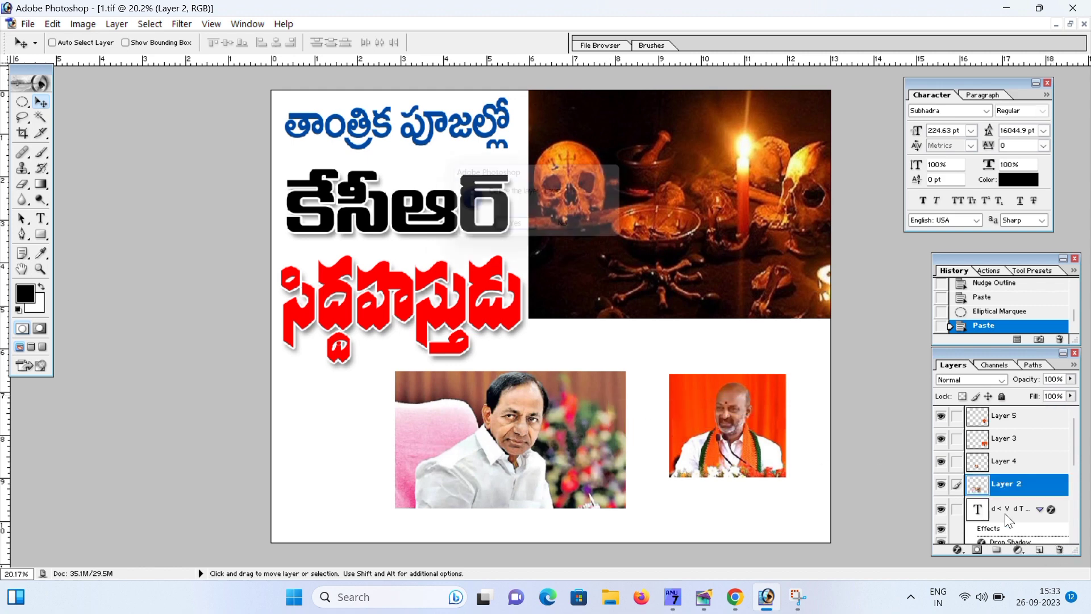
pyautogui.click(520, 230)
# Step: Delete the layer holding the original rectangular orange-background photo
pyautogui.rightClick(762, 376)
pyautogui.click(787, 383)
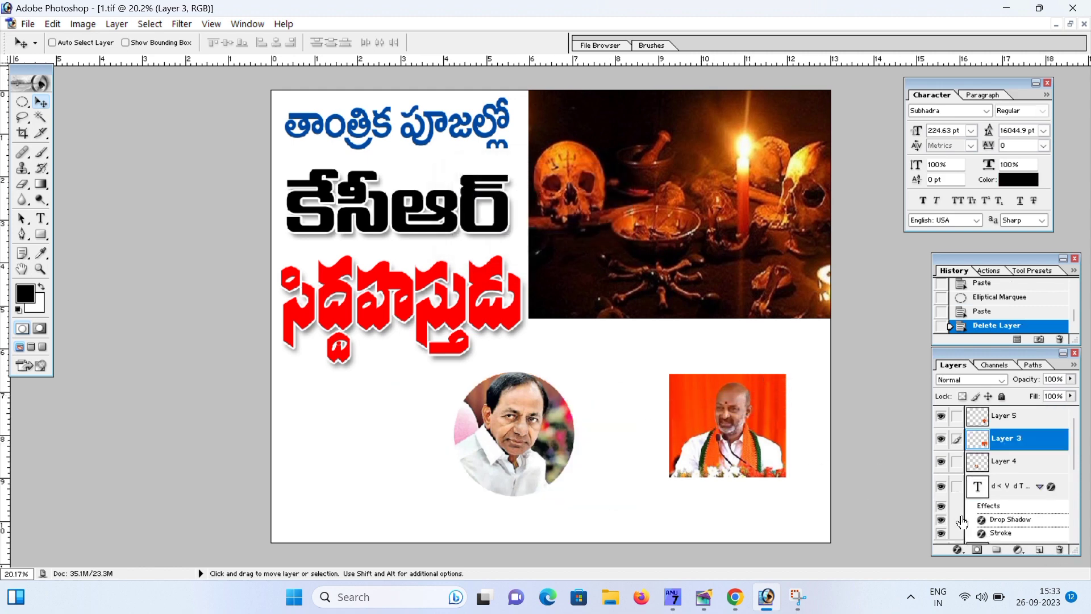
pyautogui.click(1057, 552)
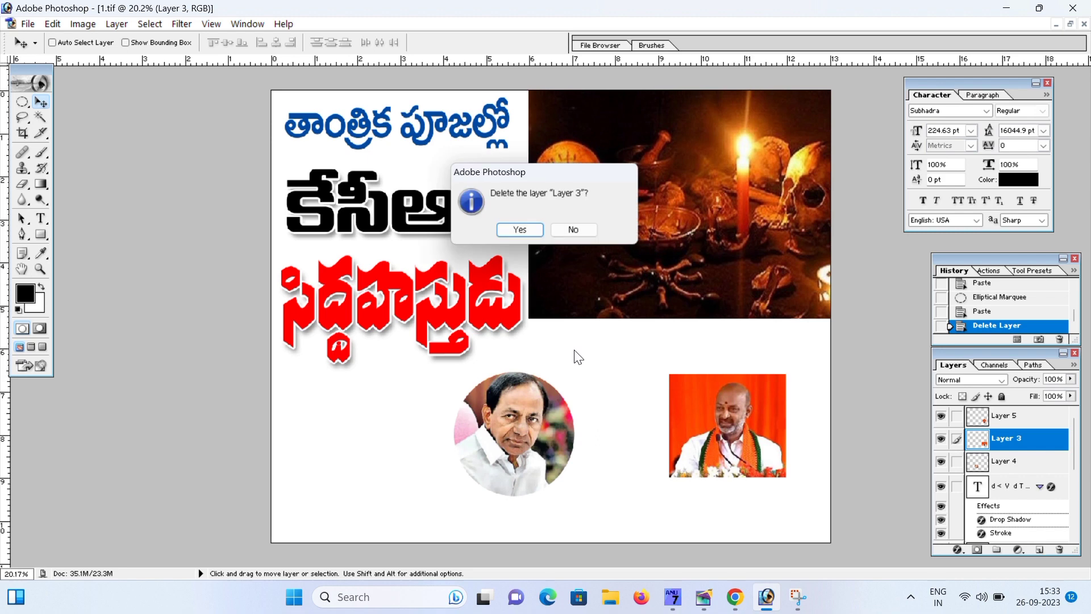
pyautogui.click(520, 231)
# Step: Move the circular cut-out of the man in the white shirt so it overlaps the candle photo's lower edge beside the సిద్ధహస్తుడు line
pyautogui.moveTo(517, 449); pyautogui.dragTo(598, 353)
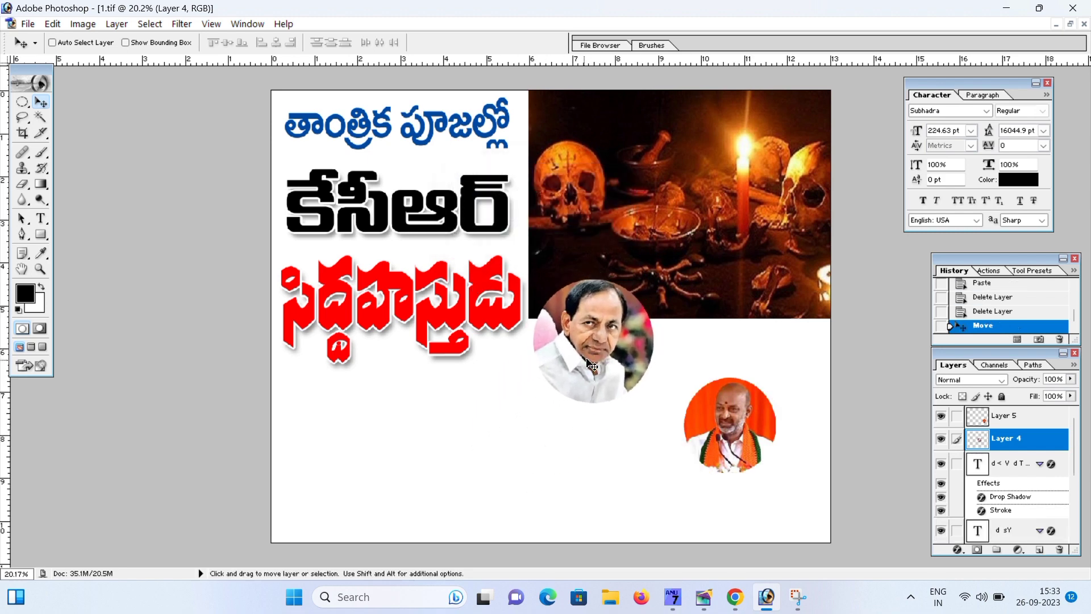
# Step: Enlarge the circular portrait of the man in the white shirt slightly and nudge it right
pyautogui.hotkey('ctrl', 't')
pyautogui.moveTo(658, 407); pyautogui.dragTo(662, 409)
pyautogui.press('Return')
pyautogui.press('Right')
pyautogui.press('Right')
pyautogui.press('Right')
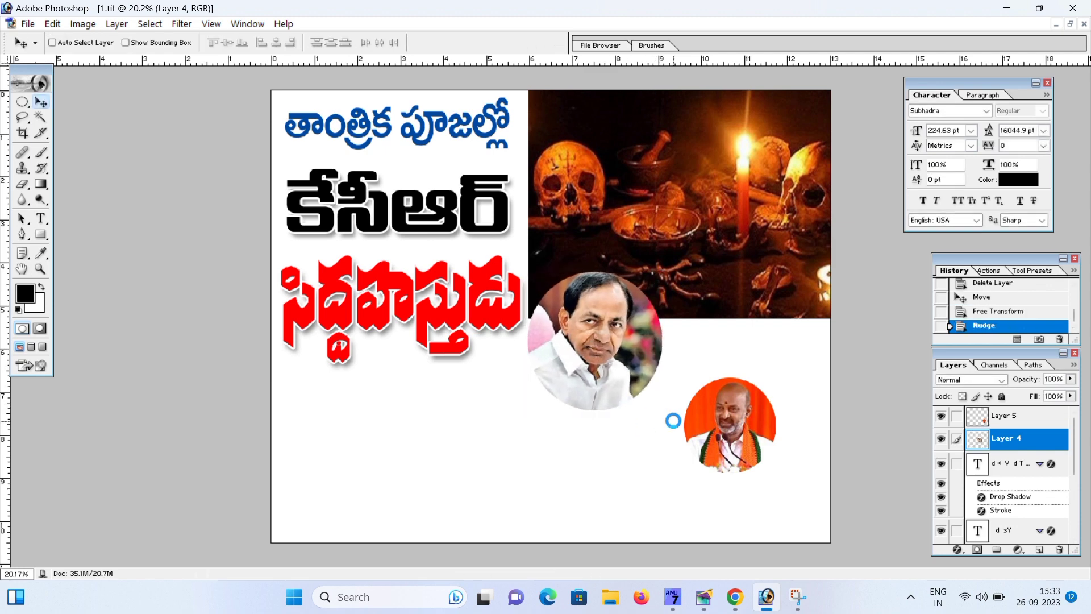
# Step: Scale the orange circular portrait to match the white-shirt one and place it alongside, overlapping the candle photo's lower edge
pyautogui.rightClick(751, 421)
pyautogui.click(771, 430)
pyautogui.moveTo(738, 424); pyautogui.dragTo(739, 388)
pyautogui.hotkey('ctrl', 't')
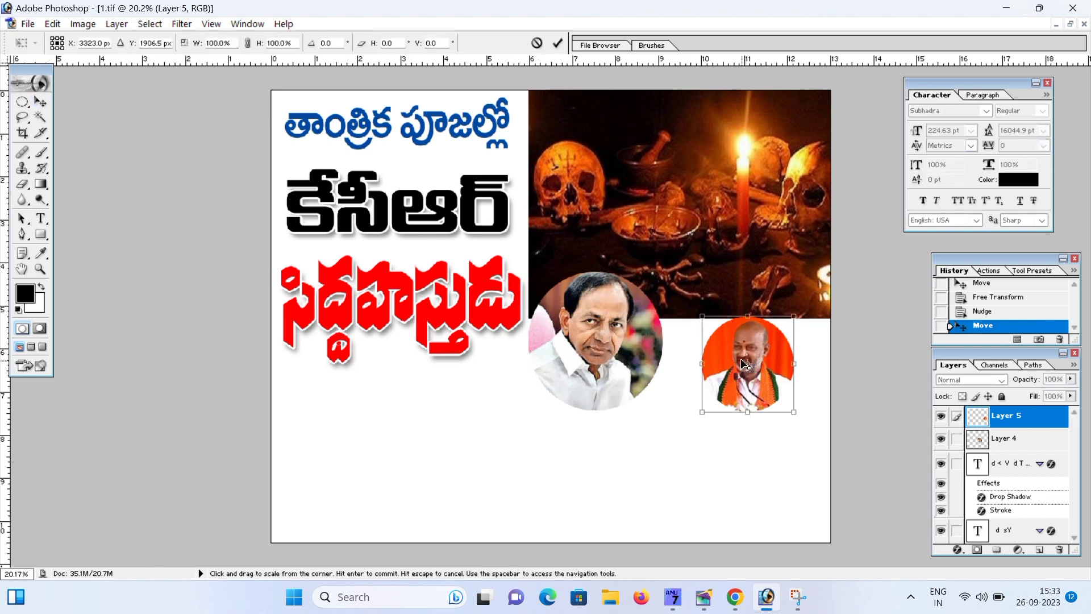
pyautogui.moveTo(776, 337); pyautogui.dragTo(826, 295)
pyautogui.moveTo(766, 377); pyautogui.dragTo(609, 364)
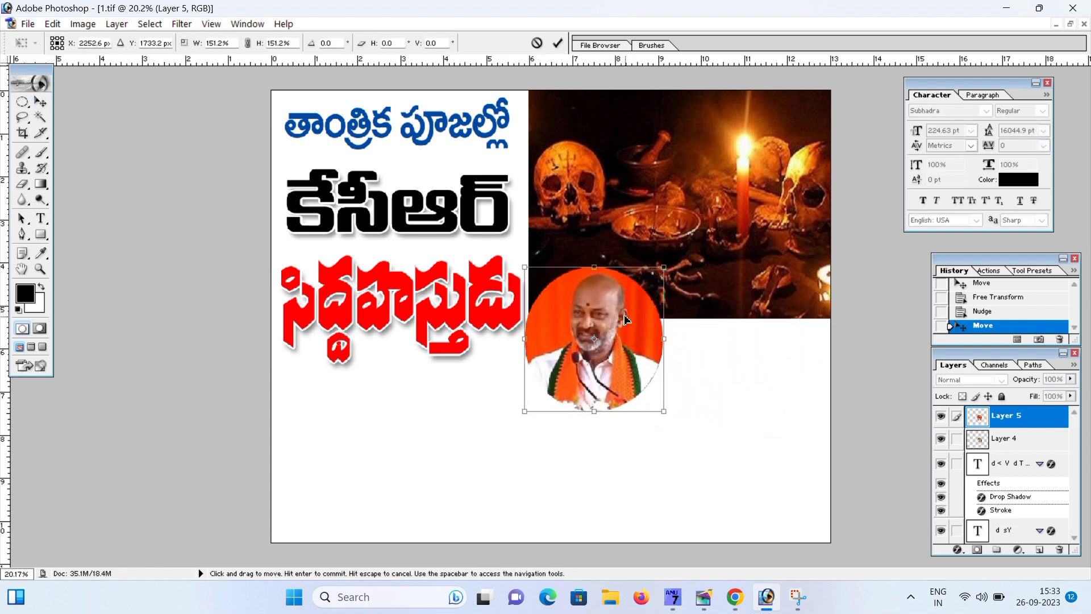
pyautogui.moveTo(664, 271); pyautogui.dragTo(655, 272)
pyautogui.moveTo(616, 341); pyautogui.dragTo(768, 362)
pyautogui.press('Return')
# Step: Nudge the white-shirt portrait slightly right and down
pyautogui.rightClick(579, 361)
pyautogui.click(629, 374)
pyautogui.press('Right')
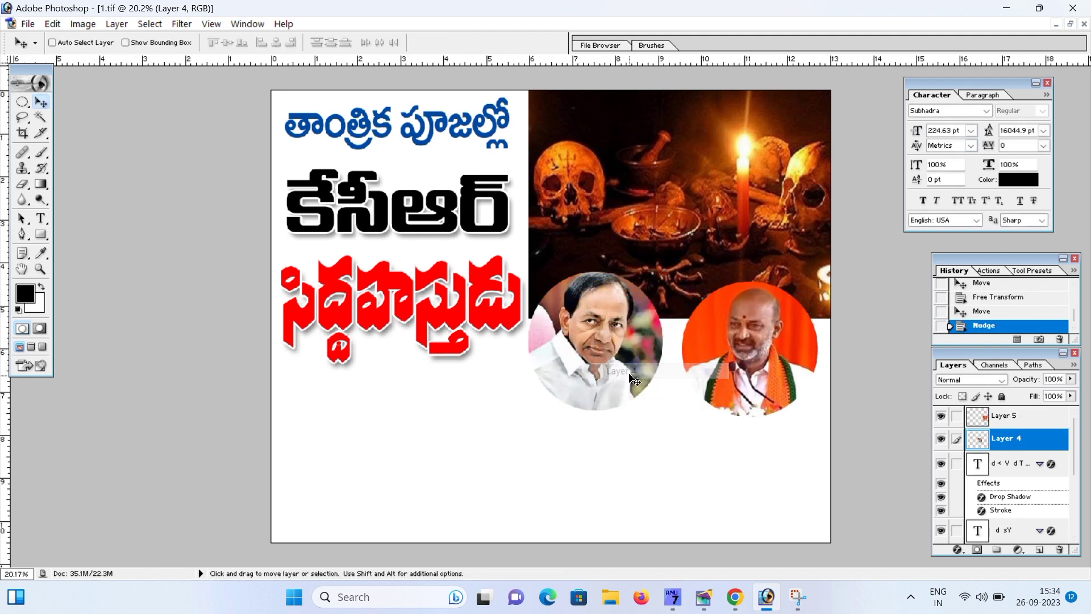
pyautogui.press('Right')
pyautogui.press('Right')
pyautogui.press('Right')
pyautogui.press('Right')
pyautogui.press('Right')
pyautogui.press('Down')
# Step: Adjust the orange portrait's position so it sits closer to the white-shirt portrait and level with it
pyautogui.rightClick(719, 369)
pyautogui.click(750, 380)
pyautogui.press('Right')
pyautogui.press('Right')
pyautogui.press('Right')
pyautogui.press('Up')
pyautogui.press('Up')
pyautogui.press('Up')
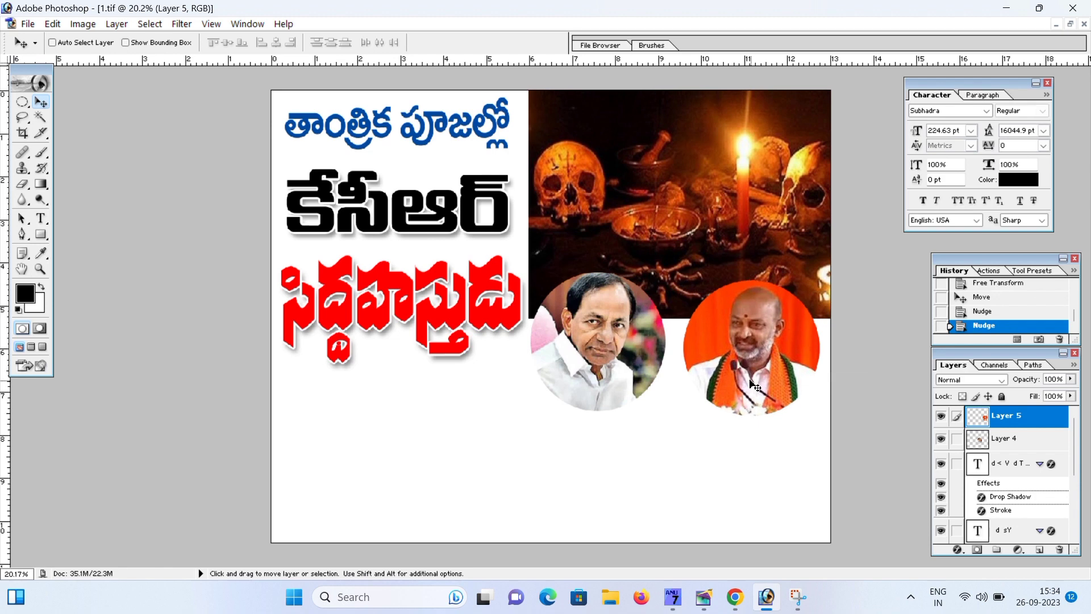
pyautogui.moveTo(755, 380); pyautogui.dragTo(746, 377)
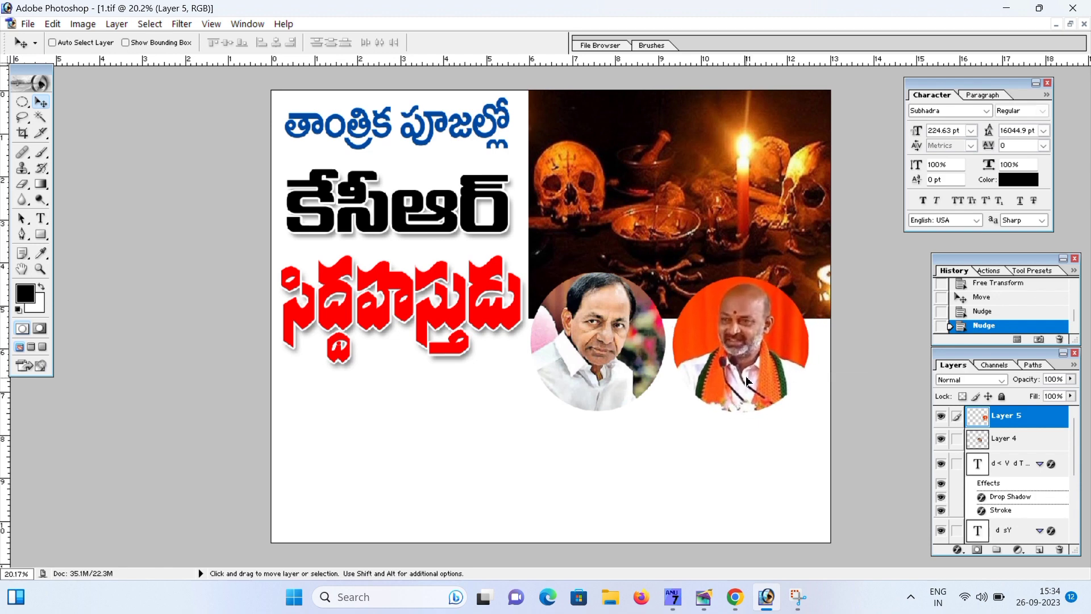
# Step: Link the two circular portraits, scale them up together to about 106%, and shift them slightly right
pyautogui.keyDown('shift'); pyautogui.rightClick(601, 354); pyautogui.keyUp('shift')
pyautogui.keyDown('shift'); pyautogui.click(643, 365); pyautogui.keyUp('shift')
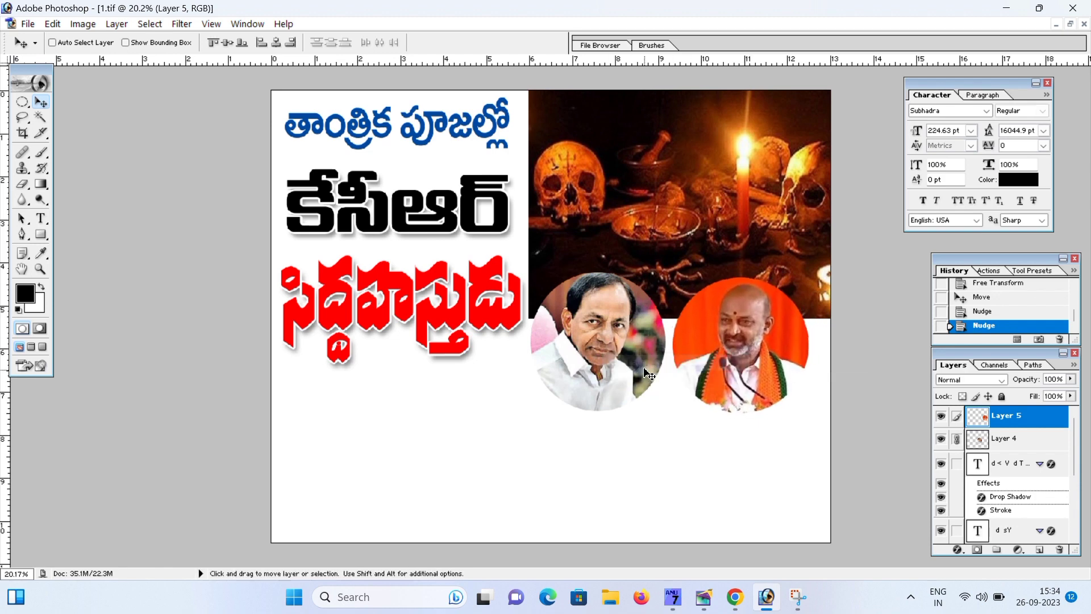
pyautogui.hotkey('ctrl', 't')
pyautogui.moveTo(809, 273); pyautogui.dragTo(823, 269)
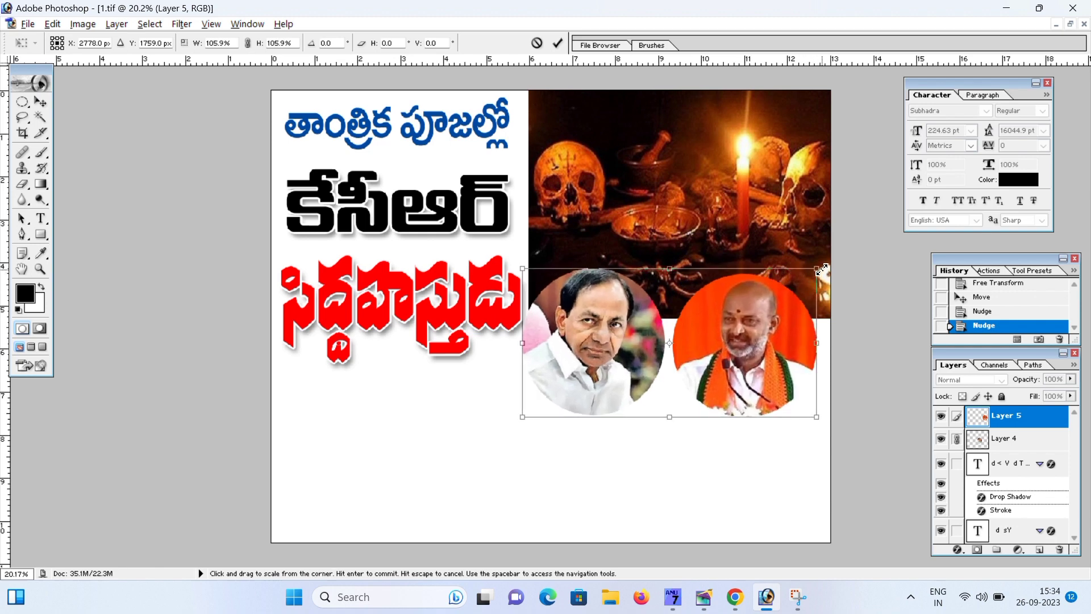
pyautogui.press('Return')
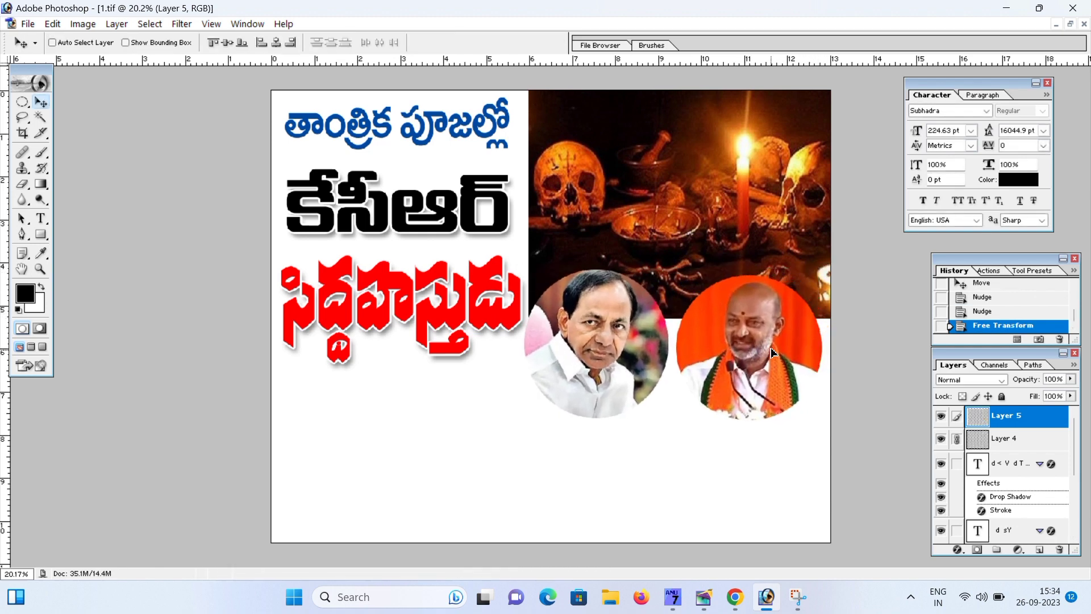
pyautogui.moveTo(770, 347); pyautogui.dragTo(773, 348)
# Step: Add a white stroke to the white-shirt portrait's layer
pyautogui.rightClick(670, 387)
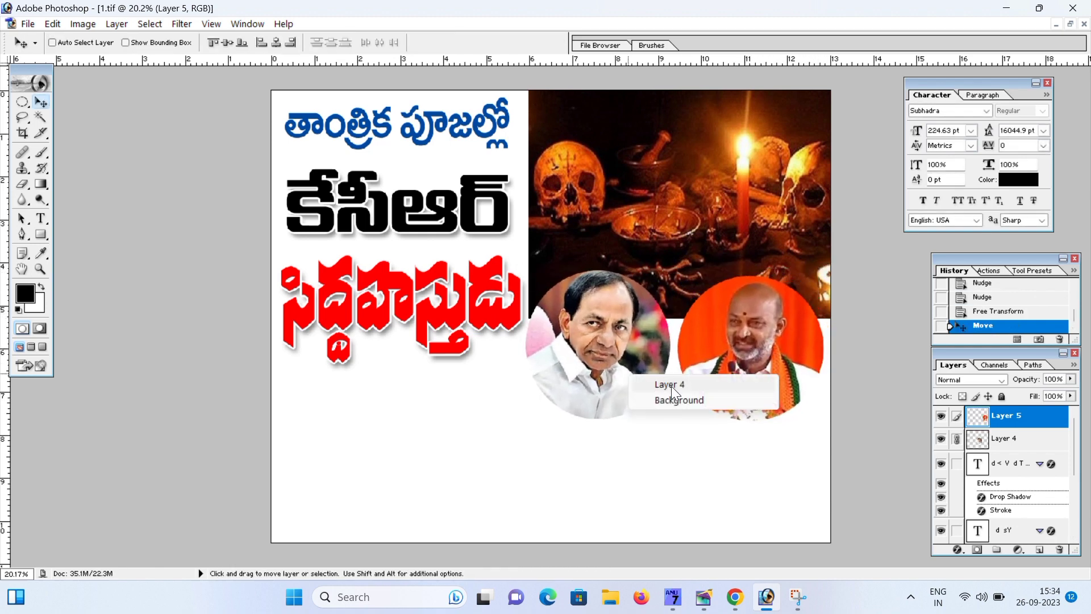
pyautogui.click(671, 384)
pyautogui.click(956, 549)
pyautogui.press('Escape')
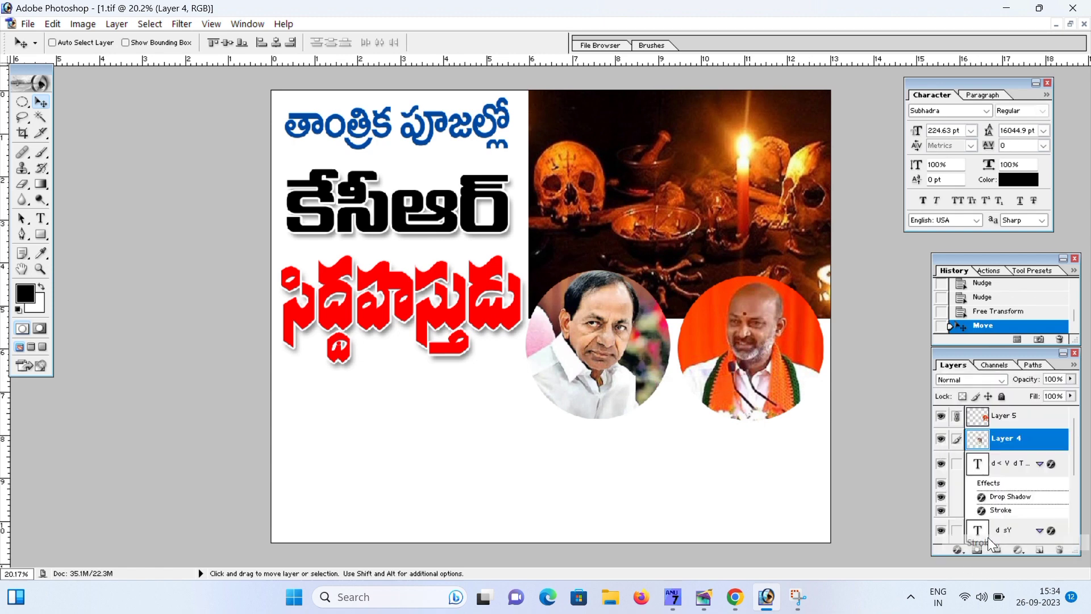
pyautogui.press('h')
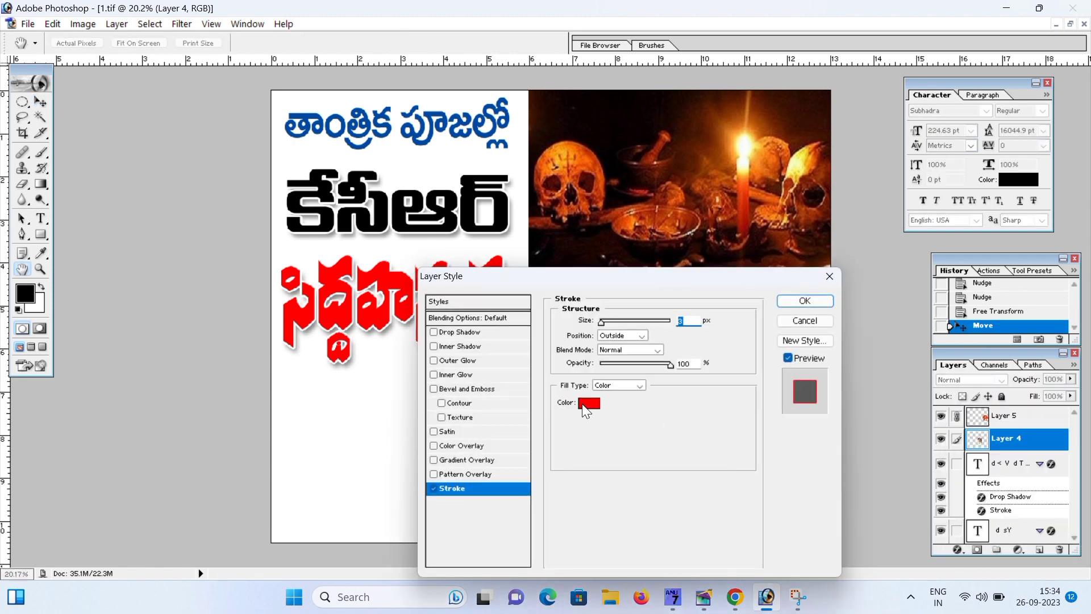
pyautogui.click(584, 408)
pyautogui.click(710, 185)
pyautogui.click(1004, 178)
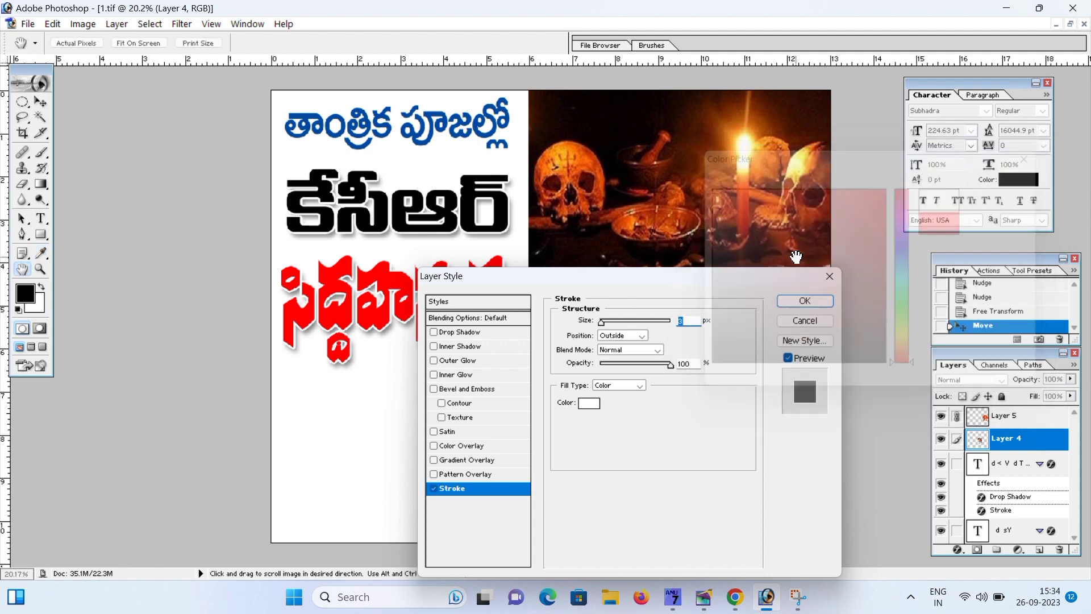
# Step: Set the white-shirt portrait's stroke size to 17 px, keeping the portrait in view beside the style settings
pyautogui.moveTo(663, 273)
pyautogui.mouseDown()
pyautogui.moveTo(593, 286)
pyautogui.moveTo(349, 206)
pyautogui.moveTo(320, 211)
pyautogui.mouseUp()
pyautogui.press('Up')
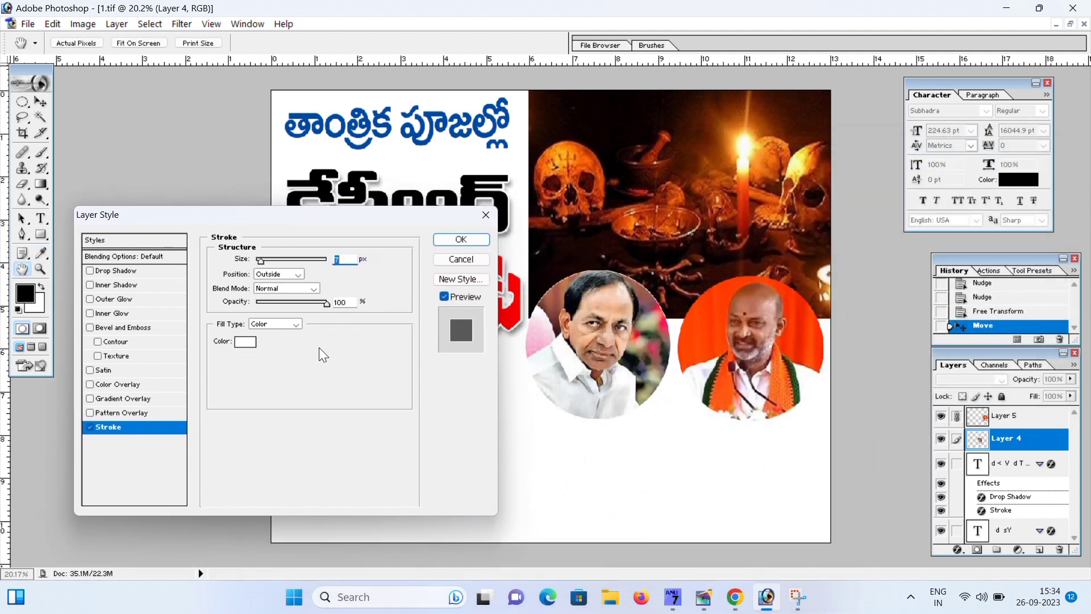
pyautogui.press('Up')
pyautogui.press('Up')
pyautogui.press('Up')
pyautogui.press('Up')
pyautogui.press('Up')
pyautogui.press('Up')
pyautogui.press('Up')
pyautogui.press('Up')
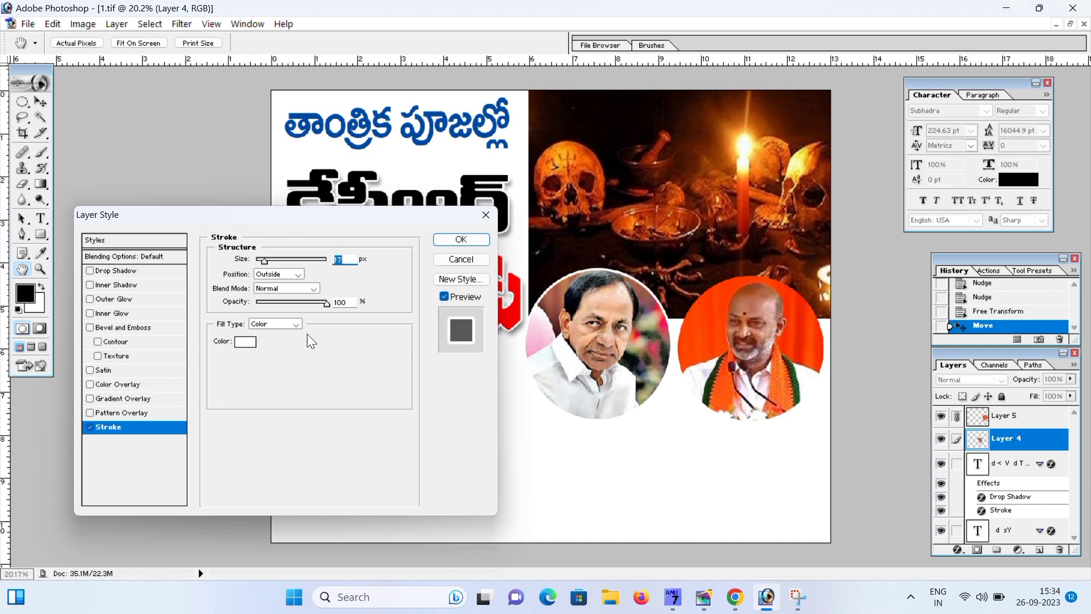
# Step: Add a drop shadow with an increased size to the white-shirt portrait and apply the layer style
pyautogui.click(131, 272)
pyautogui.moveTo(257, 345); pyautogui.dragTo(285, 347)
pyautogui.click(456, 240)
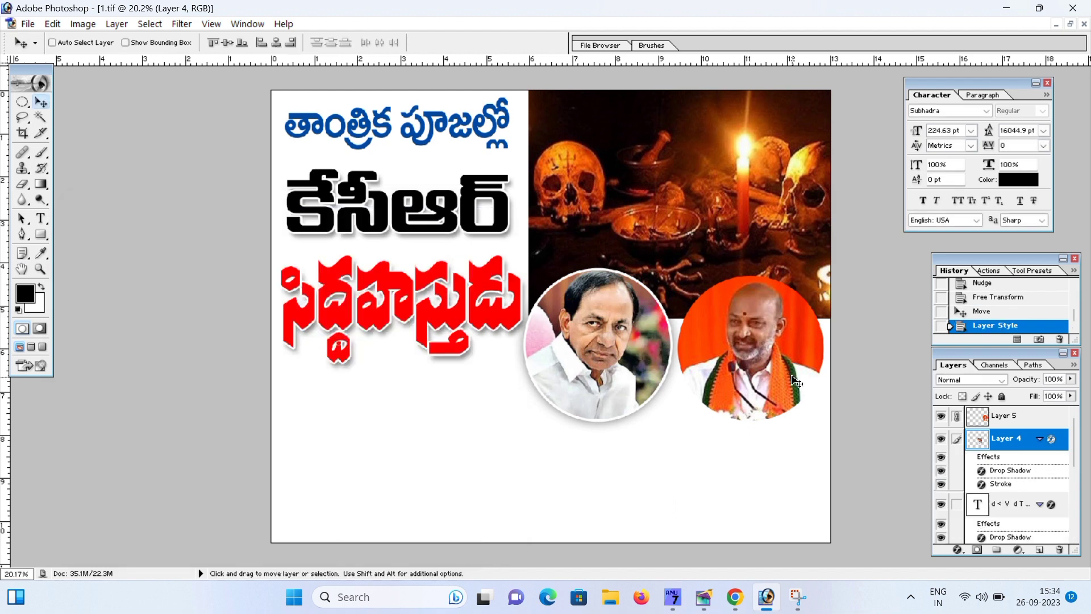
# Step: Add a white stroke to the orange portrait's layer
pyautogui.rightClick(797, 349)
pyautogui.click(810, 356)
pyautogui.click(957, 550)
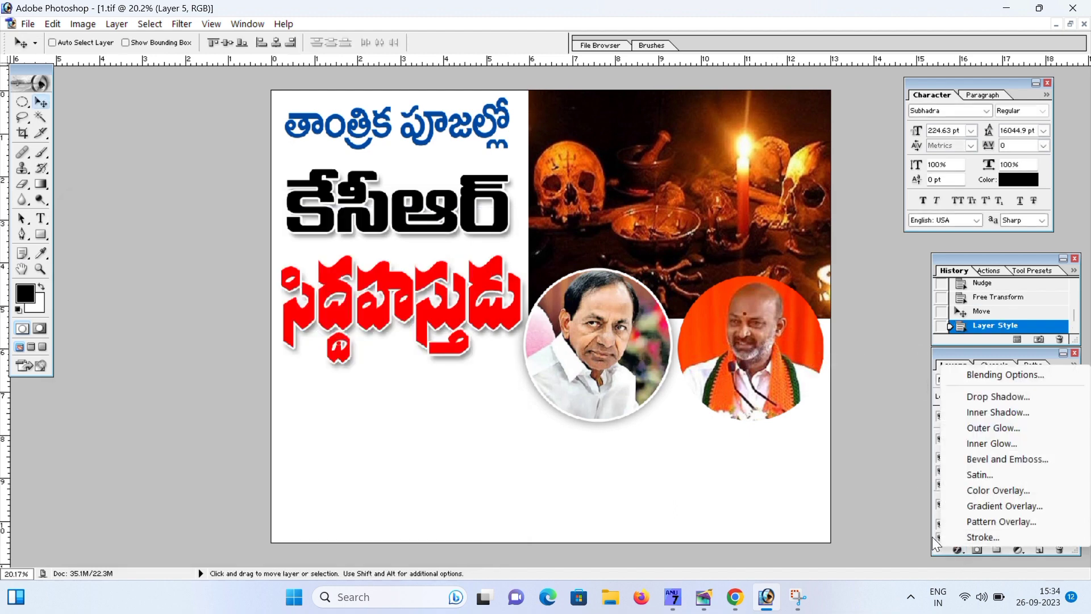
pyautogui.click(476, 389)
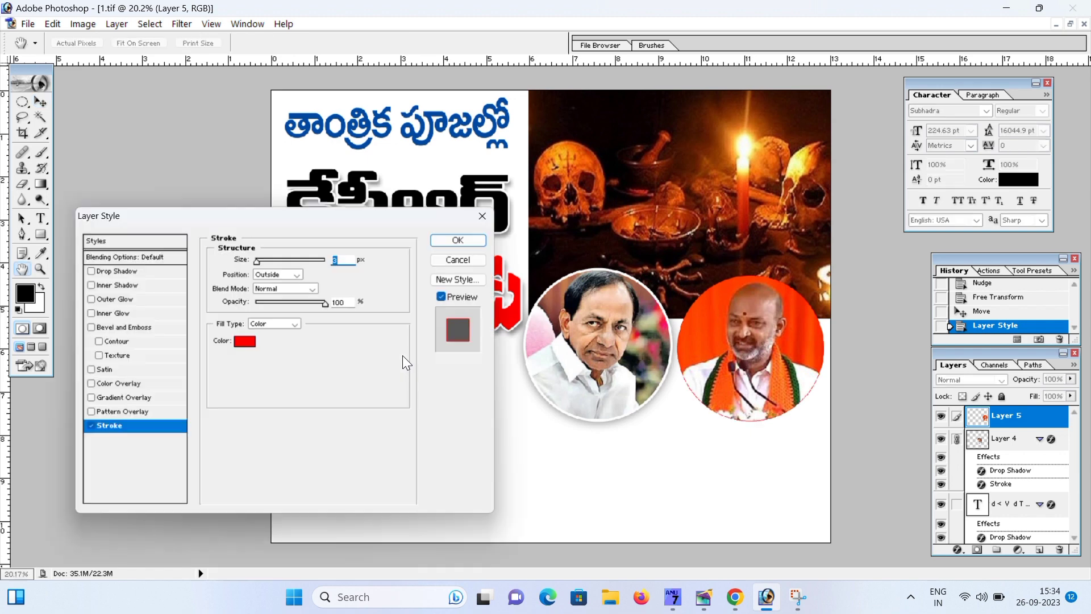
pyautogui.click(243, 341)
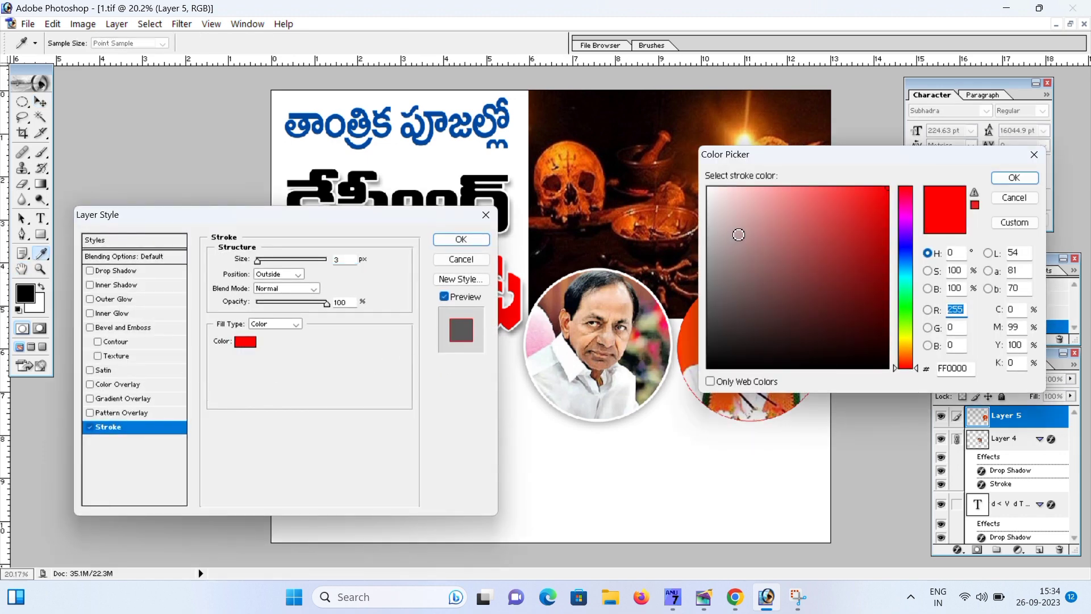
pyautogui.click(709, 188)
pyautogui.click(1003, 177)
# Step: Set the orange portrait's stroke size to 16 px
pyautogui.press('Up')
pyautogui.press('Up')
pyautogui.press('Up')
pyautogui.press('Up')
pyautogui.press('Up')
pyautogui.press('Up')
pyautogui.press('Up')
pyautogui.press('Up')
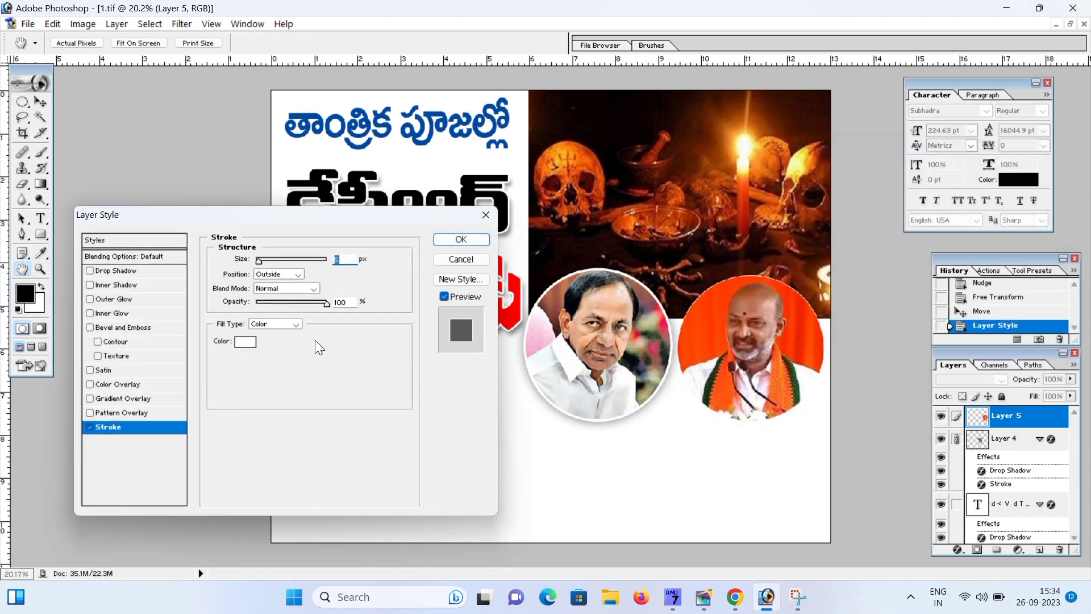
pyautogui.press('Up')
pyautogui.press('Up')
pyautogui.press('Up')
pyautogui.press('Up')
pyautogui.press('Up')
pyautogui.press('Up')
pyautogui.press('Up')
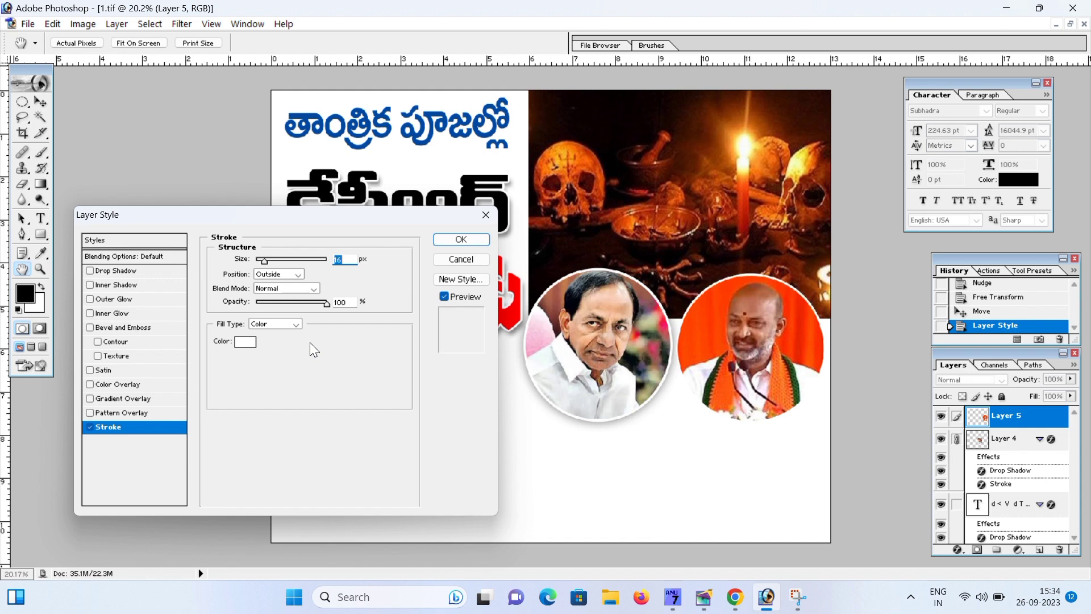
# Step: Add a drop shadow with an increased size to the orange portrait and apply the layer style
pyautogui.click(119, 271)
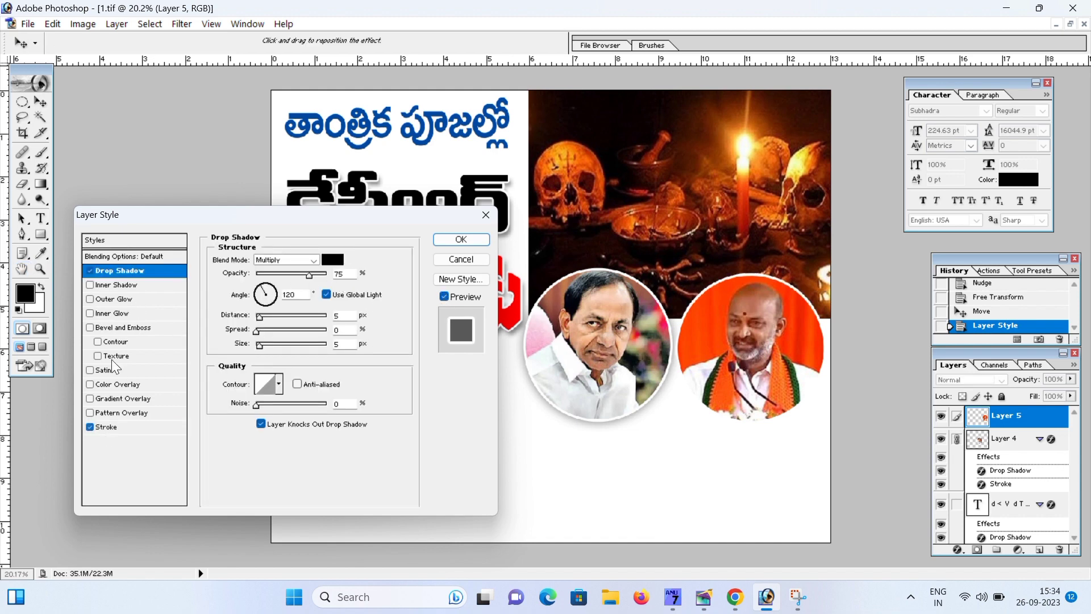
pyautogui.moveTo(258, 345); pyautogui.dragTo(292, 345)
pyautogui.click(461, 239)
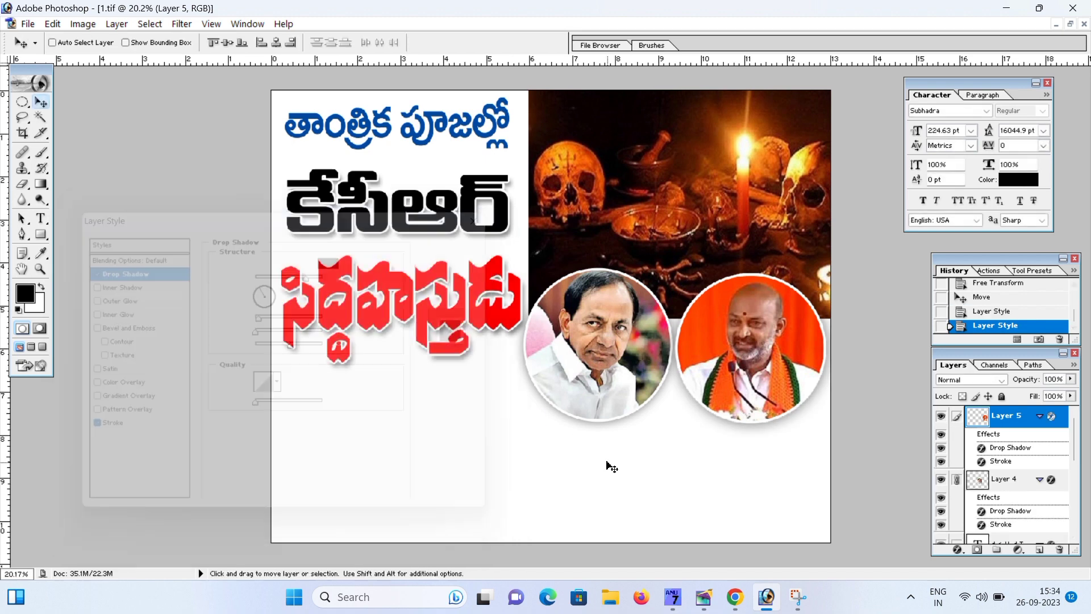
# Step: Fine-tune the horizontal position of the linked circular portraits by nudging them right and back left
pyautogui.rightClick(586, 349)
pyautogui.click(626, 357)
pyautogui.press('Right')
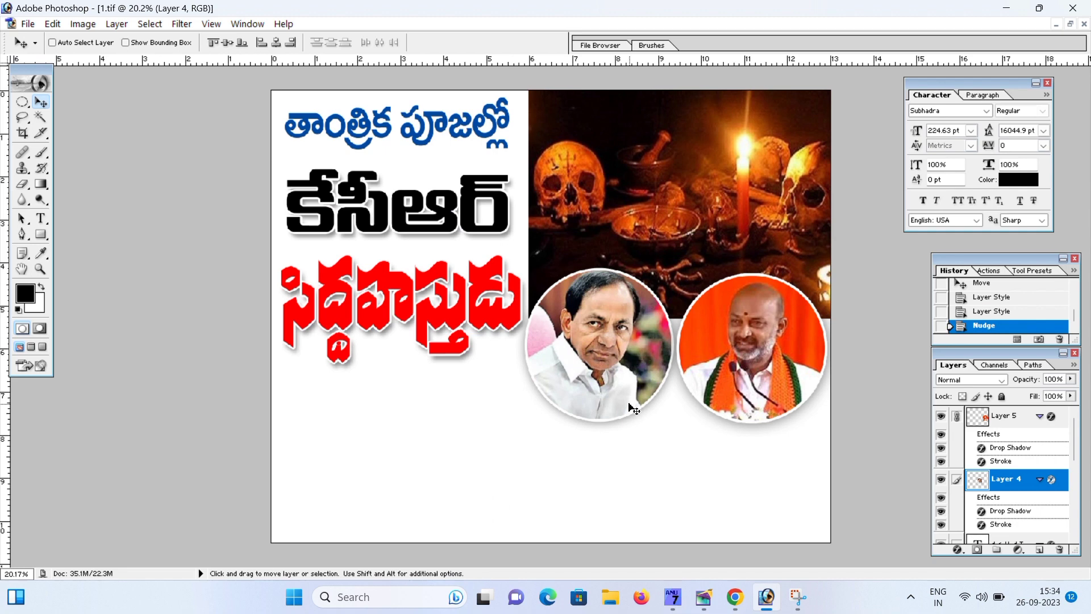
pyautogui.hotkey('shift', 'Left')
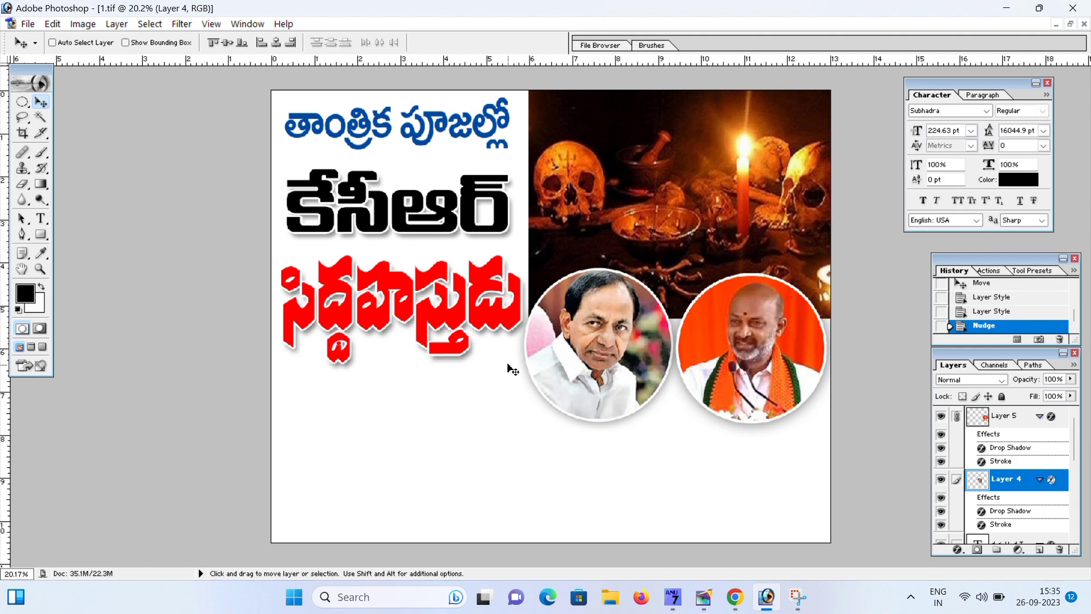
# Step: Copy the entire white Background and paste it as a new layer directly above it
pyautogui.rightClick(482, 411)
pyautogui.click(503, 418)
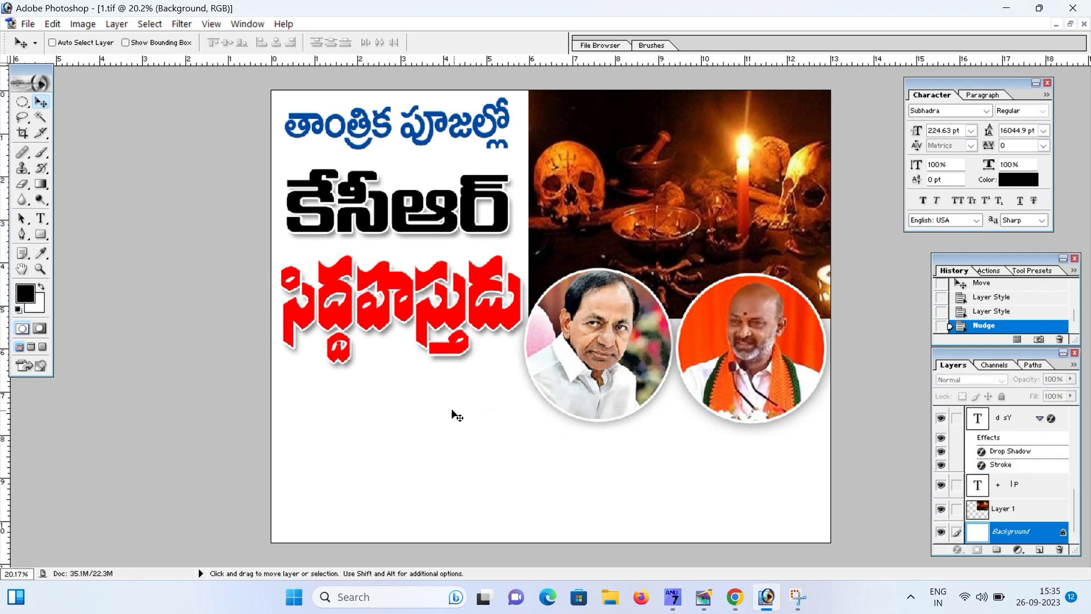
pyautogui.hotkey('ctrl', 'v')
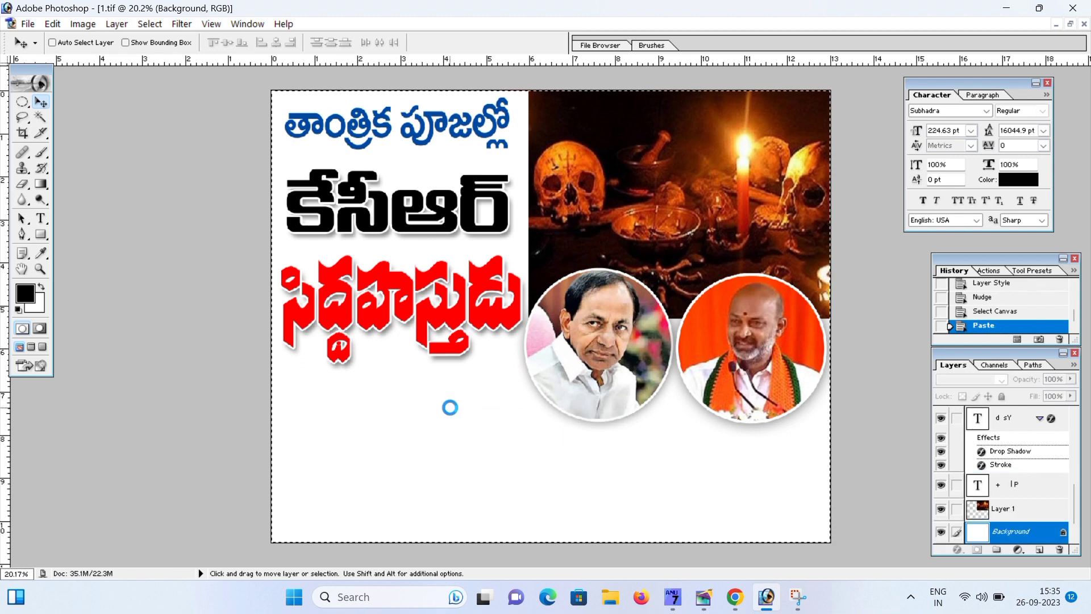
# Step: Add a Gradient Overlay to the pasted white layer and change the gradient's black start stop to white FFFFFF
pyautogui.click(956, 549)
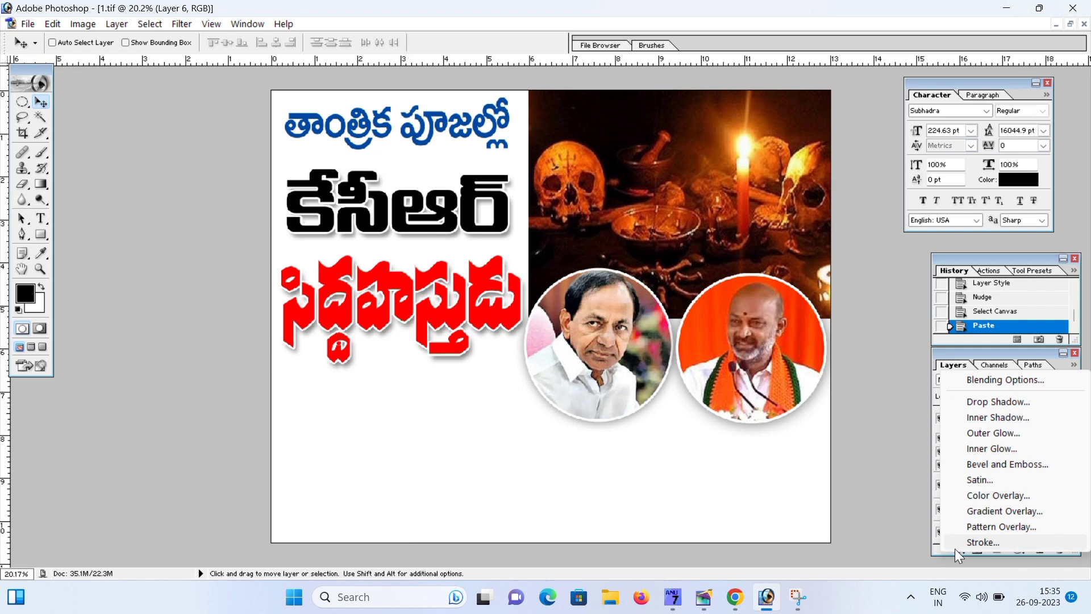
pyautogui.click(975, 512)
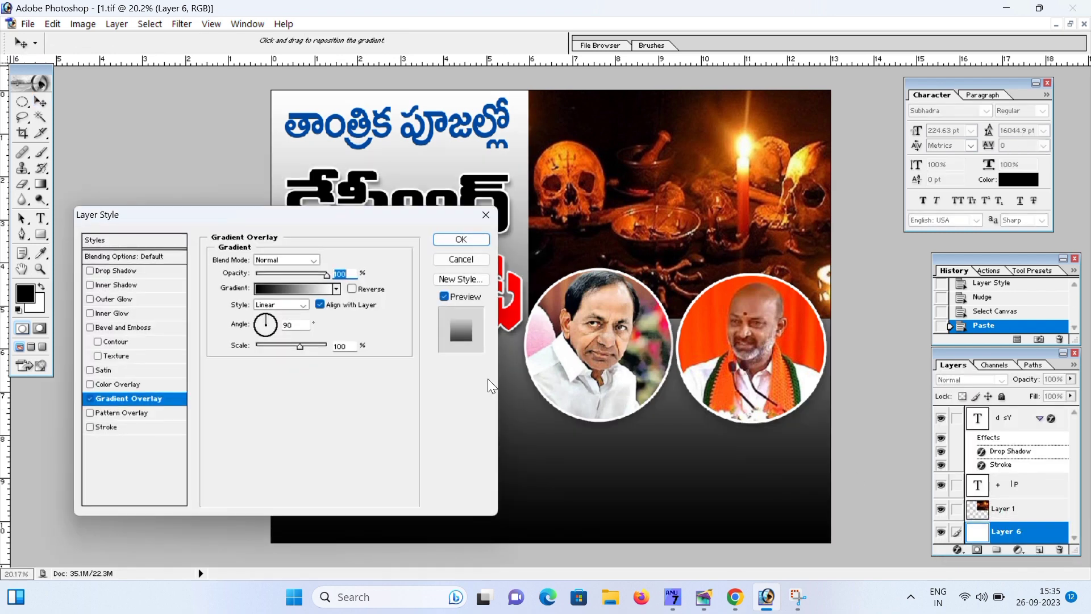
pyautogui.click(272, 284)
pyautogui.click(286, 290)
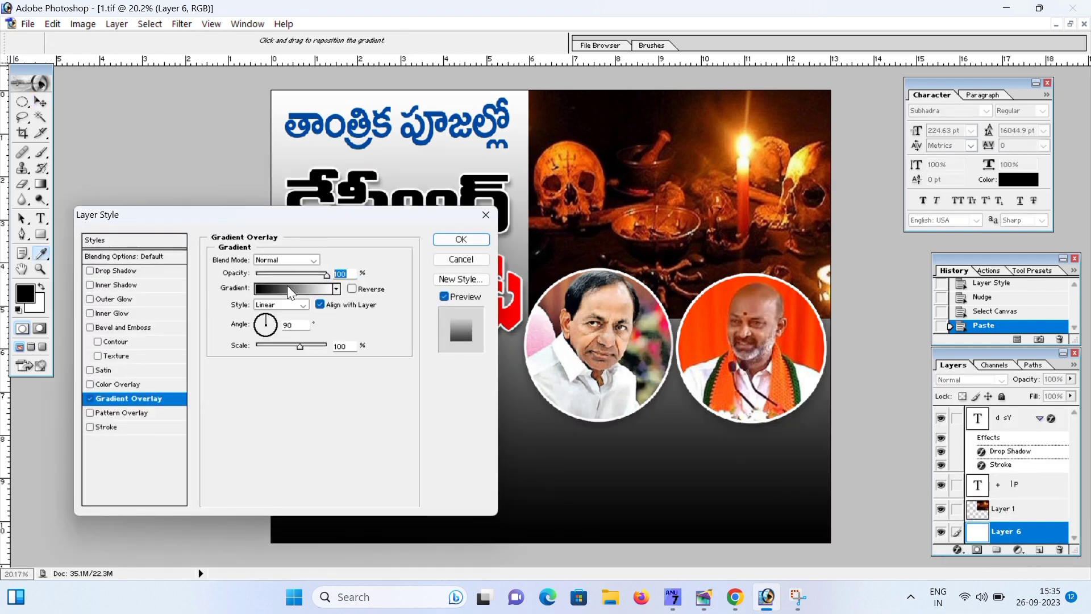
pyautogui.click(714, 456)
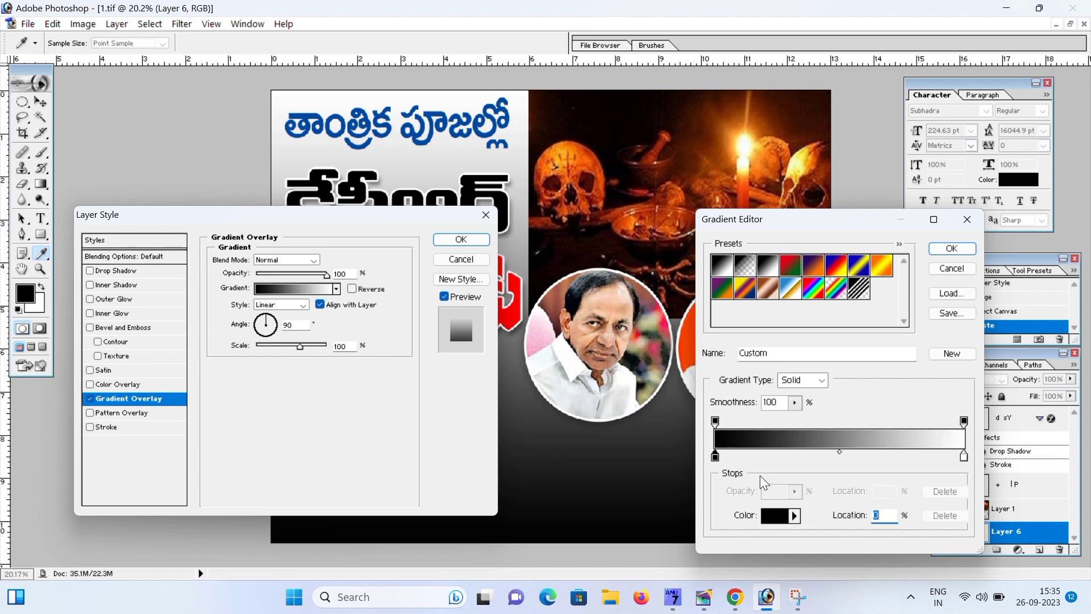
pyautogui.click(776, 517)
pyautogui.click(709, 188)
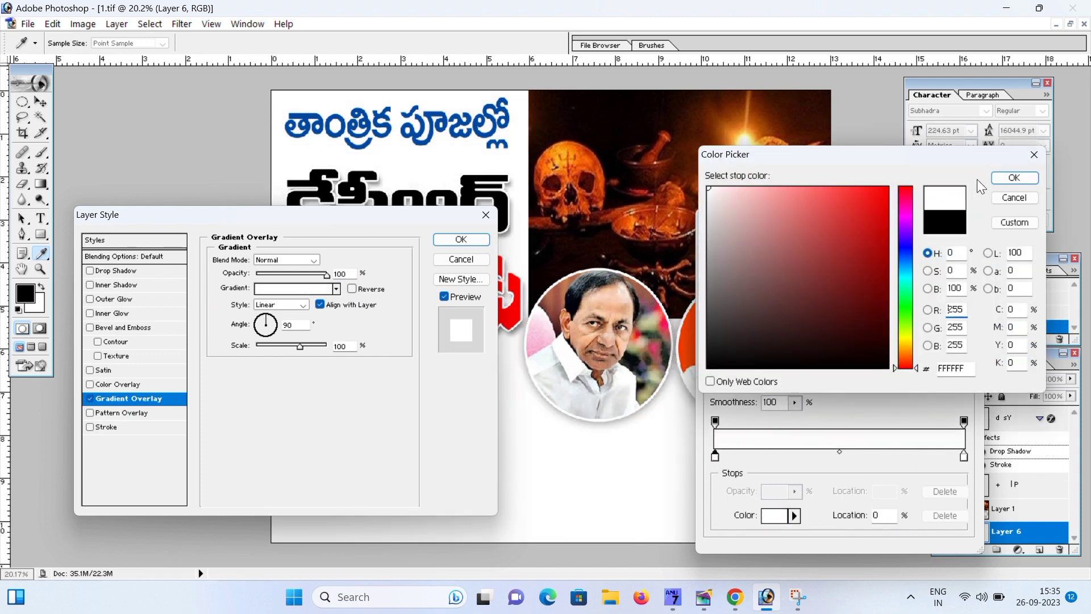
pyautogui.click(1015, 178)
# Step: Add a middle colour stop at 46% in the gradient and set it to light pink FFE1E1
pyautogui.moveTo(845, 461); pyautogui.dragTo(830, 460)
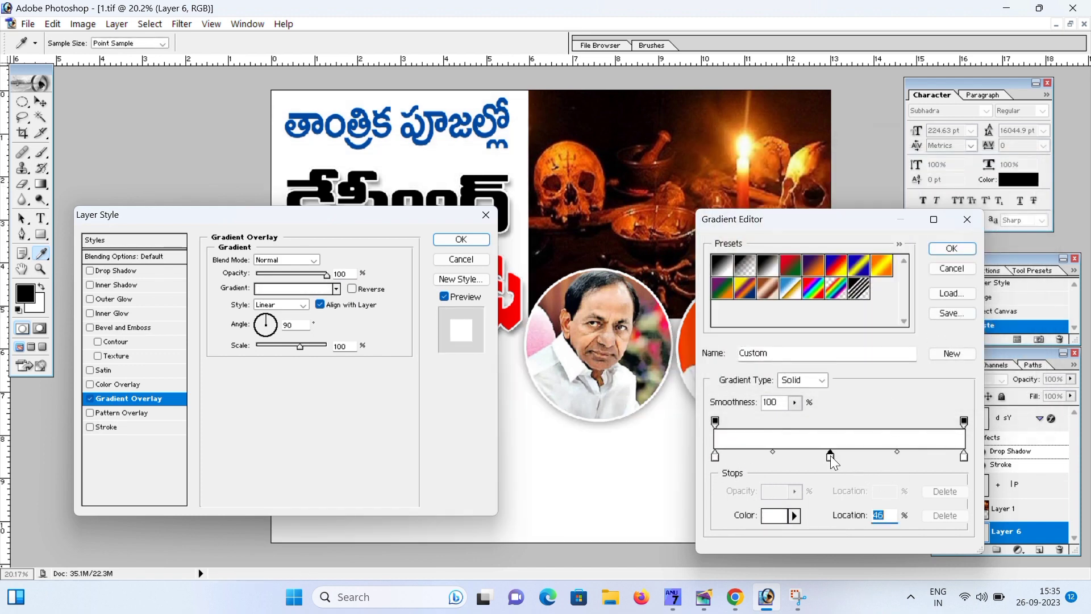
pyautogui.click(778, 515)
pyautogui.click(728, 188)
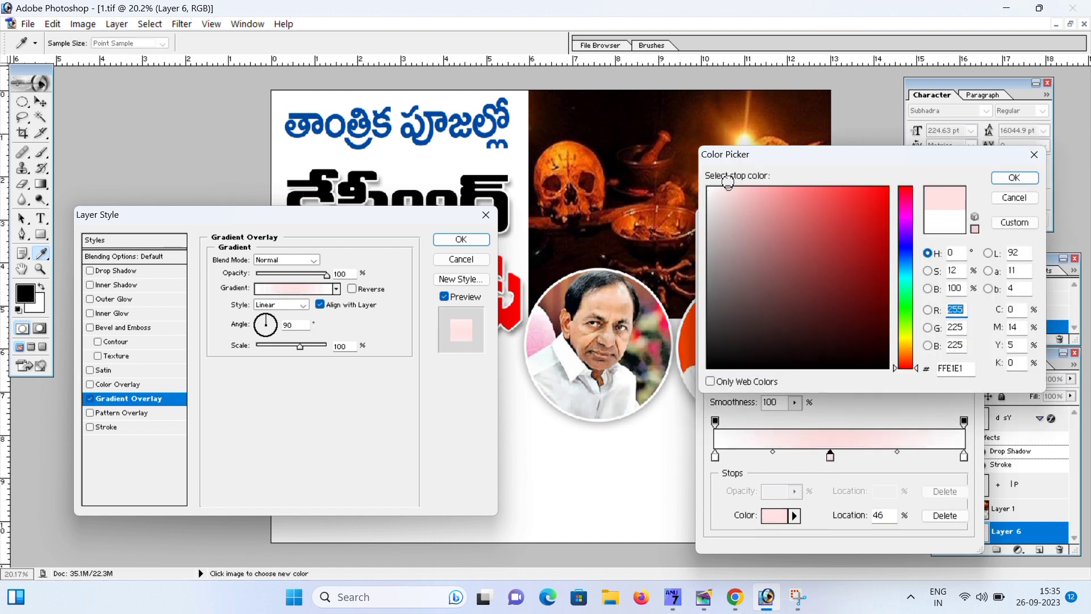
pyautogui.click(1015, 178)
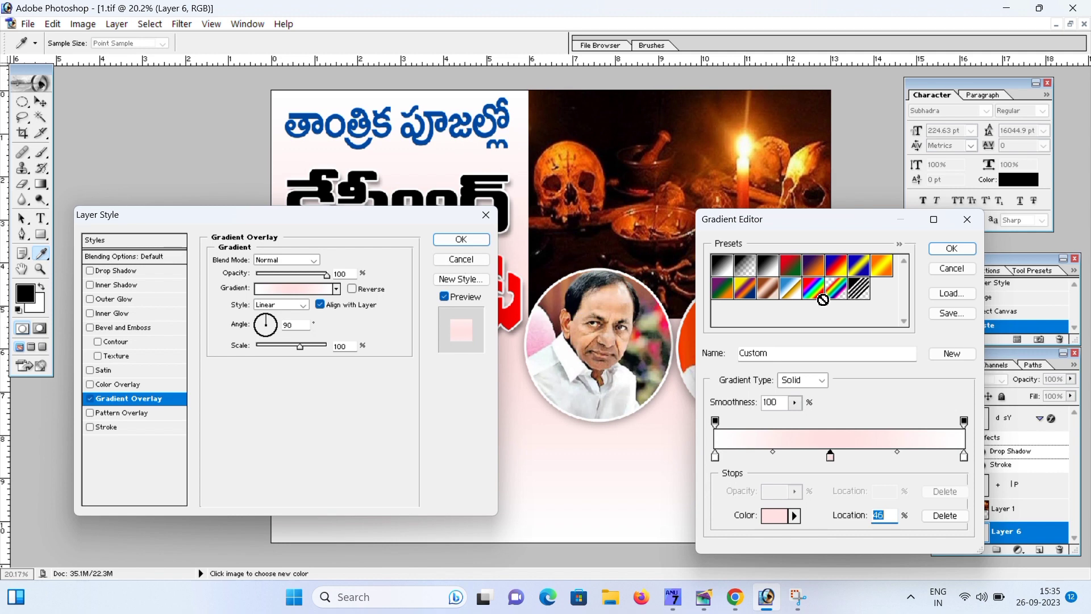
# Step: Accept the edited gradient overlay and nudge the red headline text slightly upward
pyautogui.click(952, 249)
pyautogui.click(461, 240)
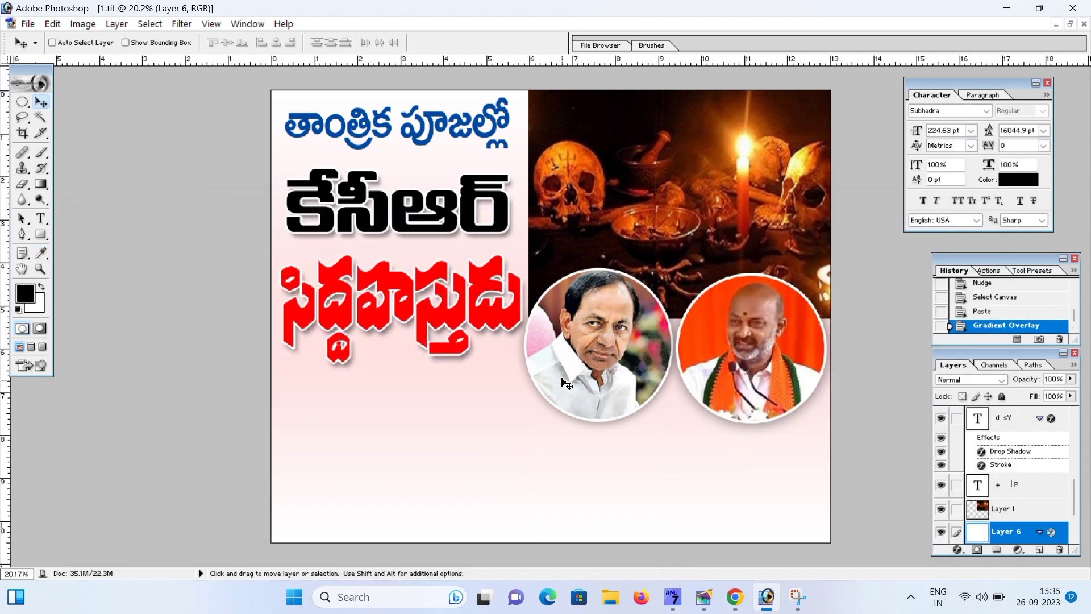
pyautogui.rightClick(439, 316)
pyautogui.click(472, 328)
pyautogui.press('Up')
pyautogui.press('Up')
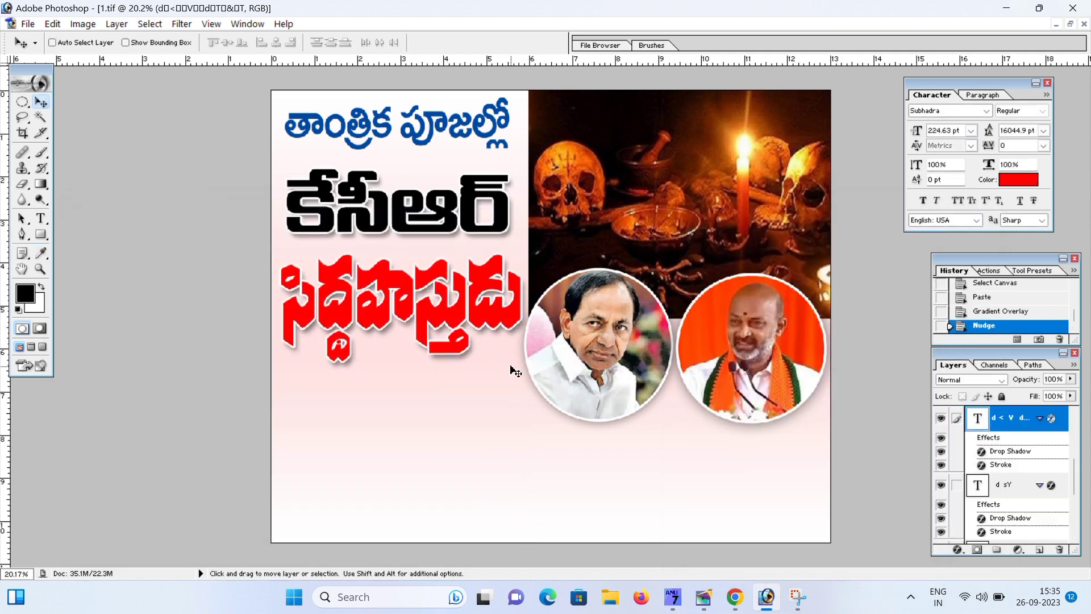
# Step: Reopen Layer 6's Gradient Overlay and change the gradient's middle stop from pink to a pale yellow-green
pyautogui.rightClick(433, 375)
pyautogui.click(474, 385)
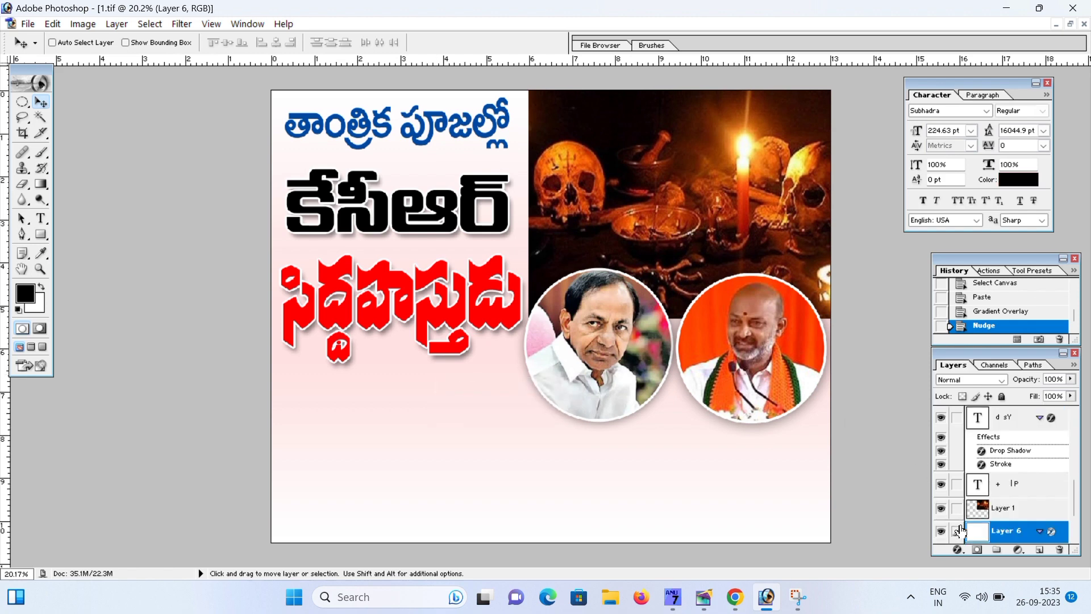
pyautogui.click(957, 549)
pyautogui.click(950, 505)
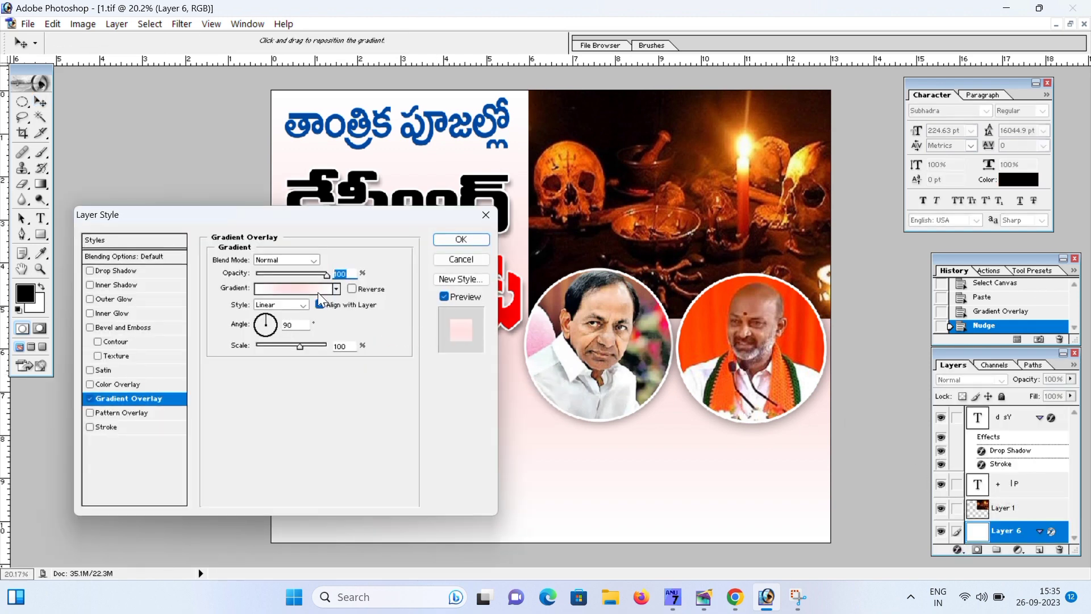
pyautogui.click(301, 291)
pyautogui.click(830, 455)
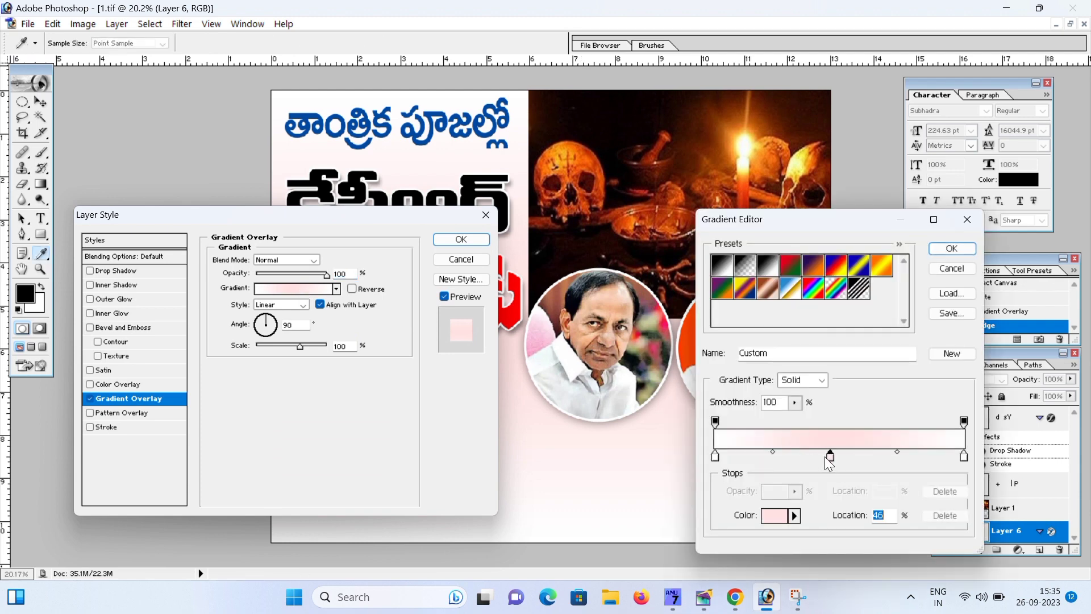
pyautogui.click(779, 515)
pyautogui.click(906, 333)
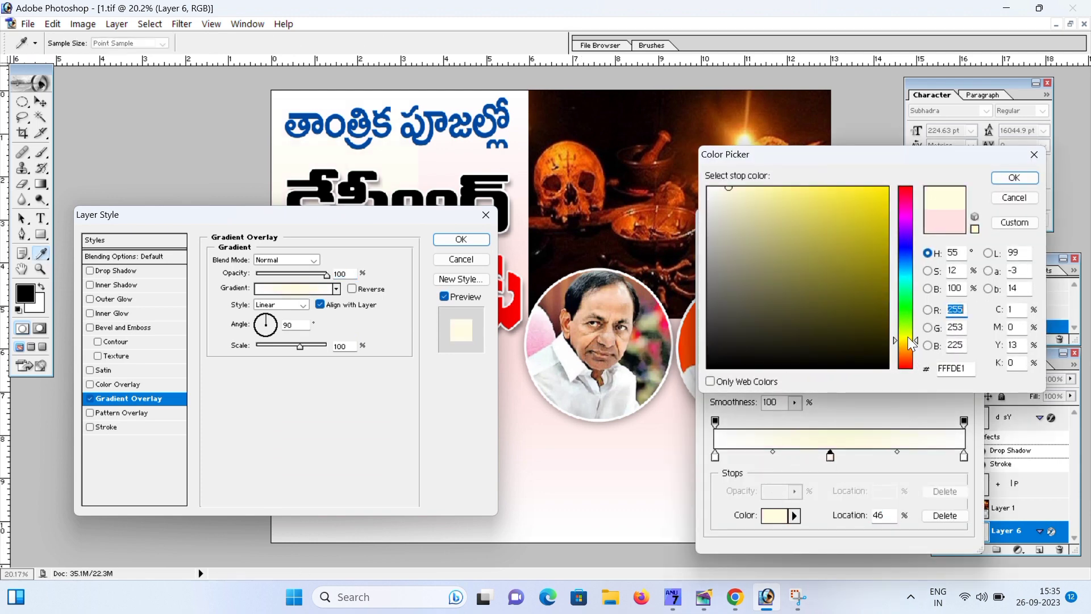
pyautogui.click(1014, 177)
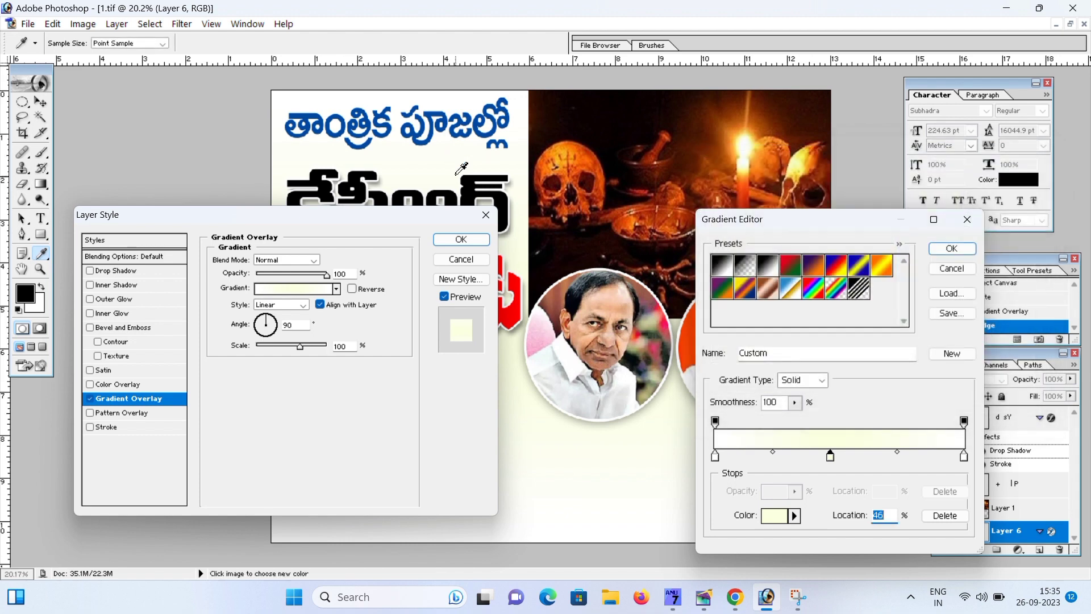
pyautogui.click(952, 248)
pyautogui.click(461, 239)
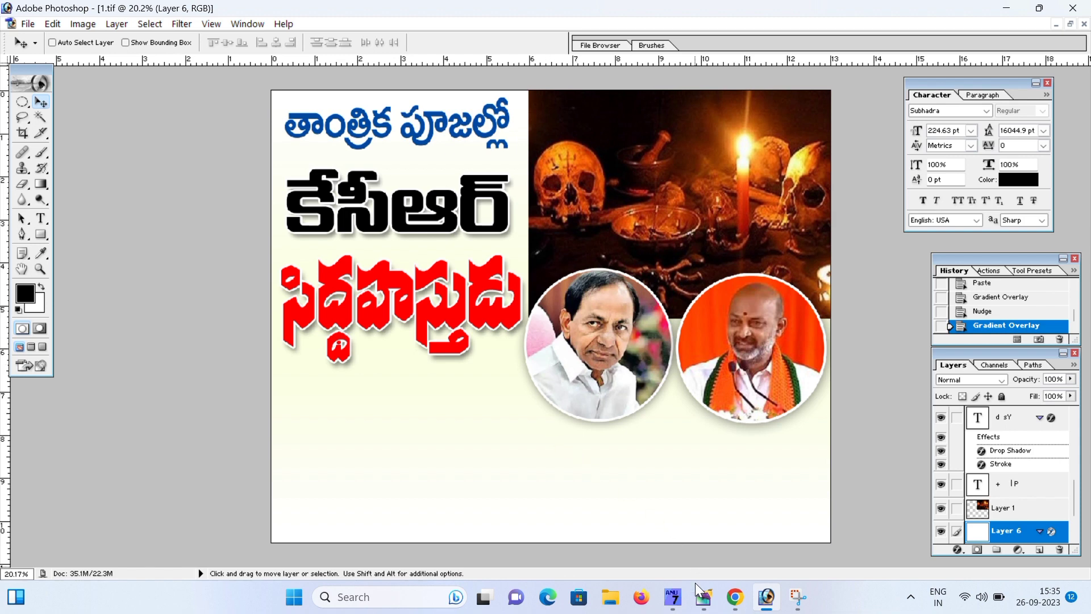
# Step: Switch to the PageMaker newspaper layout and delete the large pale green box below the front page's dateline strip
pyautogui.click(702, 595)
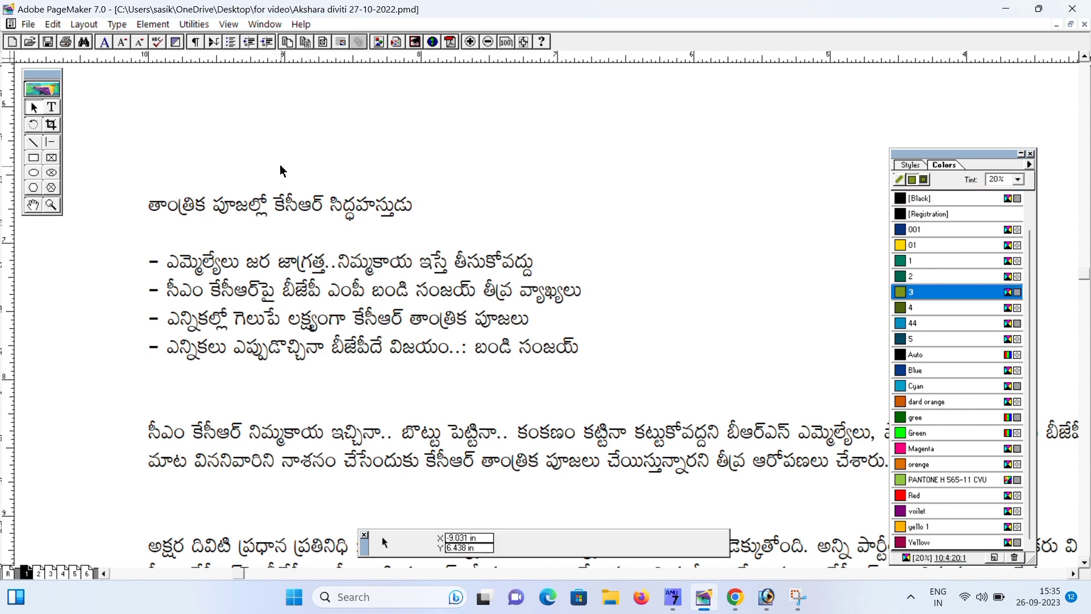
pyautogui.moveTo(796, 142); pyautogui.dragTo(131, 284)
pyautogui.moveTo(489, 295); pyautogui.dragTo(117, 355)
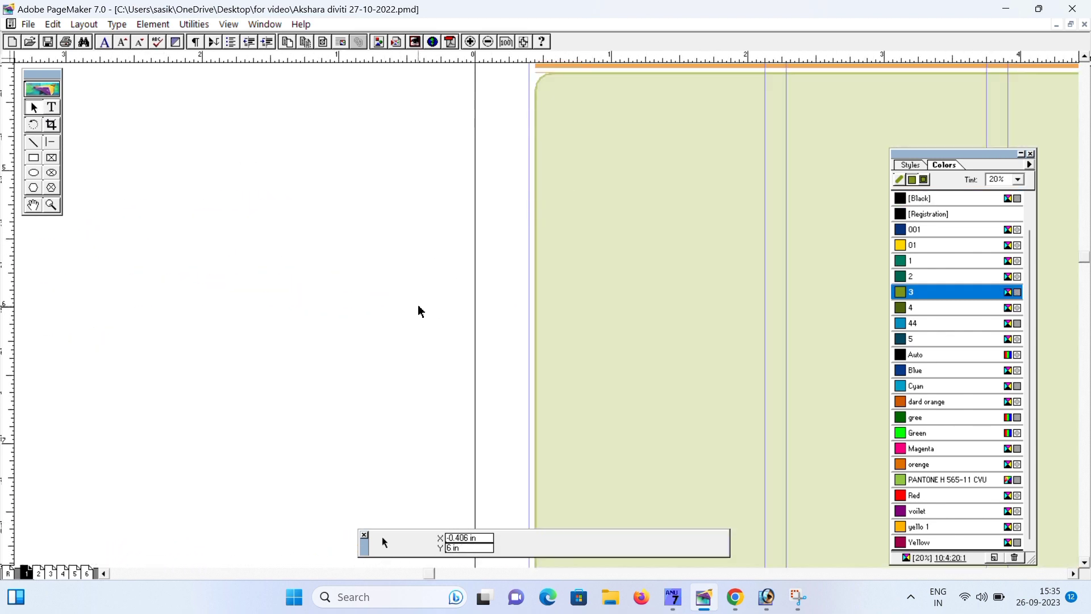
pyautogui.hotkey('ctrl', '7')
pyautogui.moveTo(642, 343); pyautogui.dragTo(260, 265)
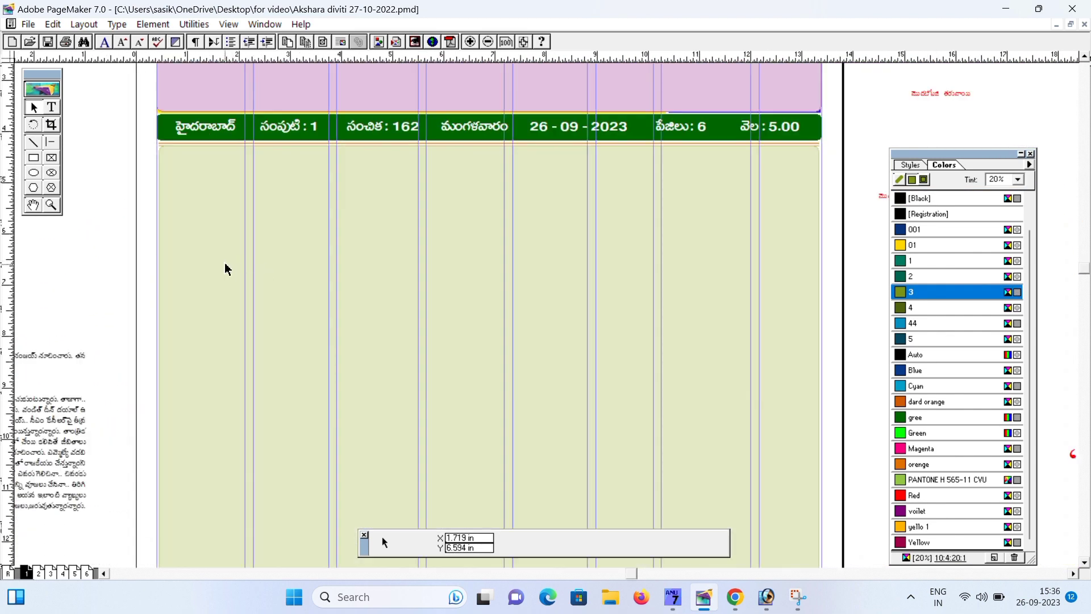
pyautogui.click(198, 214)
pyautogui.hotkey('ctrl', '1')
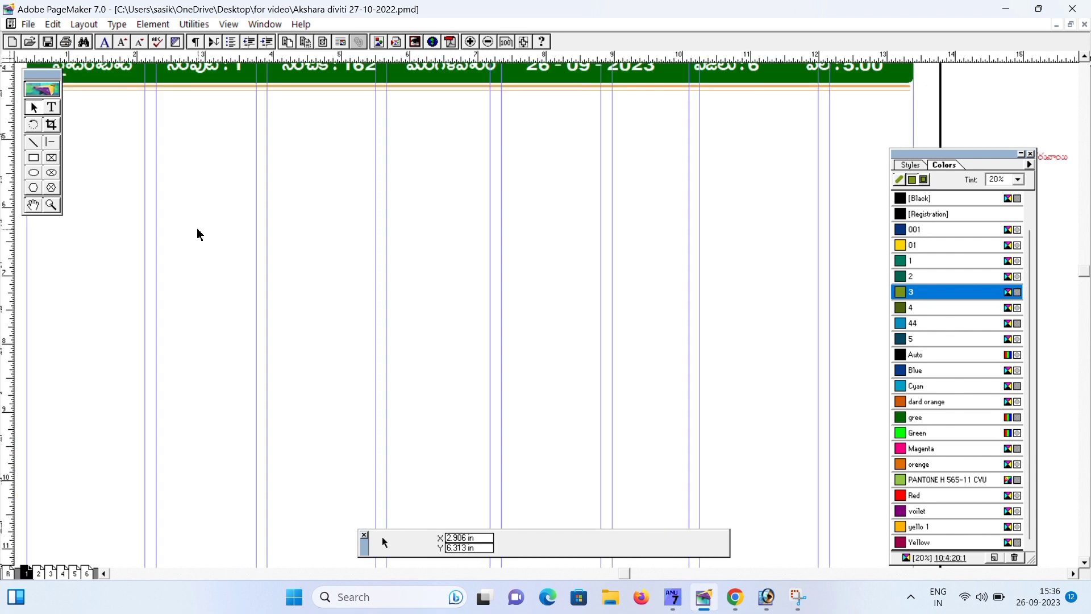
# Step: Place 1.tif with a complete copy in the publication, aligned to the left margin just below the dateline strip
pyautogui.moveTo(198, 229); pyautogui.dragTo(440, 294)
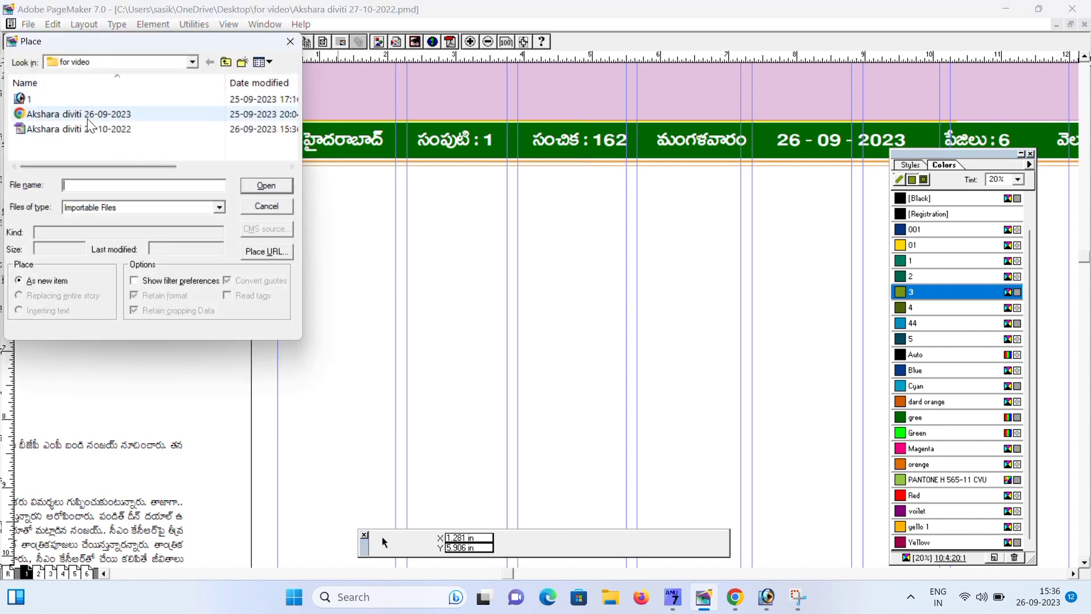
pyautogui.click(45, 100)
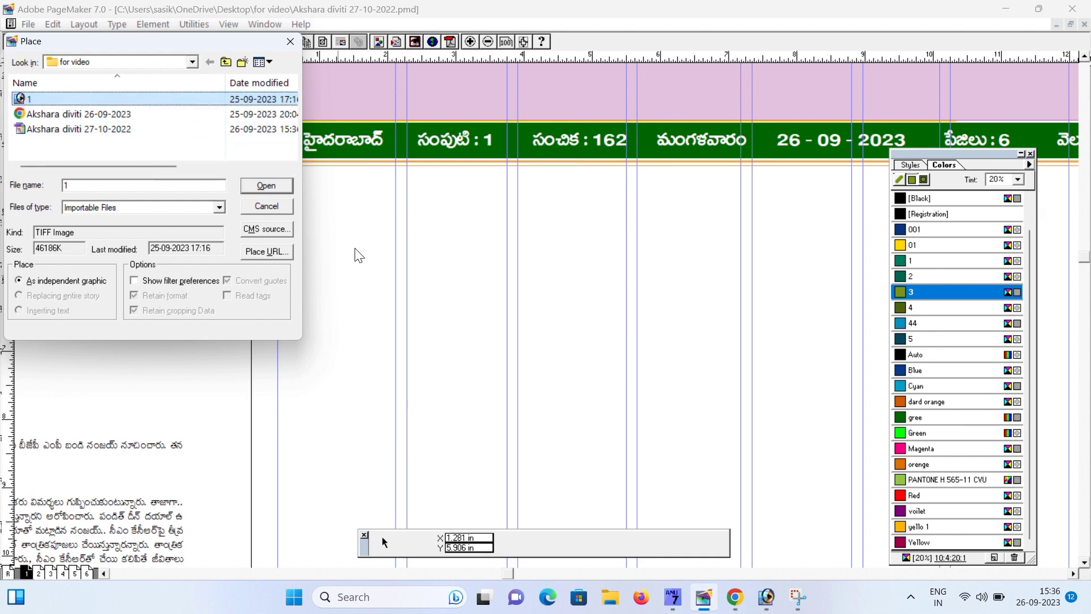
pyautogui.click(260, 190)
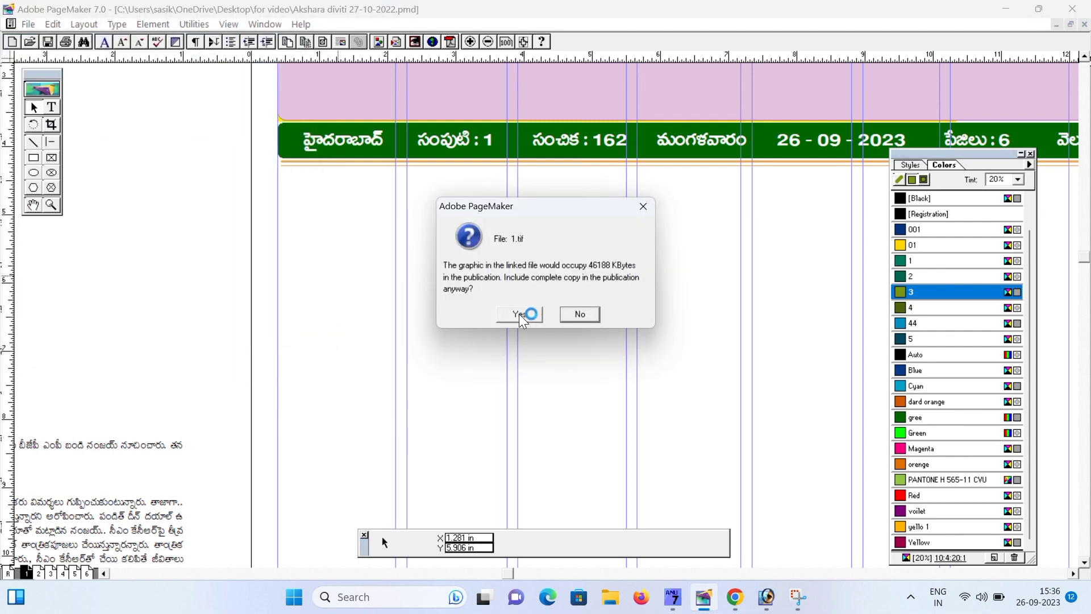
pyautogui.click(518, 311)
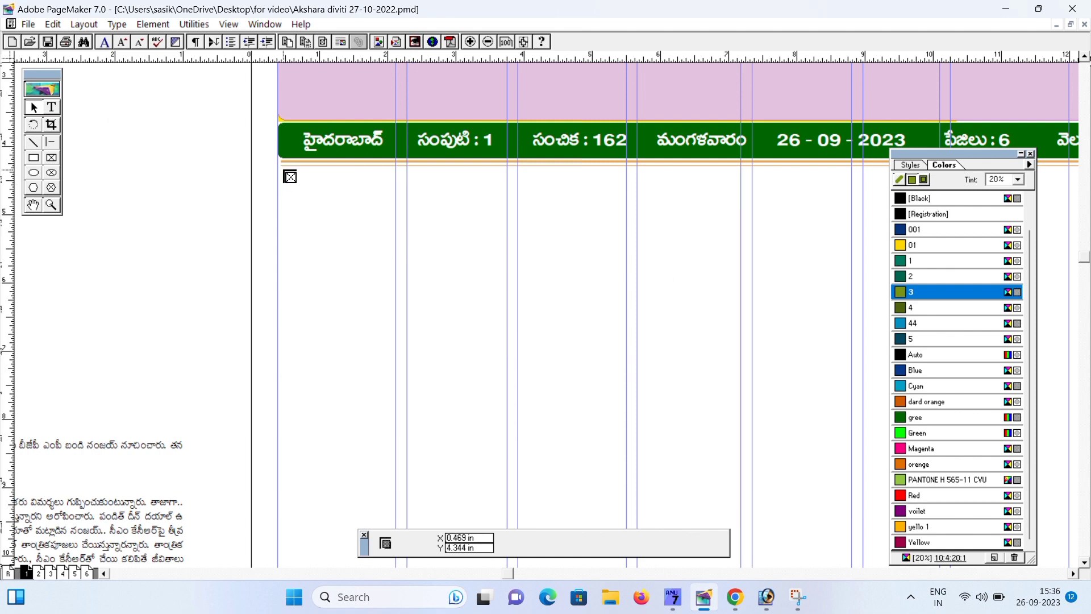
pyautogui.click(278, 167)
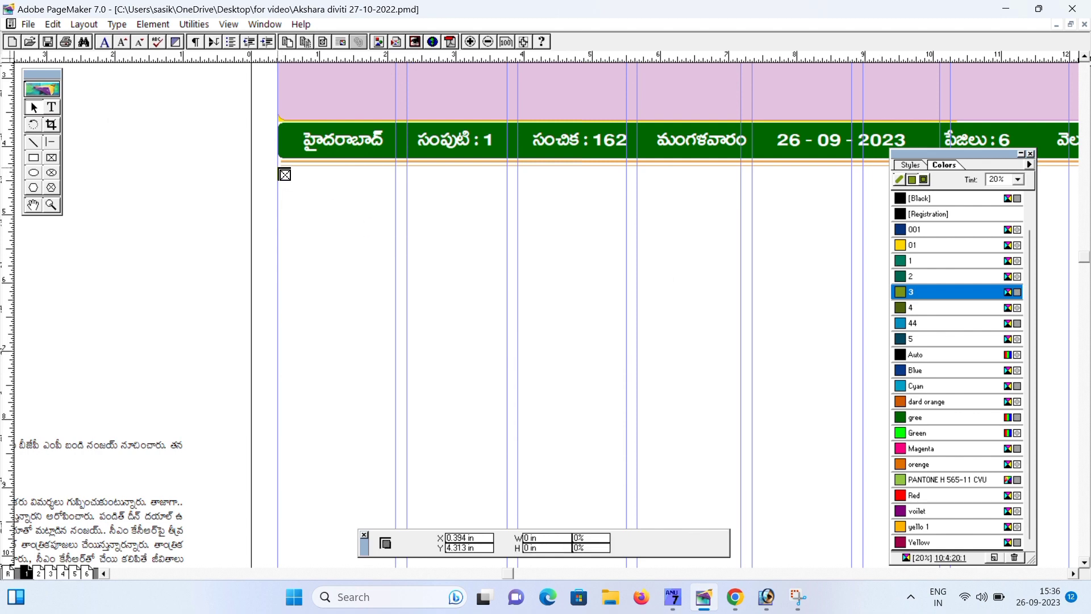
# Step: Examine how the placed headline artwork fits the front page between the dateline strip and the lower stories
pyautogui.moveTo(689, 490); pyautogui.dragTo(425, 294)
pyautogui.moveTo(530, 362); pyautogui.dragTo(443, 295)
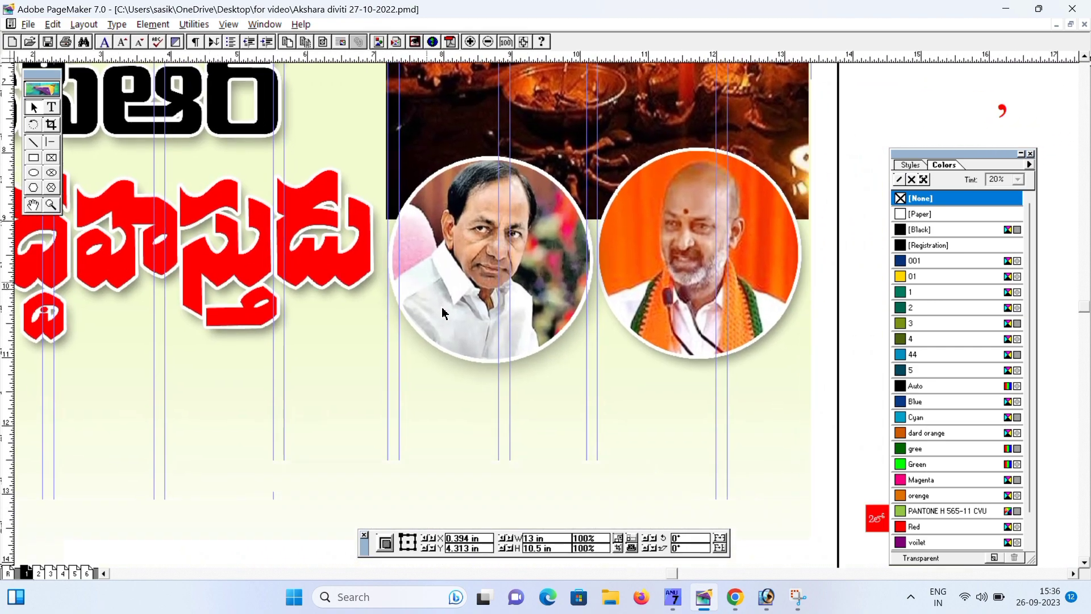
pyautogui.hotkey('ctrl', '7')
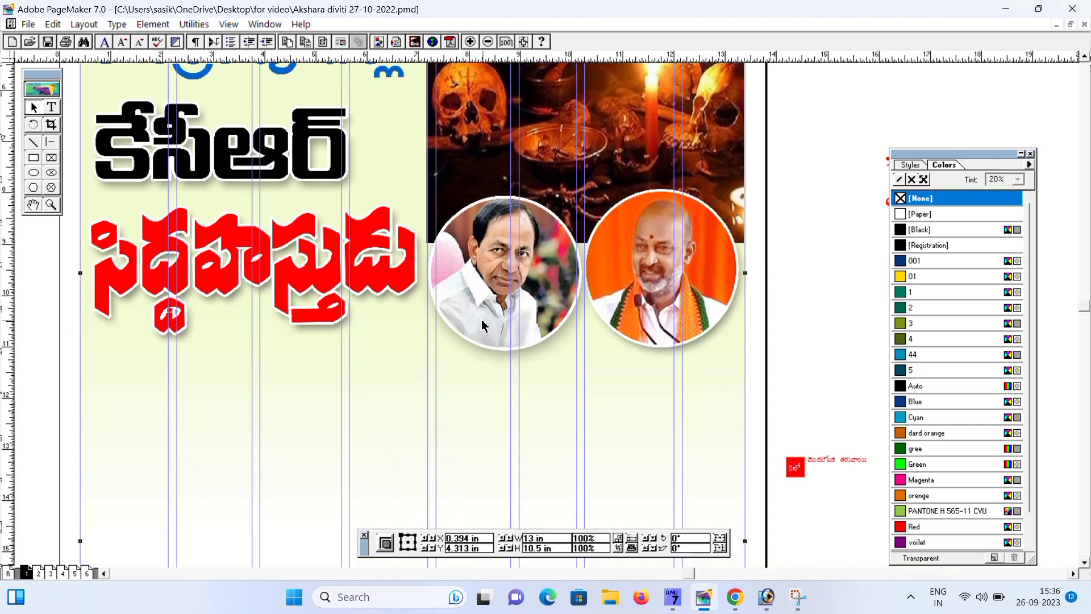
pyautogui.scroll(2, 482, 326)
pyautogui.hscroll(-2, 482, 326)
pyautogui.hotkey('ctrl', 'shift', '0')
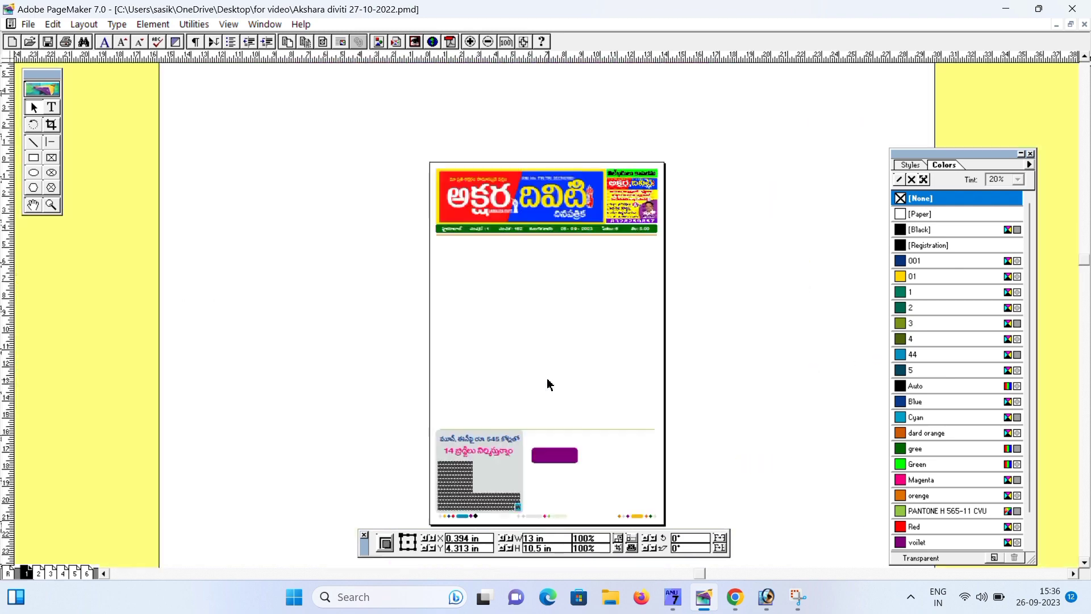
pyautogui.hotkey('ctrl', '+')
pyautogui.hotkey('ctrl', '+')
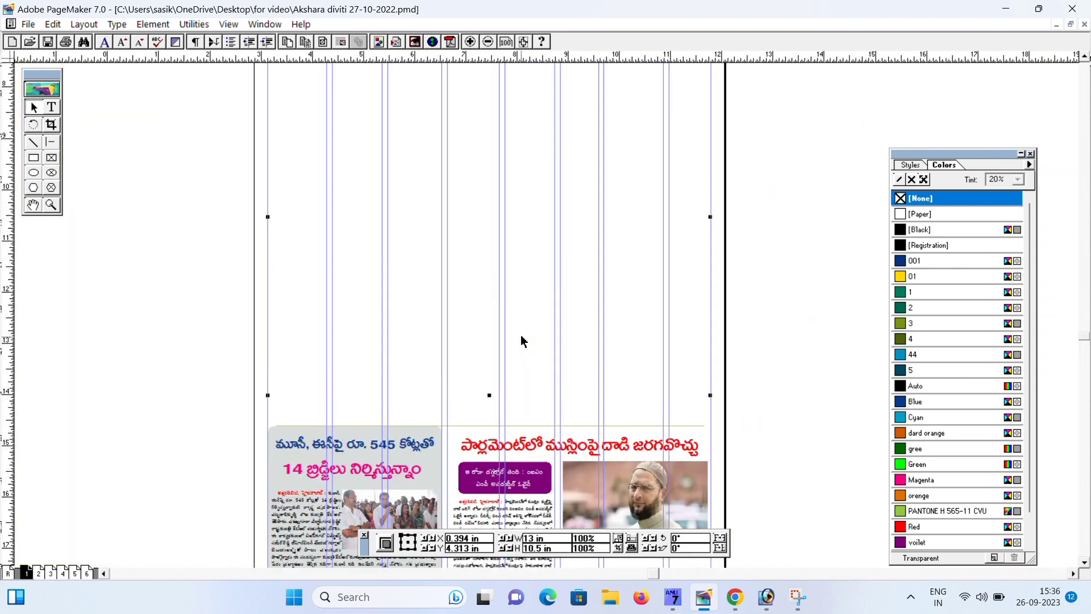
pyautogui.moveTo(492, 310); pyautogui.dragTo(694, 495)
pyautogui.hscroll(-5, 370, 372)
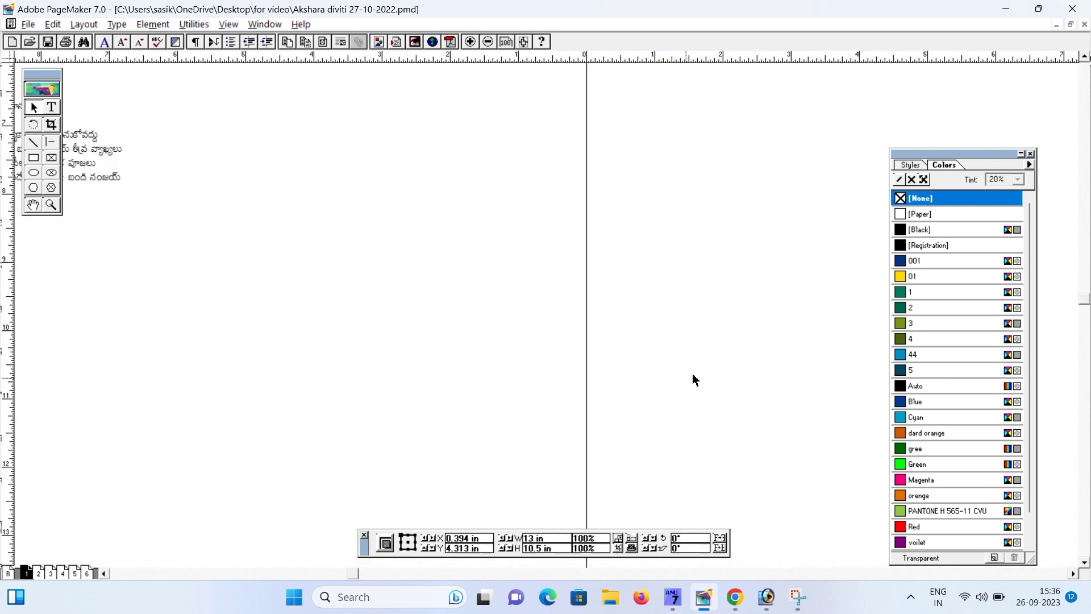
# Step: Copy the four dash-led subheading lines into a new text block below the red headline, set in PriyaankaBold 22 with 28 leading
pyautogui.click(51, 107)
pyautogui.moveTo(268, 234); pyautogui.dragTo(477, 293)
pyautogui.click(304, 292)
pyautogui.moveTo(330, 237); pyautogui.dragTo(124, 194)
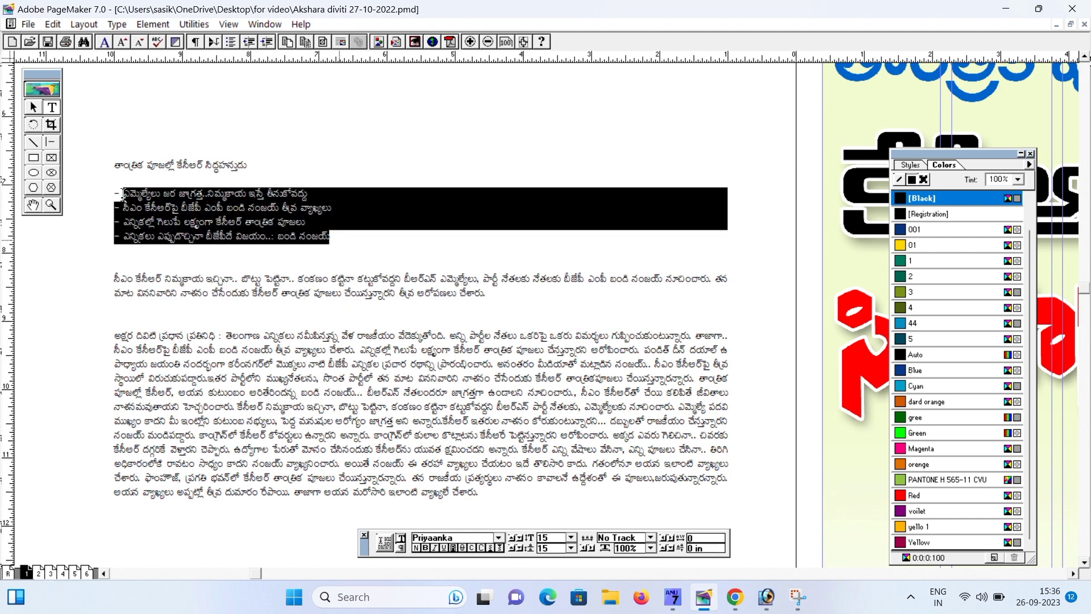
pyautogui.scroll(-3, 477, 319)
pyautogui.hscroll(8, 477, 318)
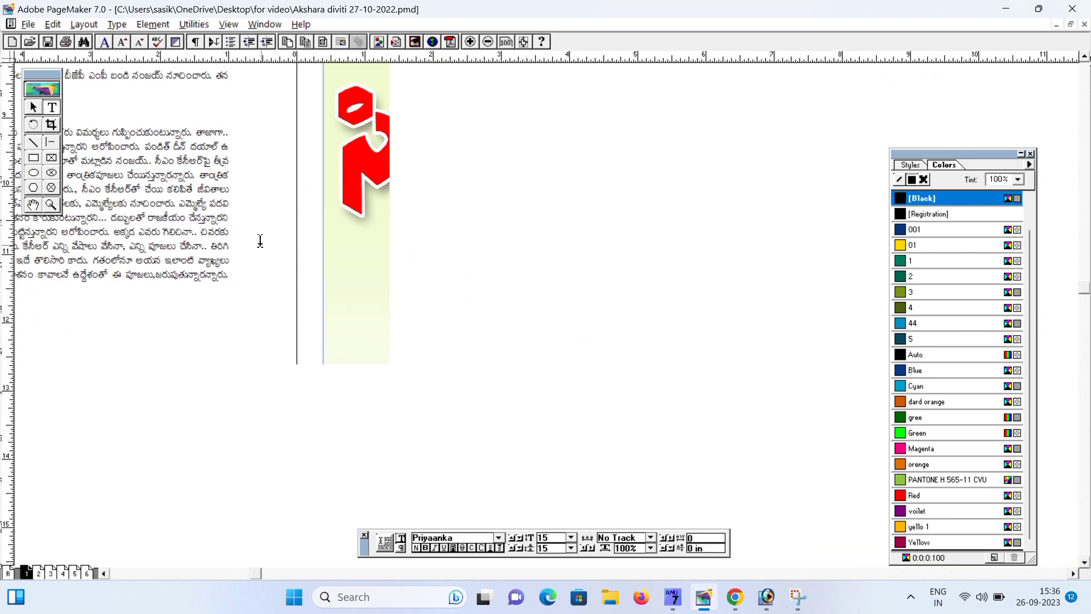
pyautogui.moveTo(278, 276); pyautogui.dragTo(475, 508)
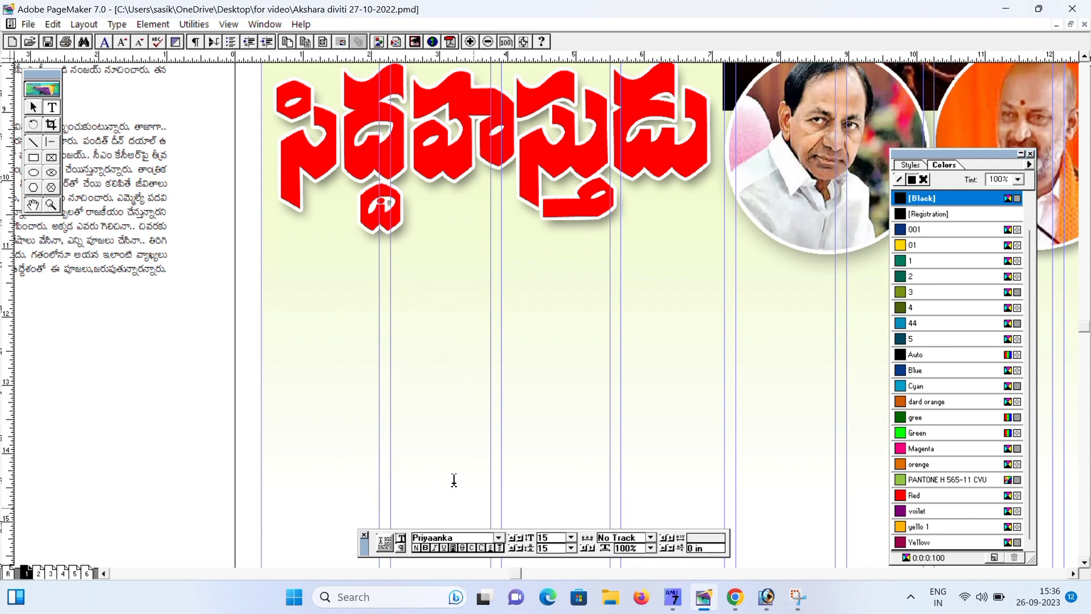
pyautogui.hotkey('ctrl', 'v')
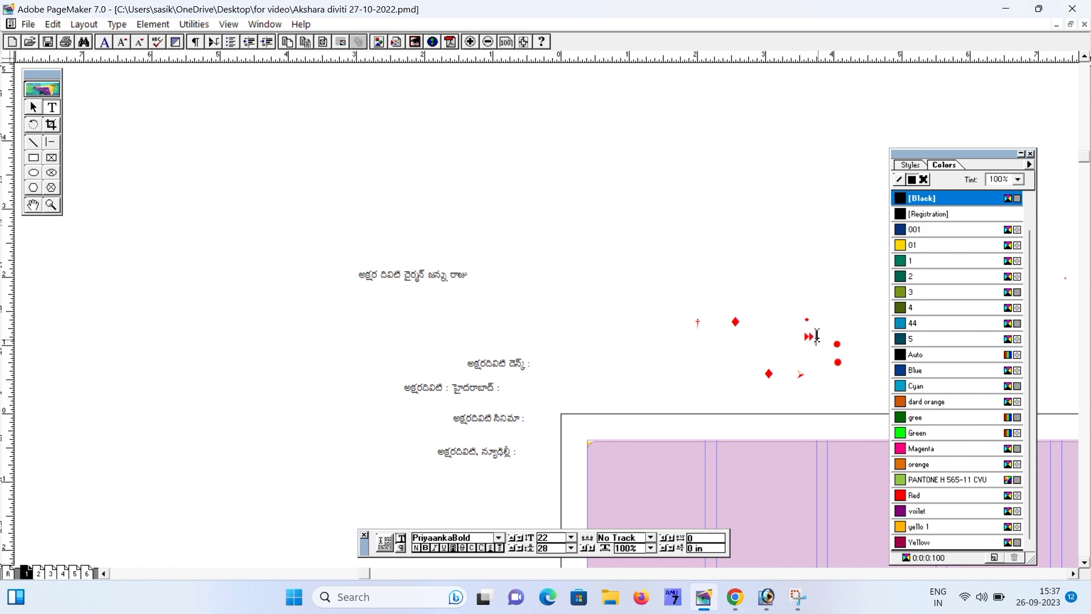
# Step: Copy the red double-arrow symbol from the pasteboard and replace the first subheading's dash with it
pyautogui.moveTo(816, 335); pyautogui.dragTo(792, 336)
pyautogui.hotkey('ctrl', 'c')
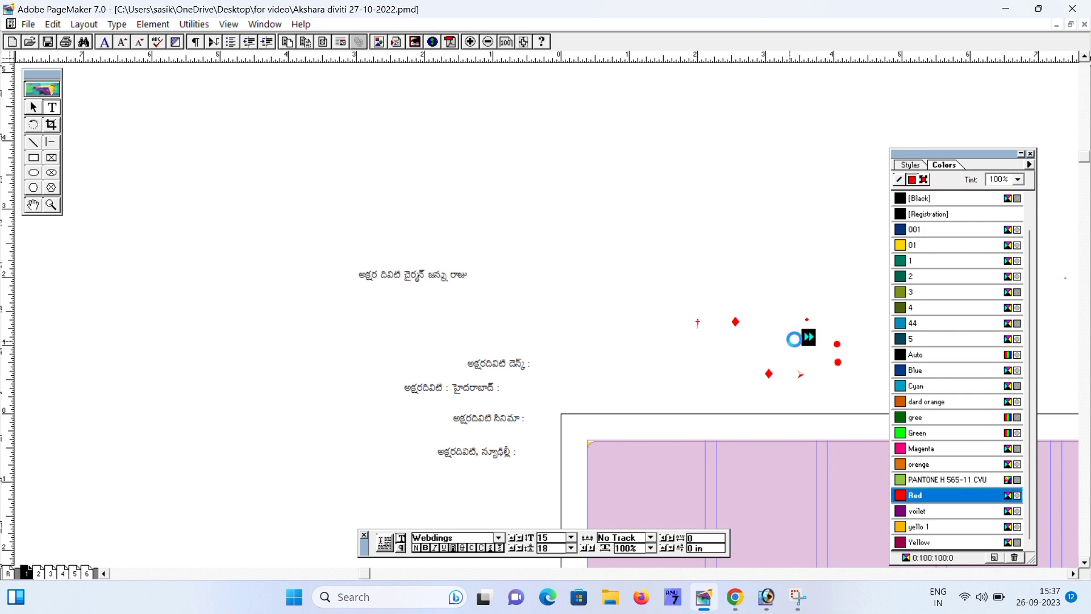
pyautogui.moveTo(421, 228); pyautogui.dragTo(410, 77)
pyautogui.moveTo(481, 478); pyautogui.dragTo(413, 77)
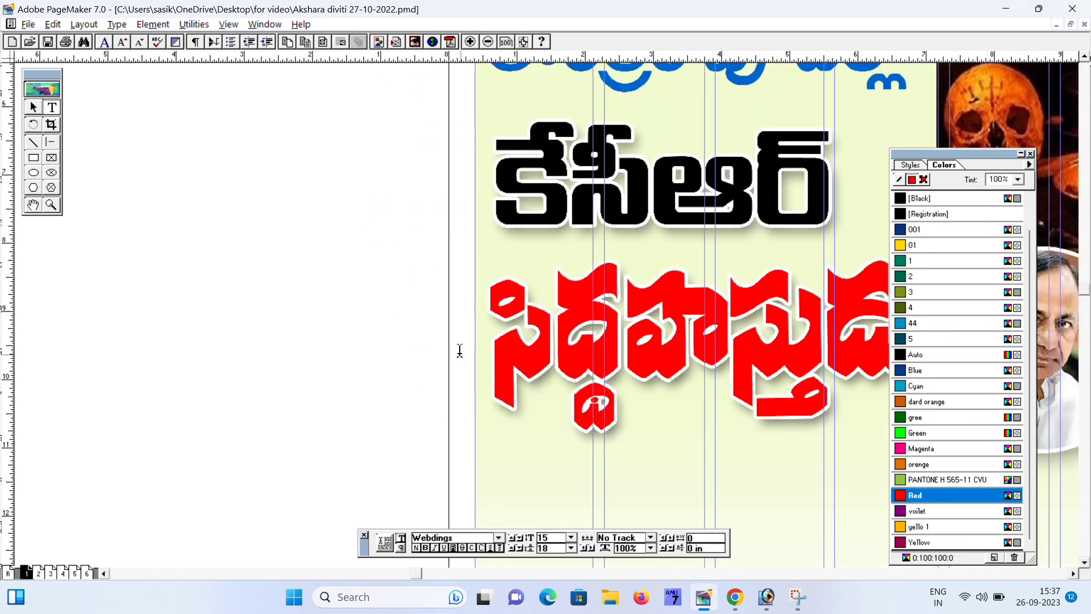
pyautogui.moveTo(458, 350); pyautogui.dragTo(289, 151)
pyautogui.moveTo(333, 295); pyautogui.dragTo(319, 295)
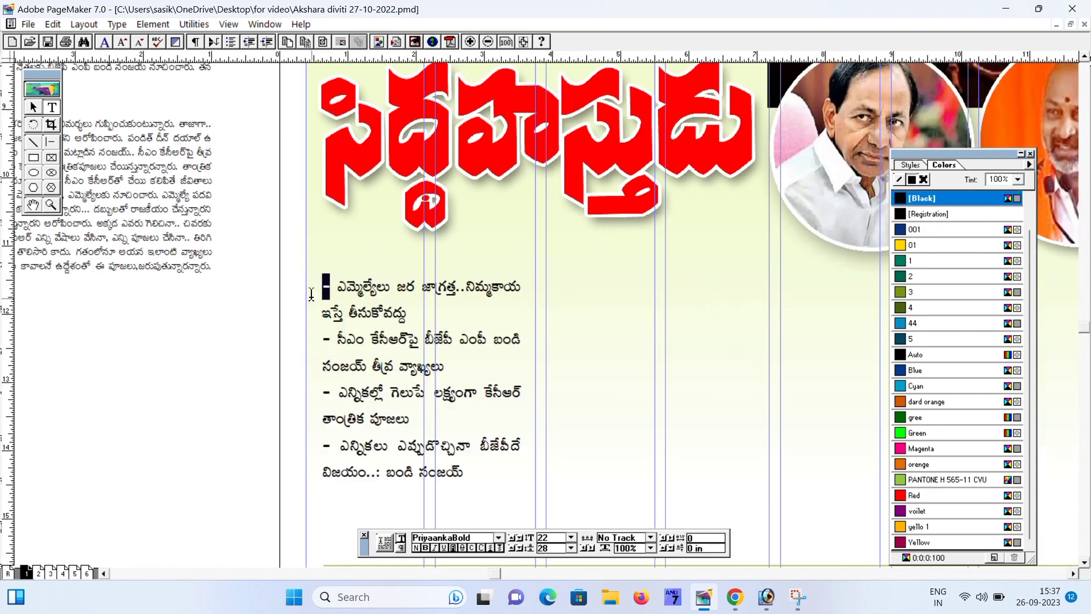
pyautogui.hotkey('ctrl', 'v')
# Step: Replace the dashes of the remaining three subheadings with the copied red double-arrow symbol
pyautogui.moveTo(332, 340); pyautogui.dragTo(318, 341)
pyautogui.hotkey('ctrl', 'v')
pyautogui.moveTo(332, 392); pyautogui.dragTo(319, 393)
pyautogui.hotkey('ctrl', 'v')
pyautogui.moveTo(333, 445); pyautogui.dragTo(315, 447)
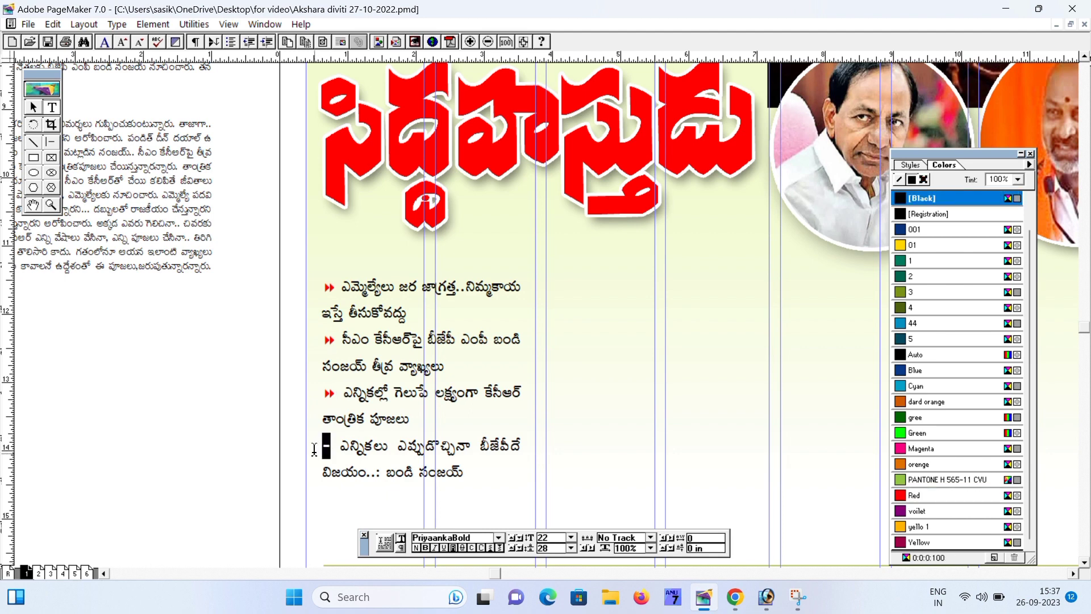
pyautogui.hotkey('ctrl', 'v')
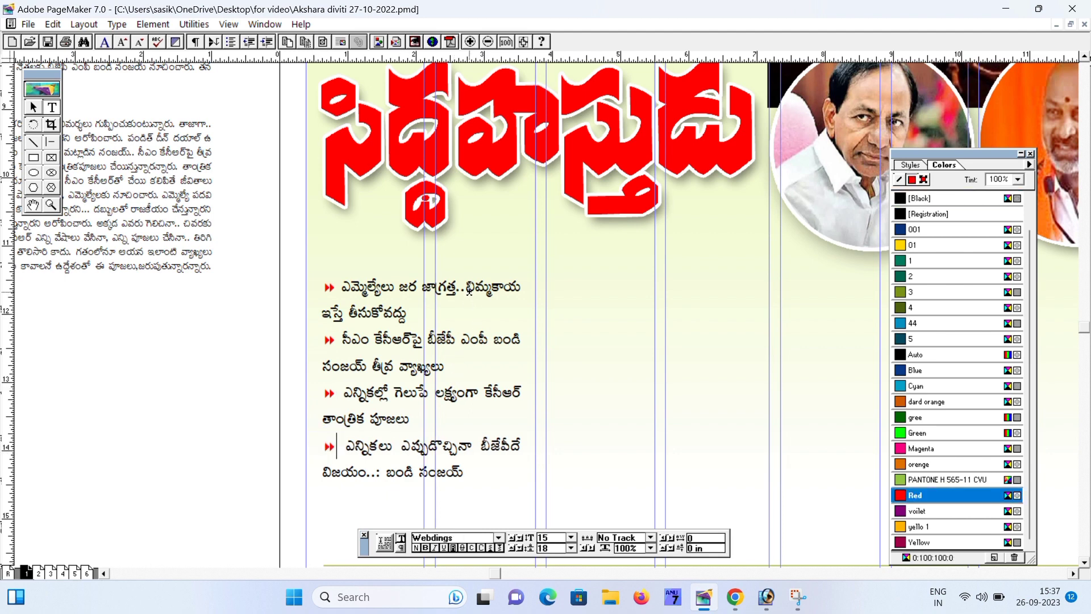
# Step: Break the first two subheadings into two lines each and indent their second lines with a tab
pyautogui.click(470, 290)
pyautogui.press('Return')
pyautogui.press('Tab')
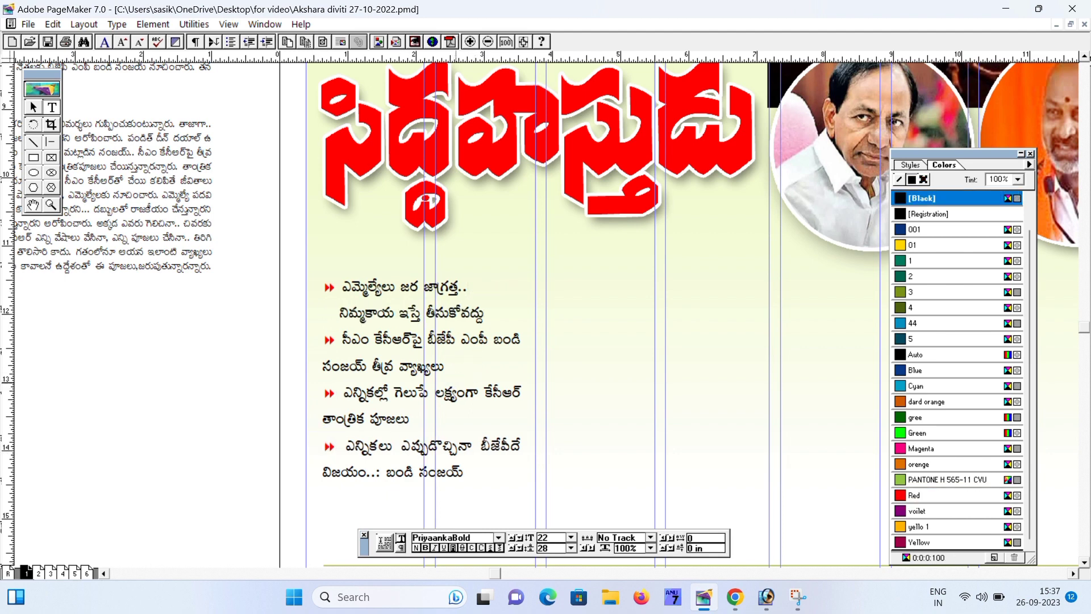
pyautogui.click(493, 340)
pyautogui.press('Return')
pyautogui.press('Tab')
# Step: Split the third and fourth subheadings into two lines each, with their second lines indented under the text
pyautogui.scroll(-1, 483, 363)
pyautogui.click(482, 377)
pyautogui.press('Return')
pyautogui.press('Tab')
pyautogui.moveTo(483, 410); pyautogui.dragTo(474, 365)
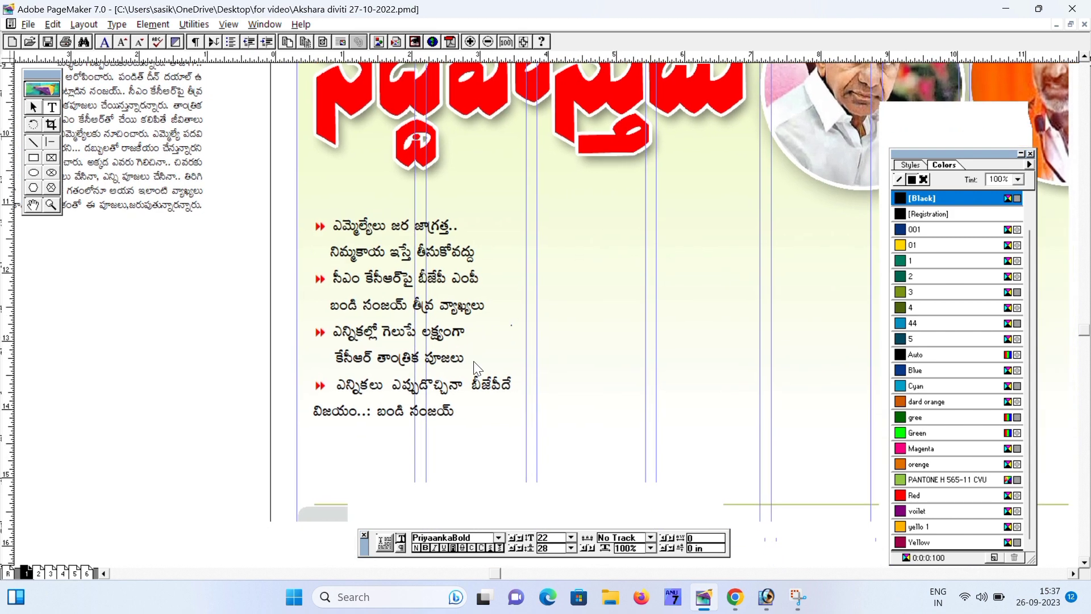
pyautogui.scroll(-1, 477, 375)
pyautogui.click(513, 372)
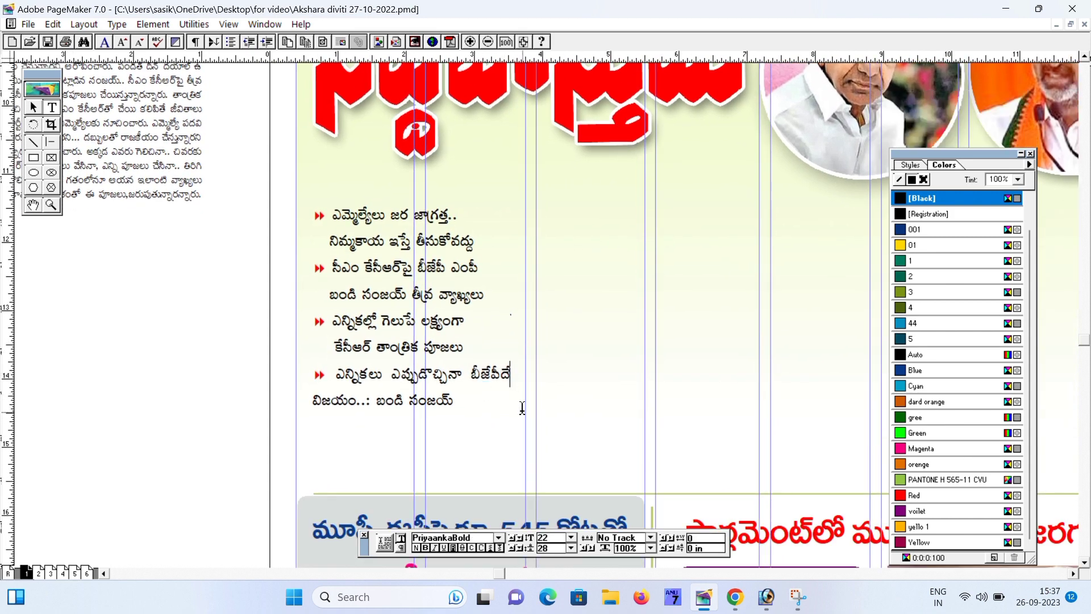
pyautogui.press('Return')
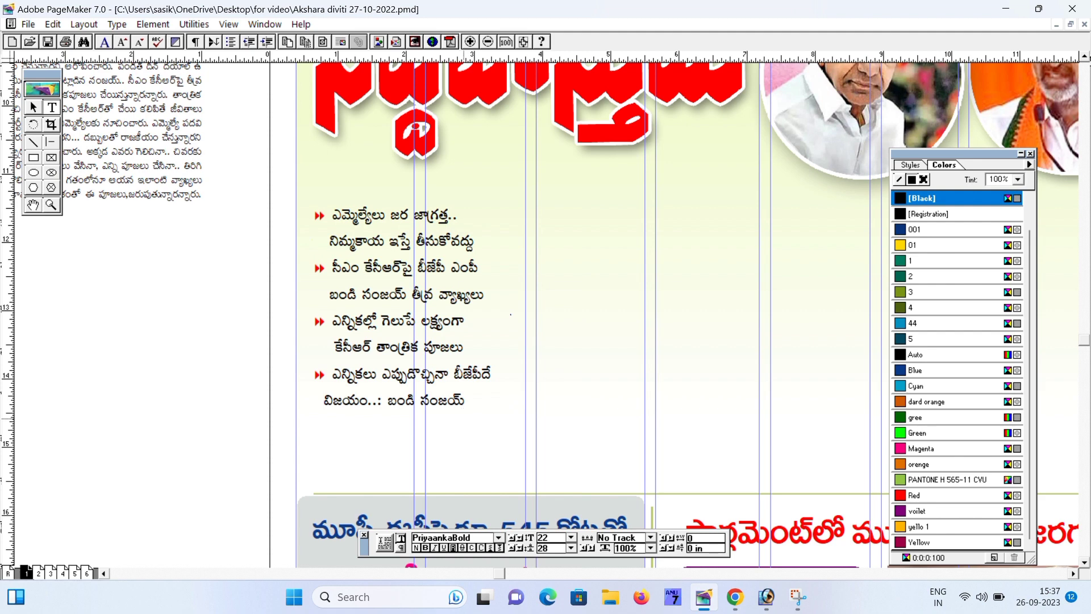
# Step: Move the bulleted subheading block slightly up and draw a rounded rectangle about 3.34 by 3.53 in over it
pyautogui.click(33, 107)
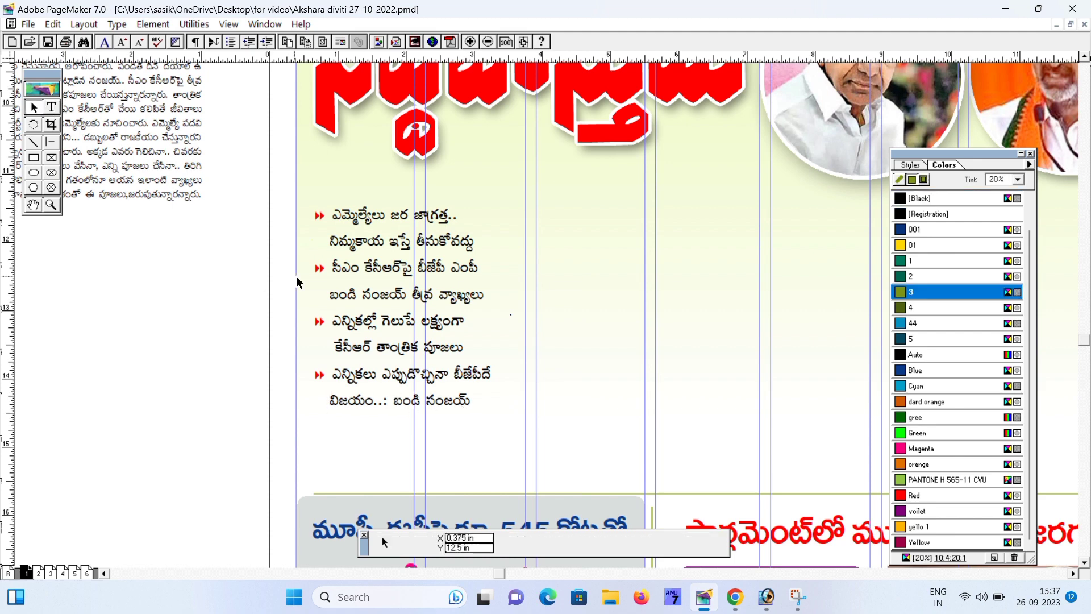
pyautogui.click(357, 267)
pyautogui.moveTo(356, 267); pyautogui.dragTo(362, 267)
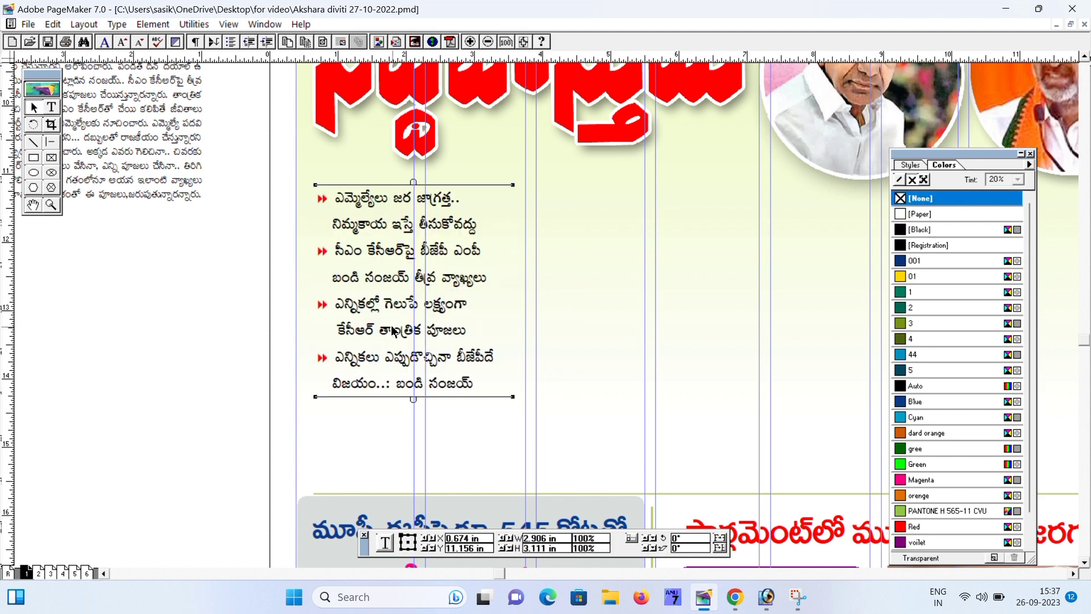
pyautogui.click(42, 161)
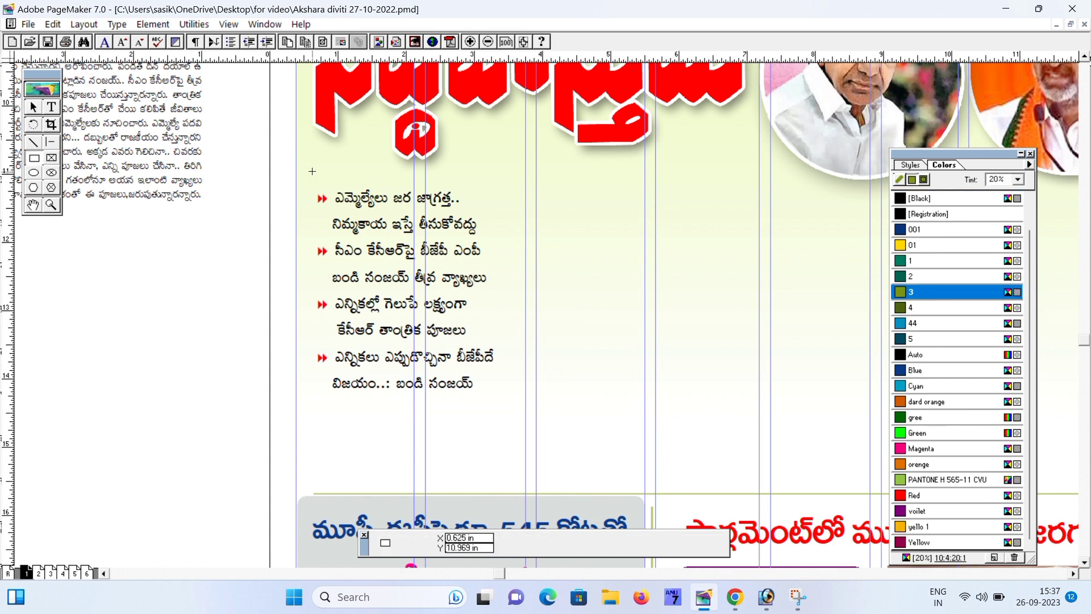
pyautogui.moveTo(298, 176); pyautogui.dragTo(525, 414)
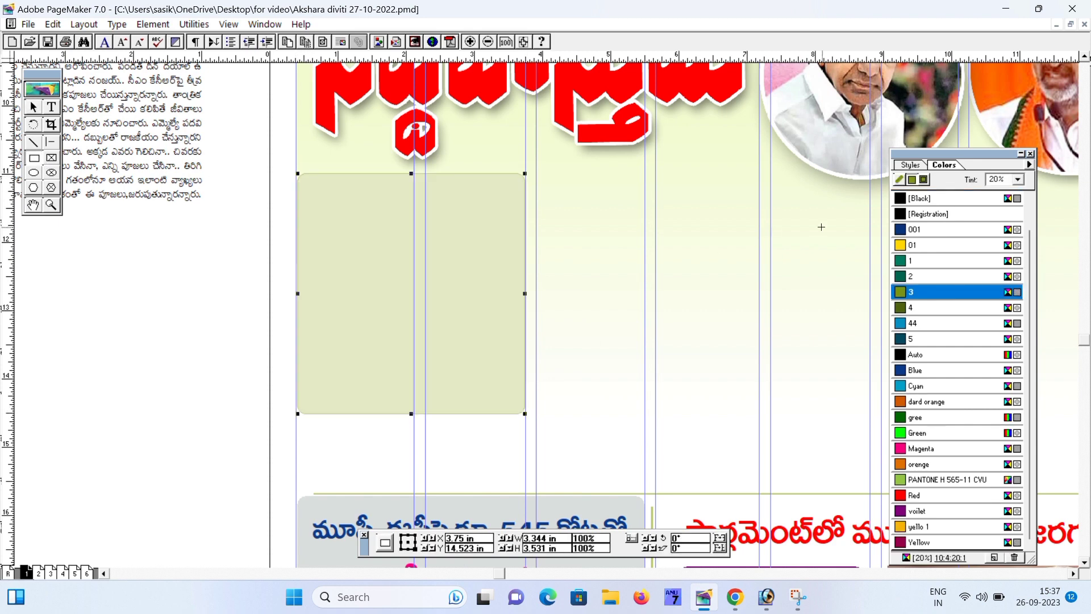
# Step: Remove the outline of the subheading rectangle and fill it with colour 4 at 100% tint
pyautogui.click(899, 179)
pyautogui.moveTo(1027, 238); pyautogui.dragTo(1025, 184)
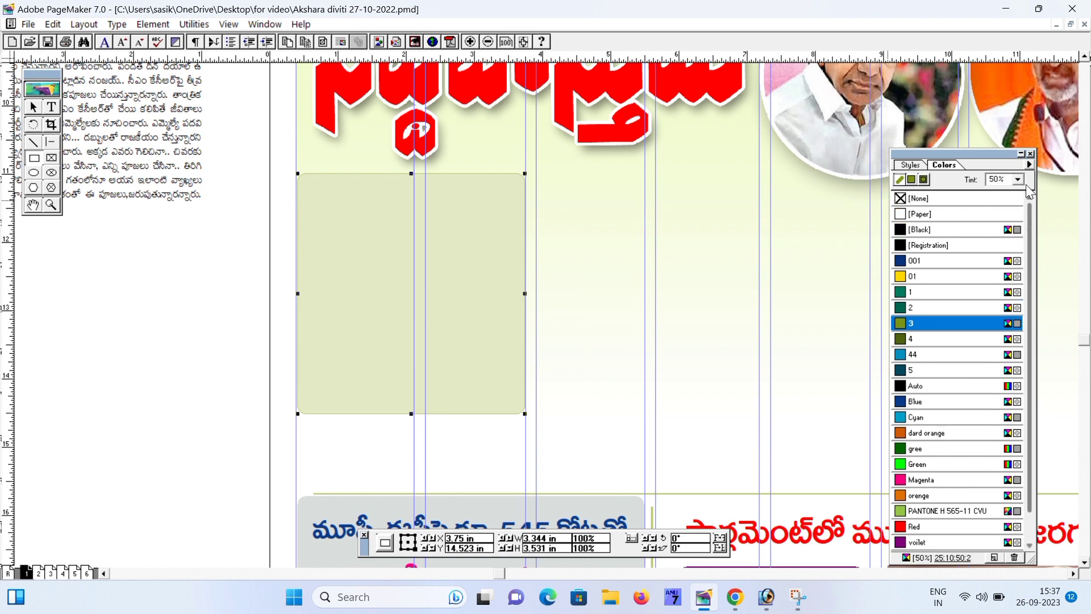
pyautogui.click(912, 179)
pyautogui.scroll(-2, 926, 269)
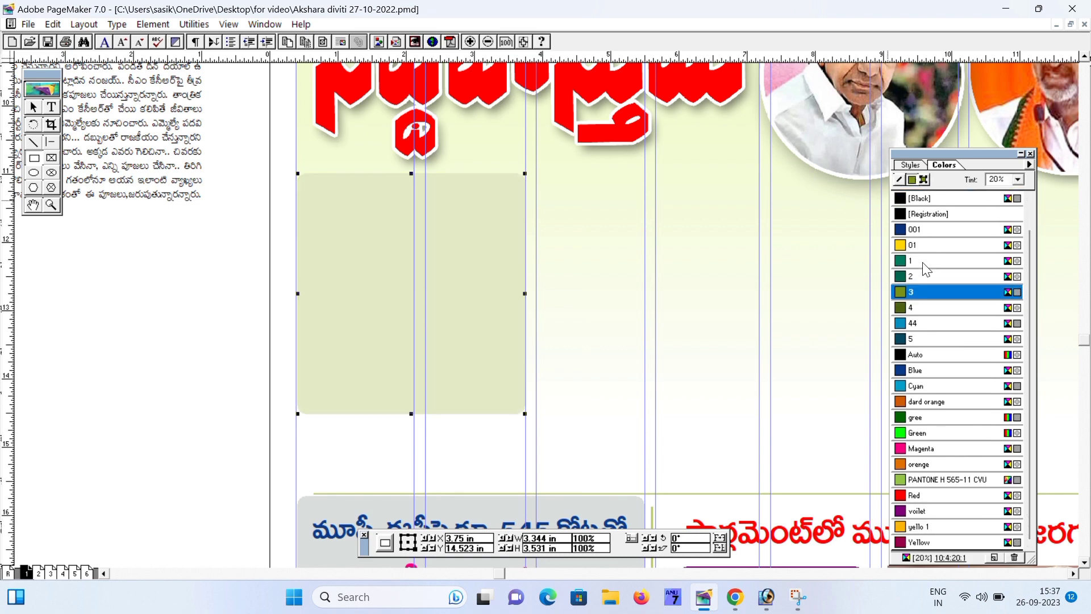
pyautogui.click(916, 308)
pyautogui.click(1000, 180)
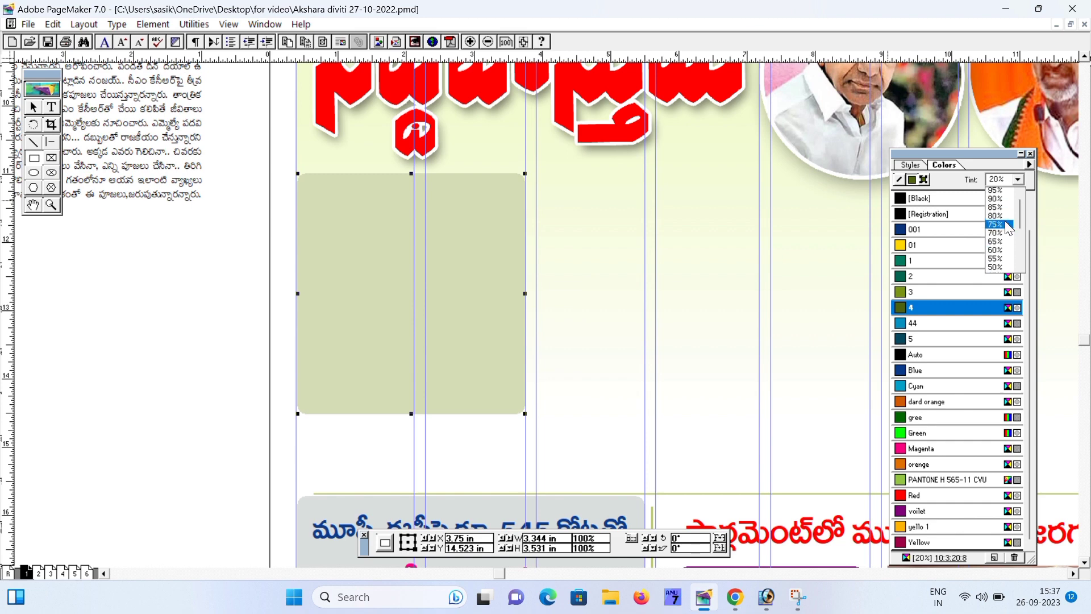
pyautogui.click(999, 192)
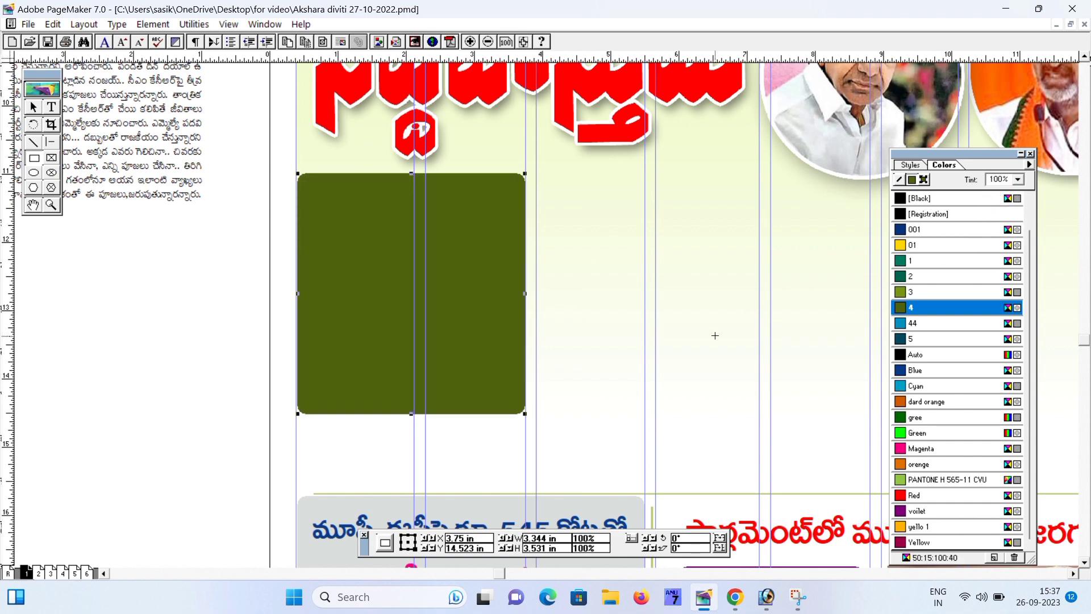
# Step: Arrange the dark green rectangle behind the subheadings, with the large background artwork behind the rectangle
pyautogui.hotkey('ctrl', 'shift', '[')
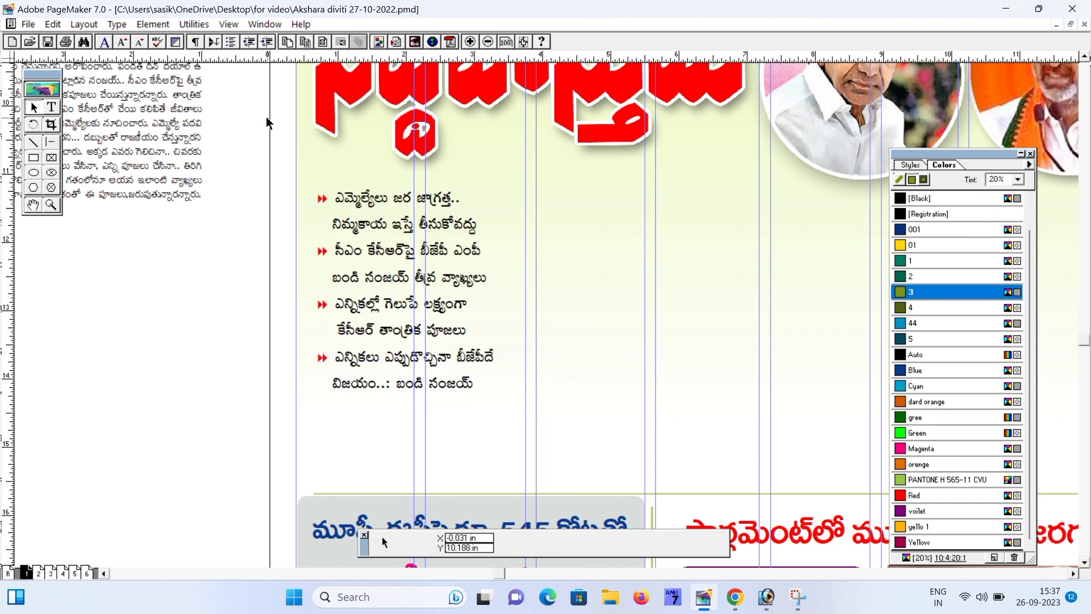
pyautogui.click(336, 112)
pyautogui.press('Delete')
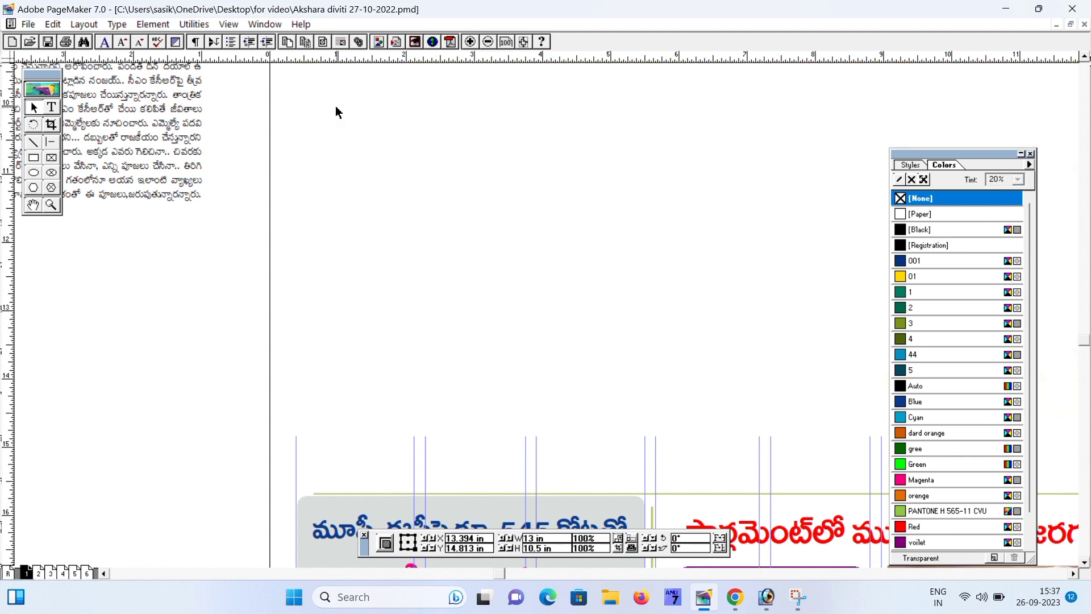
pyautogui.hotkey('ctrl', 'z')
# Step: Colour all the subheading text and its double-arrow bullets with [Paper]
pyautogui.click(52, 107)
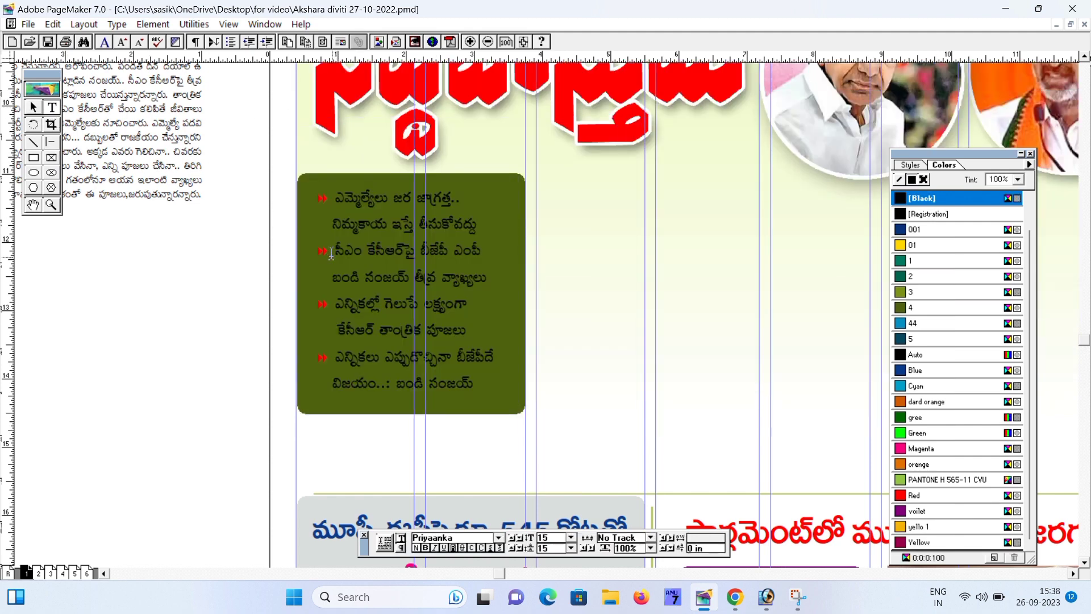
pyautogui.click(341, 257)
pyautogui.hotkey('ctrl', 'a')
pyautogui.scroll(2, 1015, 242)
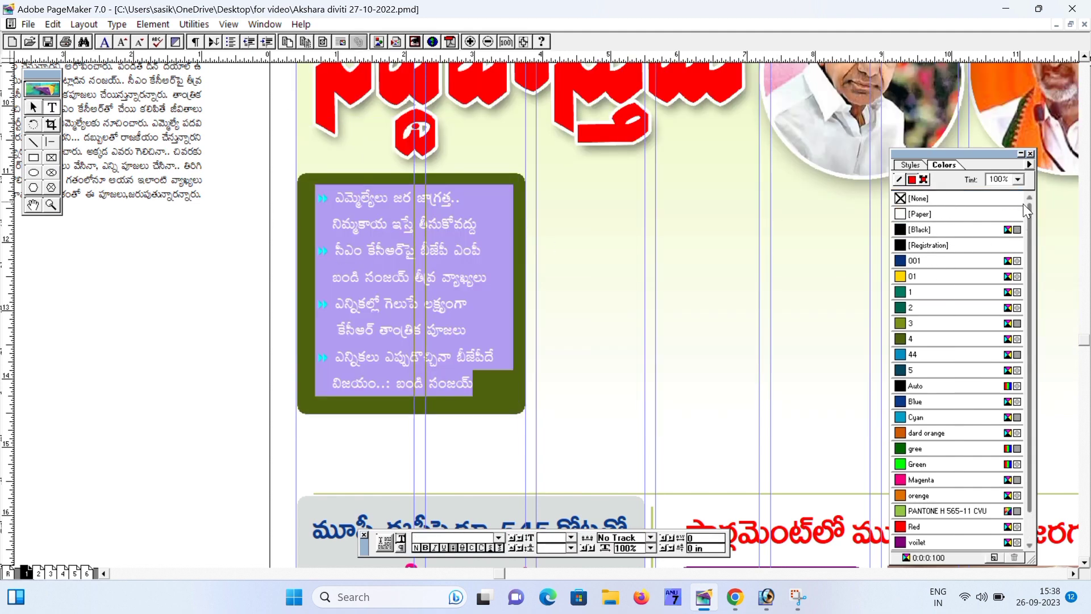
pyautogui.click(921, 213)
pyautogui.click(117, 297)
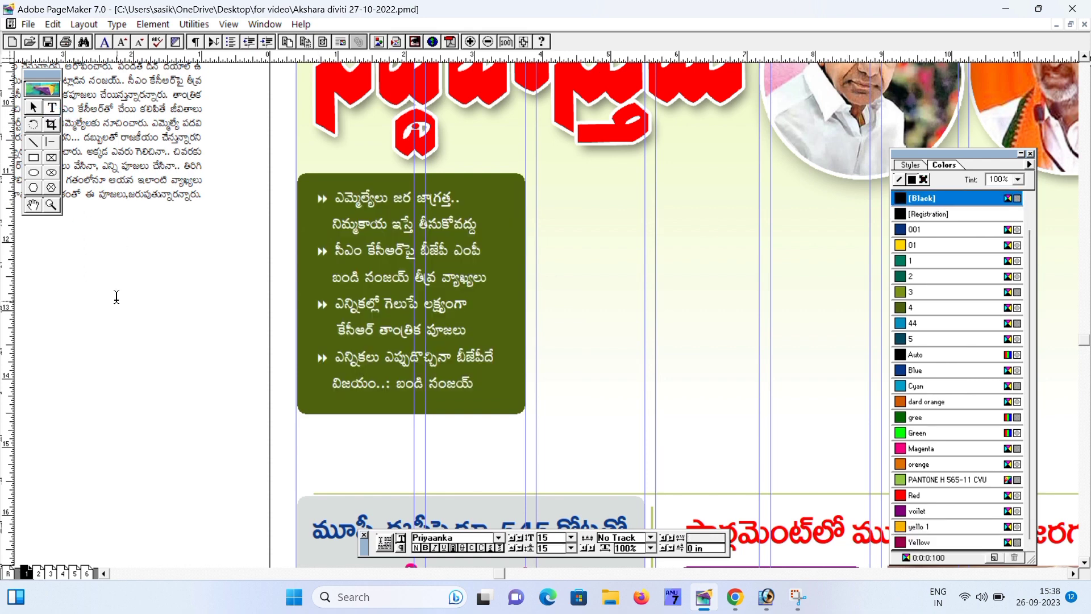
# Step: Nudge the subheading text up and shorten the dark green rectangle from its lower edge to fit around it
pyautogui.click(33, 107)
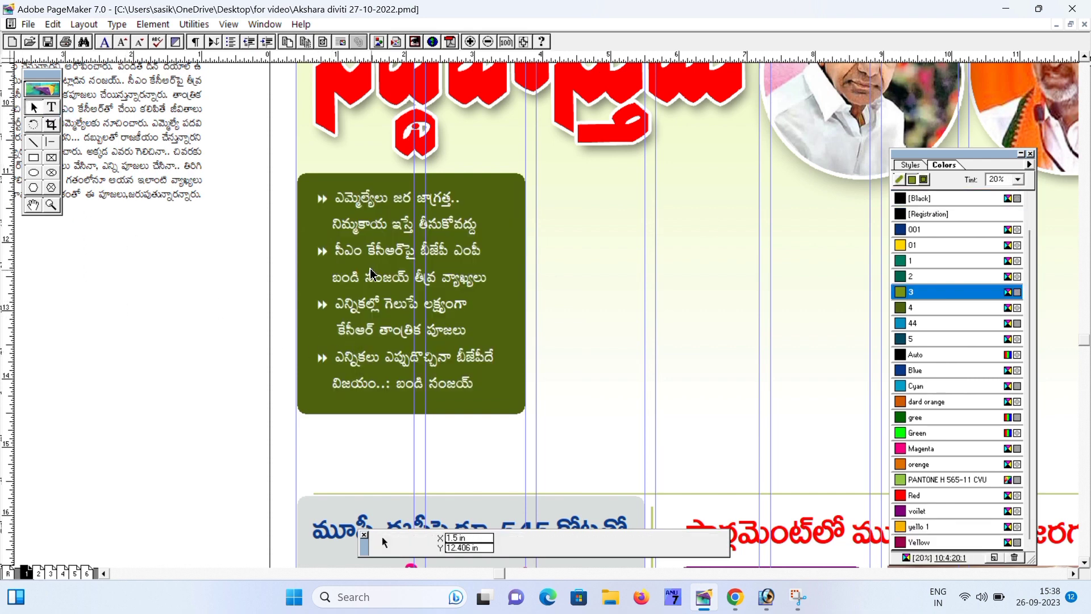
pyautogui.click(372, 276)
pyautogui.moveTo(399, 414); pyautogui.dragTo(401, 405)
pyautogui.click(176, 360)
# Step: Copy the two-line intro paragraph from the pasteboard story and paste it into a wide text block under the two portraits
pyautogui.click(51, 107)
pyautogui.moveTo(71, 122); pyautogui.dragTo(377, 390)
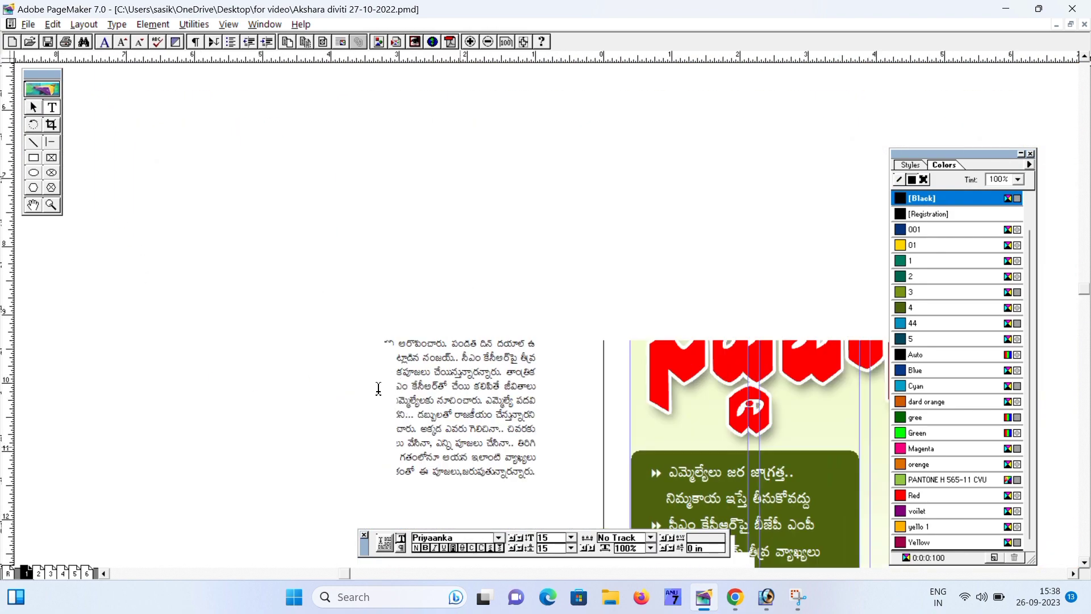
pyautogui.moveTo(199, 321); pyautogui.dragTo(466, 347)
pyautogui.moveTo(554, 322); pyautogui.dragTo(56, 300)
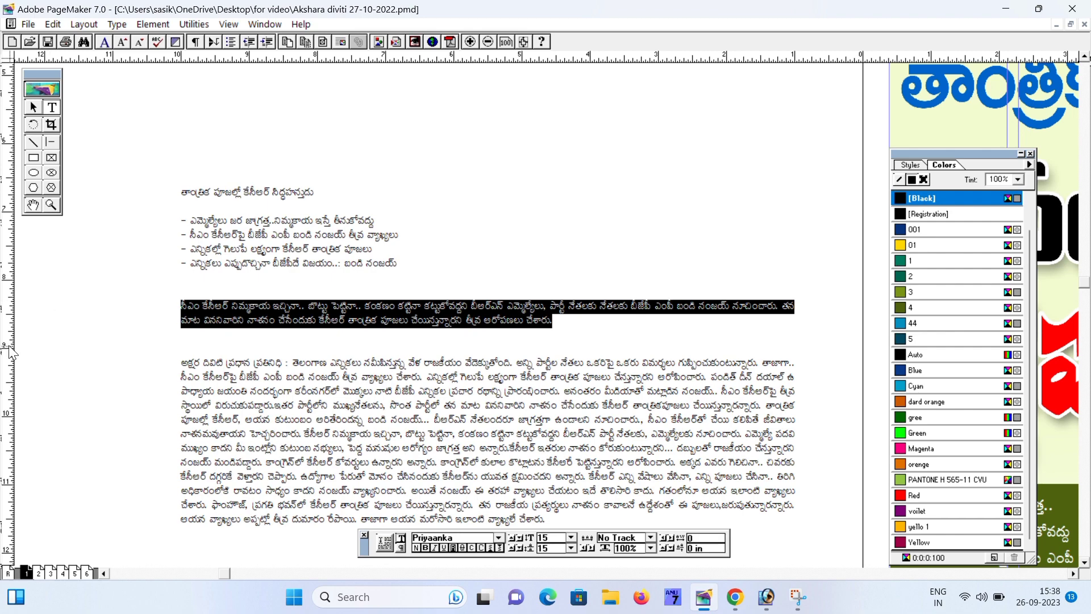
pyautogui.moveTo(654, 404); pyautogui.dragTo(20, 294)
pyautogui.hscroll(10, 235, 284)
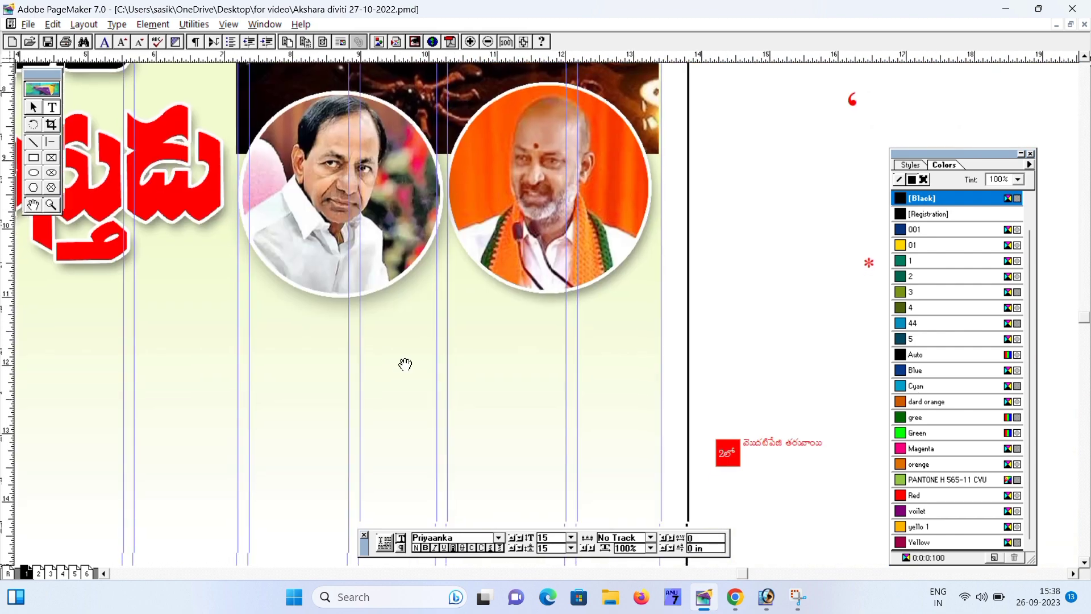
pyautogui.scroll(-2, 294, 263)
pyautogui.moveTo(282, 243); pyautogui.dragTo(668, 332)
pyautogui.hotkey('ctrl', 'v')
# Step: Format the pasted intro paragraph in PriyaankaBold, 20 points with 25-point leading, and centre it
pyautogui.hotkey('ctrl', 'a')
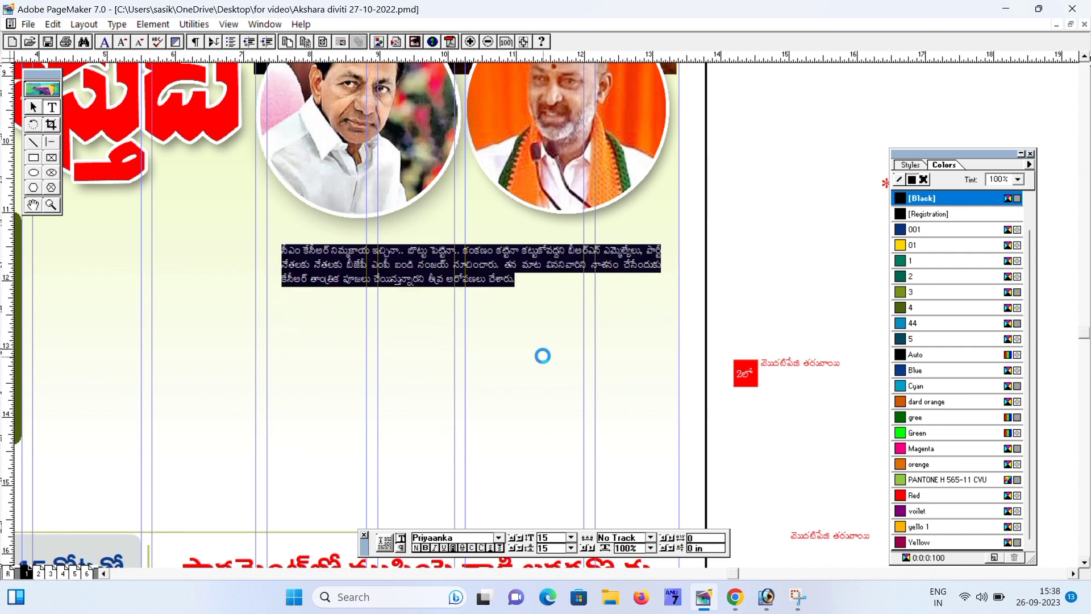
pyautogui.hotkey('ctrl', 't')
pyautogui.press('Tab')
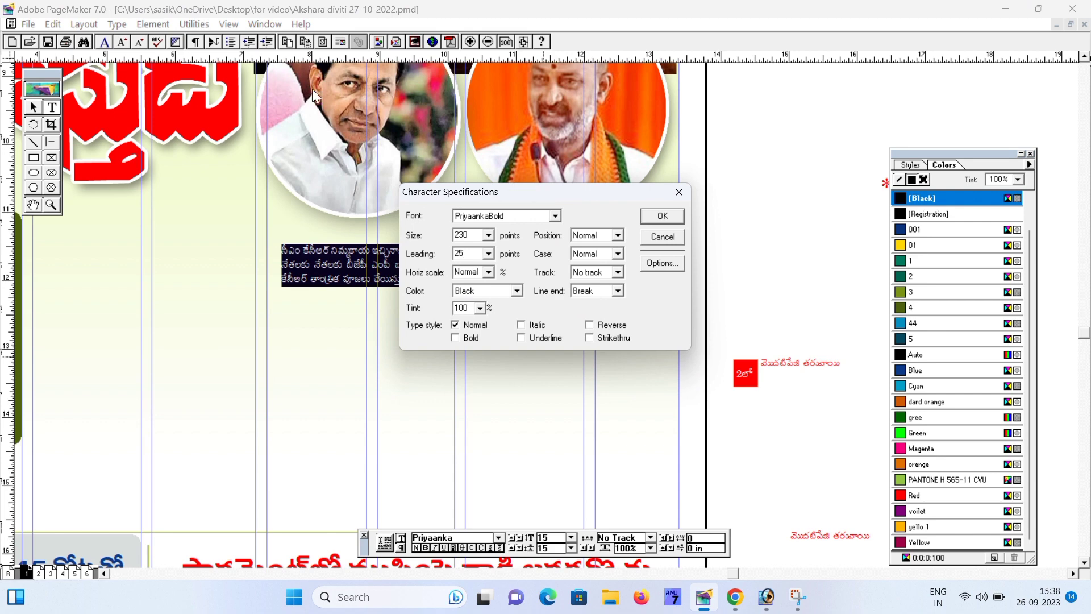
pyautogui.write('20')
pyautogui.press('Return')
pyautogui.hotkey('ctrl', 'shift', 'c')
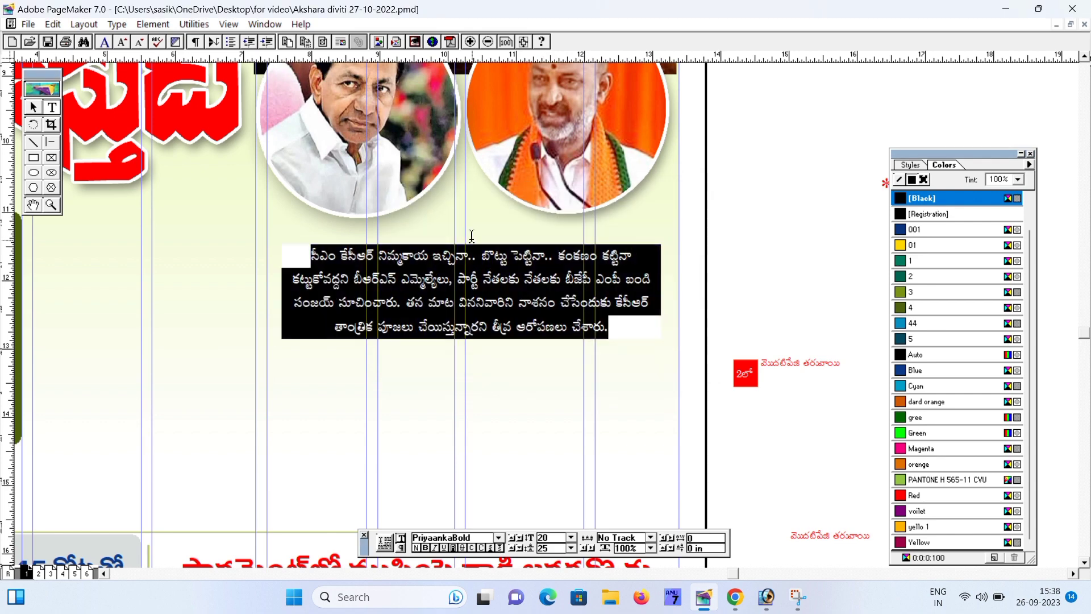
# Step: Set the intro paragraph's size to 18 points and its leading to 22 points
pyautogui.hotkey('ctrl', 't')
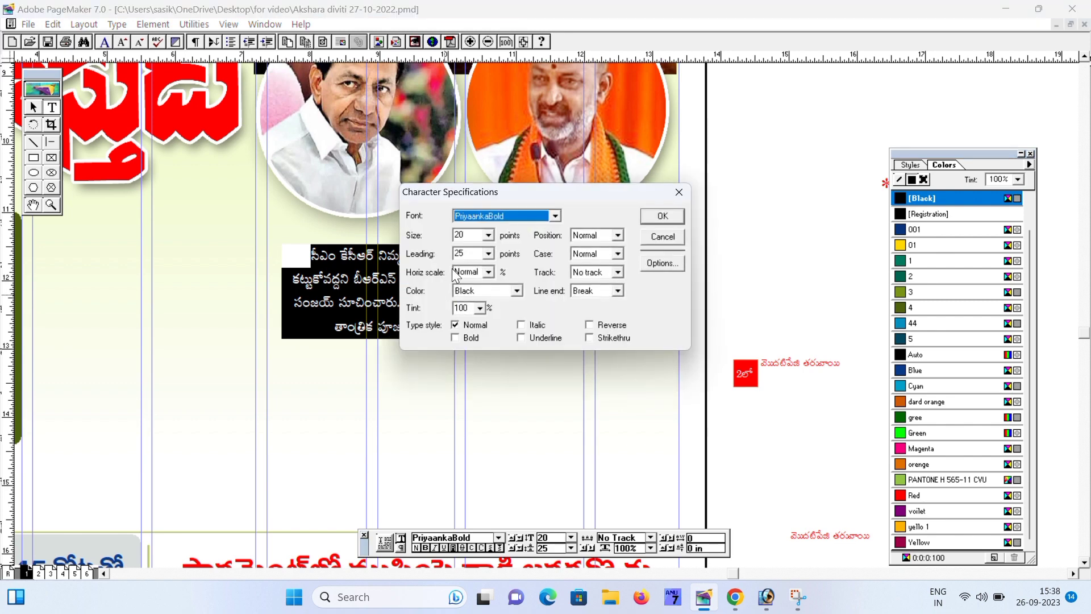
pyautogui.doubleClick(474, 235)
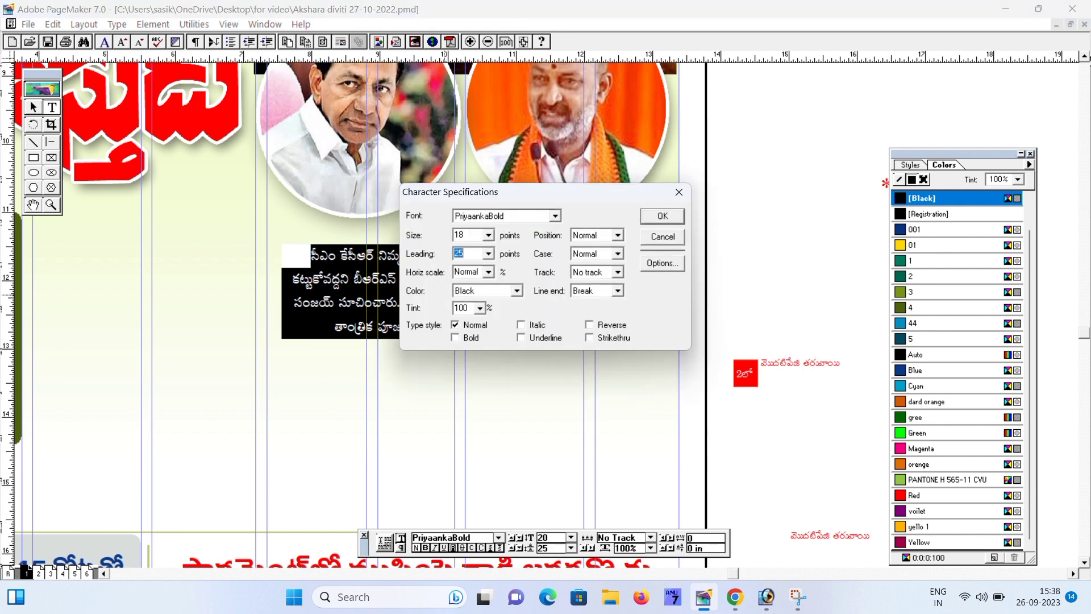
pyautogui.write('22')
pyautogui.press('Return')
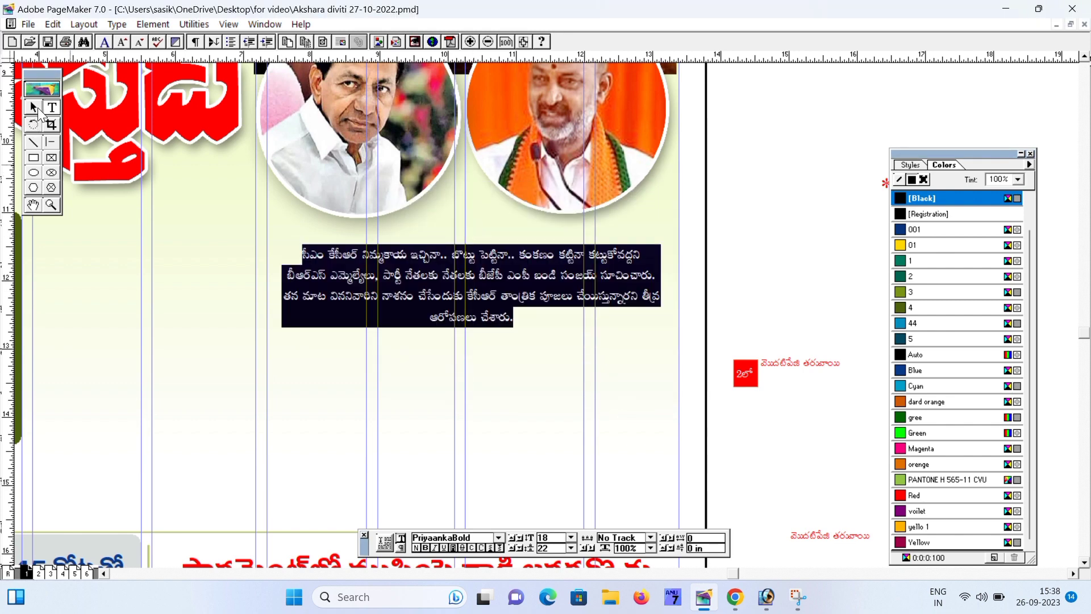
# Step: Narrow the intro text block to about 5.31 in and nudge it right to centre it under the portraits
pyautogui.click(35, 108)
pyautogui.click(604, 296)
pyautogui.moveTo(660, 328); pyautogui.dragTo(643, 335)
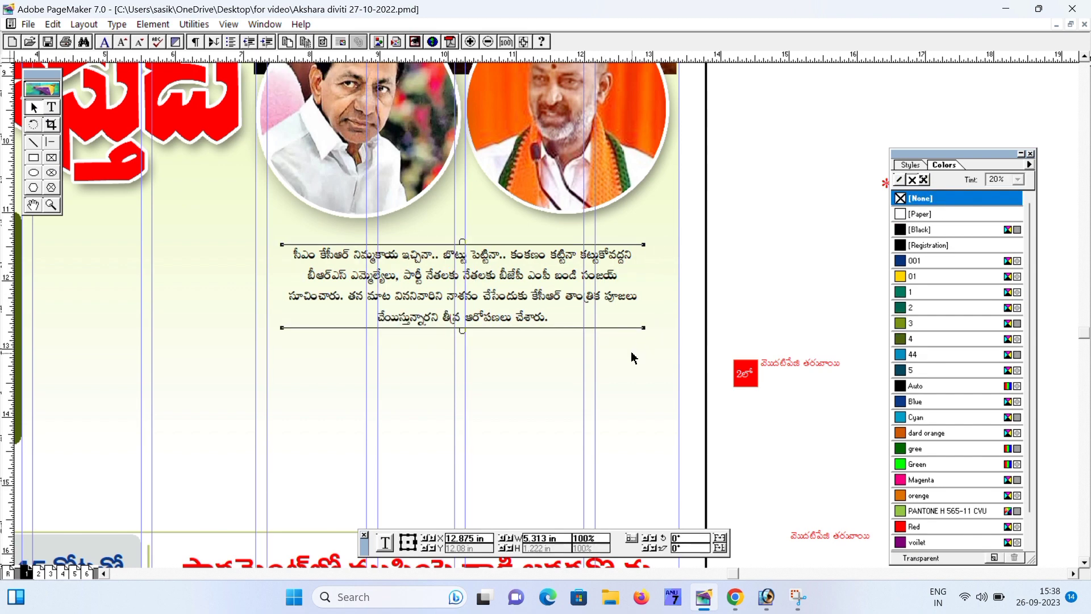
pyautogui.press('Right')
pyautogui.press('Right')
pyautogui.press('Right')
pyautogui.press('Right')
pyautogui.press('Right')
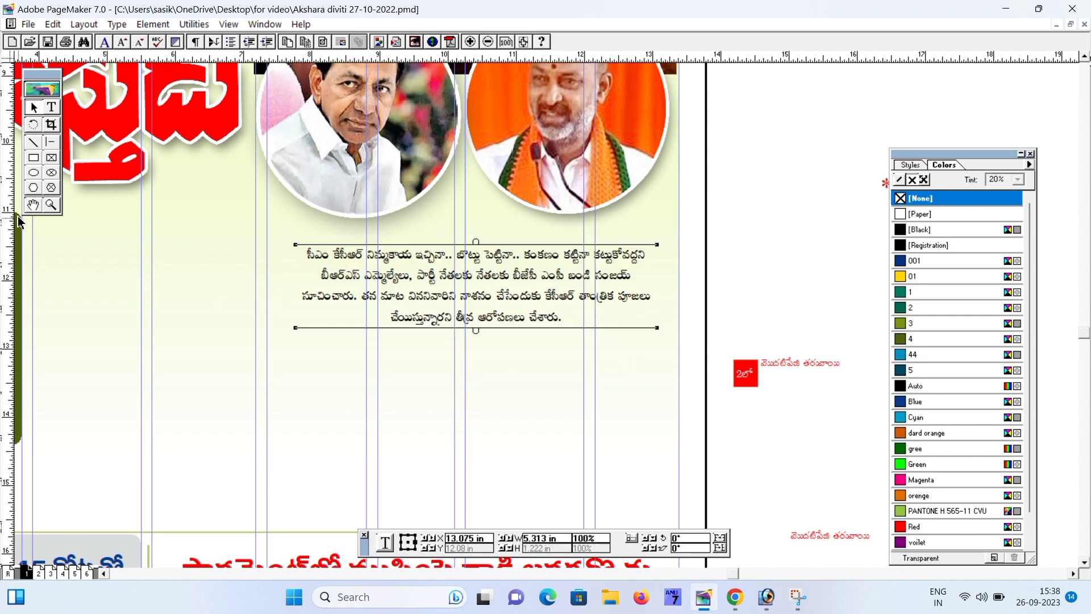
# Step: Draw a rounded rectangle about 5.84 by 1.66 in over the intro paragraph and fill it with Magenta
pyautogui.click(34, 158)
pyautogui.moveTo(275, 227); pyautogui.dragTo(673, 339)
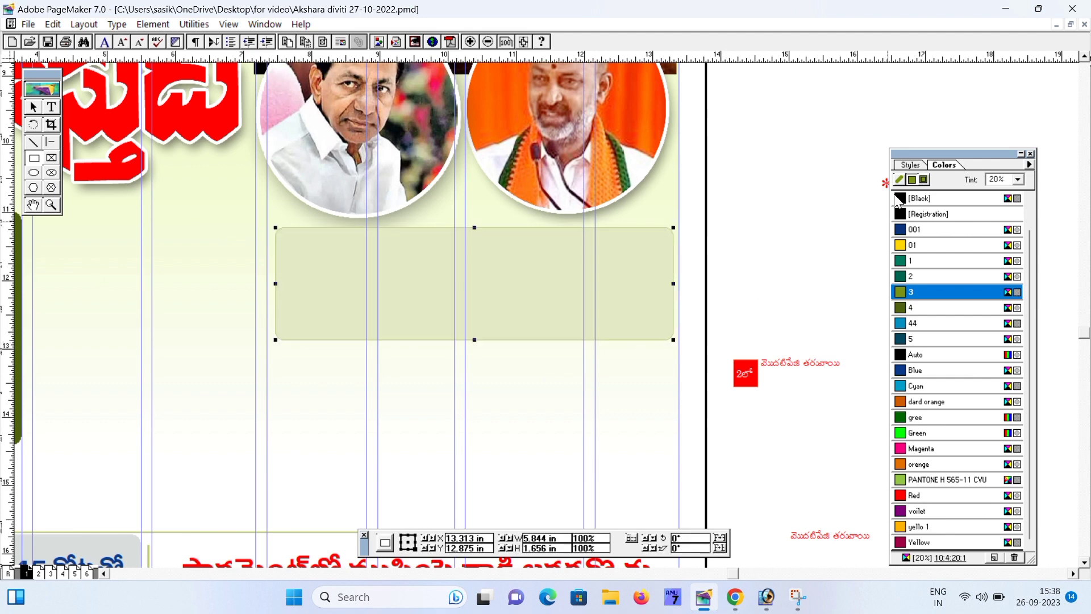
pyautogui.scroll(2, 1016, 250)
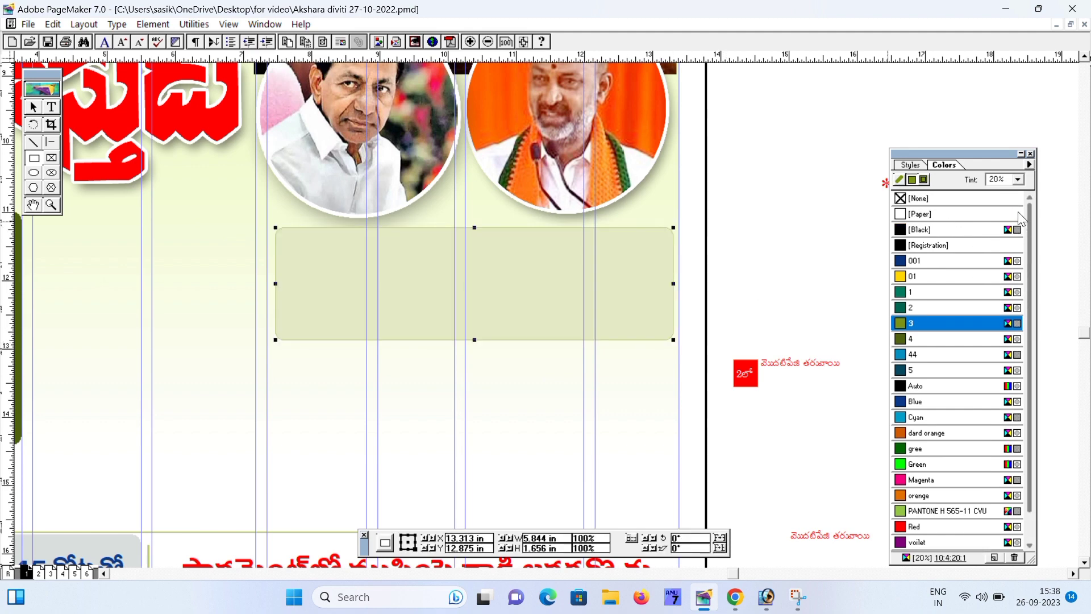
pyautogui.click(935, 198)
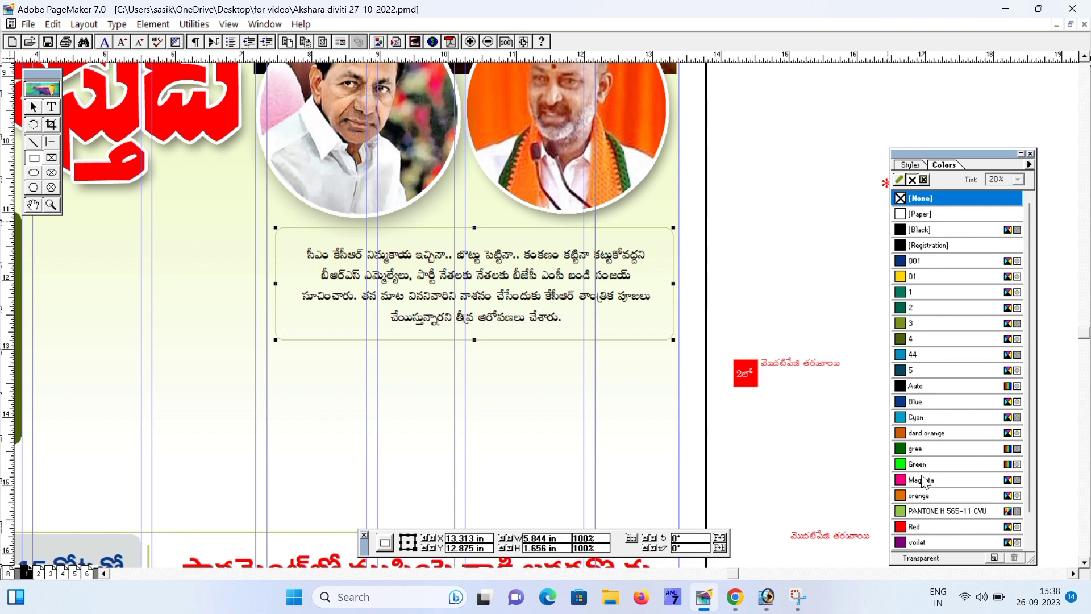
pyautogui.click(925, 481)
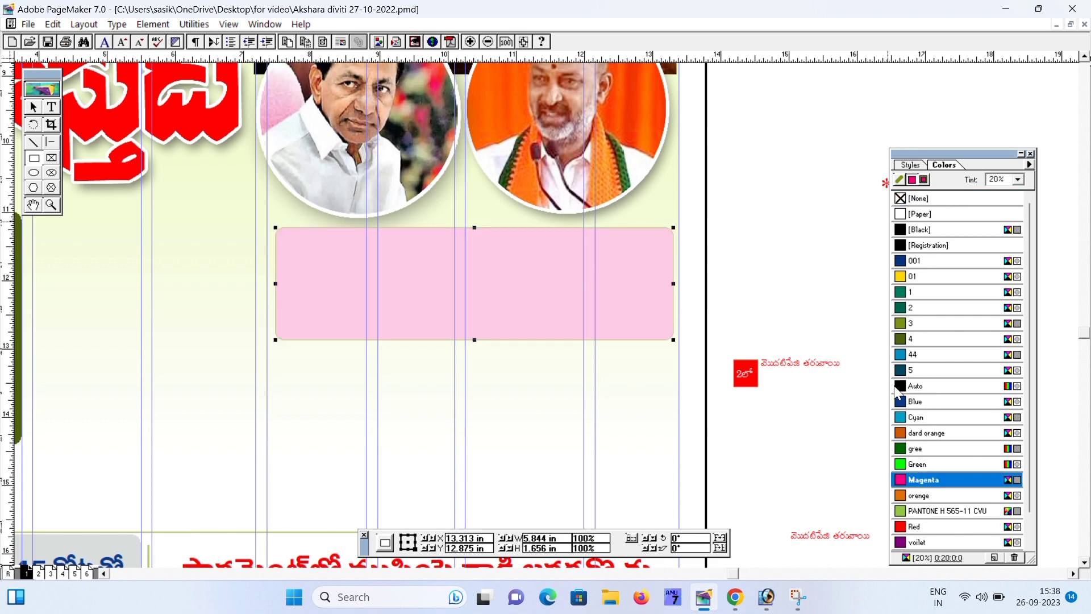
# Step: Remove the outline of the magenta rectangle and set its fill tint to 15%
pyautogui.click(898, 179)
pyautogui.moveTo(1028, 233); pyautogui.dragTo(1028, 203)
pyautogui.click(911, 179)
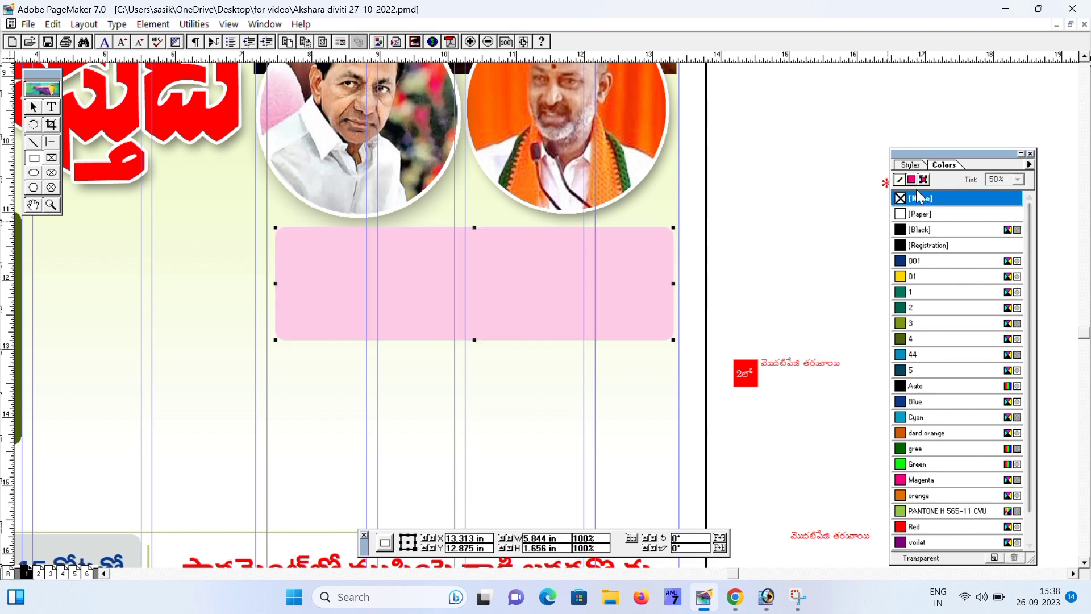
pyautogui.click(1017, 180)
pyautogui.click(999, 243)
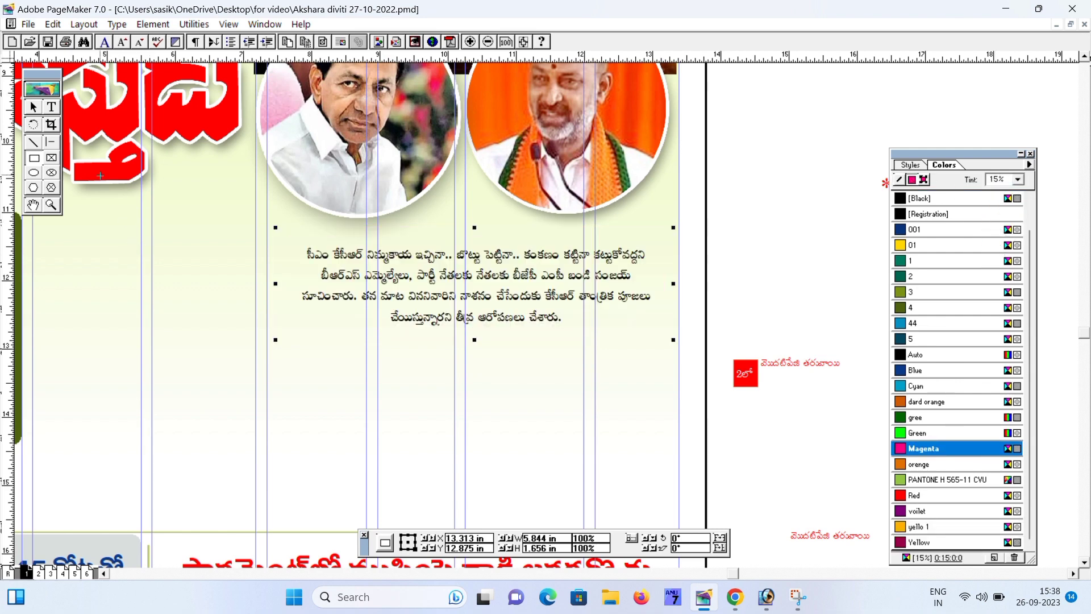
# Step: Arrange the pale magenta box behind the intro paragraph, move the text up slightly, and shorten the box to about 1.5 in
pyautogui.click(332, 149)
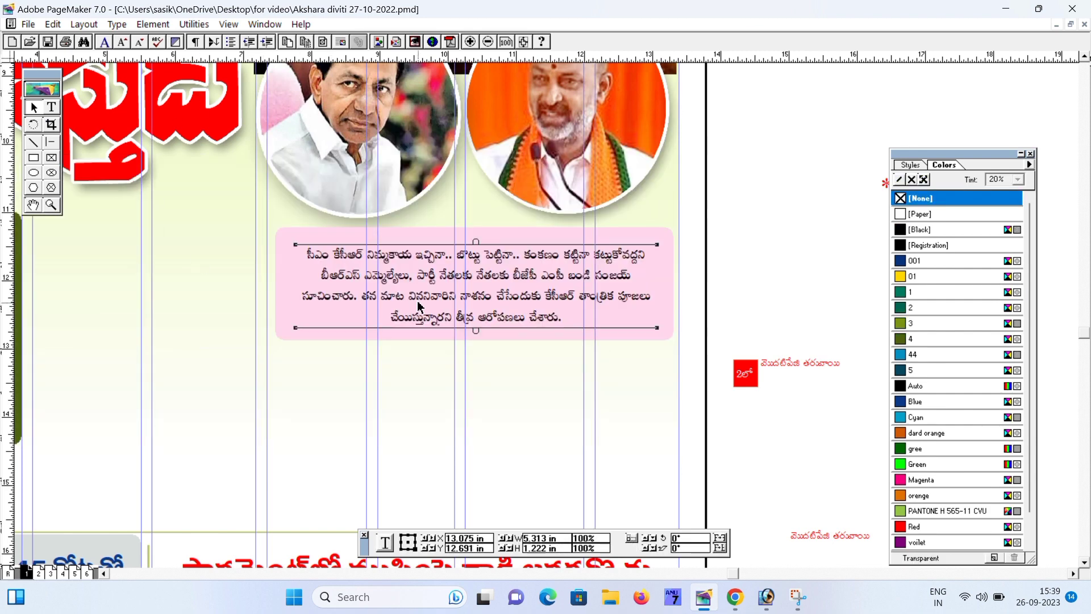
pyautogui.click(441, 334)
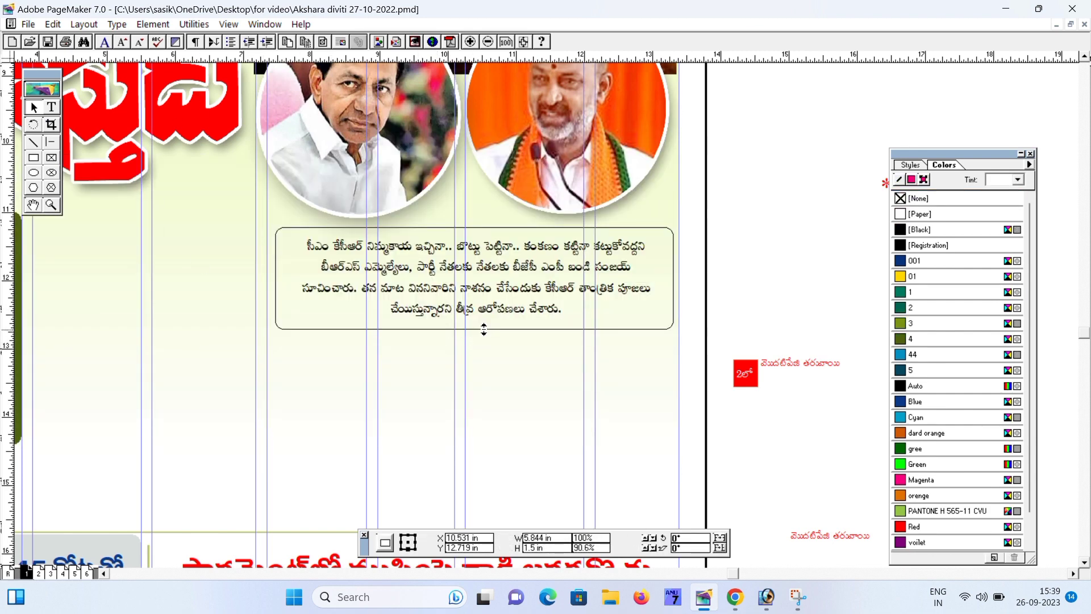
# Step: Copy the story's body text from the pasteboard and paste it into a new text block about 3.06 in wide beneath the green box
pyautogui.click(51, 107)
pyautogui.moveTo(125, 250); pyautogui.dragTo(556, 144)
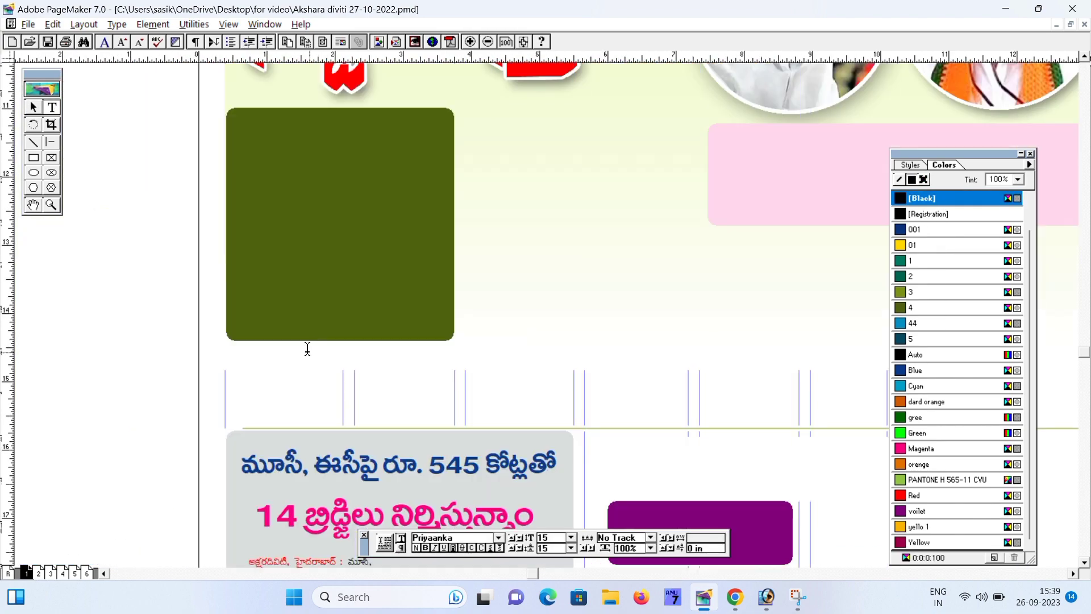
pyautogui.moveTo(272, 363); pyautogui.dragTo(901, 387)
pyautogui.scroll(4, 398, 296)
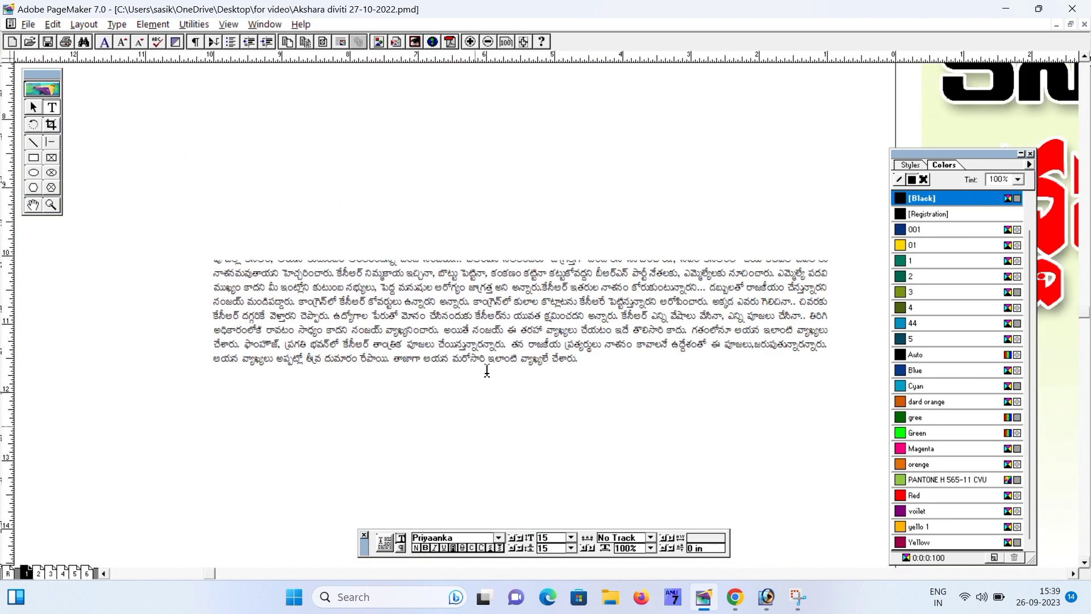
pyautogui.hscroll(-2, 487, 370)
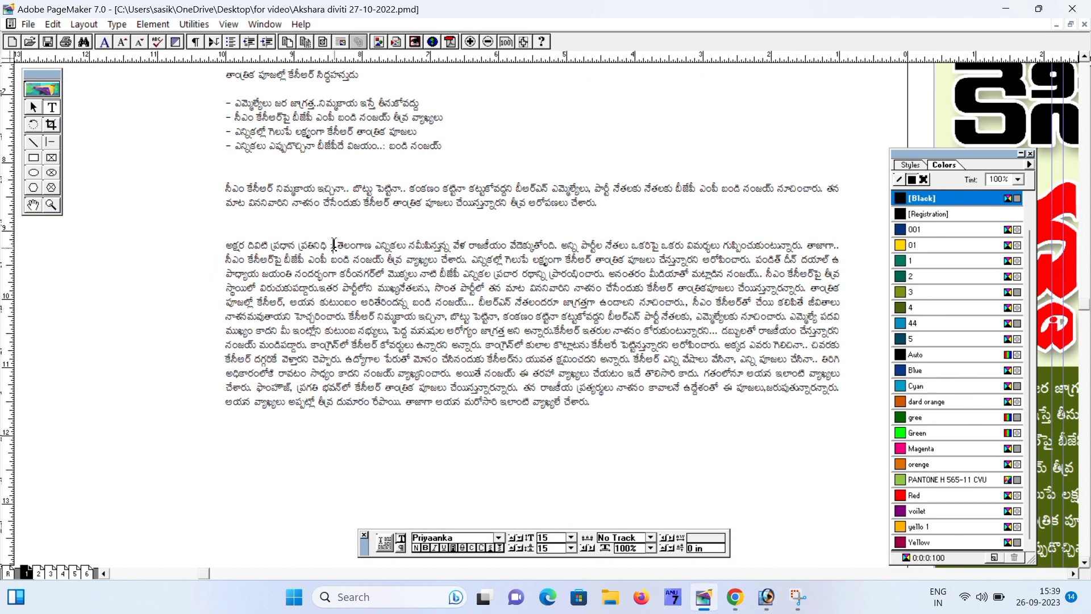
pyautogui.moveTo(334, 244); pyautogui.dragTo(591, 402)
pyautogui.moveTo(830, 449); pyautogui.dragTo(398, 312)
pyautogui.moveTo(822, 443); pyautogui.dragTo(411, 313)
pyautogui.moveTo(143, 319); pyautogui.dragTo(352, 390)
pyautogui.hotkey('ctrl', 'v')
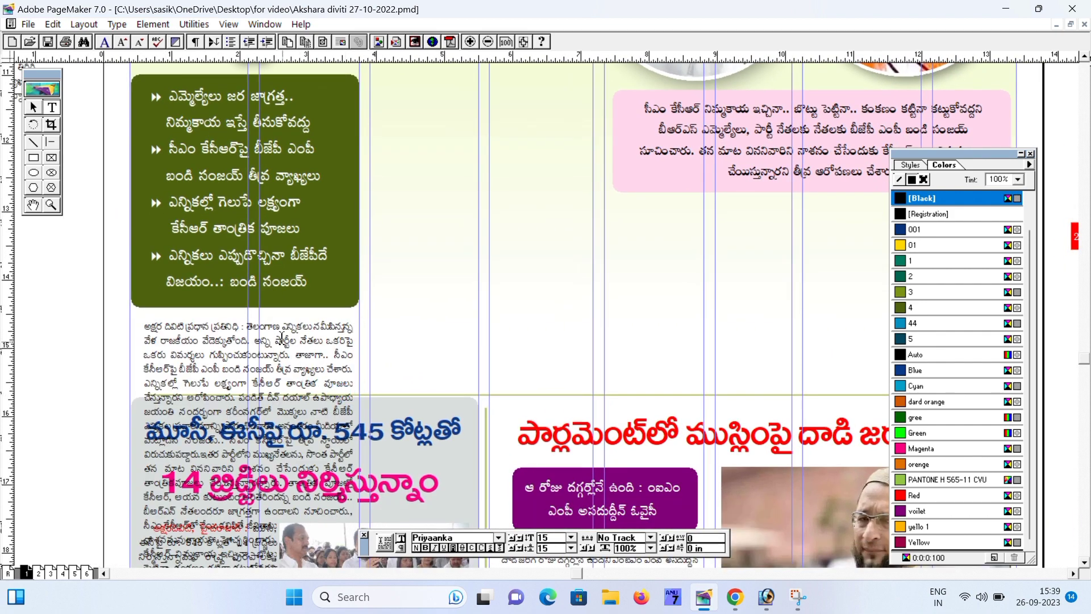
# Step: Format the reporter credit at the start of the body text in PriyaankaBold and colour it Red
pyautogui.moveTo(245, 328); pyautogui.dragTo(82, 313)
pyautogui.hotkey('ctrl', 't')
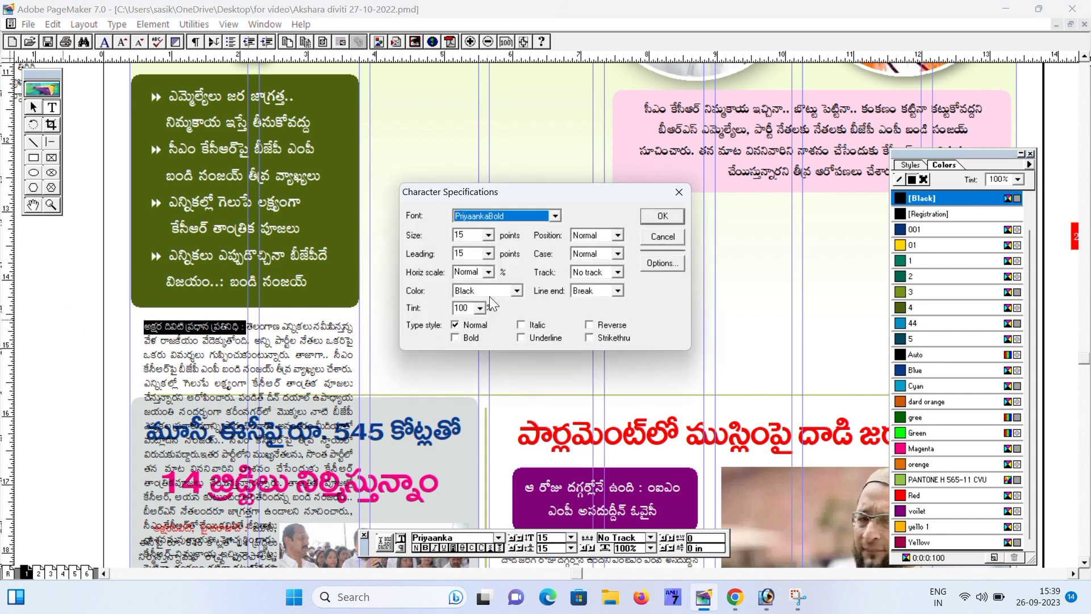
pyautogui.click(662, 217)
pyautogui.click(920, 495)
pyautogui.press('Left')
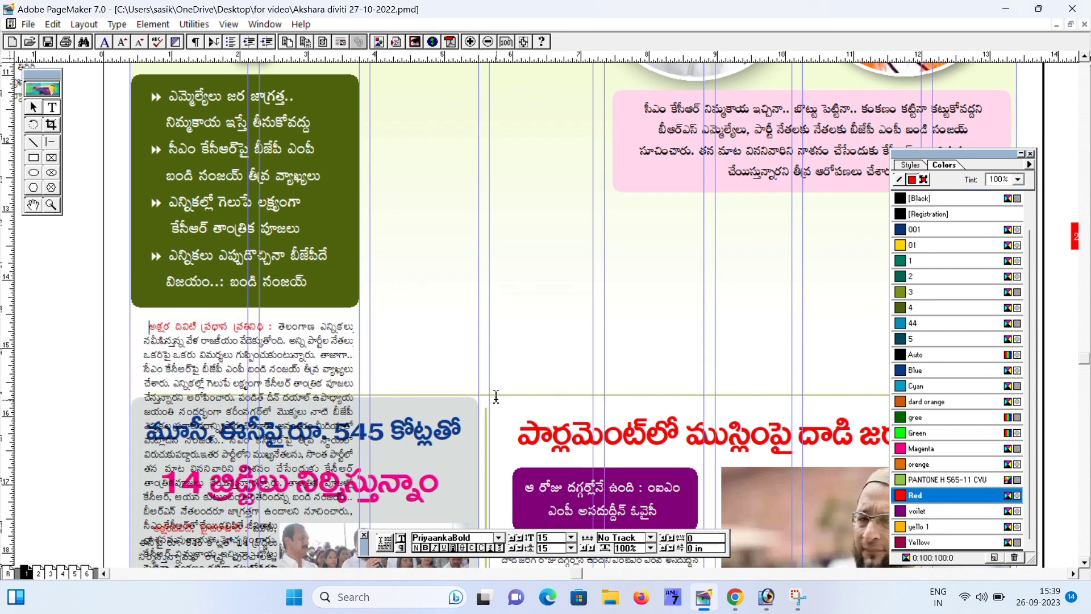
# Step: Shorten the body text block beneath the green box so that it ends above the lower story's headline
pyautogui.click(112, 247)
pyautogui.keyDown('alt'); pyautogui.moveTo(279, 468); pyautogui.dragTo(328, 94); pyautogui.keyUp('alt')
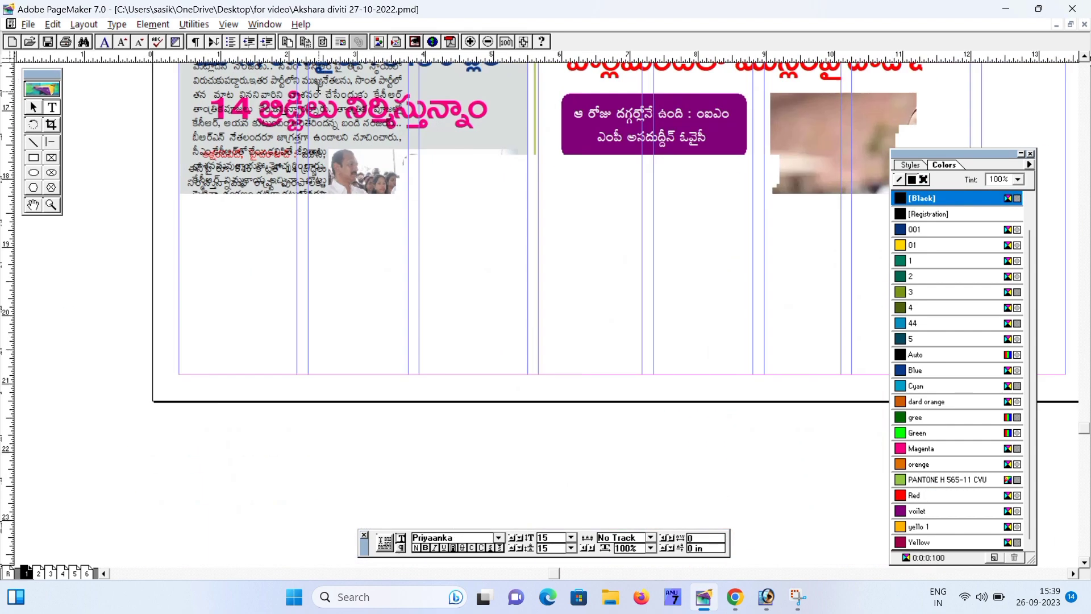
pyautogui.click(33, 107)
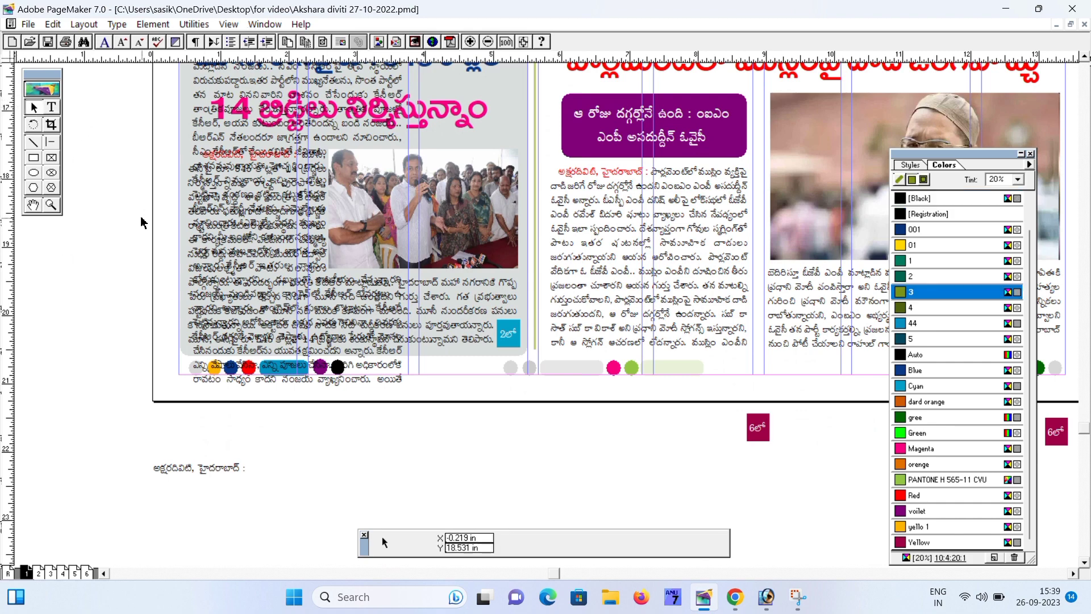
pyautogui.click(269, 321)
pyautogui.moveTo(295, 390); pyautogui.dragTo(359, 171)
pyautogui.keyDown('alt'); pyautogui.moveTo(382, 103); pyautogui.dragTo(353, 412); pyautogui.keyUp('alt')
pyautogui.click(270, 470)
pyautogui.moveTo(271, 471); pyautogui.dragTo(272, 316)
pyautogui.click(269, 316)
pyautogui.keyDown('alt'); pyautogui.moveTo(451, 122); pyautogui.dragTo(571, 430); pyautogui.keyUp('alt')
# Step: Examine the lead story's text columns, lime photo, intro box, headline and portraits across the front page
pyautogui.hscroll(1, 653, 350)
pyautogui.hscroll(3, 654, 350)
pyautogui.scroll(1, 653, 350)
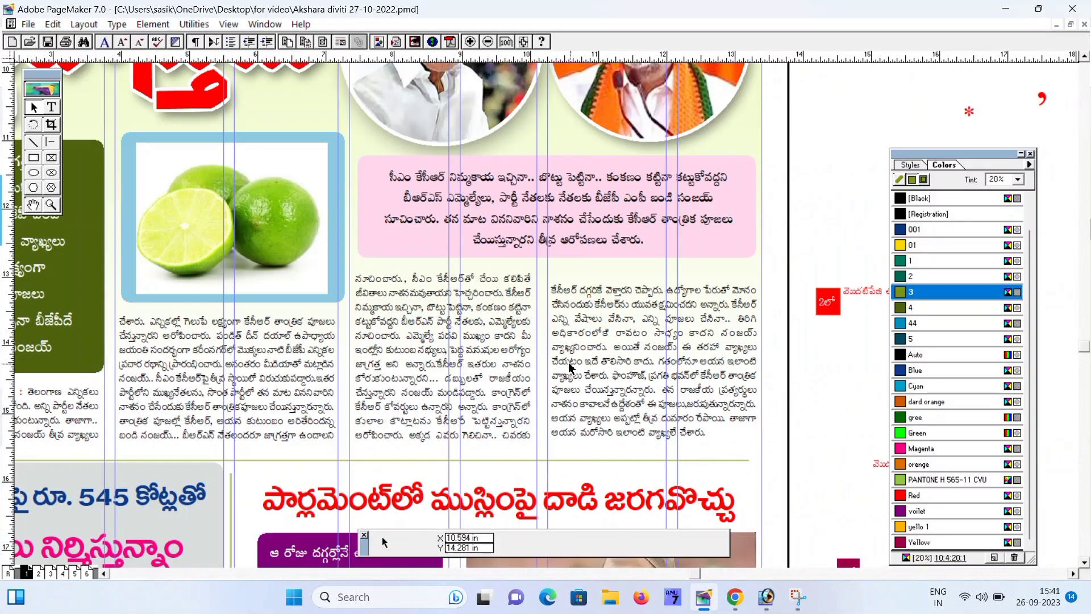
pyautogui.click(492, 396)
pyautogui.moveTo(562, 398); pyautogui.dragTo(562, 396)
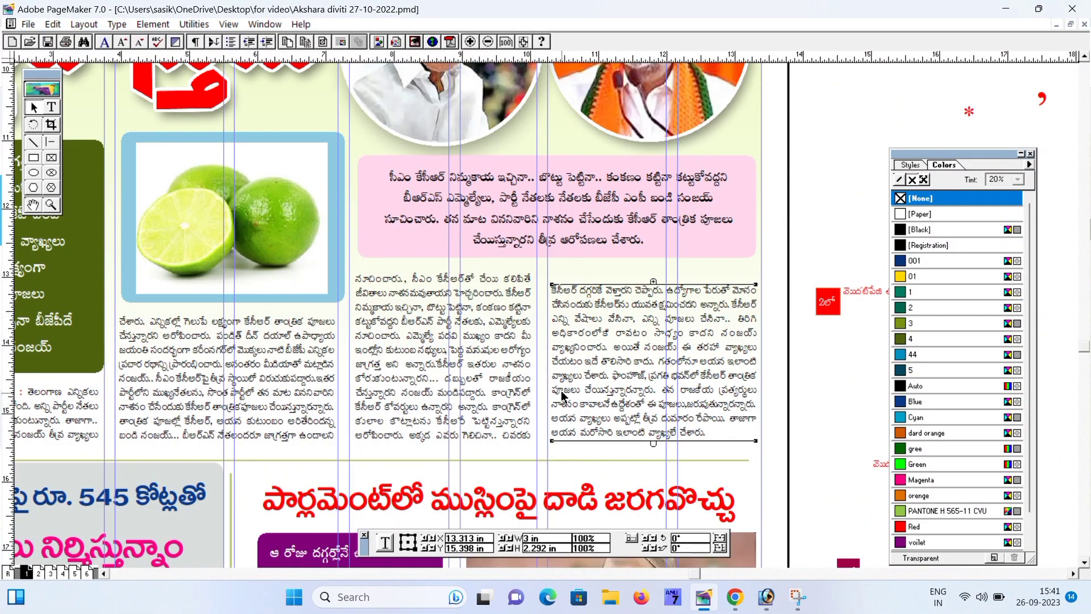
pyautogui.hscroll(-5, 366, 403)
pyautogui.click(376, 402)
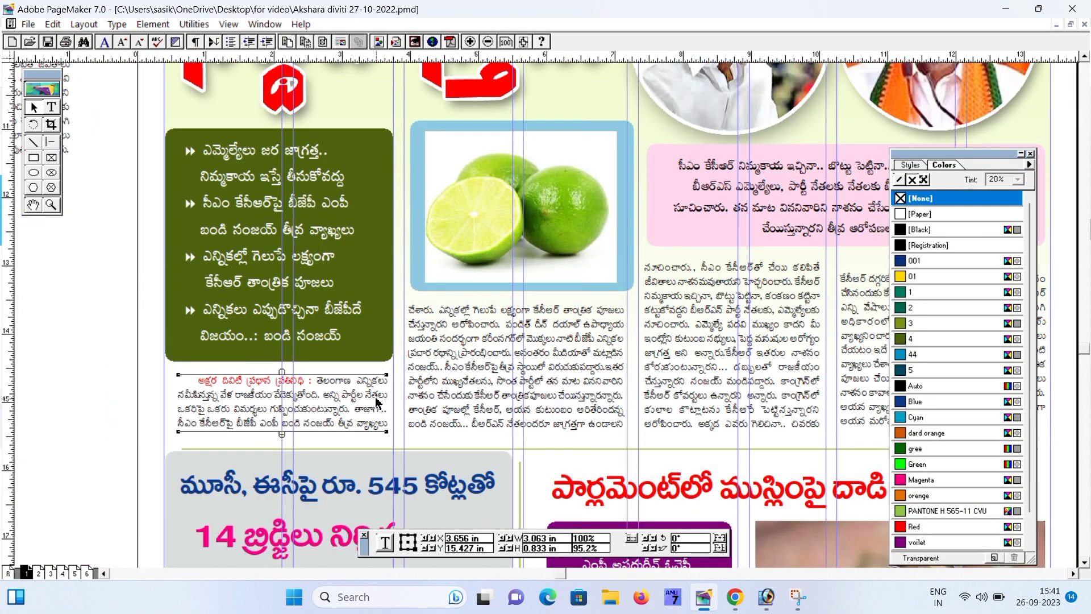
pyautogui.scroll(-2, 473, 401)
pyautogui.hscroll(3, 473, 401)
pyautogui.scroll(4, 560, 459)
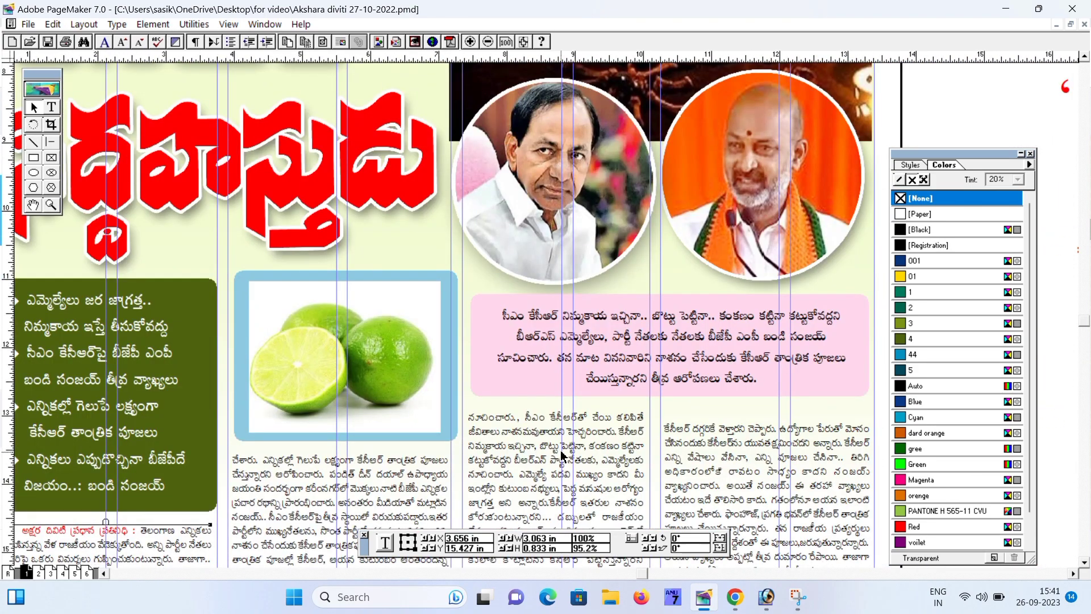
pyautogui.moveTo(529, 345); pyautogui.dragTo(648, 455)
pyautogui.moveTo(595, 336); pyautogui.dragTo(611, 417)
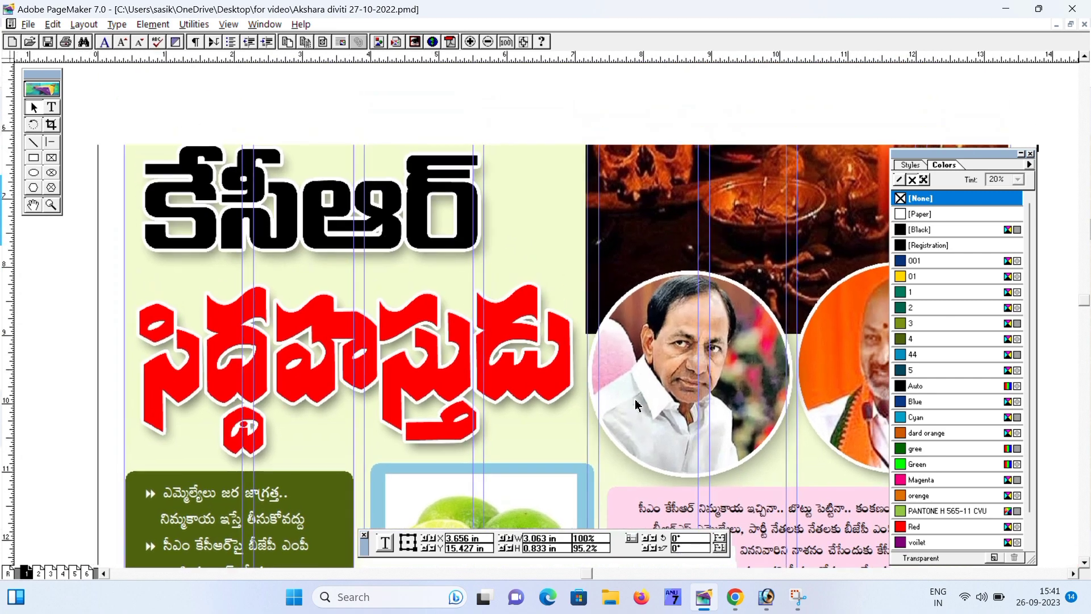
pyautogui.moveTo(666, 336); pyautogui.dragTo(597, 331)
pyautogui.hotkey('ctrl', '7')
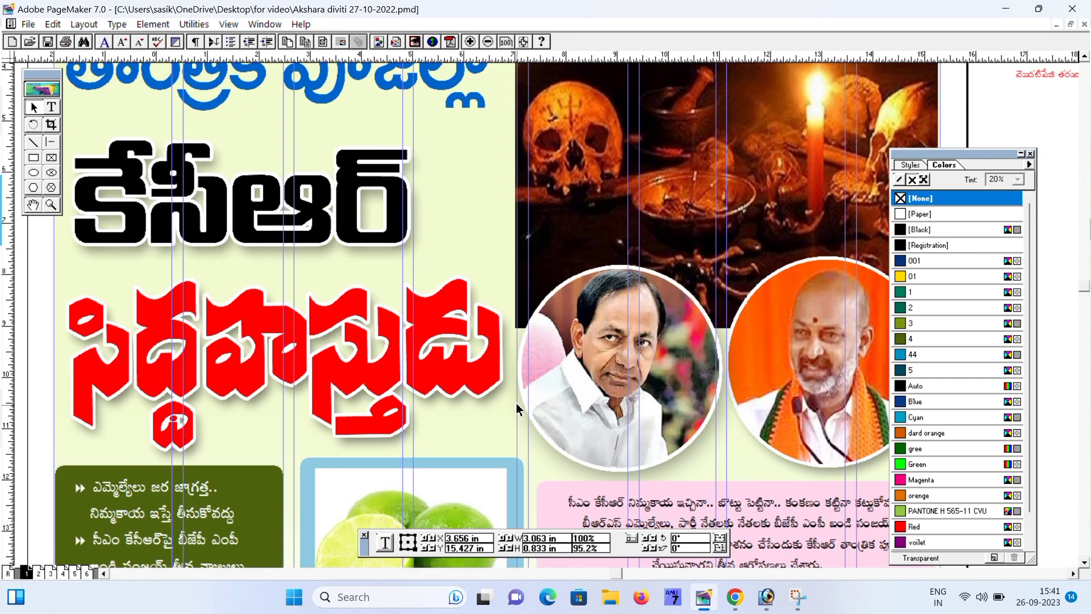
pyautogui.scroll(-5, 517, 409)
pyautogui.hscroll(-3, 589, 358)
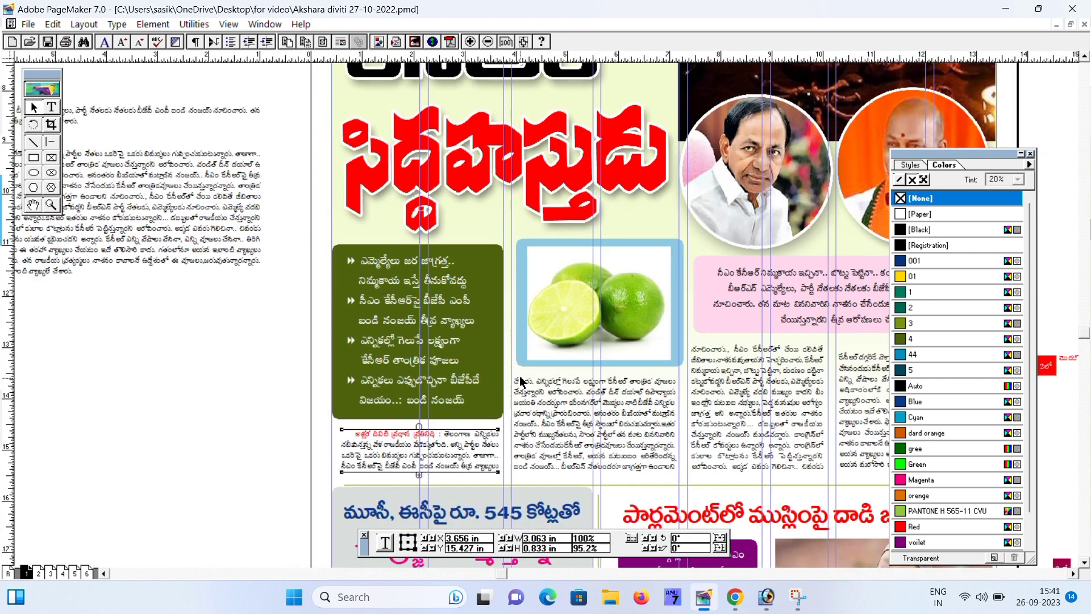
# Step: Delete the leftover source text block from the pasteboard beside the lead story and show the whole front page
pyautogui.hscroll(-2, 335, 343)
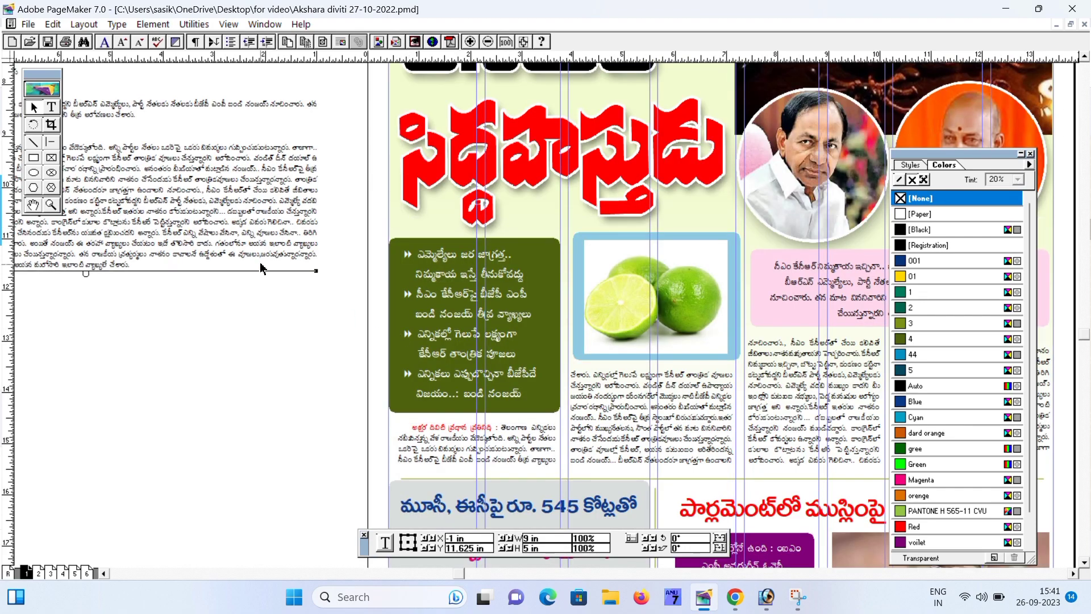
pyautogui.click(221, 295)
pyautogui.rightClick(221, 295)
pyautogui.click(227, 421)
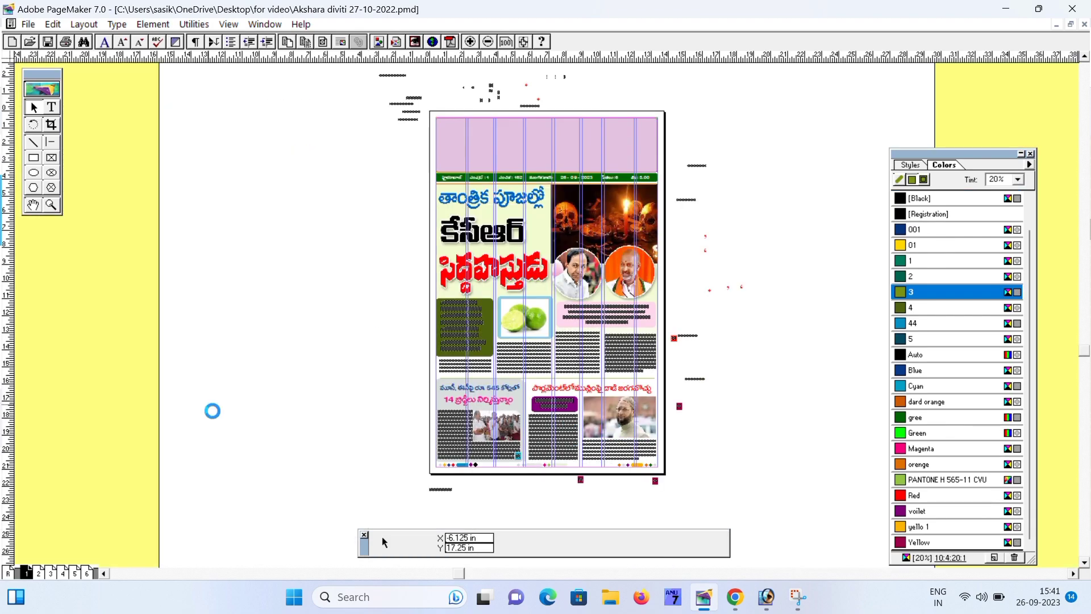
# Step: Look through the publication's following pages up to page 5, and return to page 1
pyautogui.press('F12')
pyautogui.press('F12')
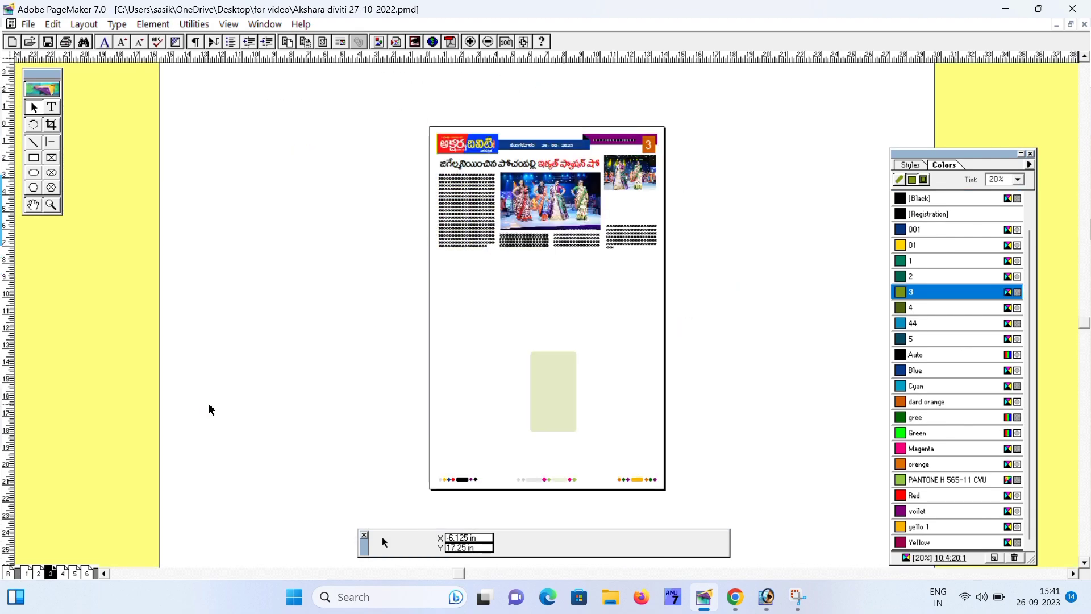
pyautogui.press('F12')
pyautogui.press('F12')
pyautogui.press('F12')
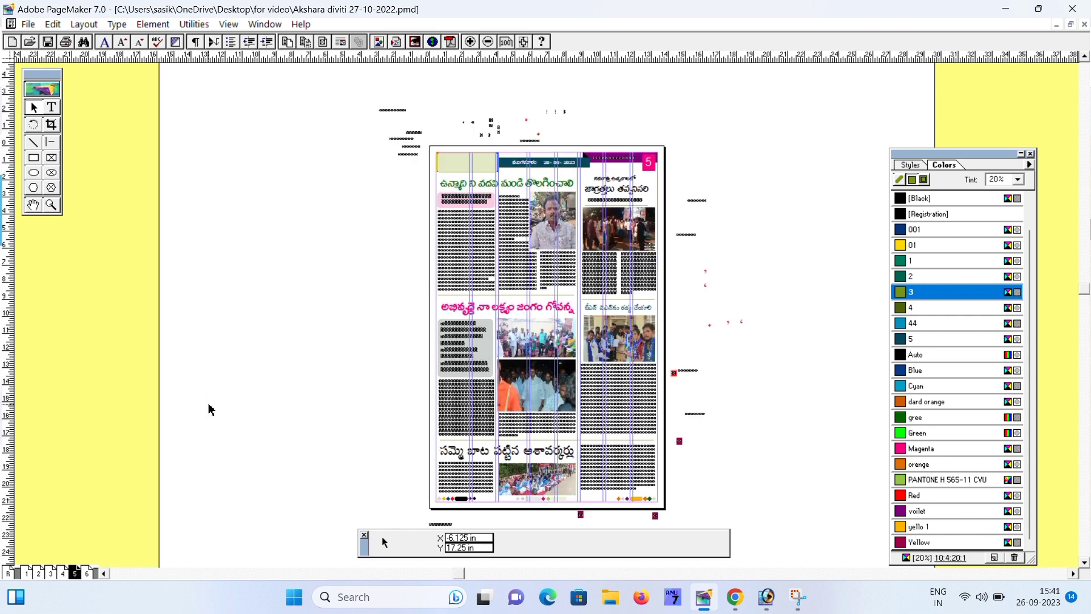
pyautogui.click(24, 573)
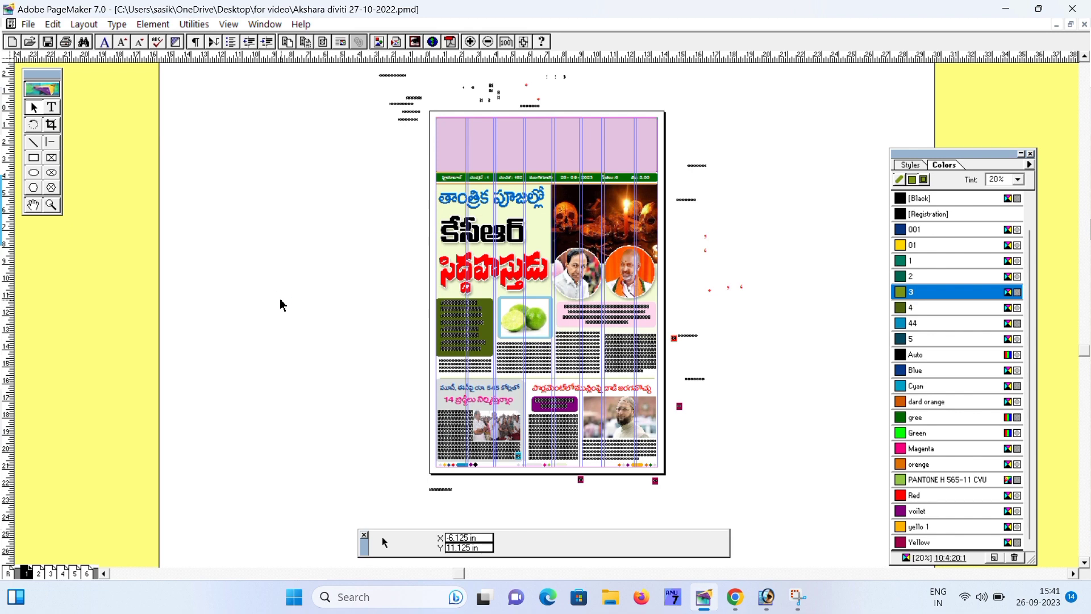
# Step: Set up printing of the publication with doPDF 11 as the printer and all pages included
pyautogui.hotkey('ctrl', 'p')
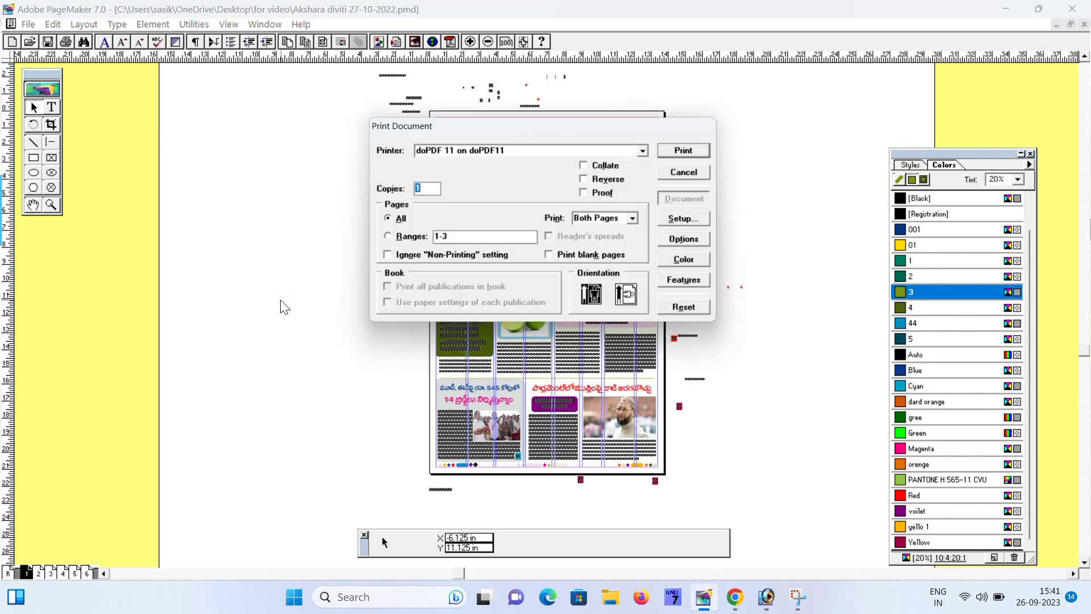
pyautogui.click(456, 151)
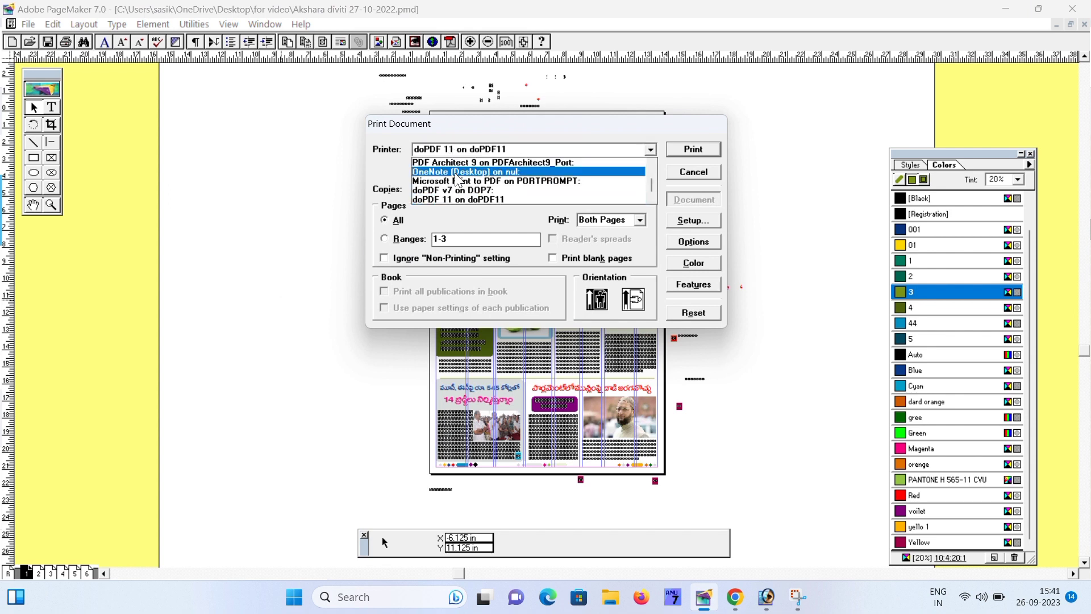
pyautogui.scroll(-1, 471, 196)
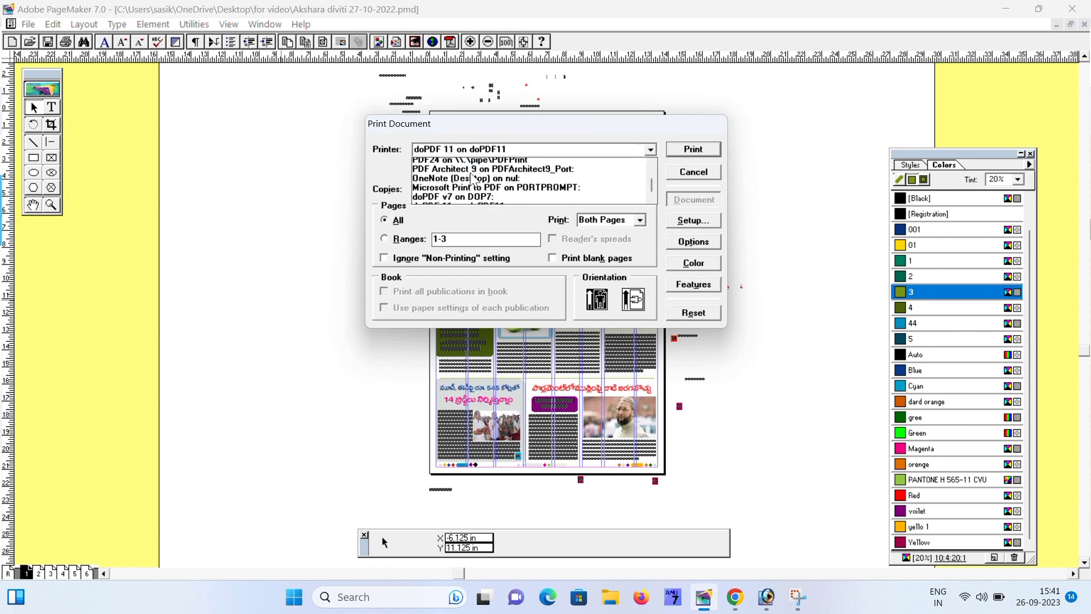
pyautogui.click(460, 200)
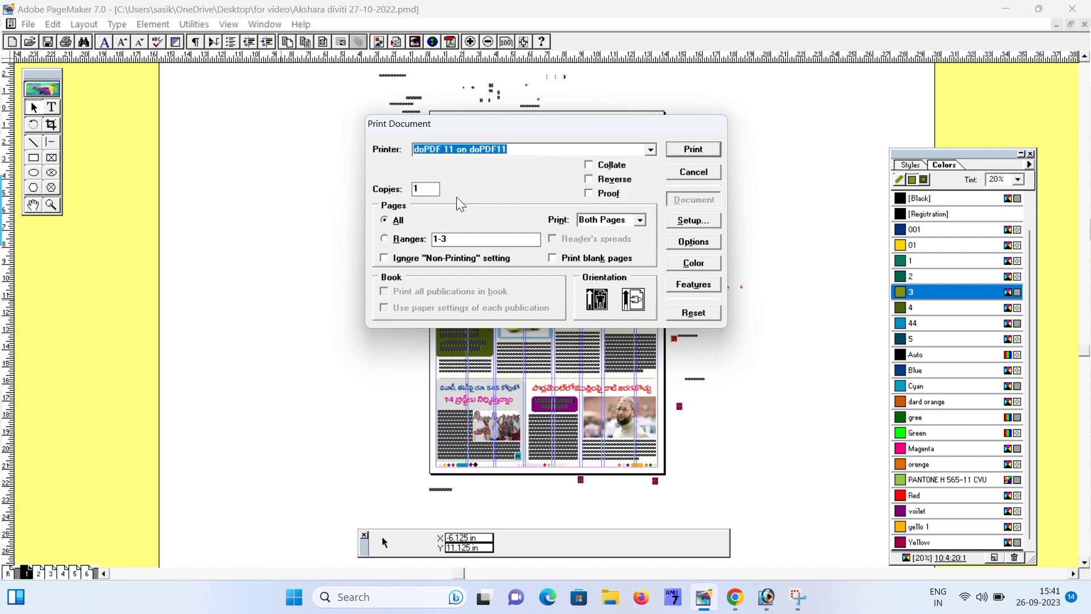
pyautogui.click(389, 221)
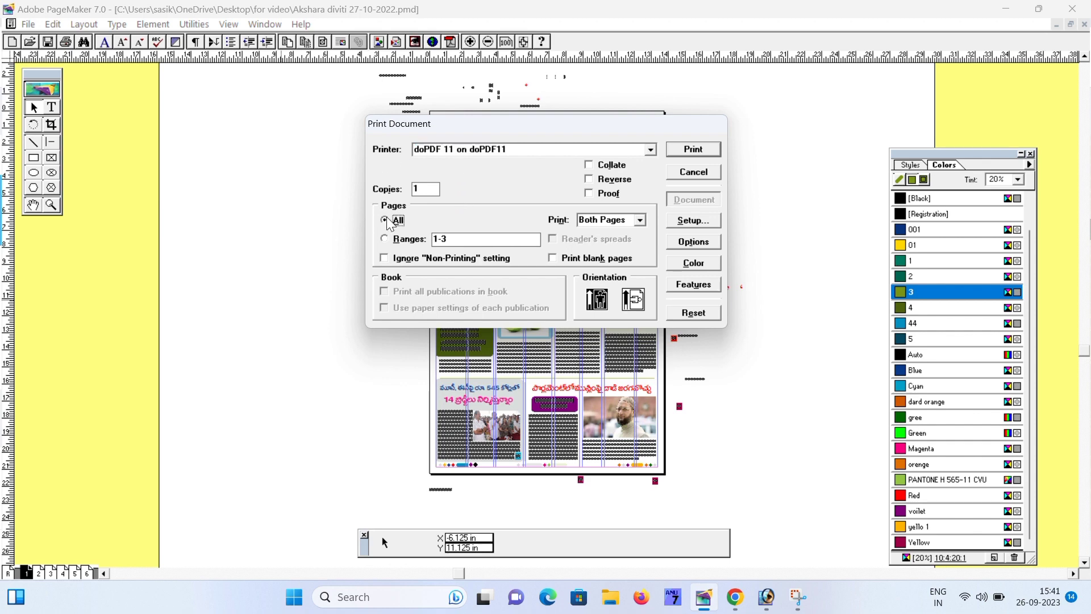
# Step: Confirm the doPDF custom page size of 13.78 by 21.26 inches in portrait and return to the print settings
pyautogui.click(687, 221)
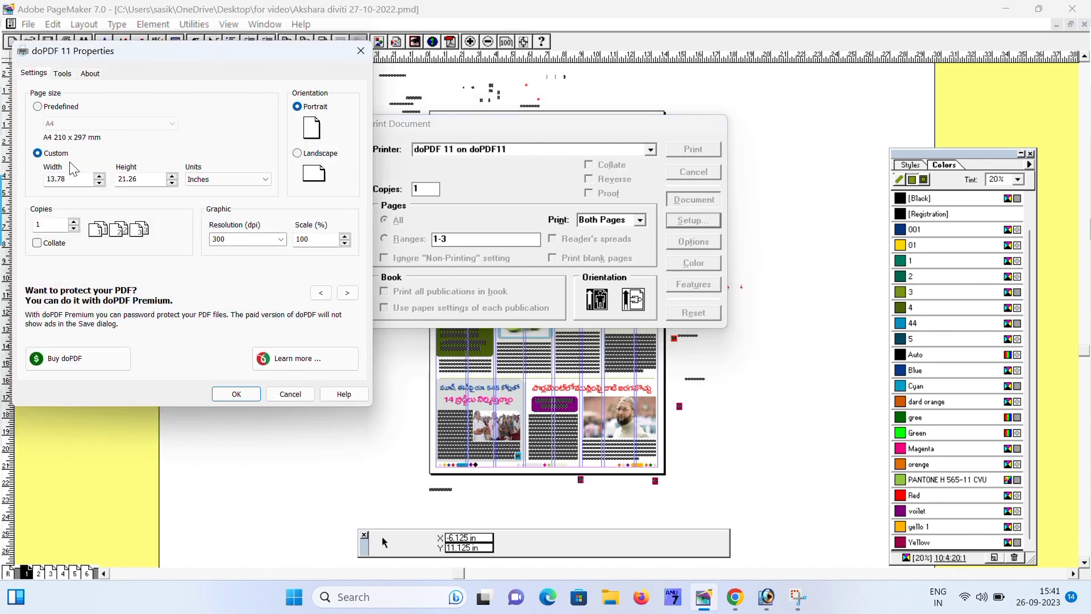
pyautogui.moveTo(70, 177); pyautogui.dragTo(24, 179)
pyautogui.click(78, 179)
pyautogui.doubleClick(143, 177)
pyautogui.click(236, 393)
pyautogui.hotkey('alt', 'Tab')
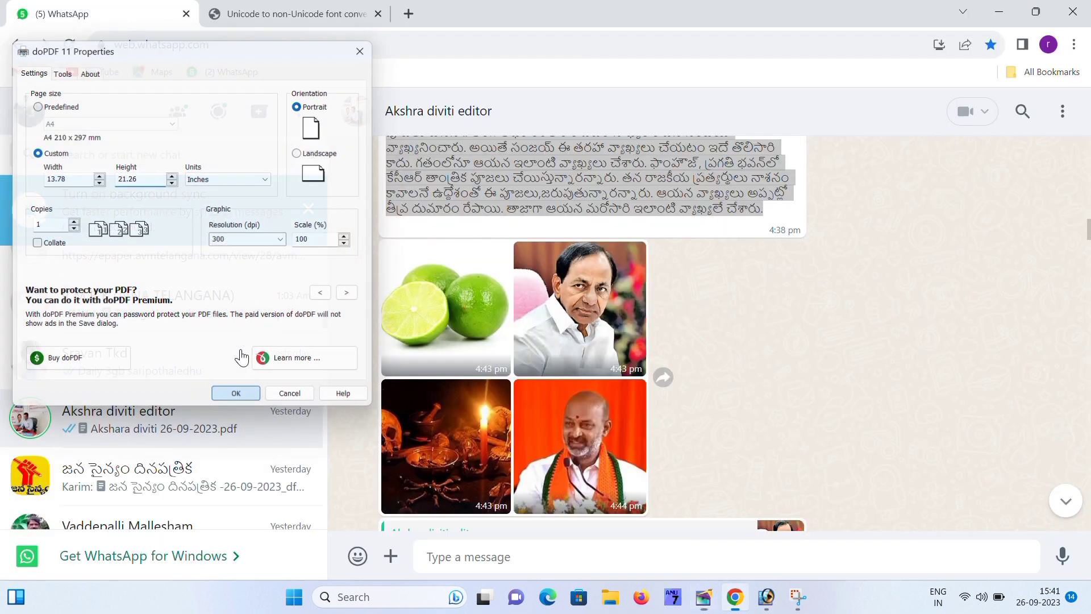
pyautogui.click(703, 596)
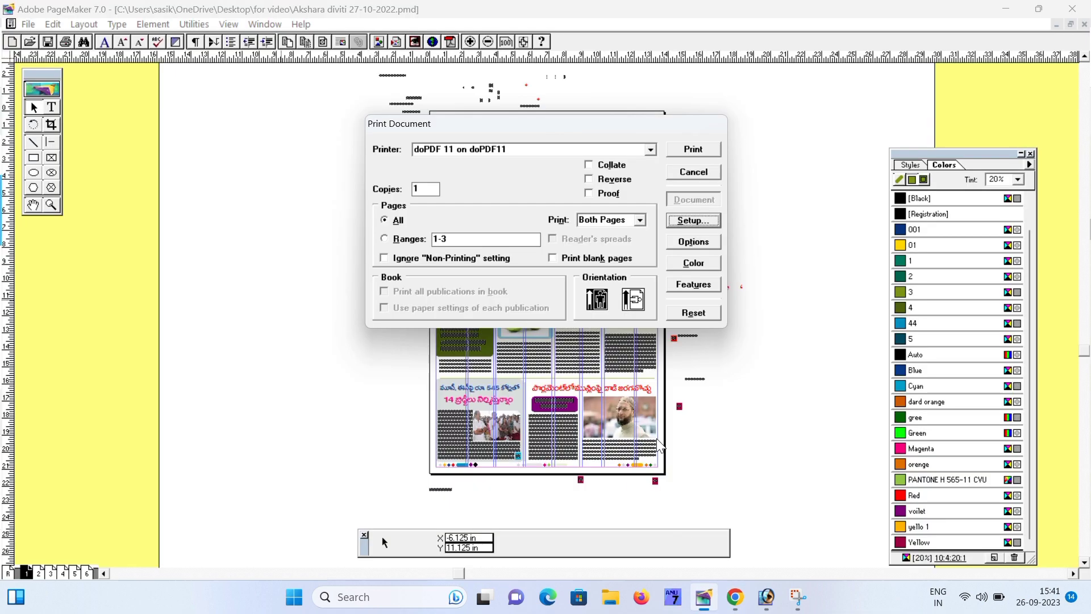
# Step: Print the publication to a Medium-quality PDF saved on the Desktop as gggggggggg
pyautogui.click(687, 241)
pyautogui.click(684, 264)
pyautogui.click(691, 153)
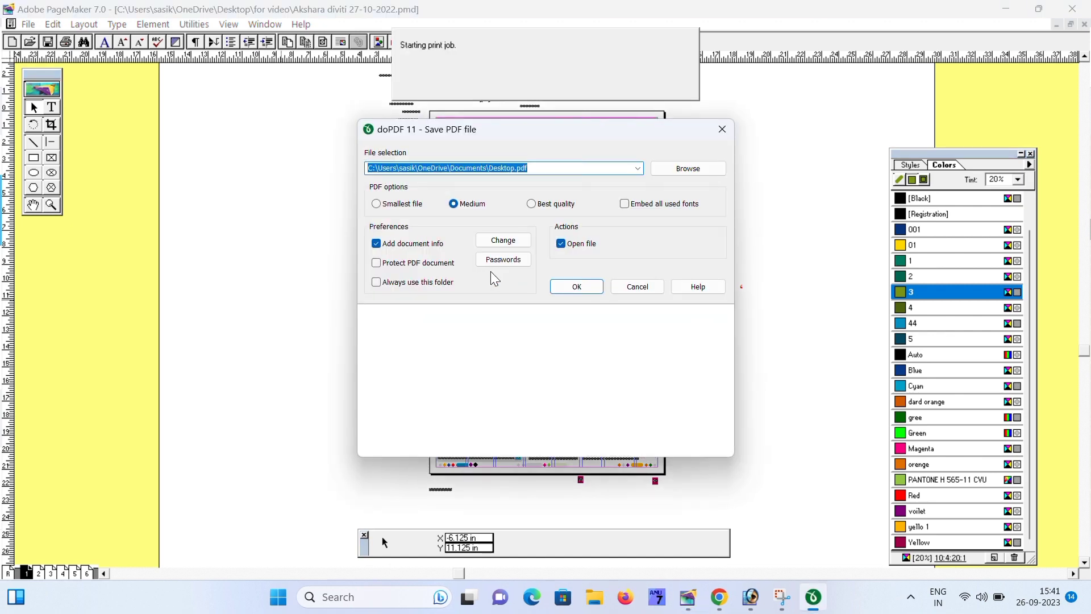
pyautogui.click(688, 169)
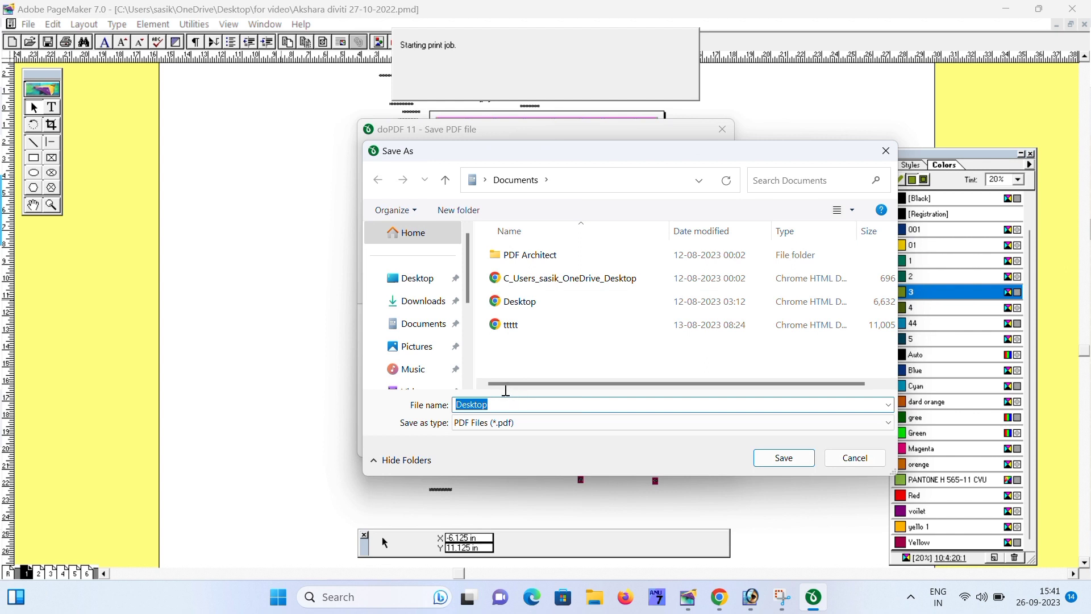
pyautogui.click(398, 279)
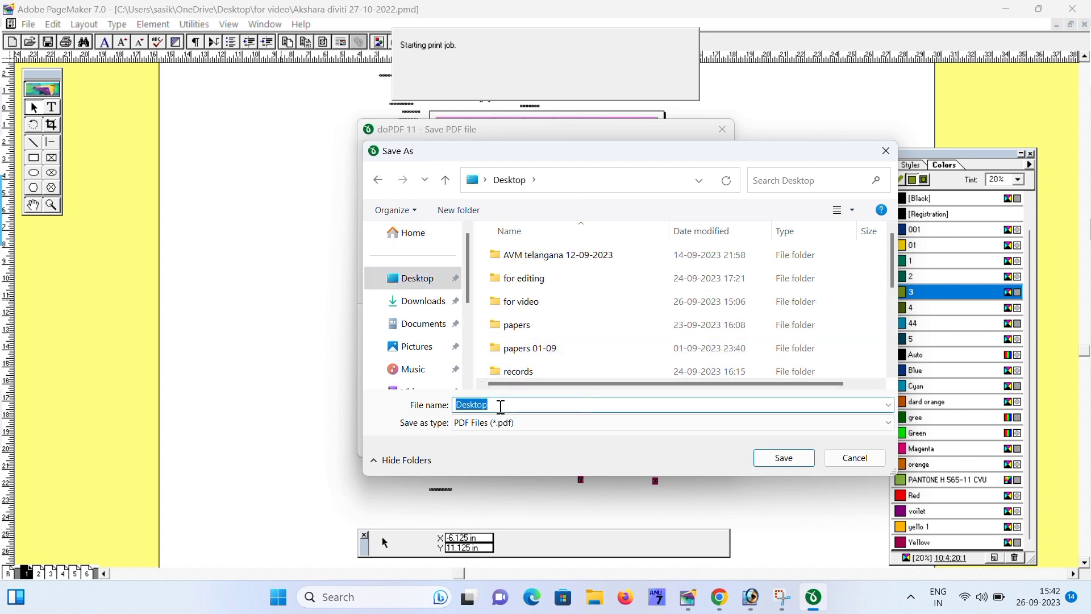
pyautogui.write('gggggggggg')
pyautogui.click(791, 458)
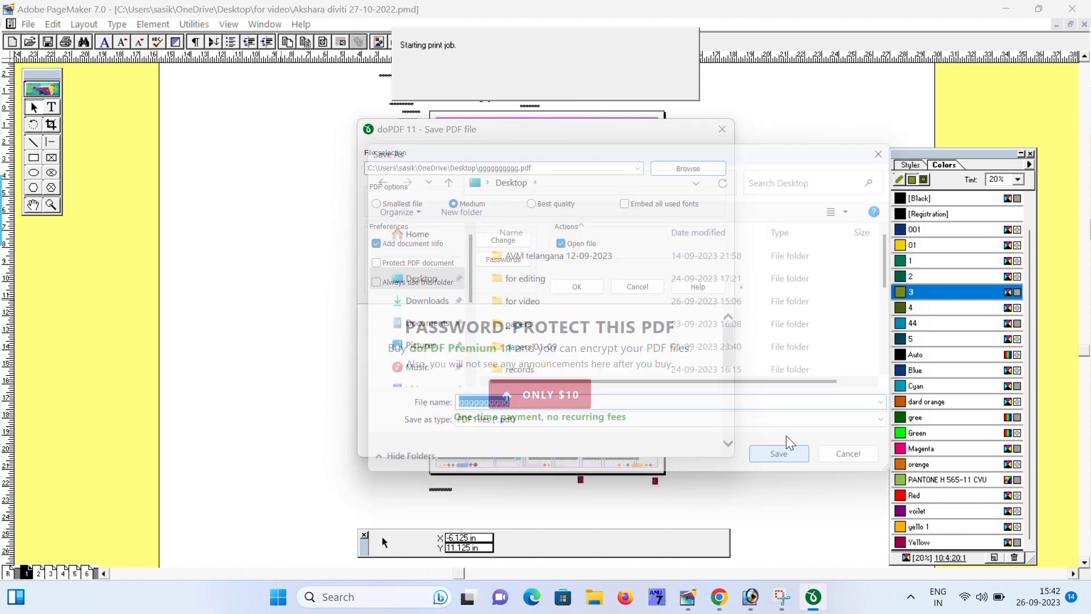
pyautogui.click(577, 288)
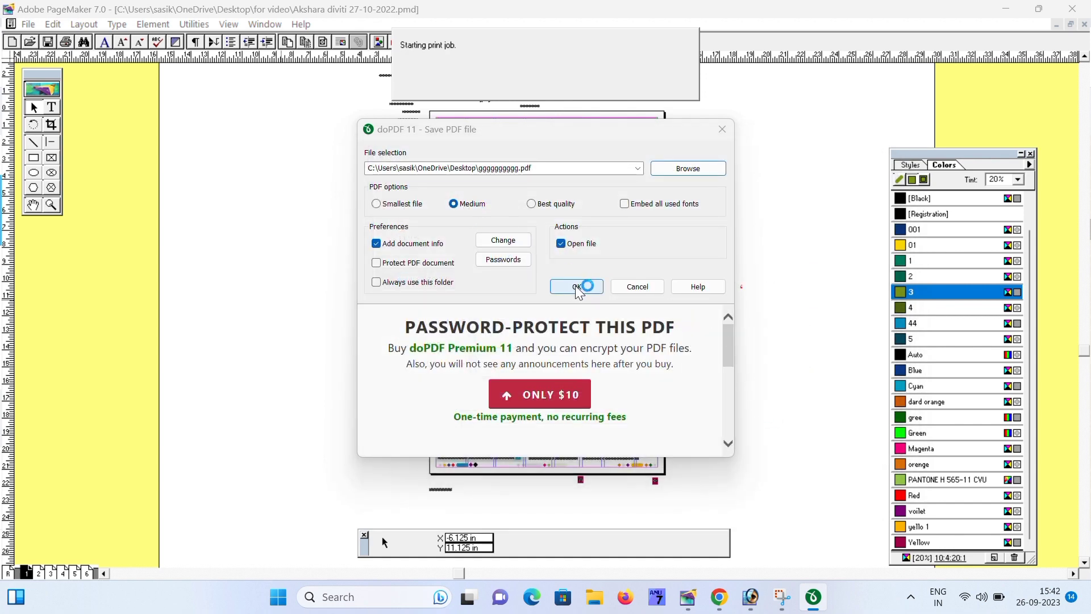
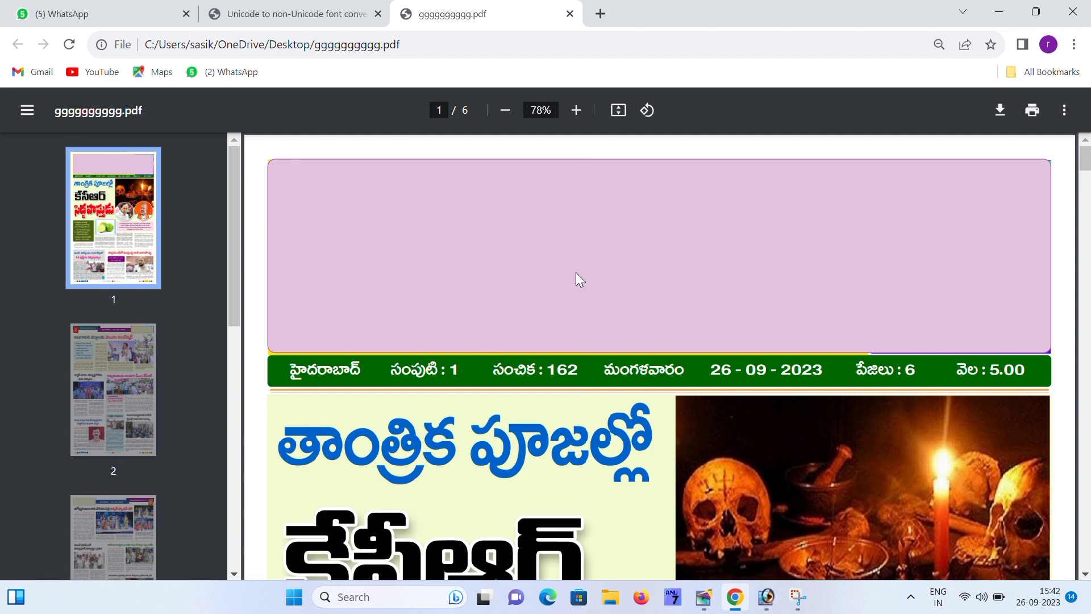
# Step: Check the exported PDF's front page, from the masthead and lead headline down to the lead story's photos and summary boxes
pyautogui.scroll(-4, 602, 301)
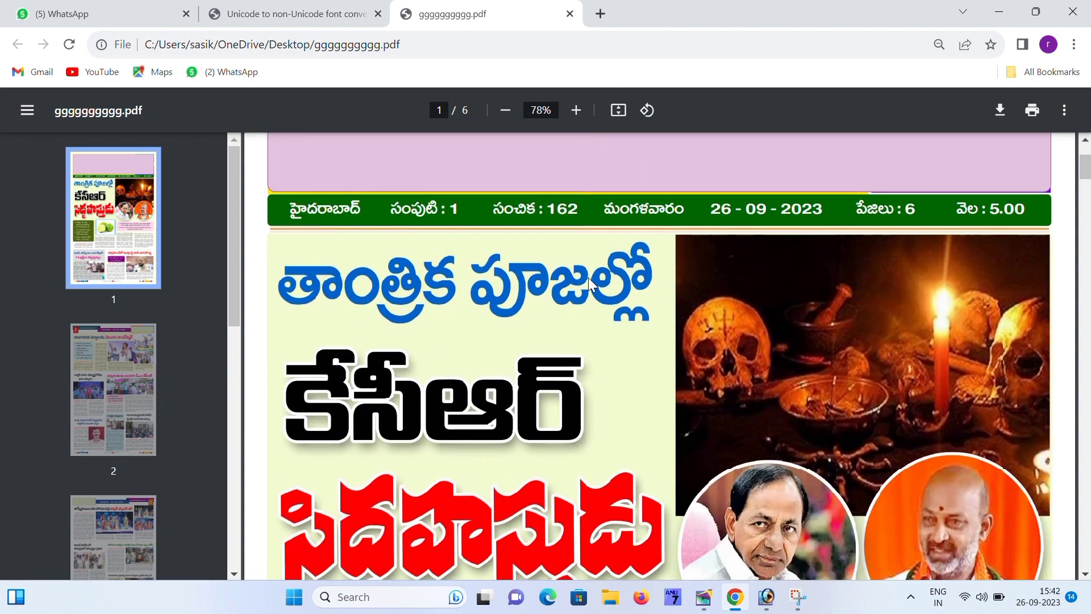
pyautogui.scroll(4, 588, 277)
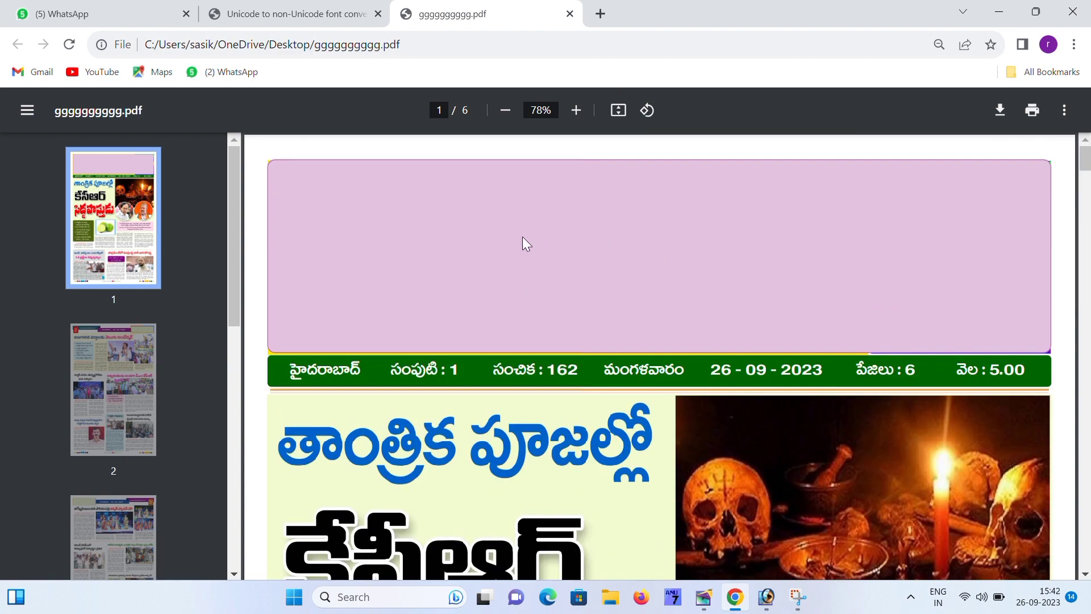
pyautogui.scroll(-3, 457, 256)
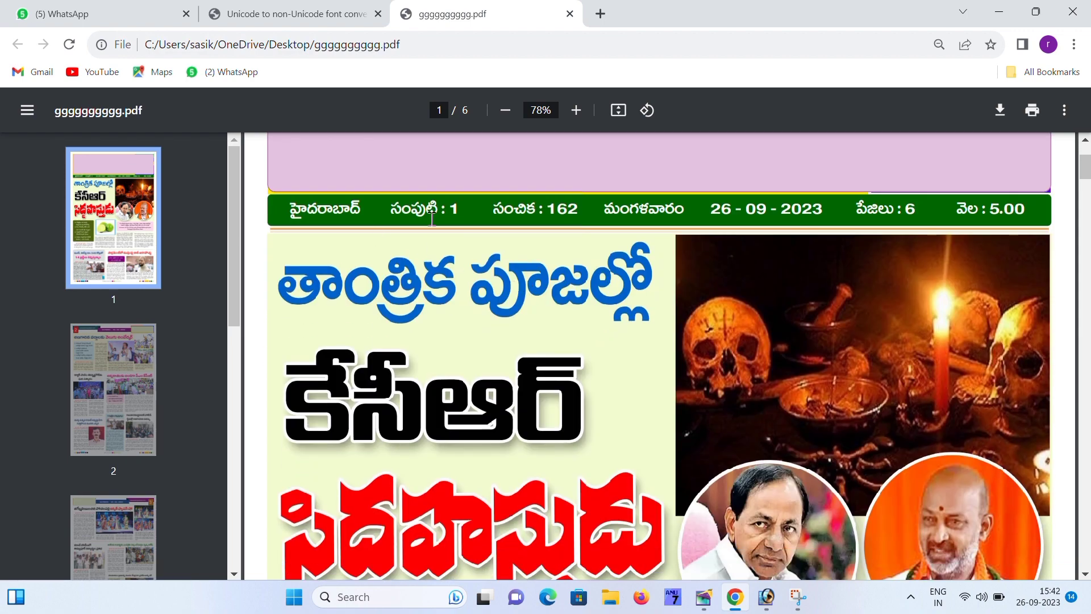
pyautogui.scroll(-5, 664, 301)
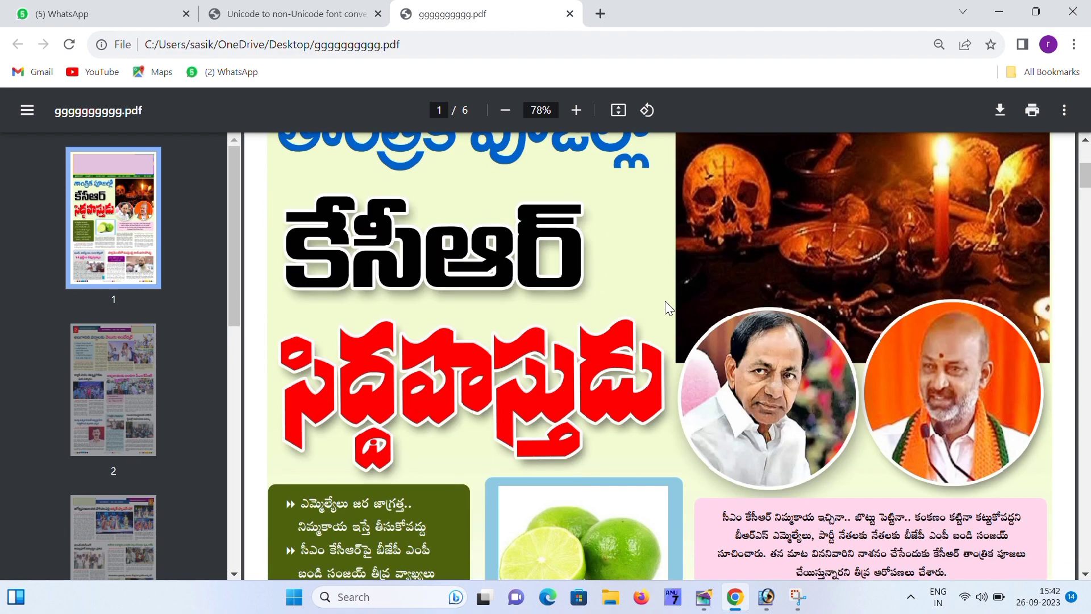
pyautogui.scroll(5, 662, 301)
pyautogui.scroll(-3, 662, 299)
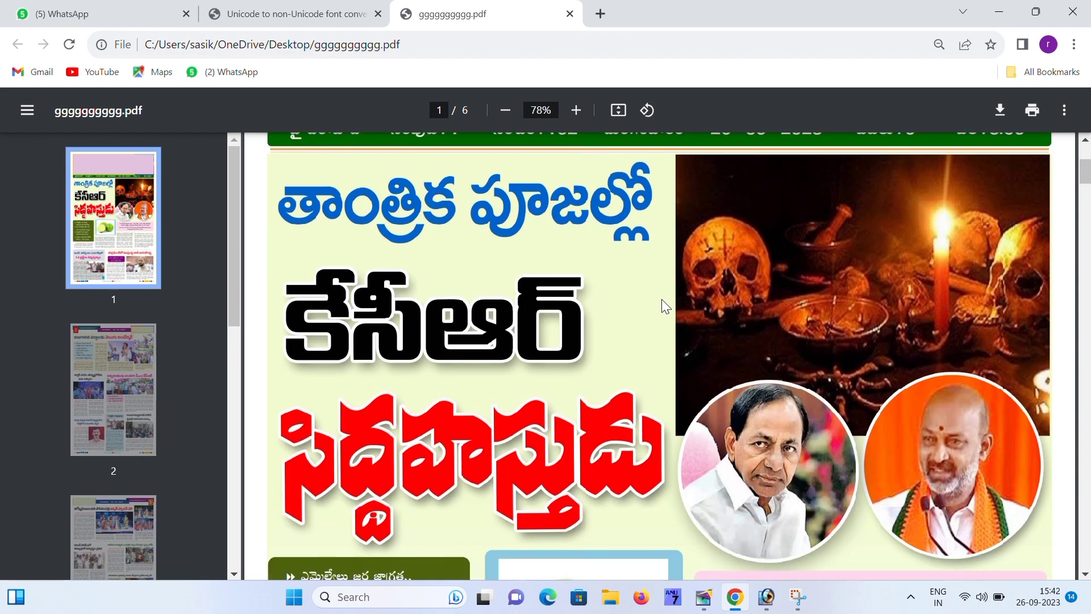
pyautogui.scroll(2, 661, 298)
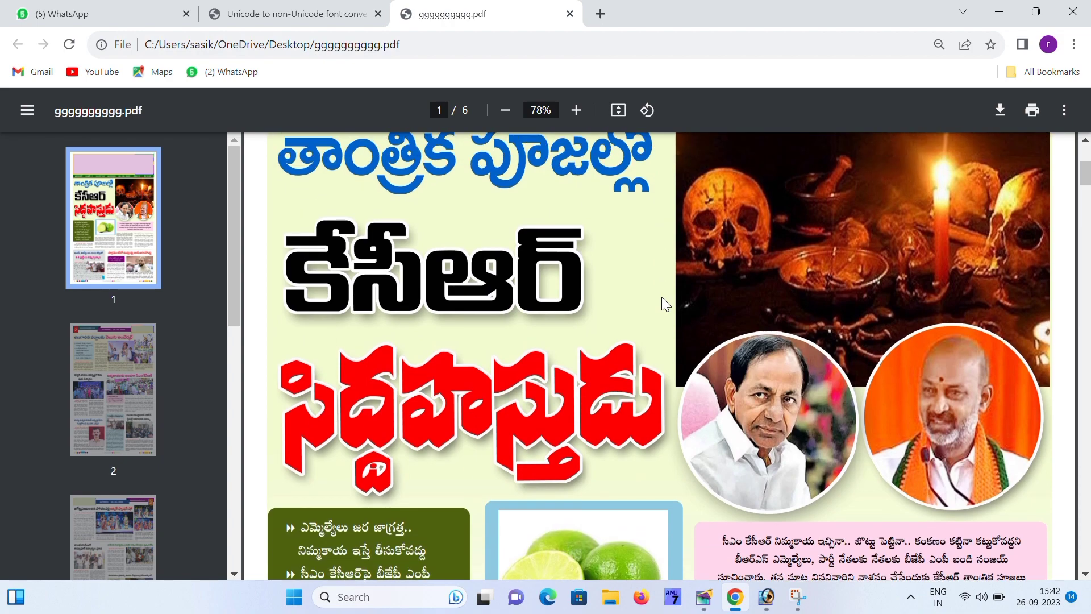
pyautogui.scroll(-5, 629, 302)
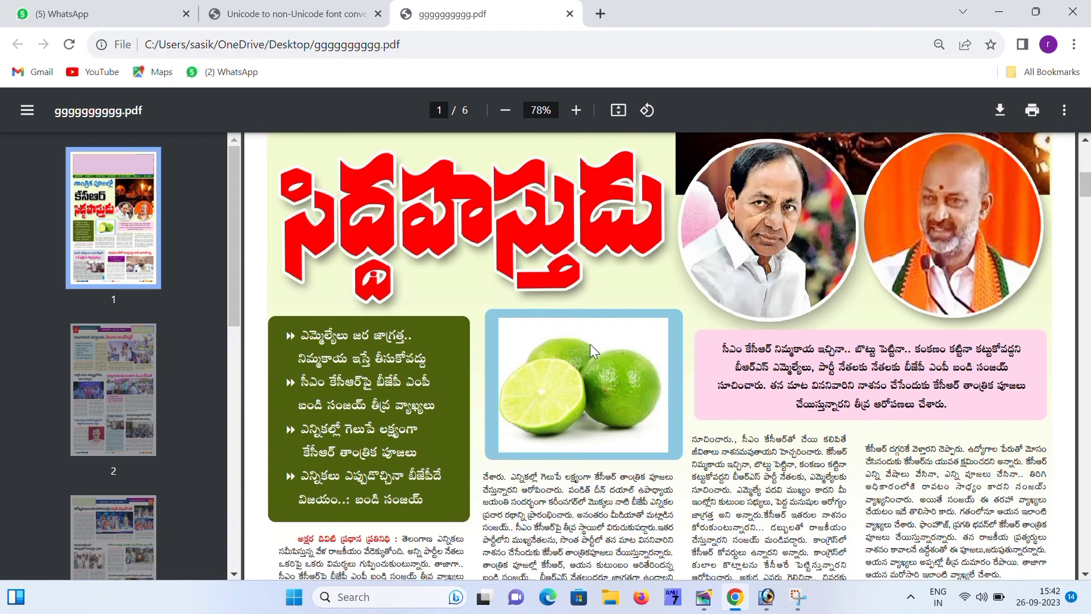
# Step: Look through the exported PDF's remaining pages up to the imprint on page 6, and return to page 1
pyautogui.scroll(-6, 628, 307)
pyautogui.scroll(-20, 581, 386)
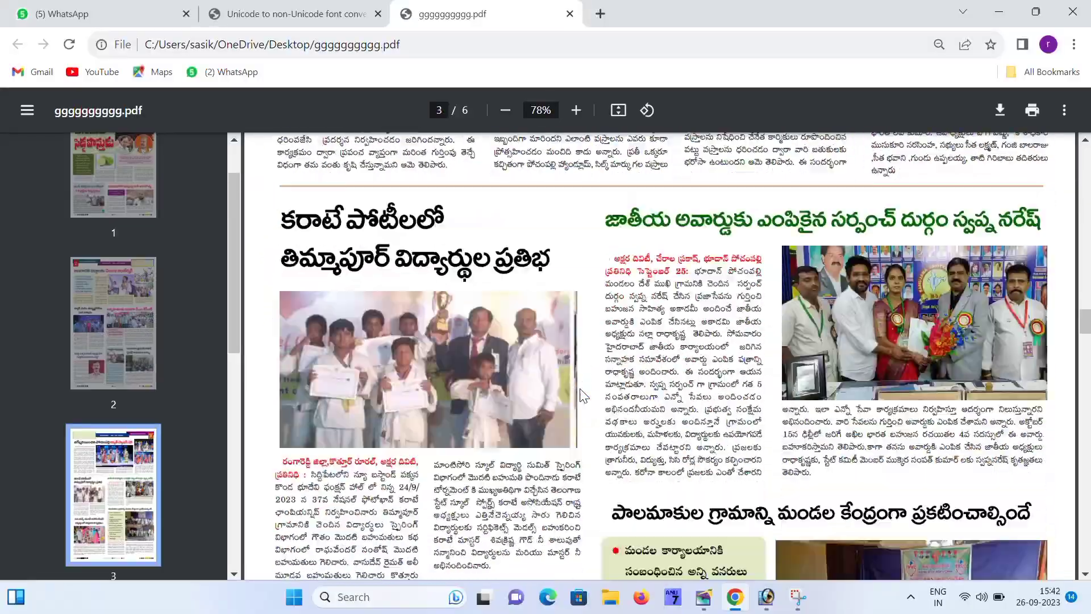
pyautogui.scroll(-18, 580, 395)
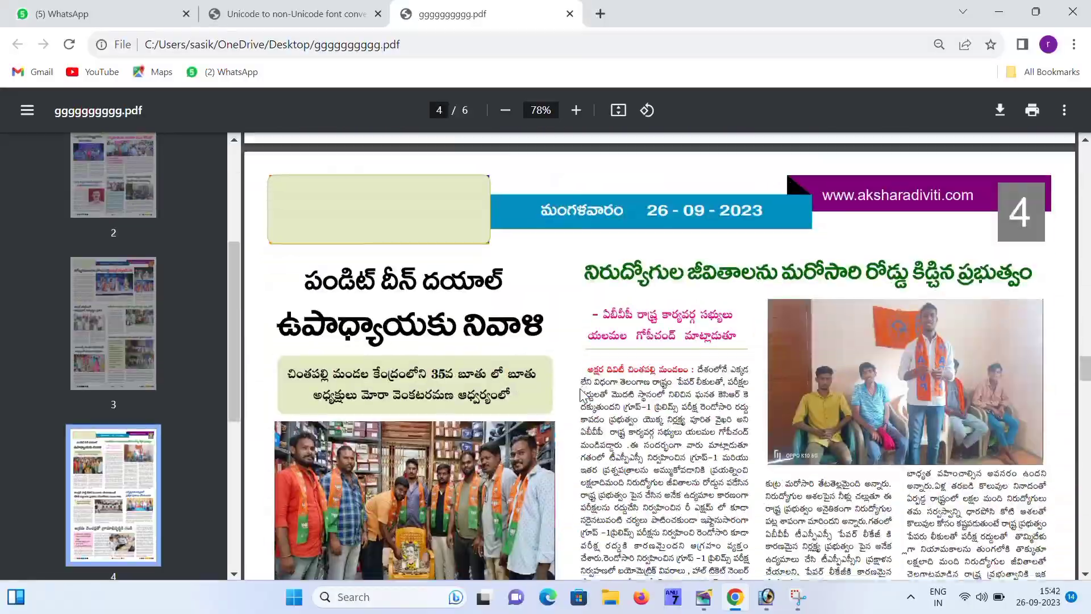
pyautogui.scroll(-18, 581, 393)
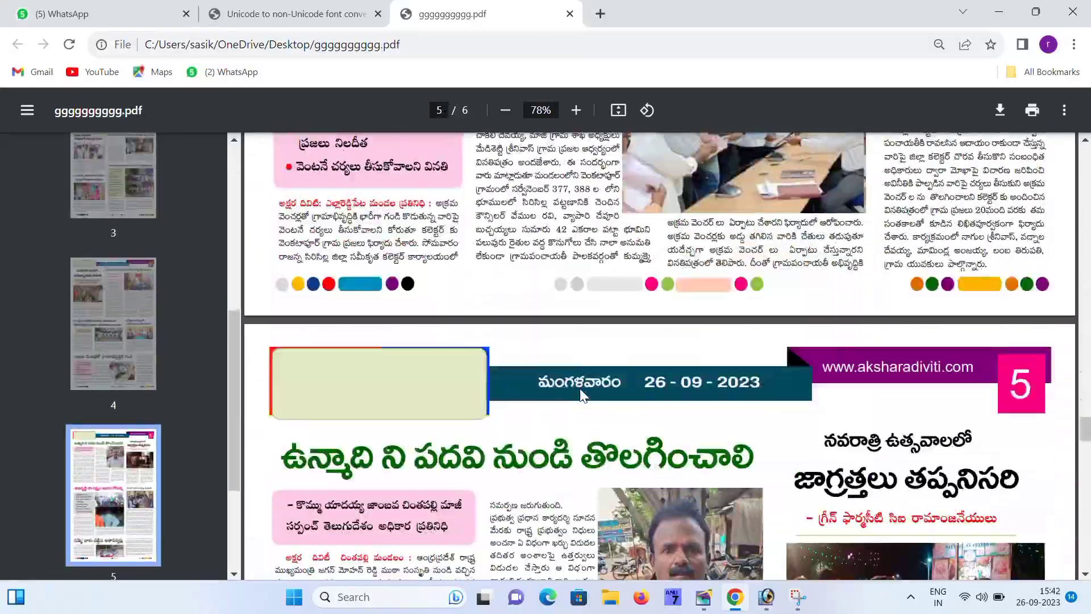
pyautogui.scroll(-18, 580, 392)
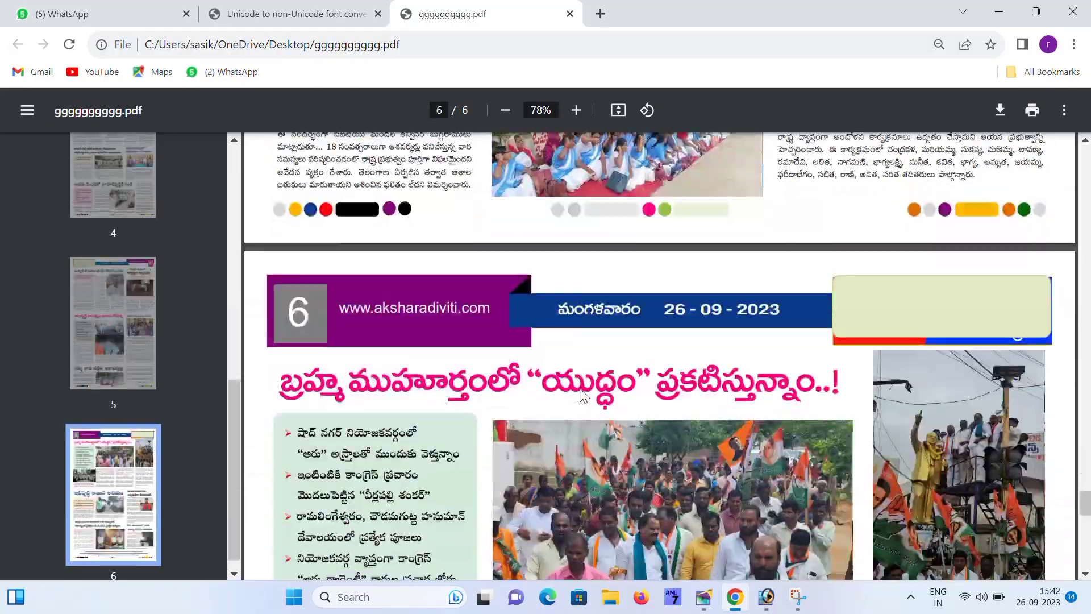
pyautogui.scroll(-14, 581, 392)
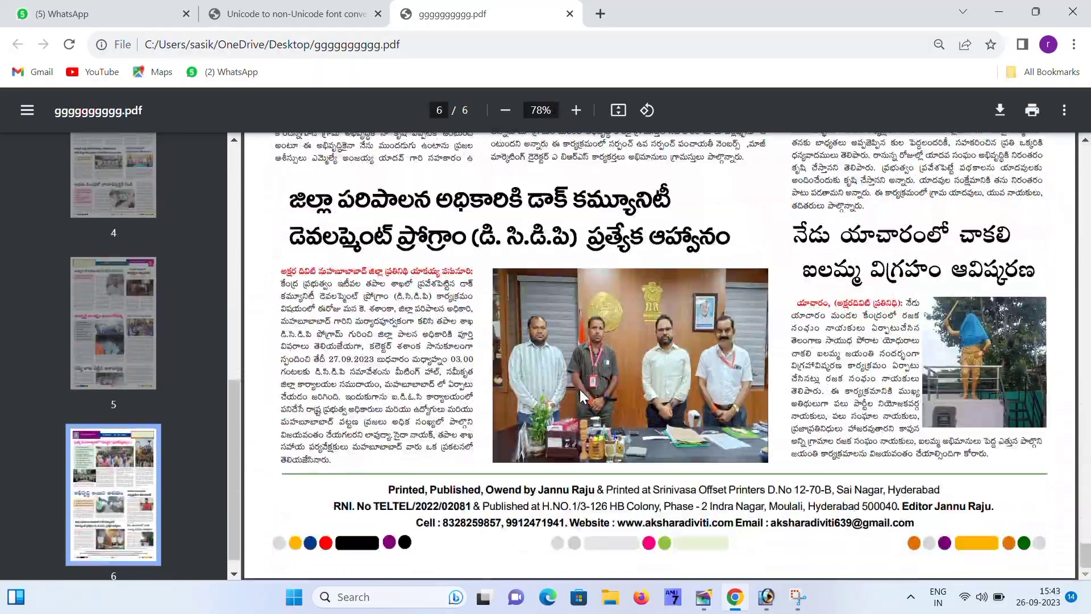
pyautogui.scroll(8, 580, 396)
pyautogui.scroll(20, 580, 390)
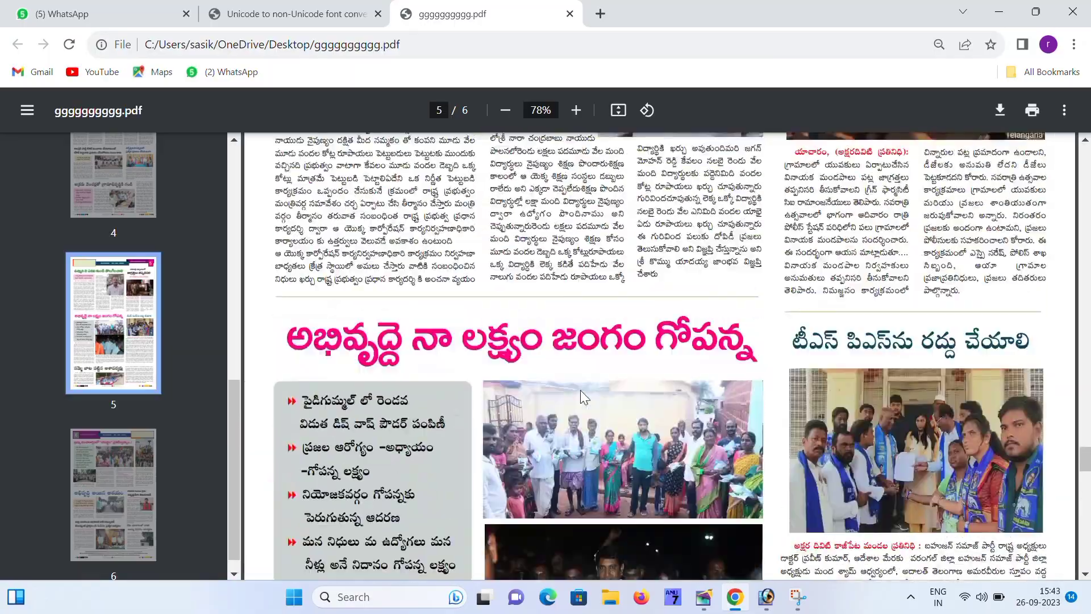
pyautogui.scroll(20, 581, 392)
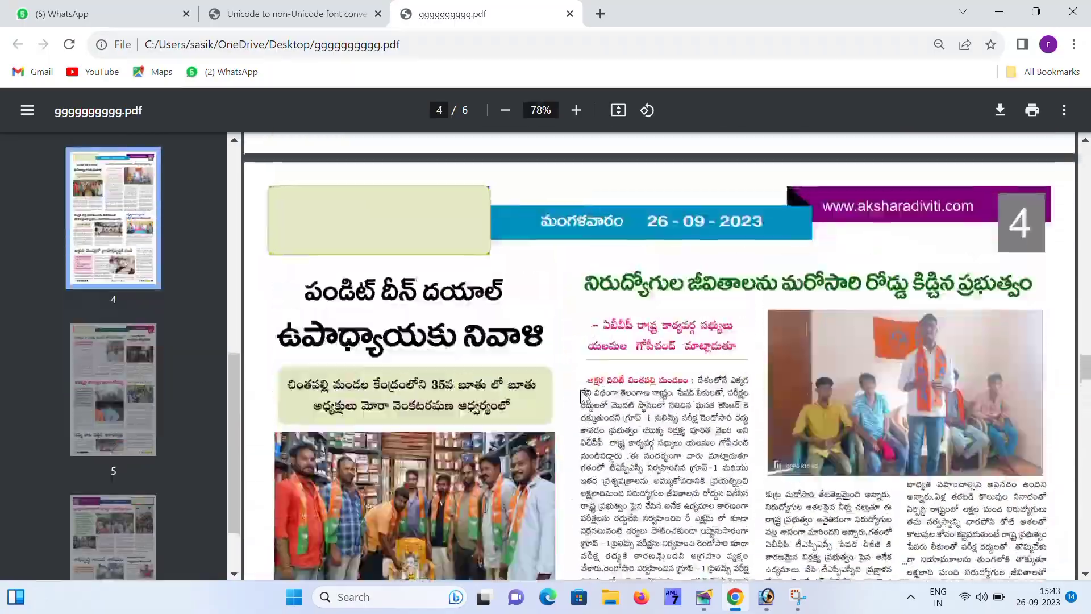
pyautogui.scroll(15, 581, 392)
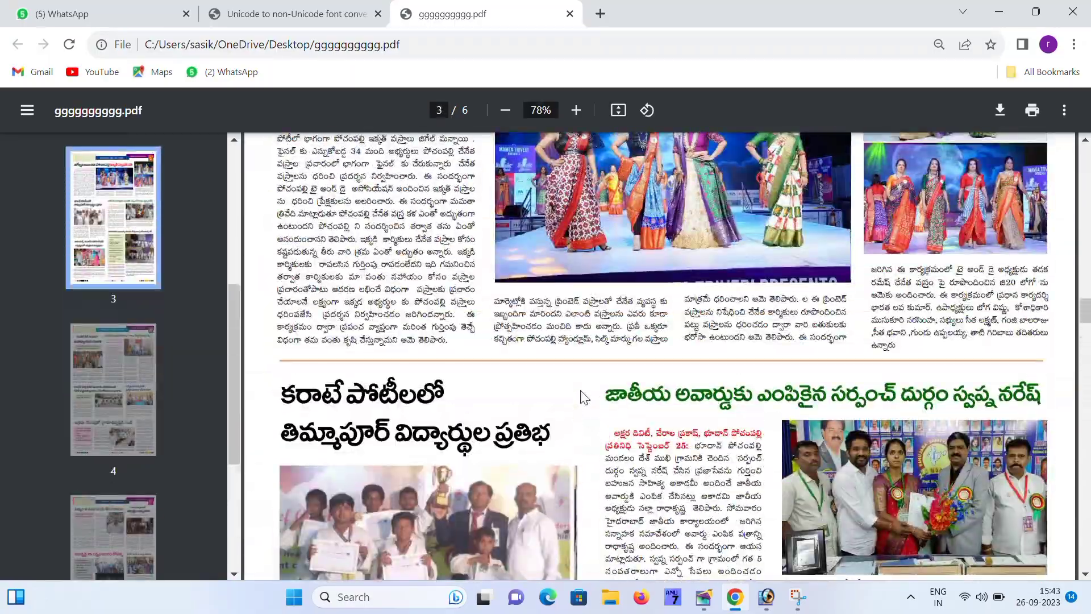
pyautogui.scroll(20, 580, 394)
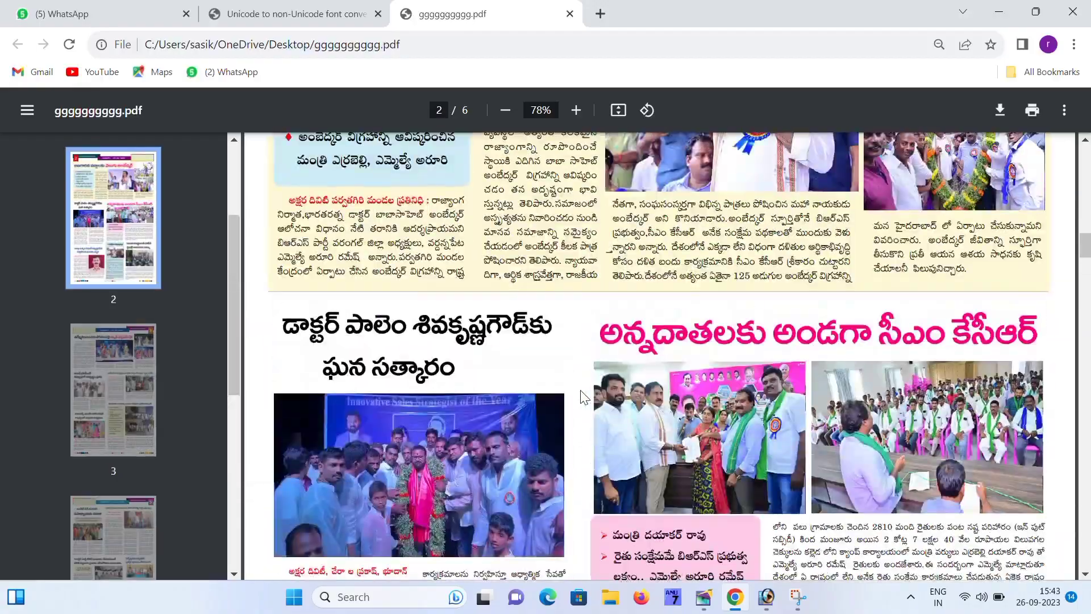
pyautogui.scroll(18, 580, 394)
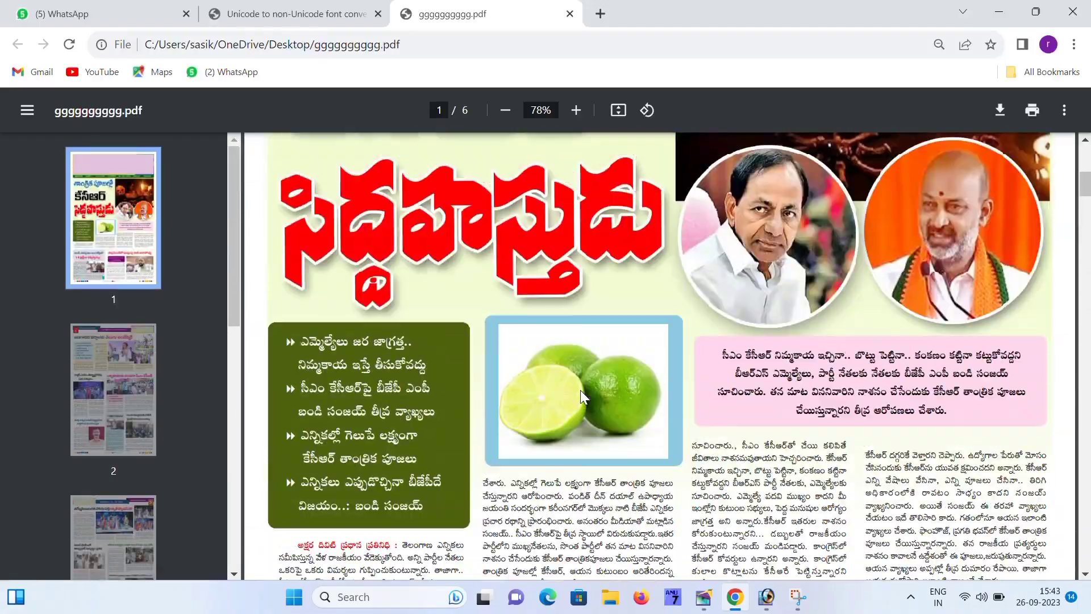
# Step: Review the front page's lead headline, body columns and lower stories again, continuing to the top story on page 2
pyautogui.scroll(5, 581, 389)
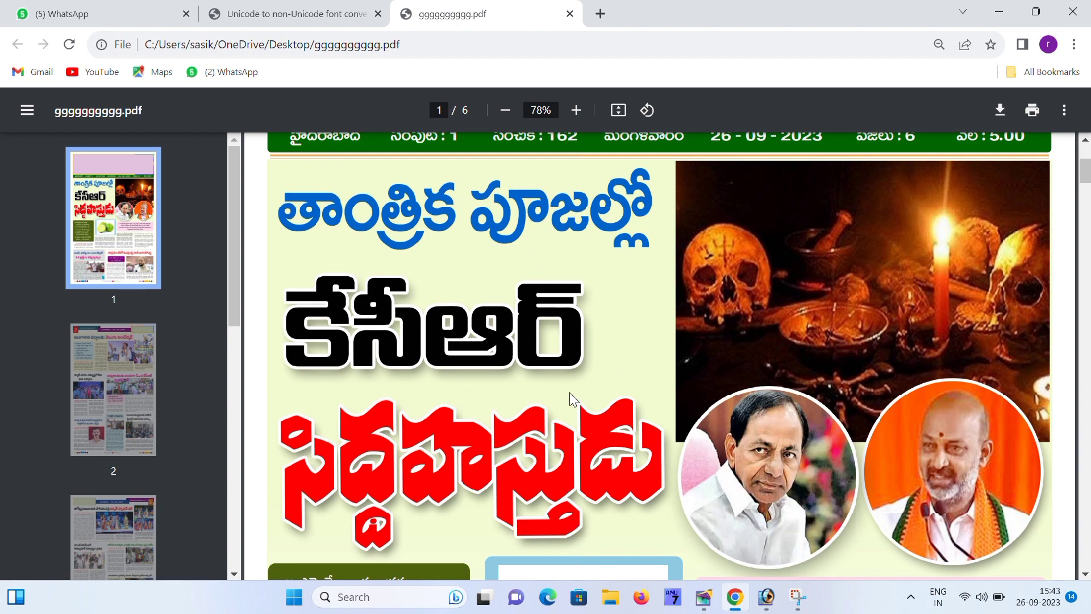
pyautogui.scroll(-5, 569, 392)
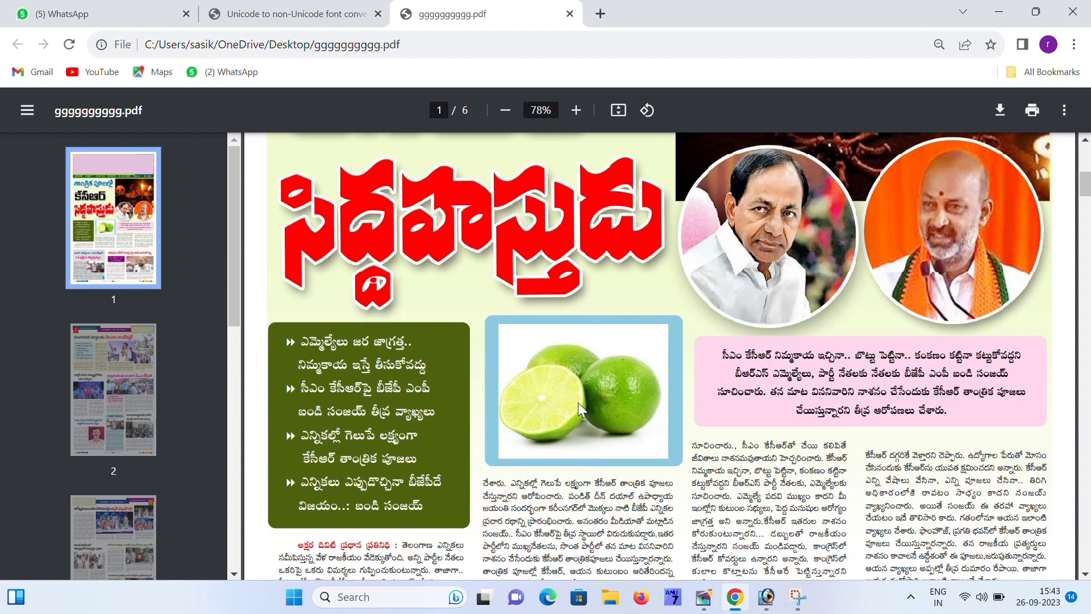
pyautogui.scroll(4, 578, 403)
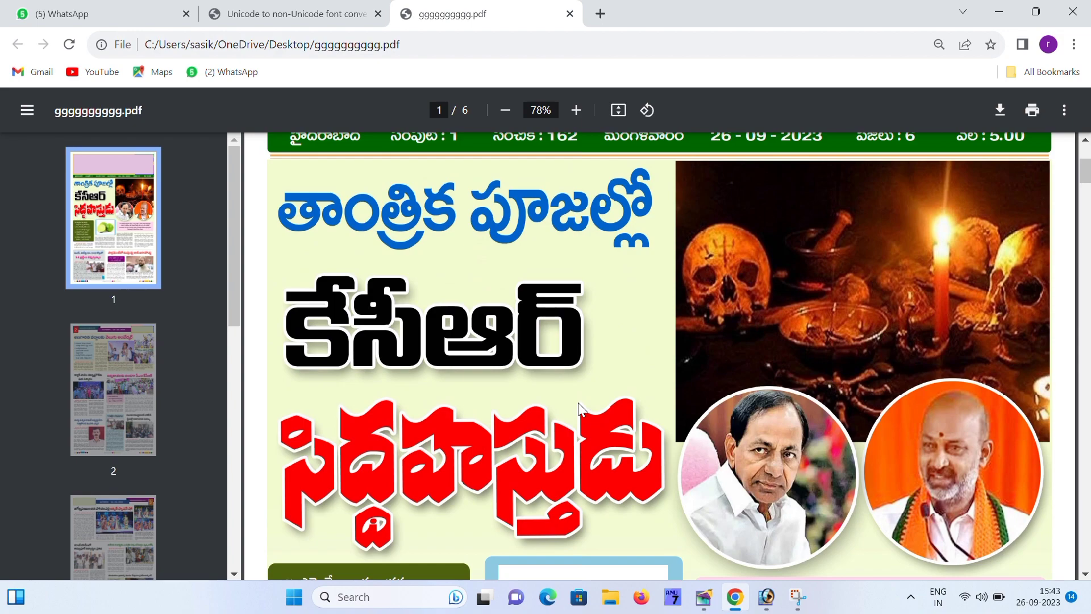
pyautogui.scroll(-5, 578, 402)
pyautogui.scroll(-3, 579, 408)
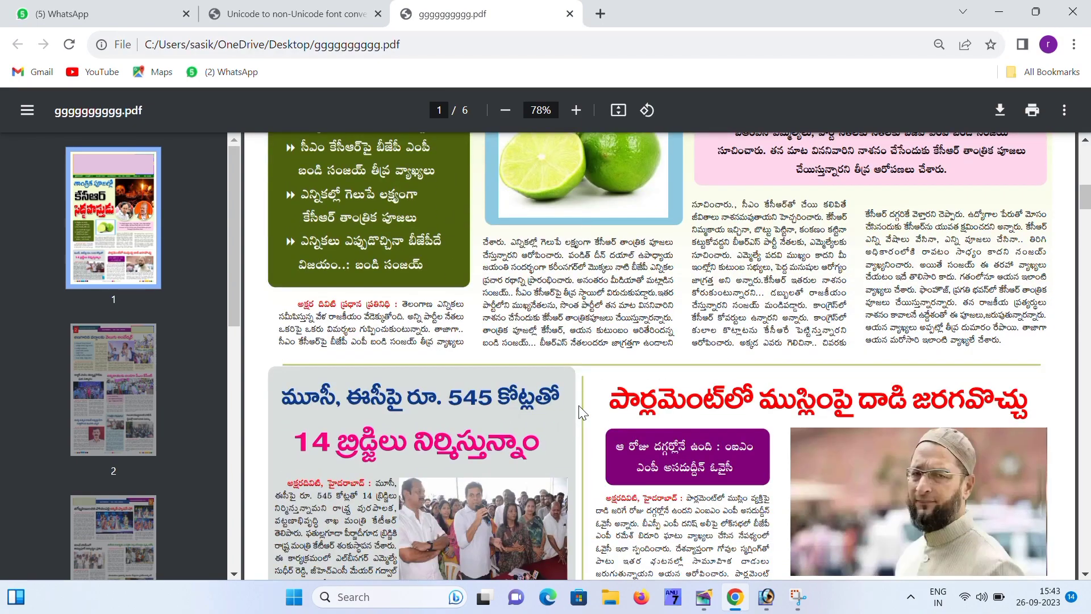
pyautogui.scroll(-3, 582, 412)
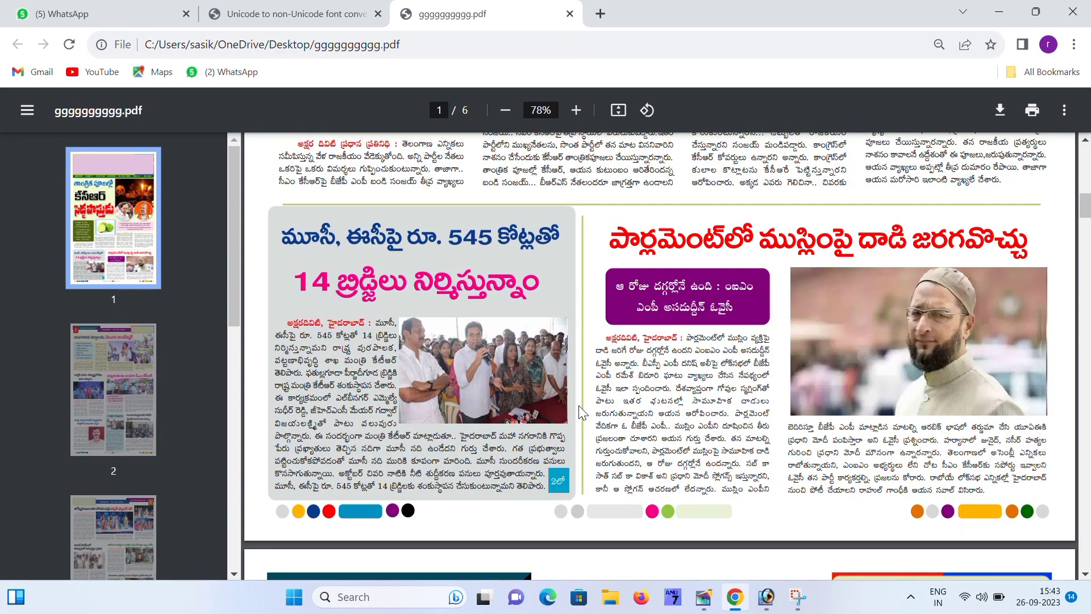
pyautogui.scroll(-5, 579, 412)
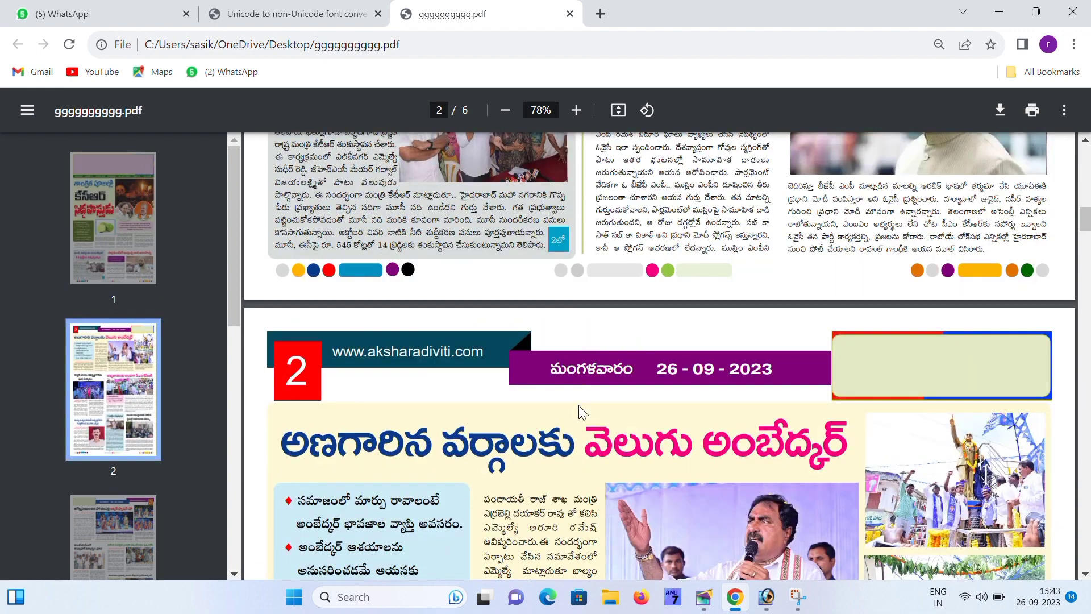
pyautogui.scroll(-4, 581, 411)
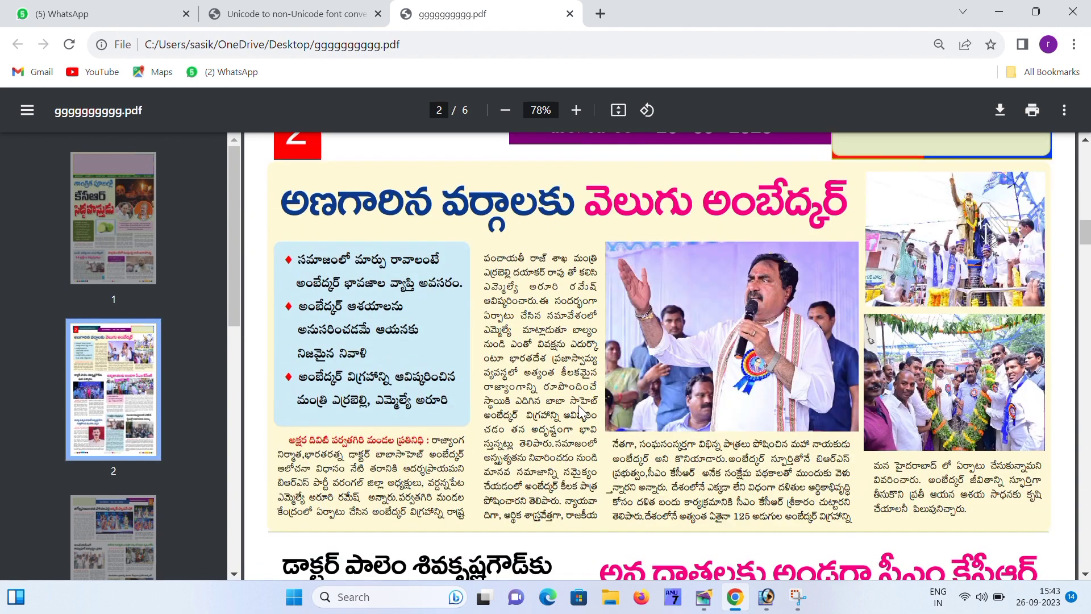